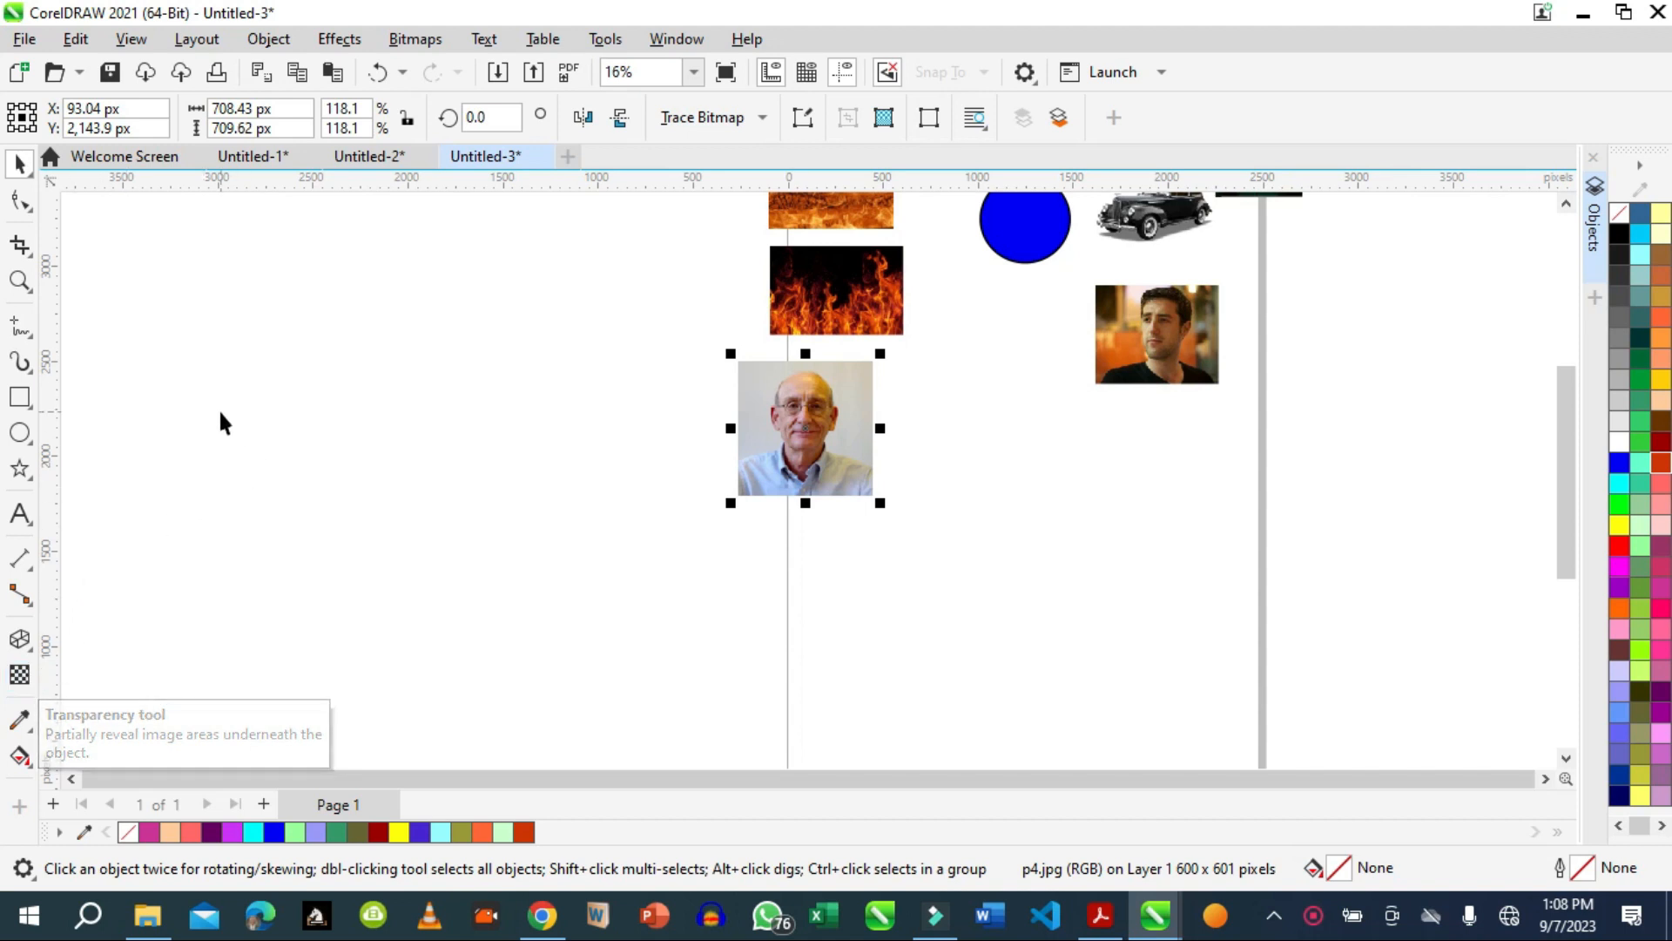
Draw a rectangle about 1005 by 857 px below the photos and an ellipse about 612 by 844 px overlapping its left edge.
left_click(257, 409)
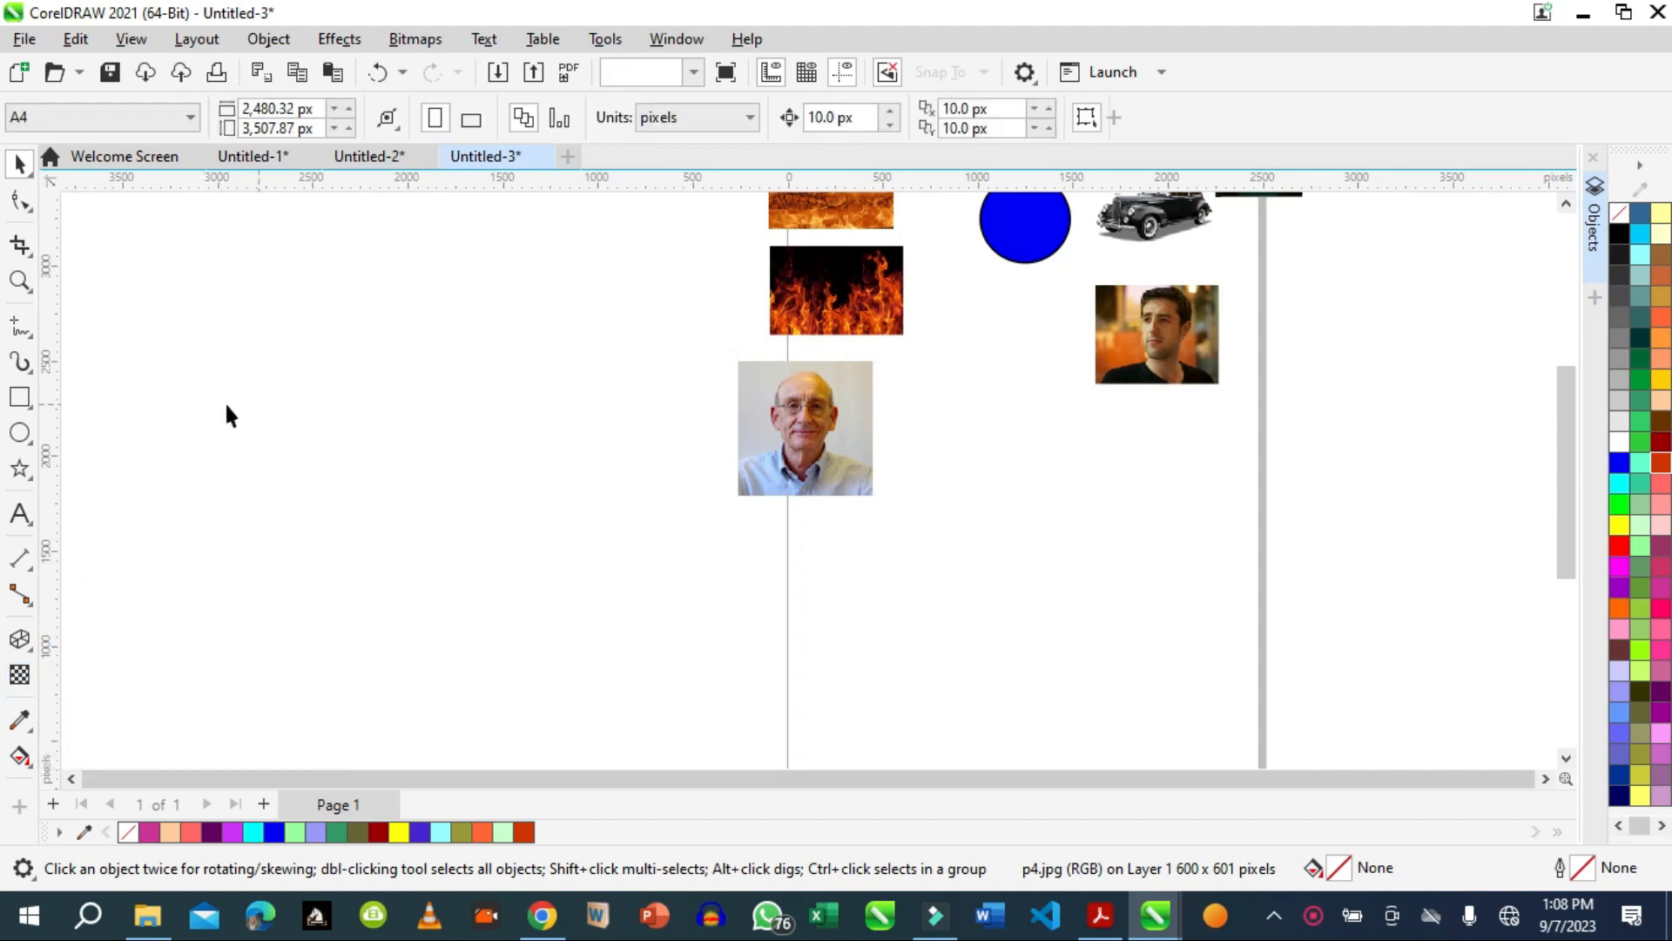
left_click(22, 402)
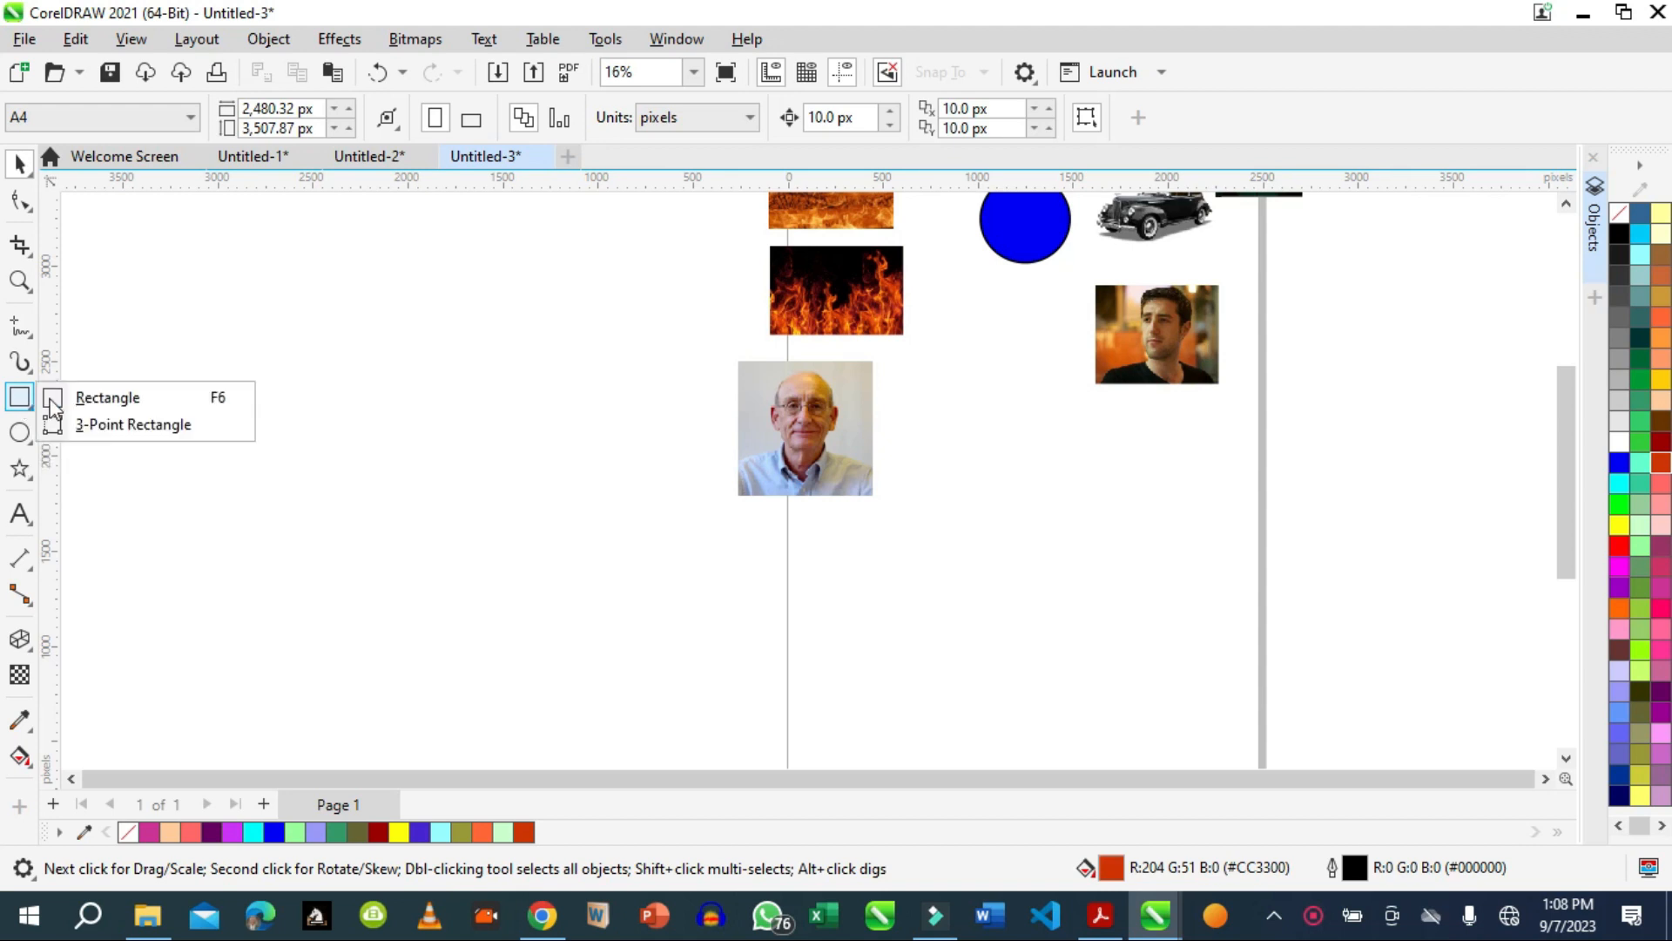
left_click(109, 397)
mouse_move(990, 462)
left_mouse_down()
mouse_move(1063, 485)
mouse_move(1183, 627)
left_mouse_up()
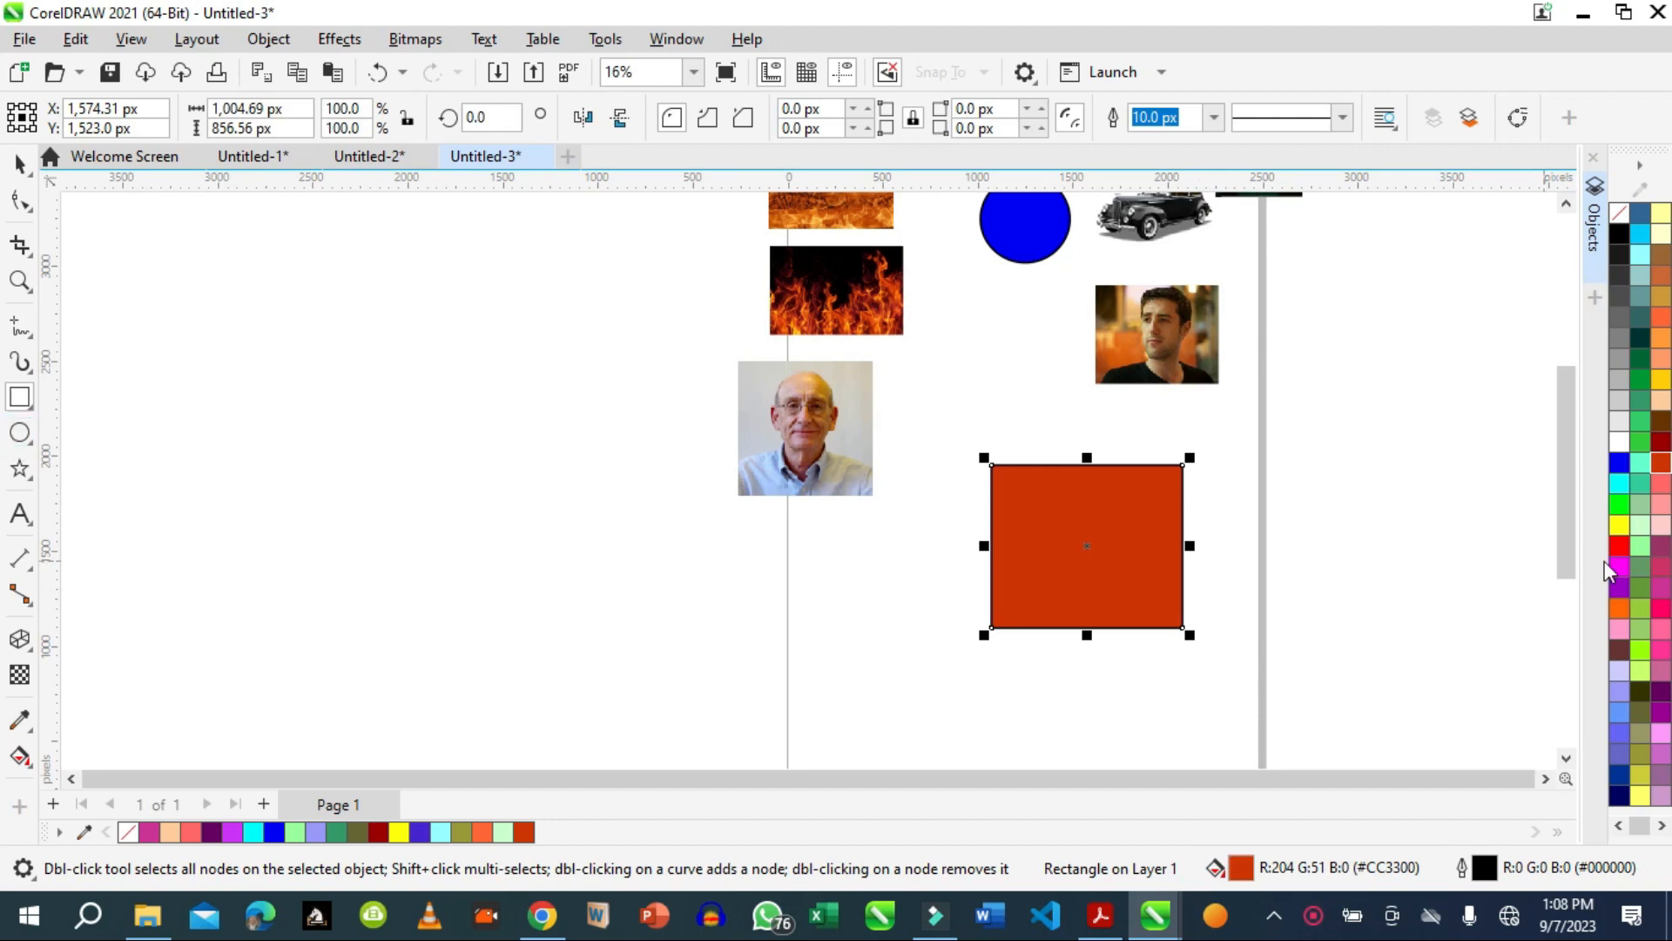
left_click(20, 435)
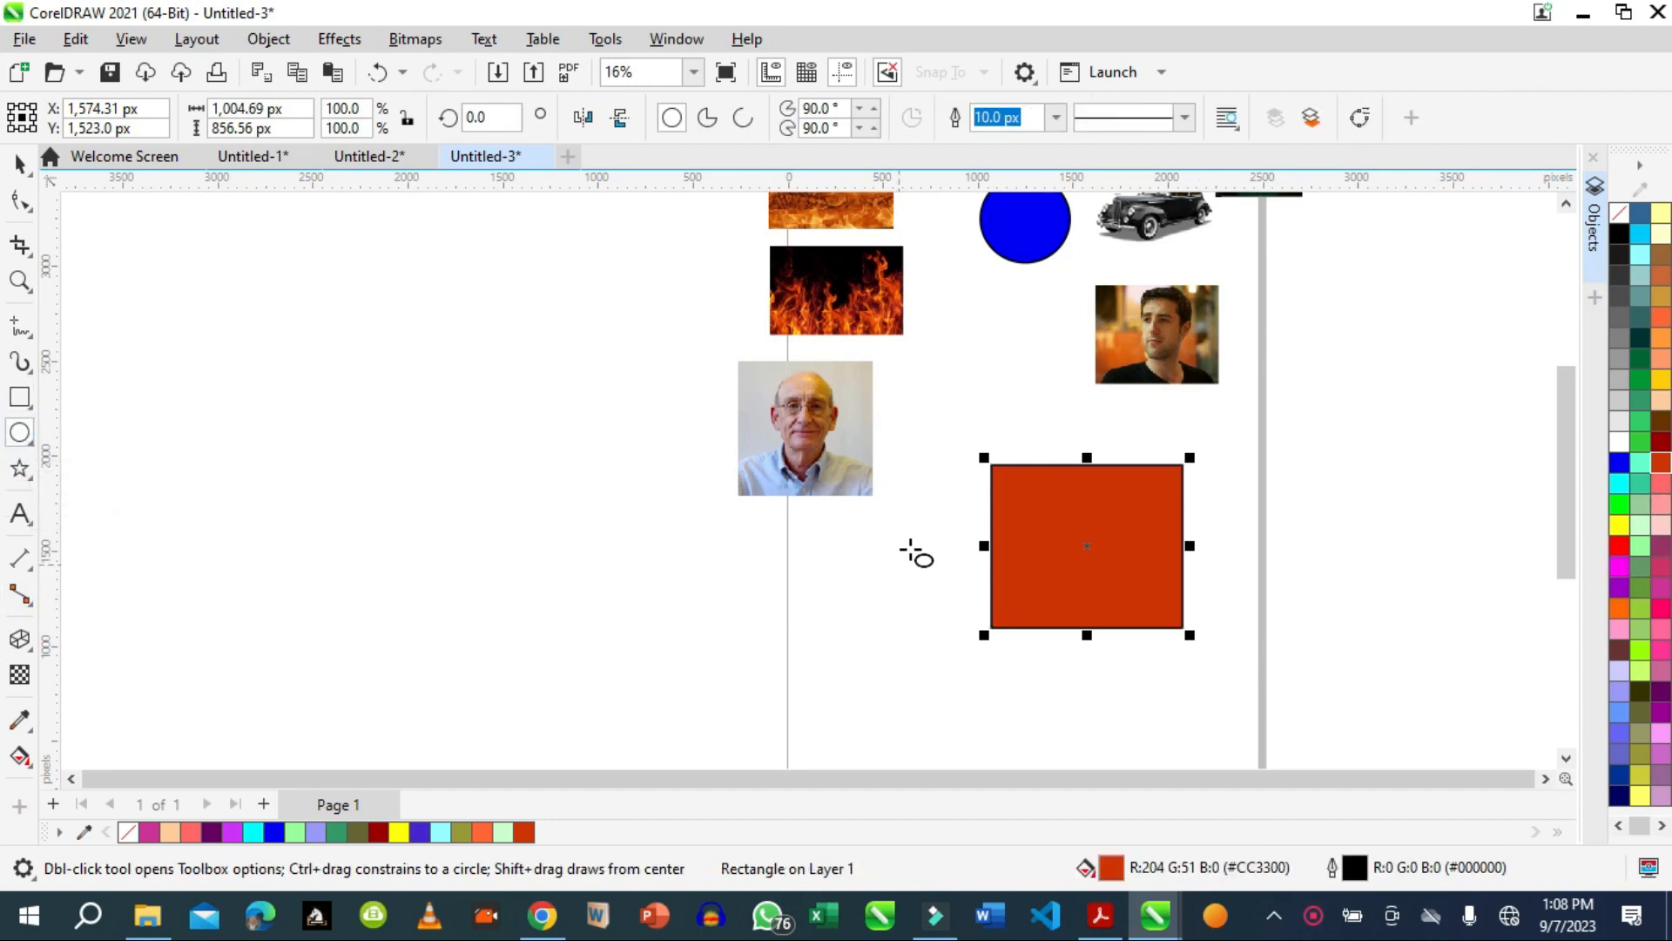
left_click_drag(936, 492, 1052, 653)
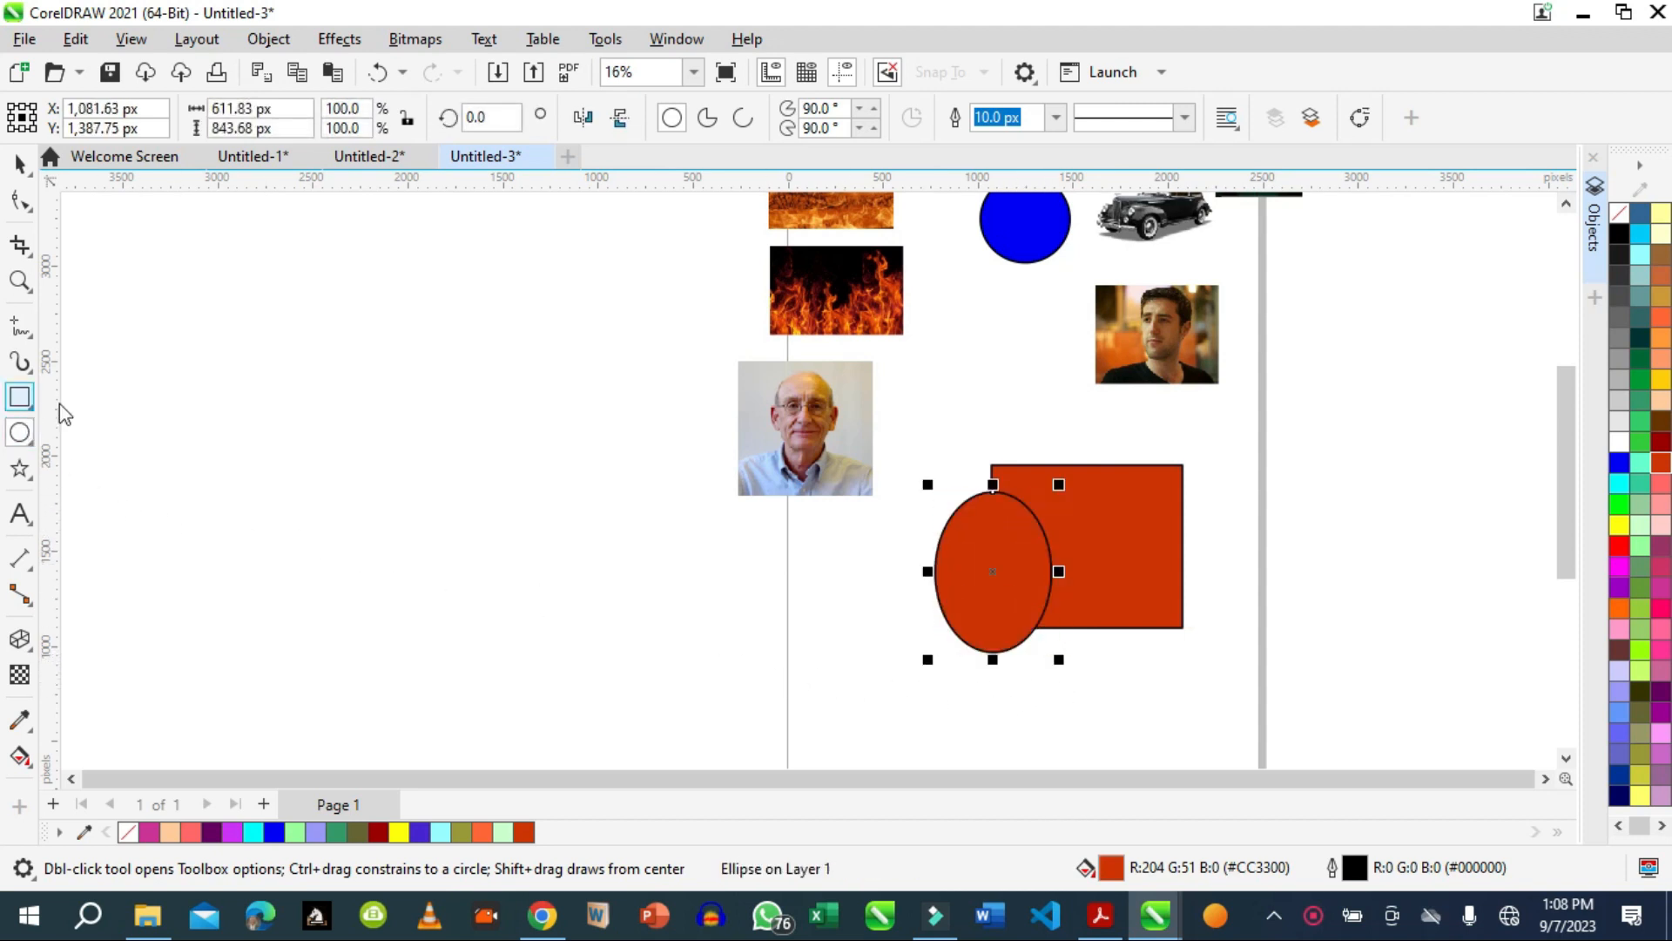
Draw a five-sided polygon about 1042 by 1080 px and position it over the upper parts of the ellipse and rectangle.
left_click(31, 482)
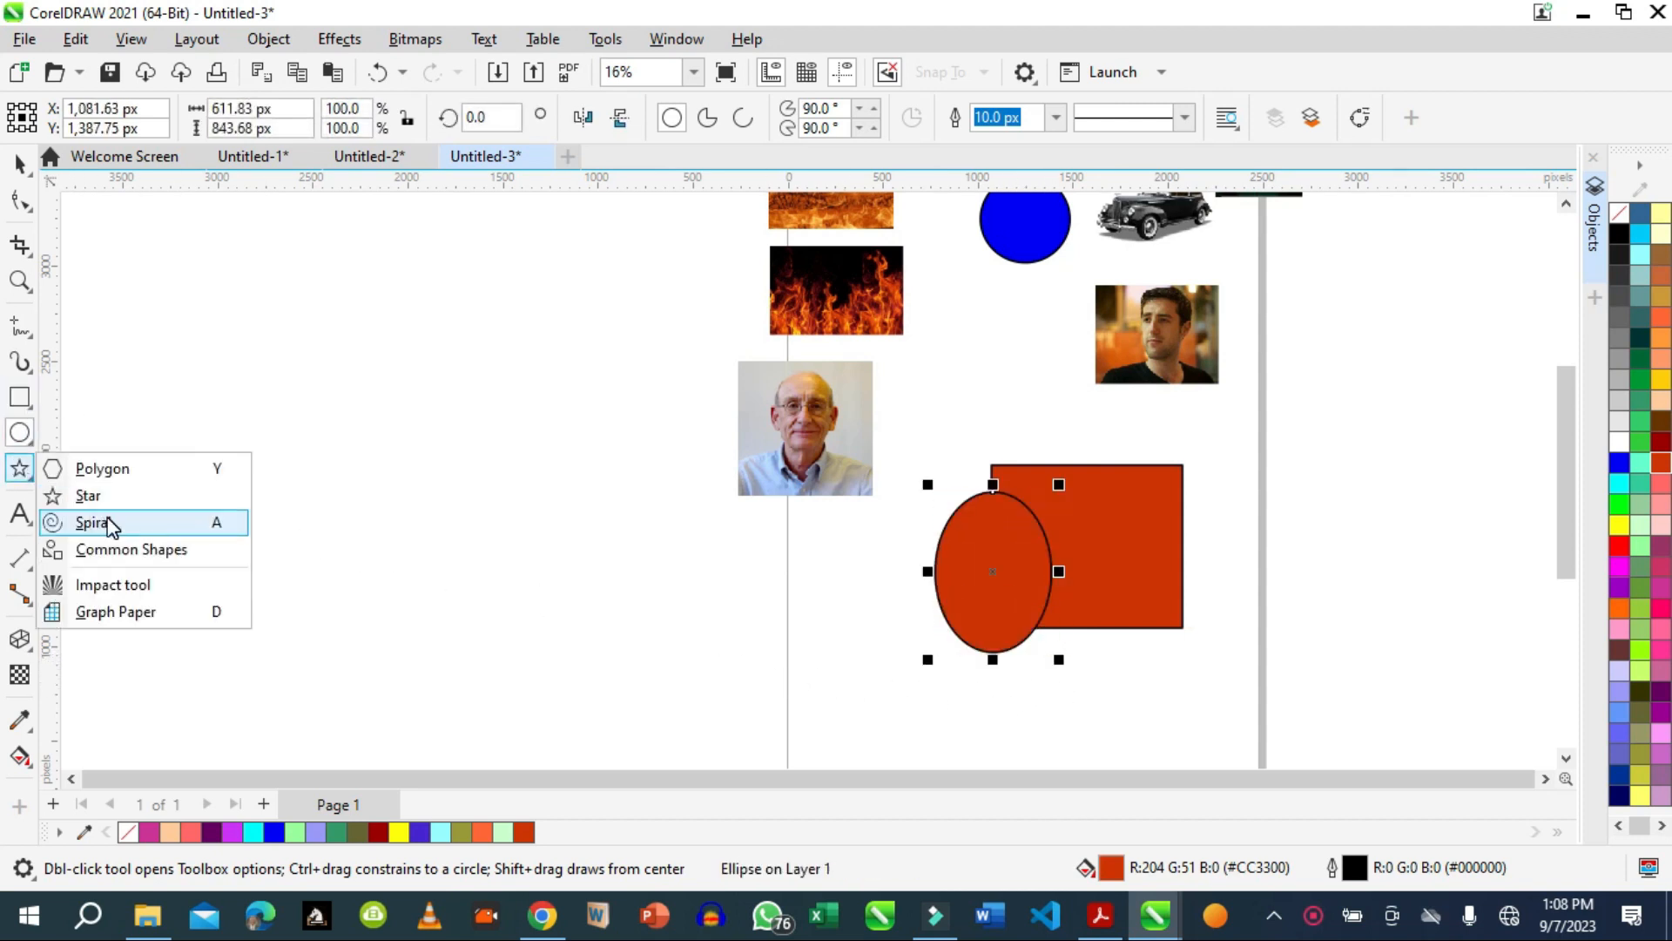
left_click(83, 470)
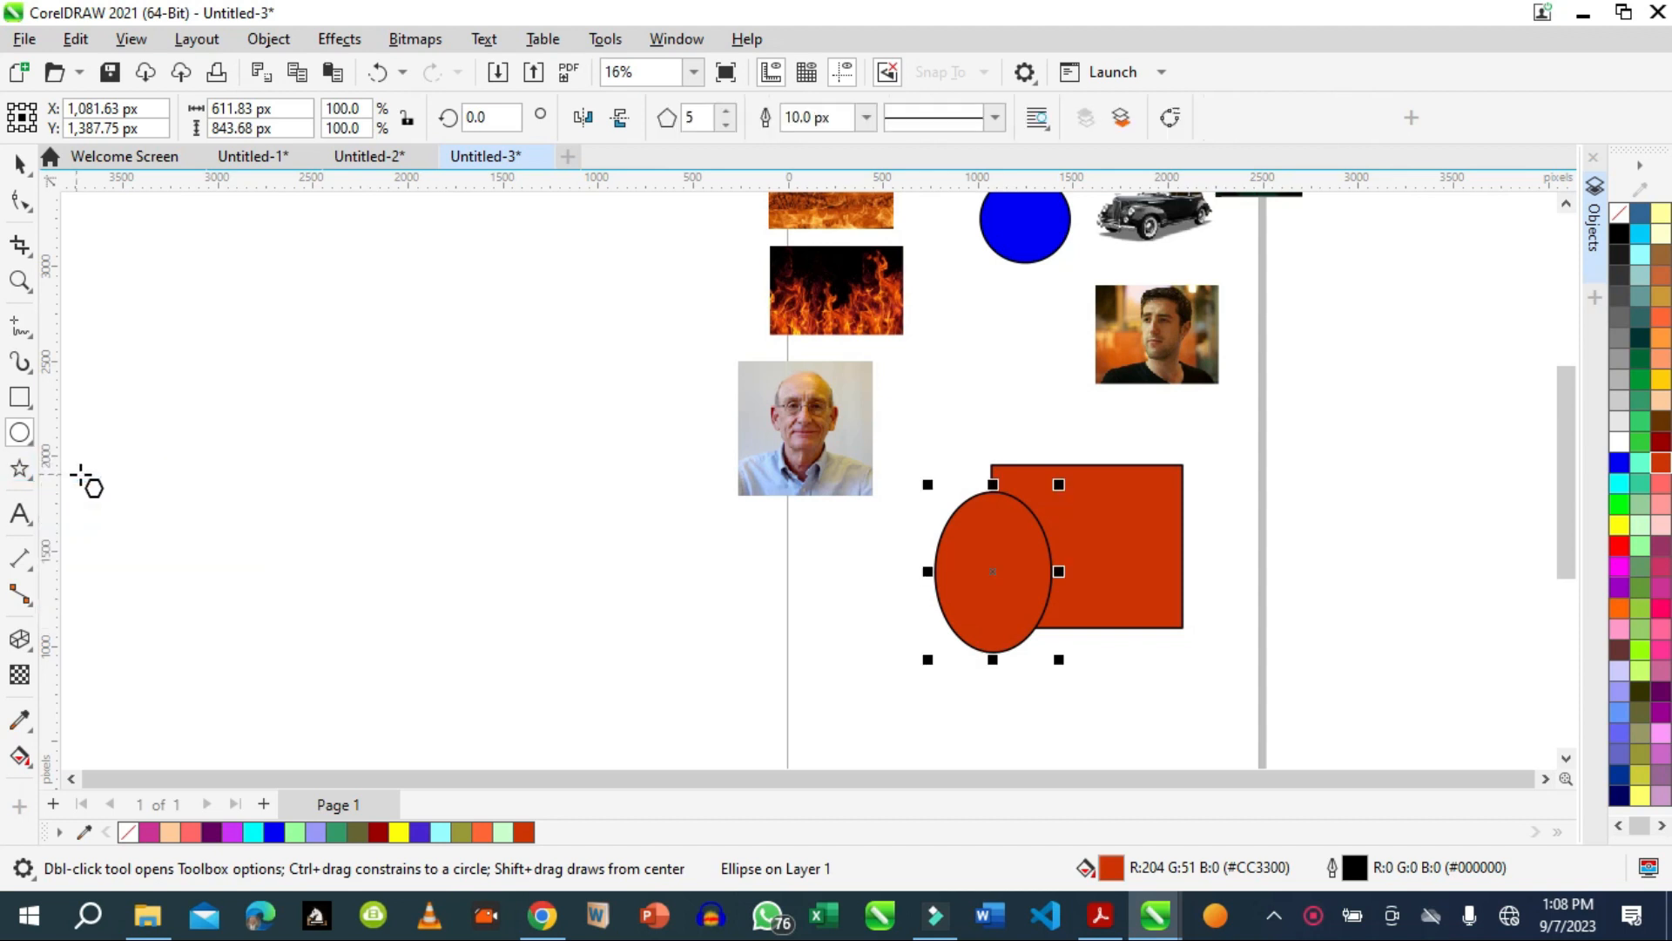
left_click_drag(936, 432, 1017, 510)
key("space")
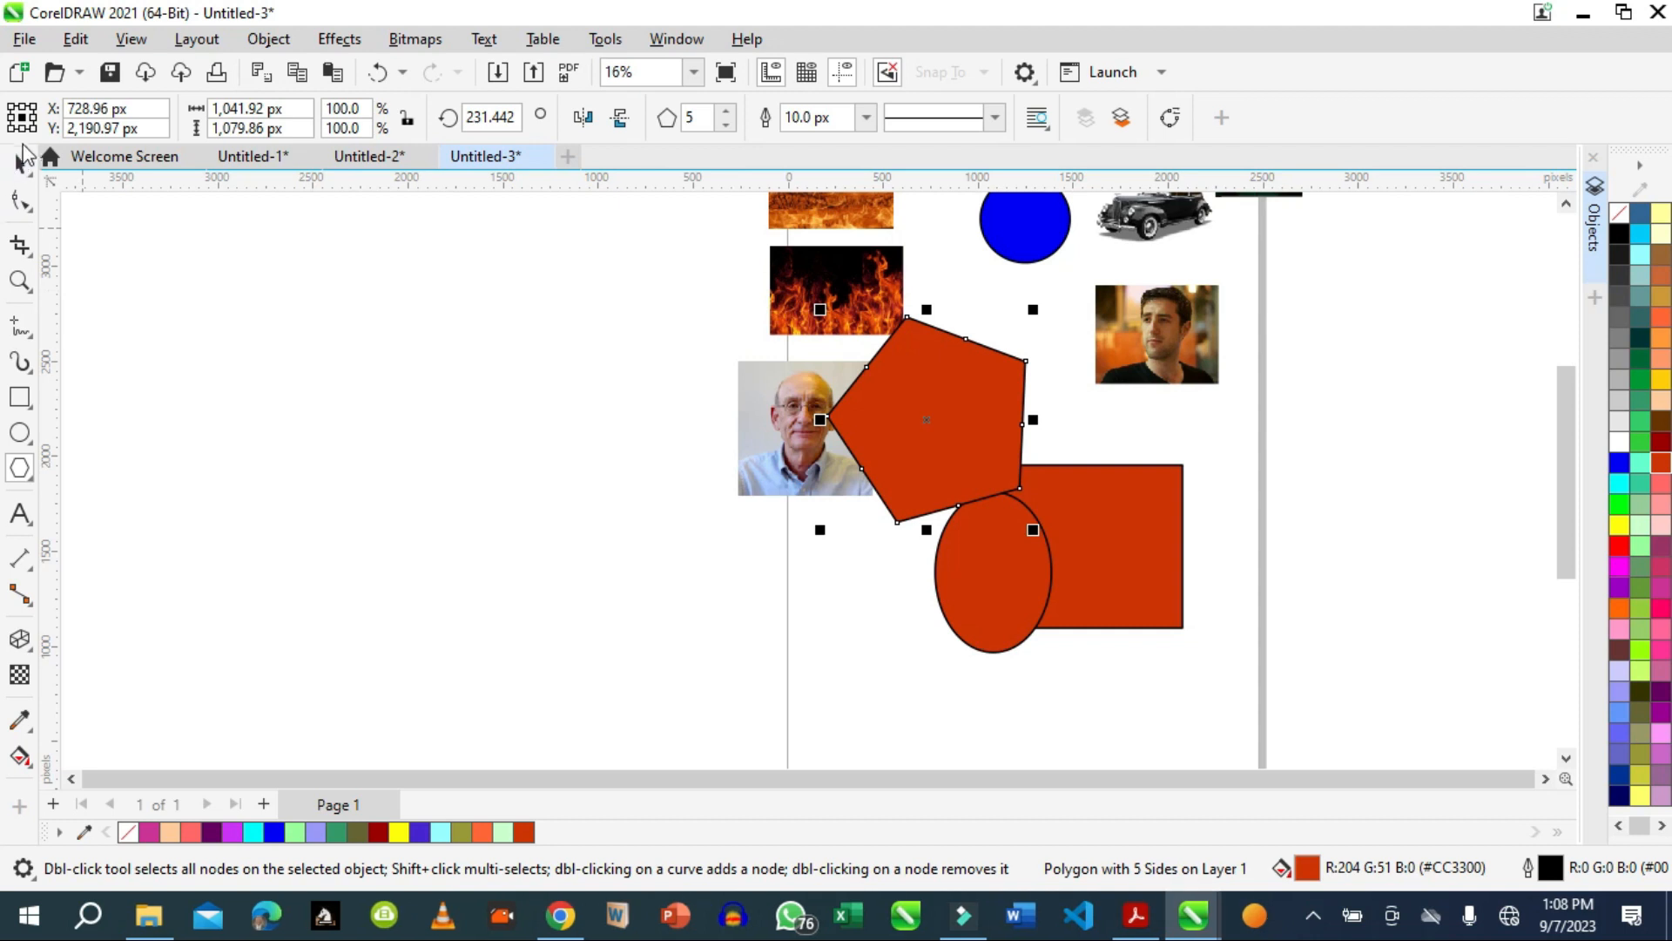
left_click_drag(944, 433, 970, 474)
Fill the pentagon with blue (#0000FF) and the ellipse with pink (#FF3399).
left_click(1619, 463)
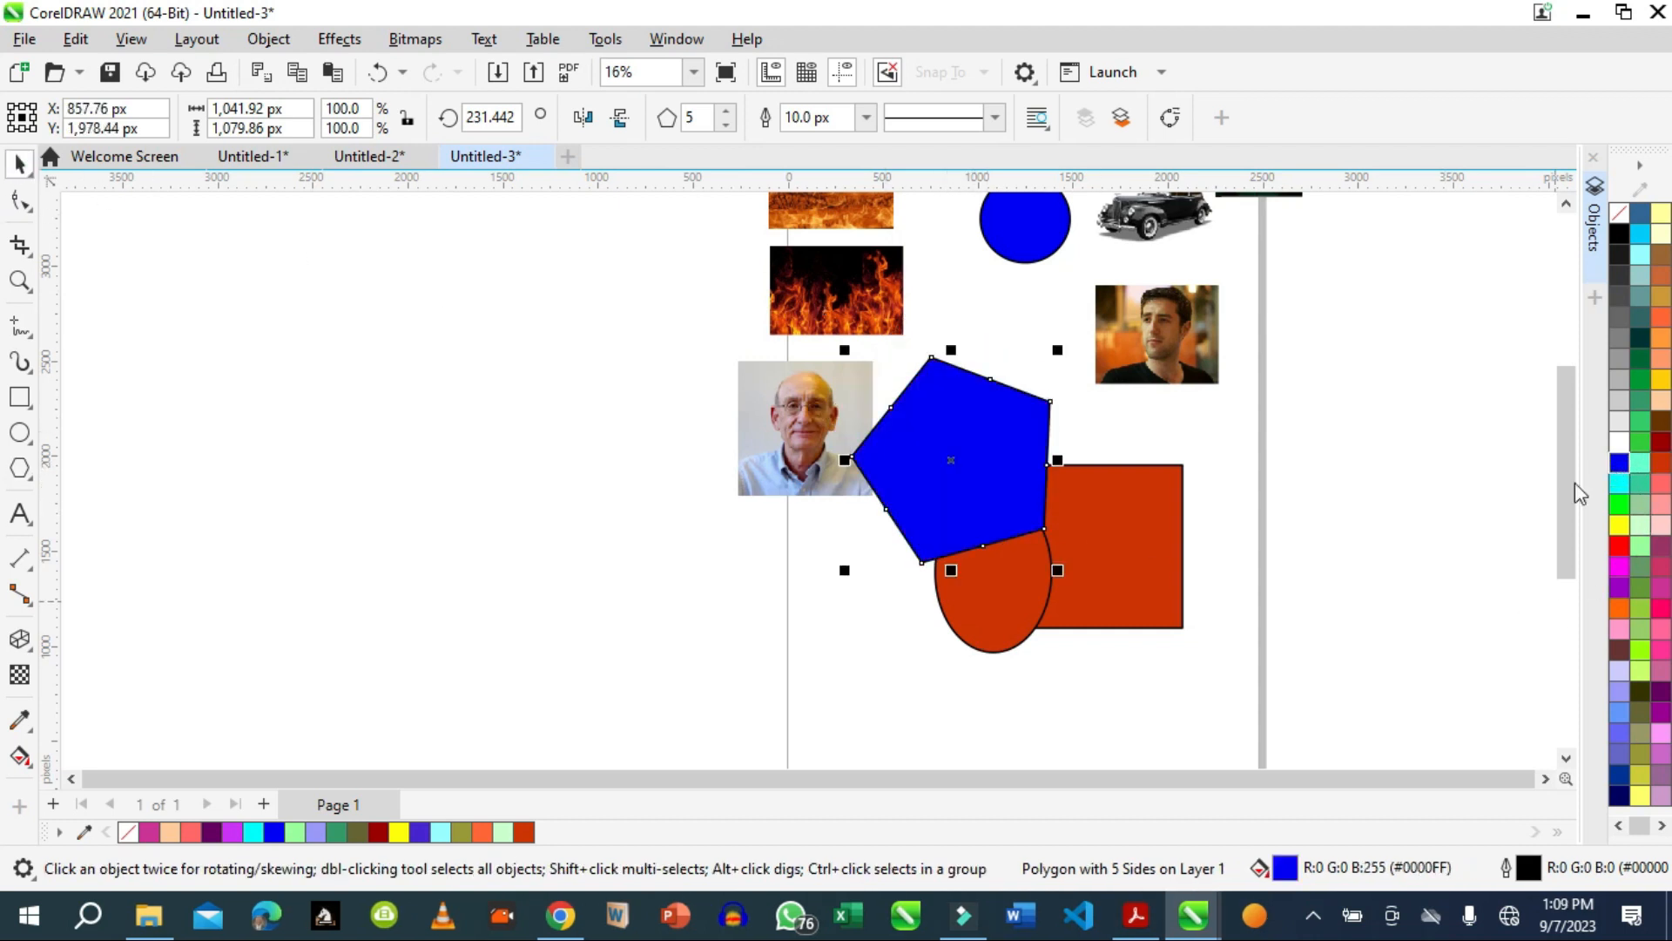
left_click(1017, 648)
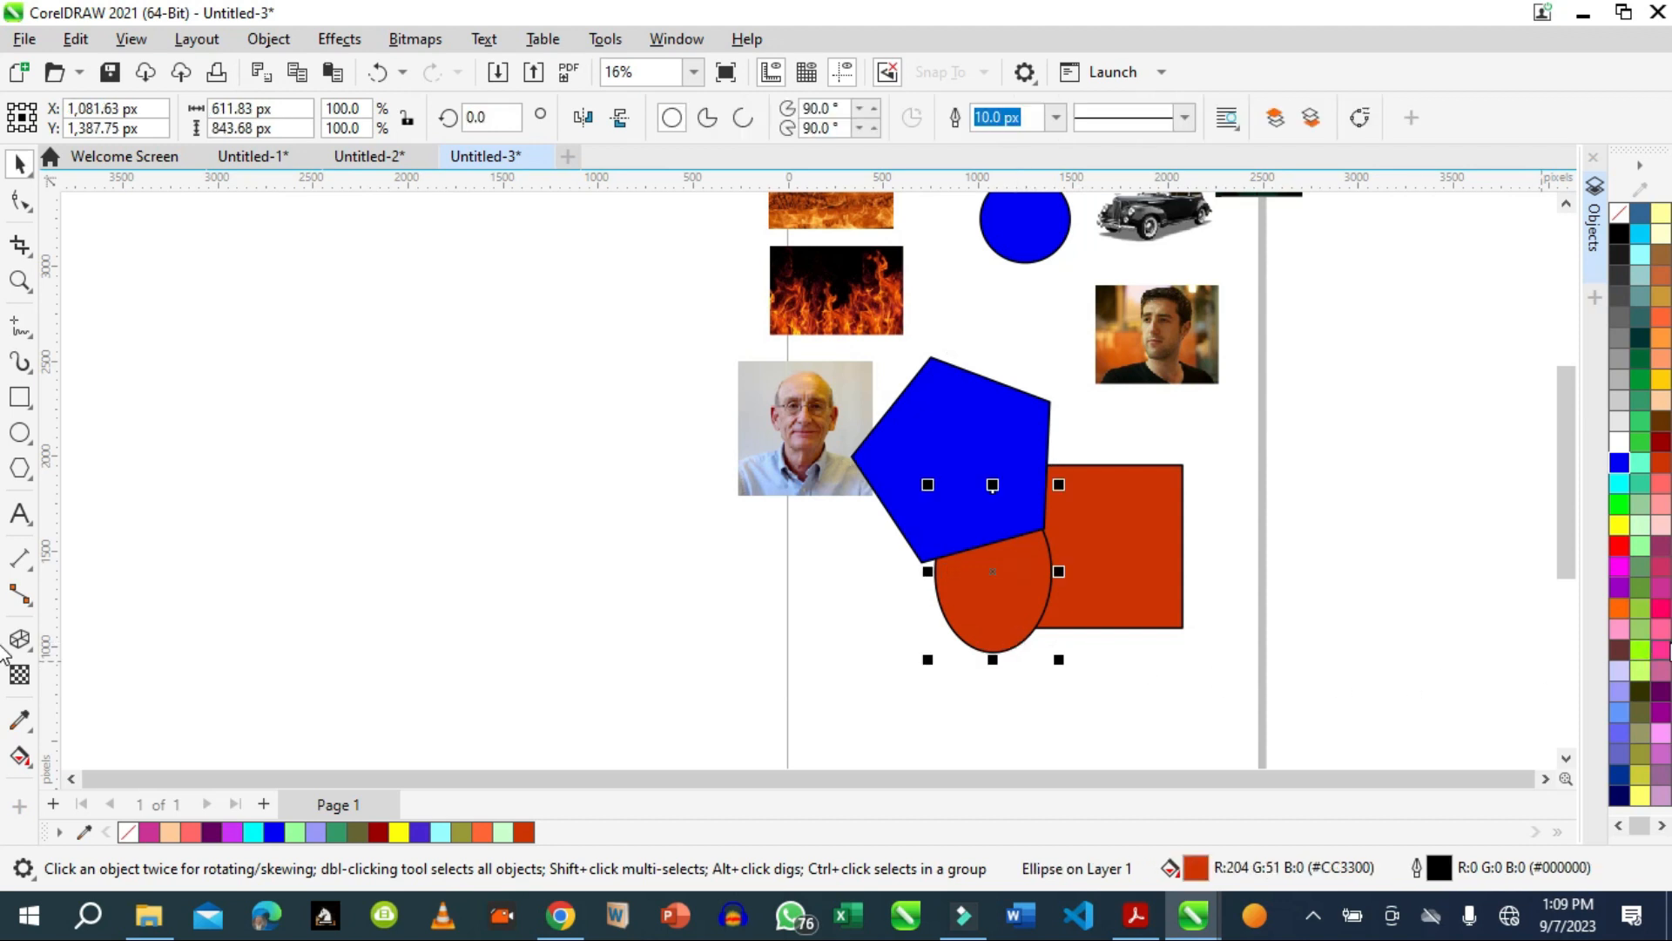
left_click(1660, 651)
Apply a fountain transparency to the blue pentagon, and replace it with a uniform transparency.
left_click(1162, 620)
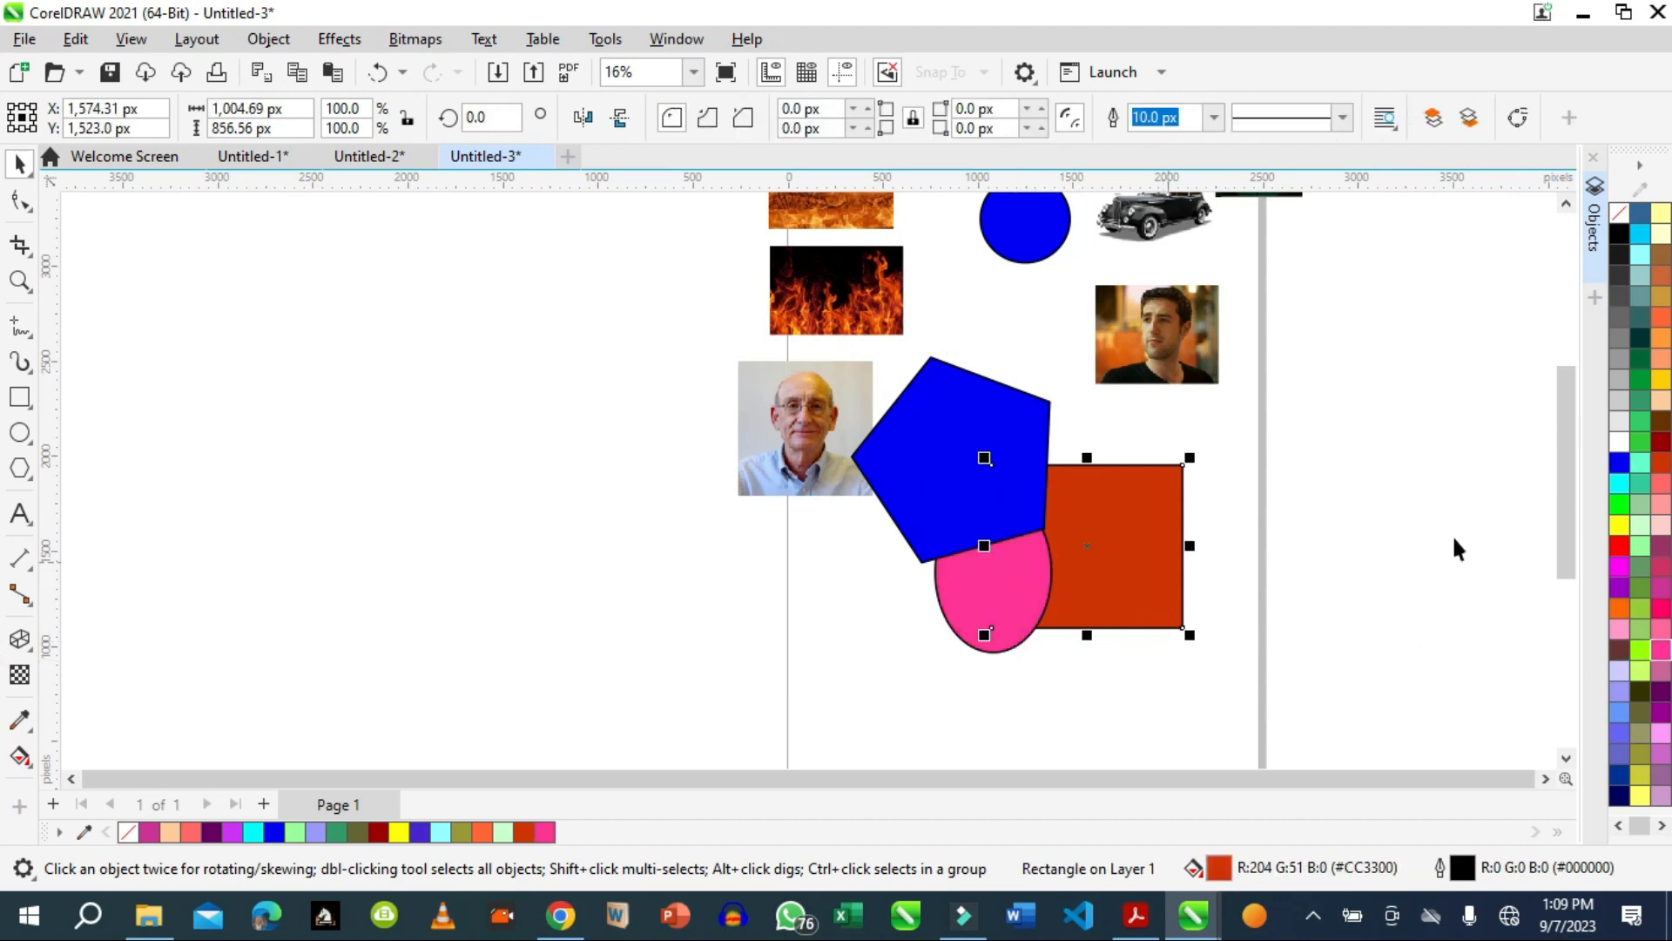
left_click(985, 444)
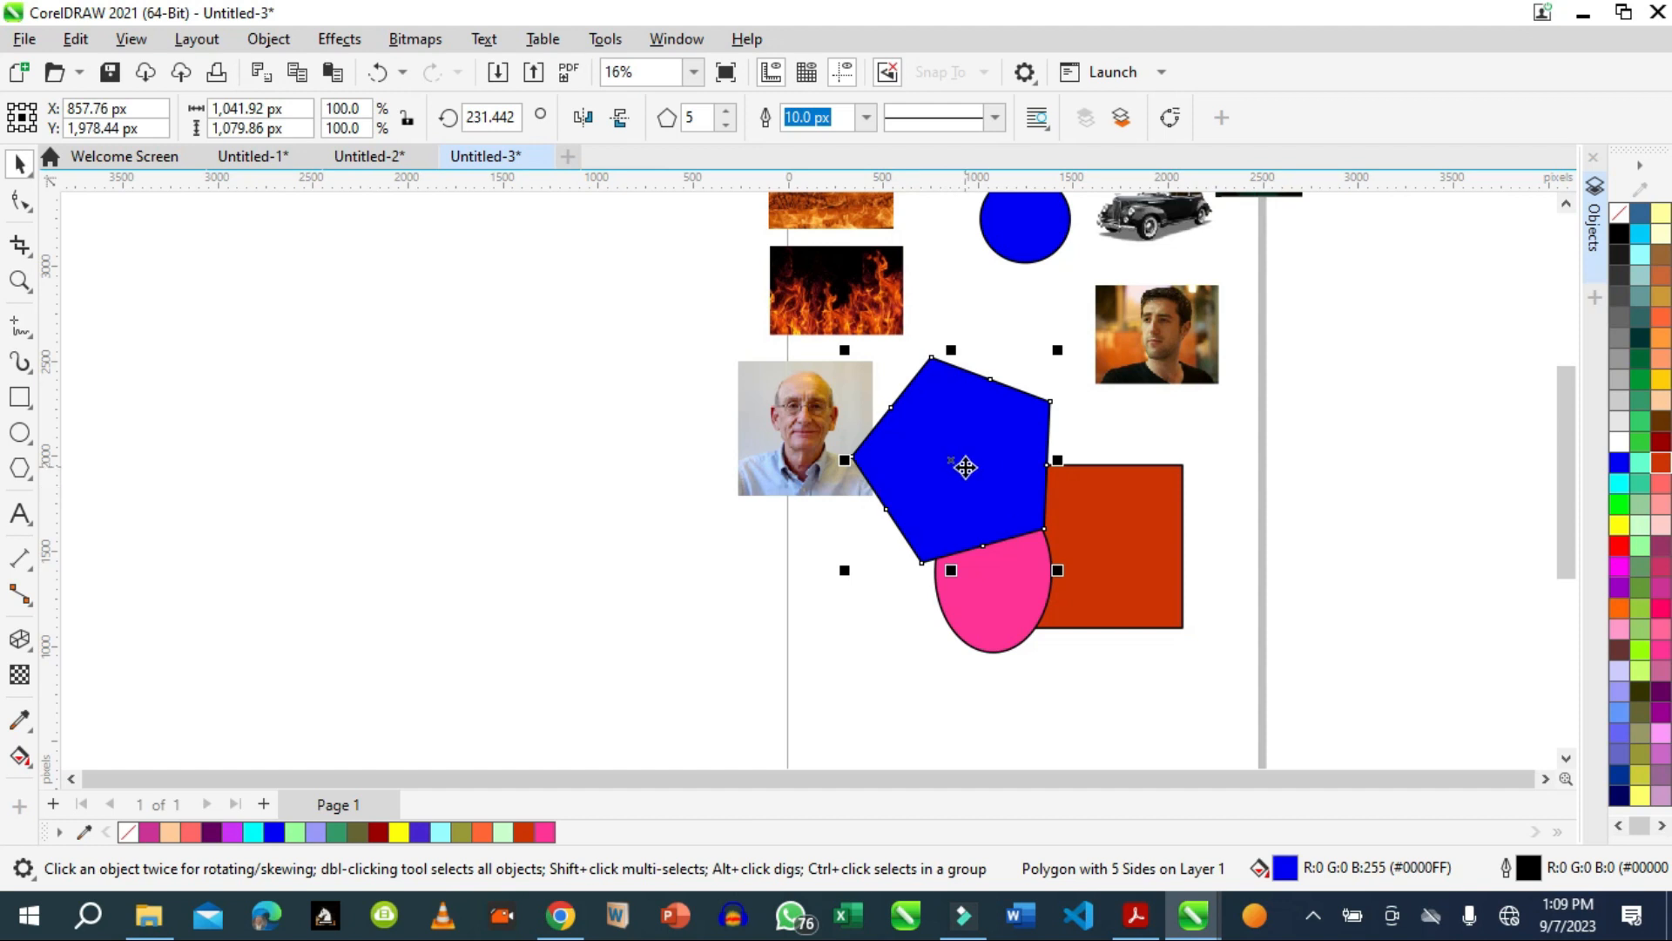
left_click(19, 676)
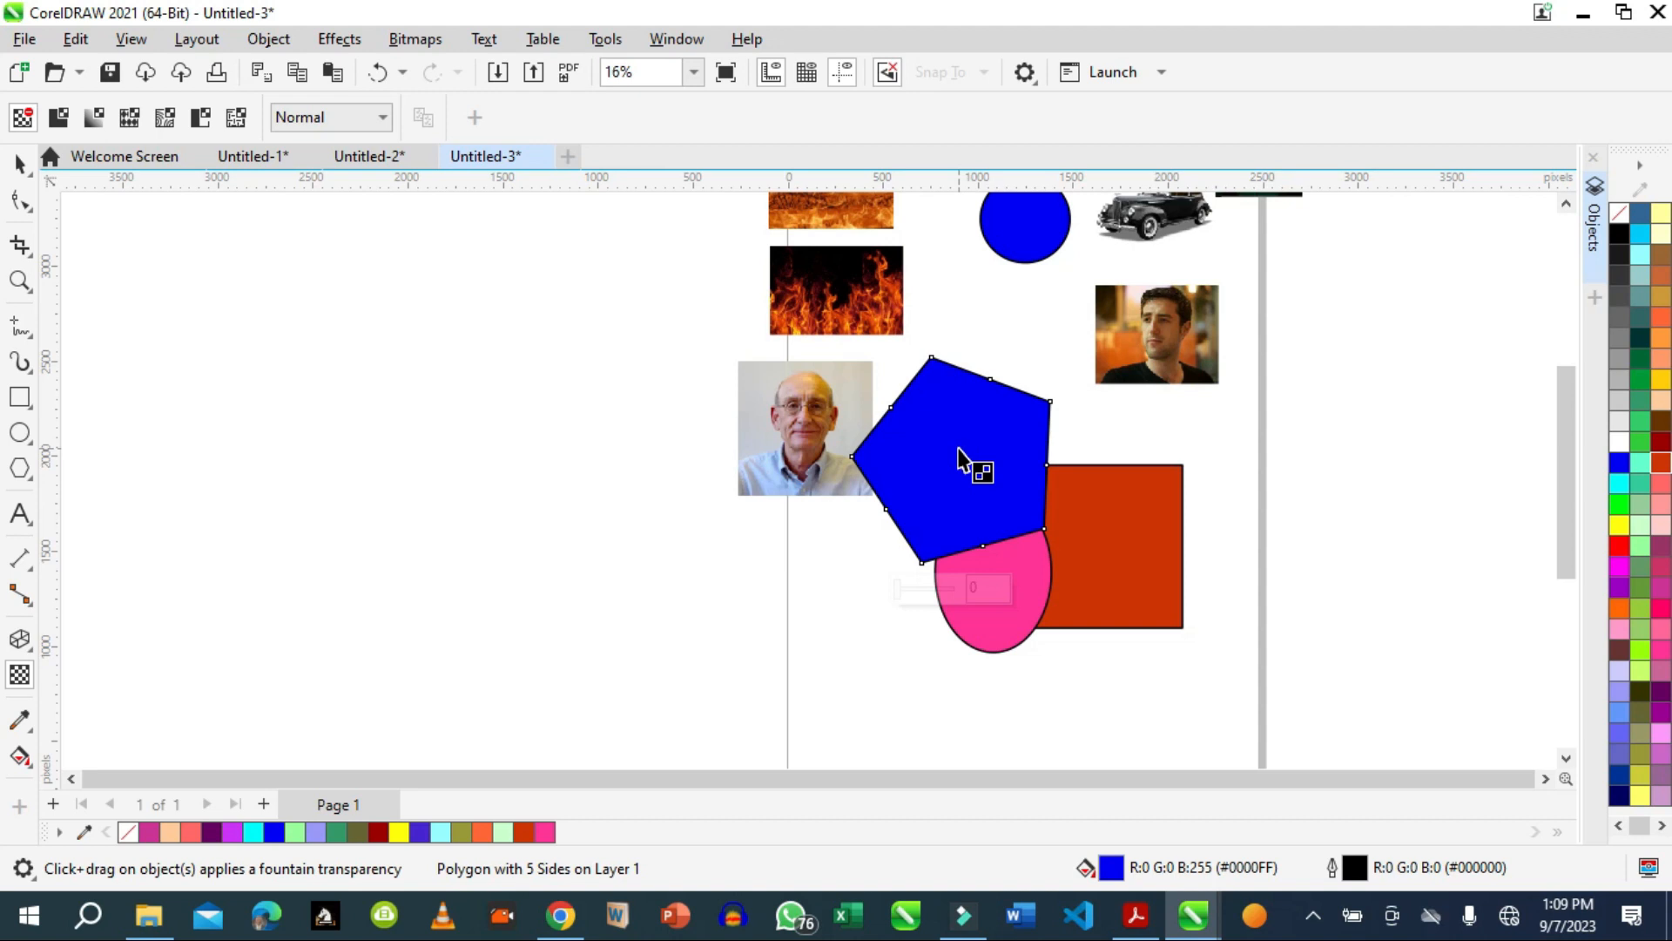
left_click_drag(961, 451, 1023, 375)
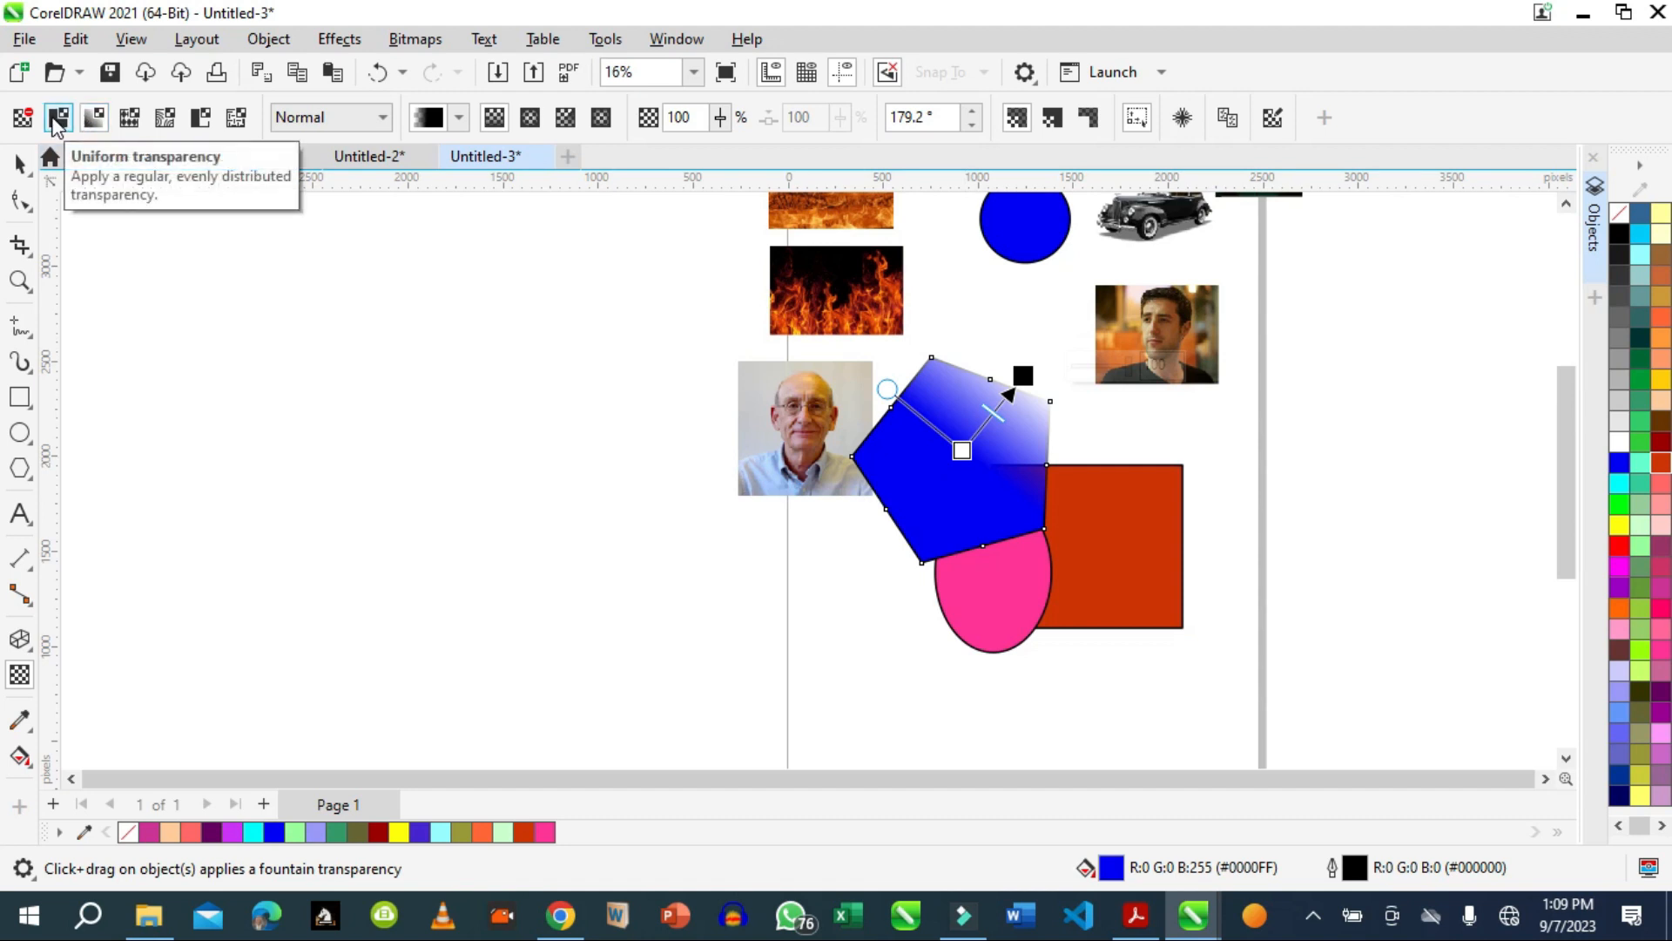
left_click(58, 119)
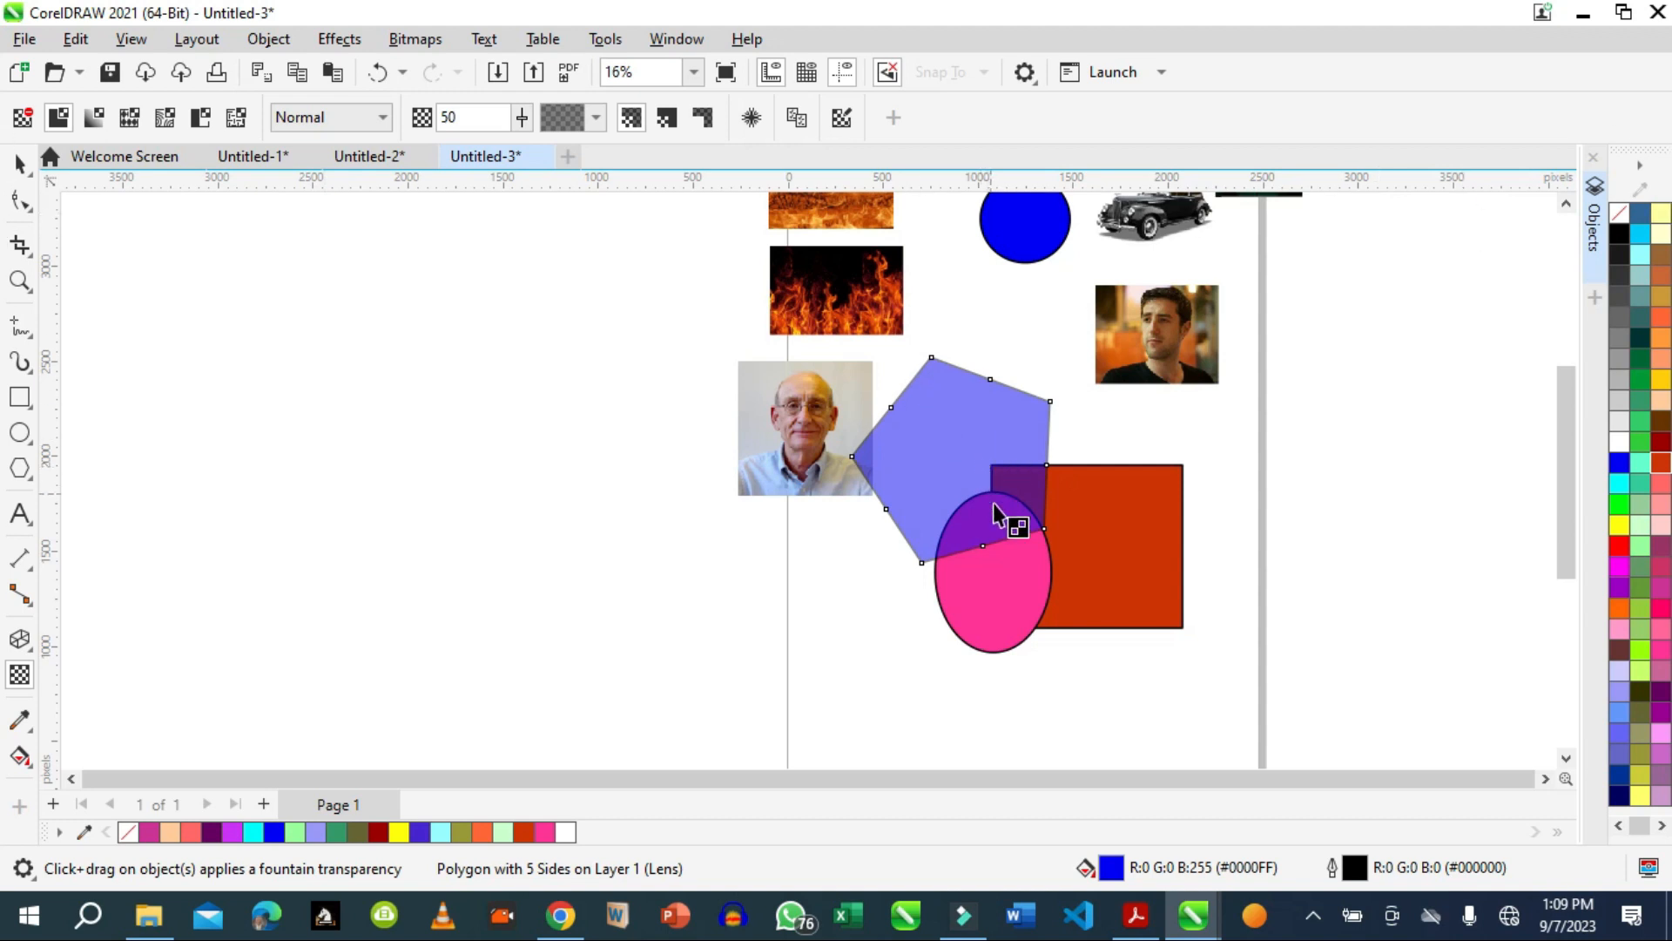
Lower the blue pentagon's uniform transparency to 46 and further to about 22.
left_click(523, 118)
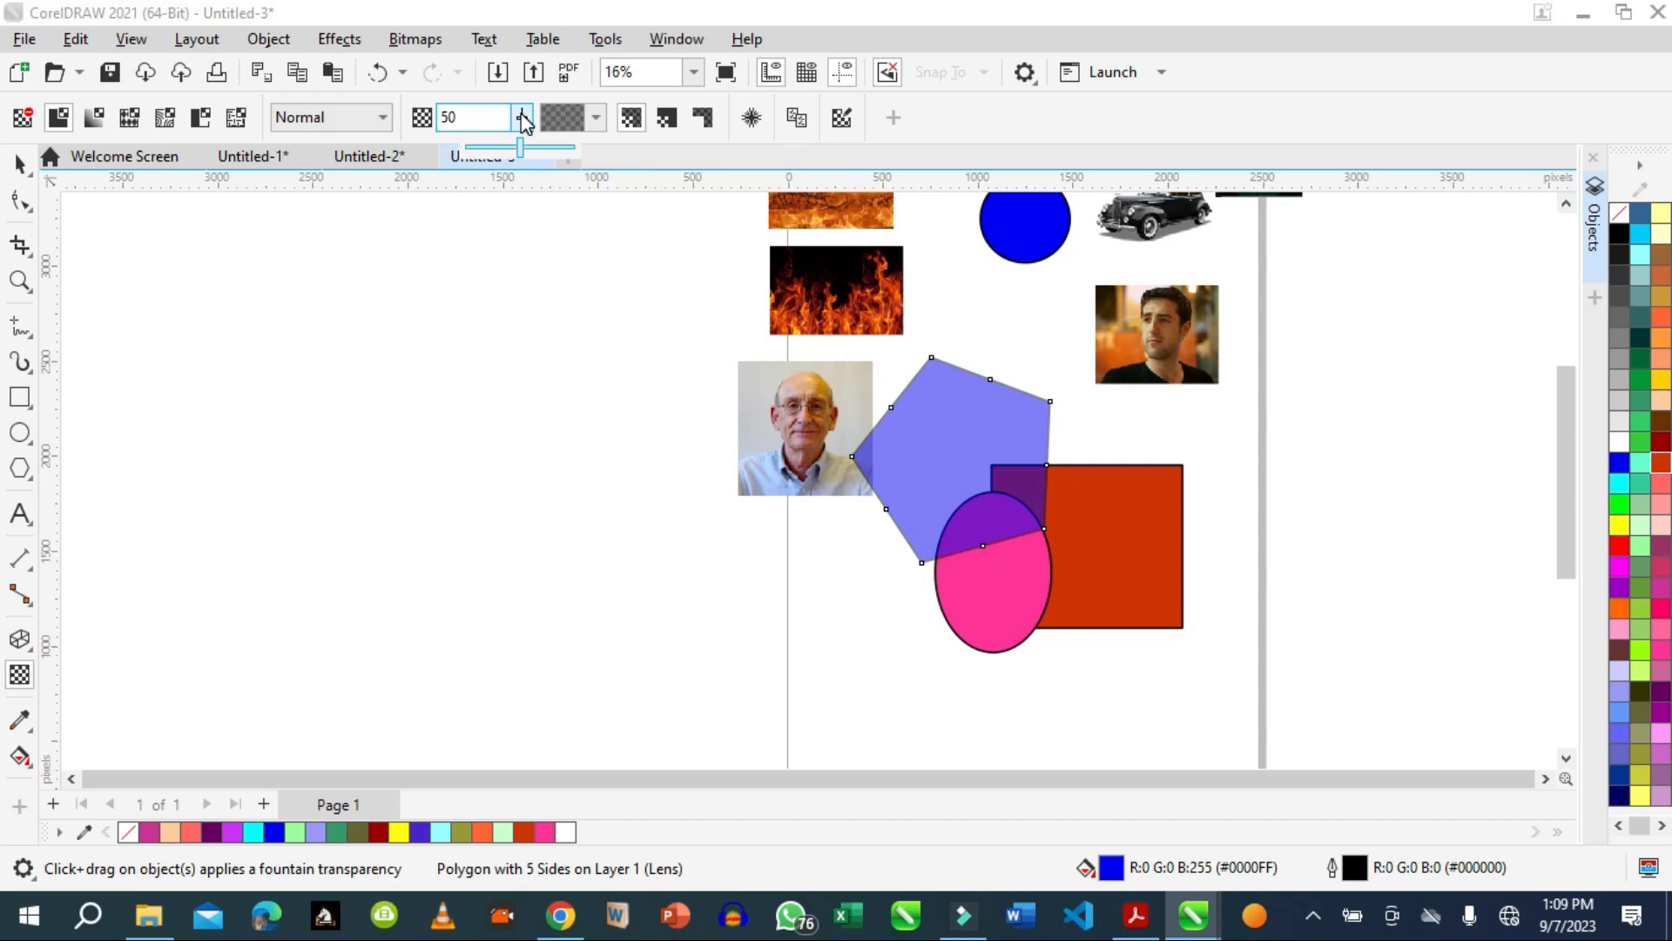
left_click_drag(519, 150, 514, 150)
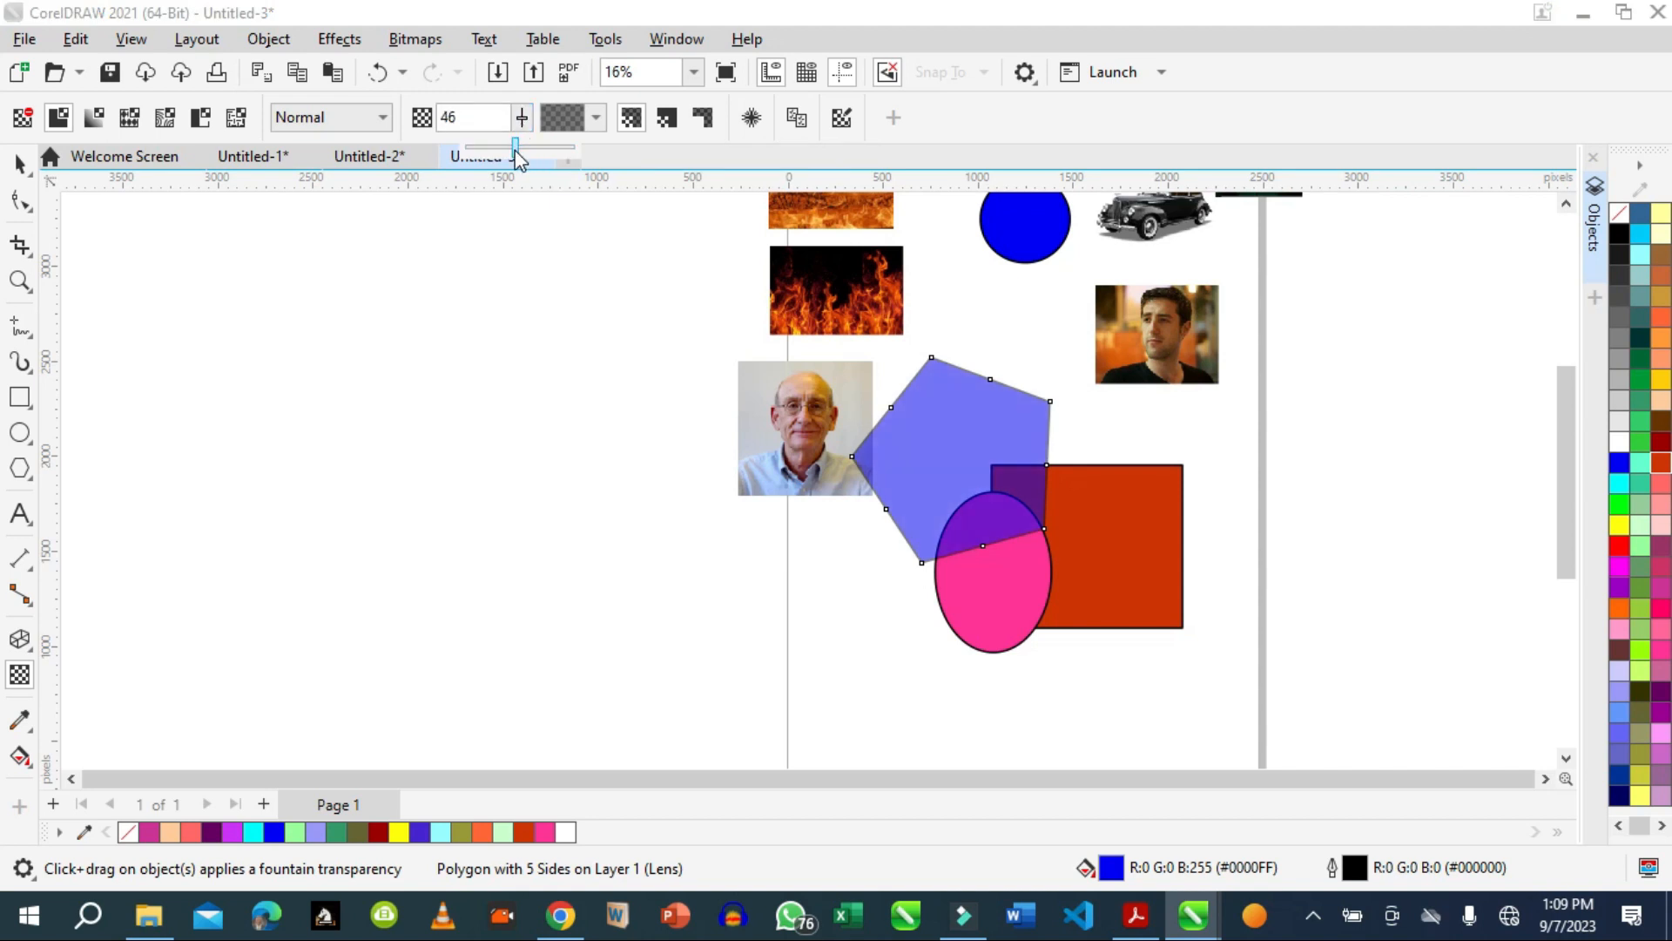
left_click(491, 150)
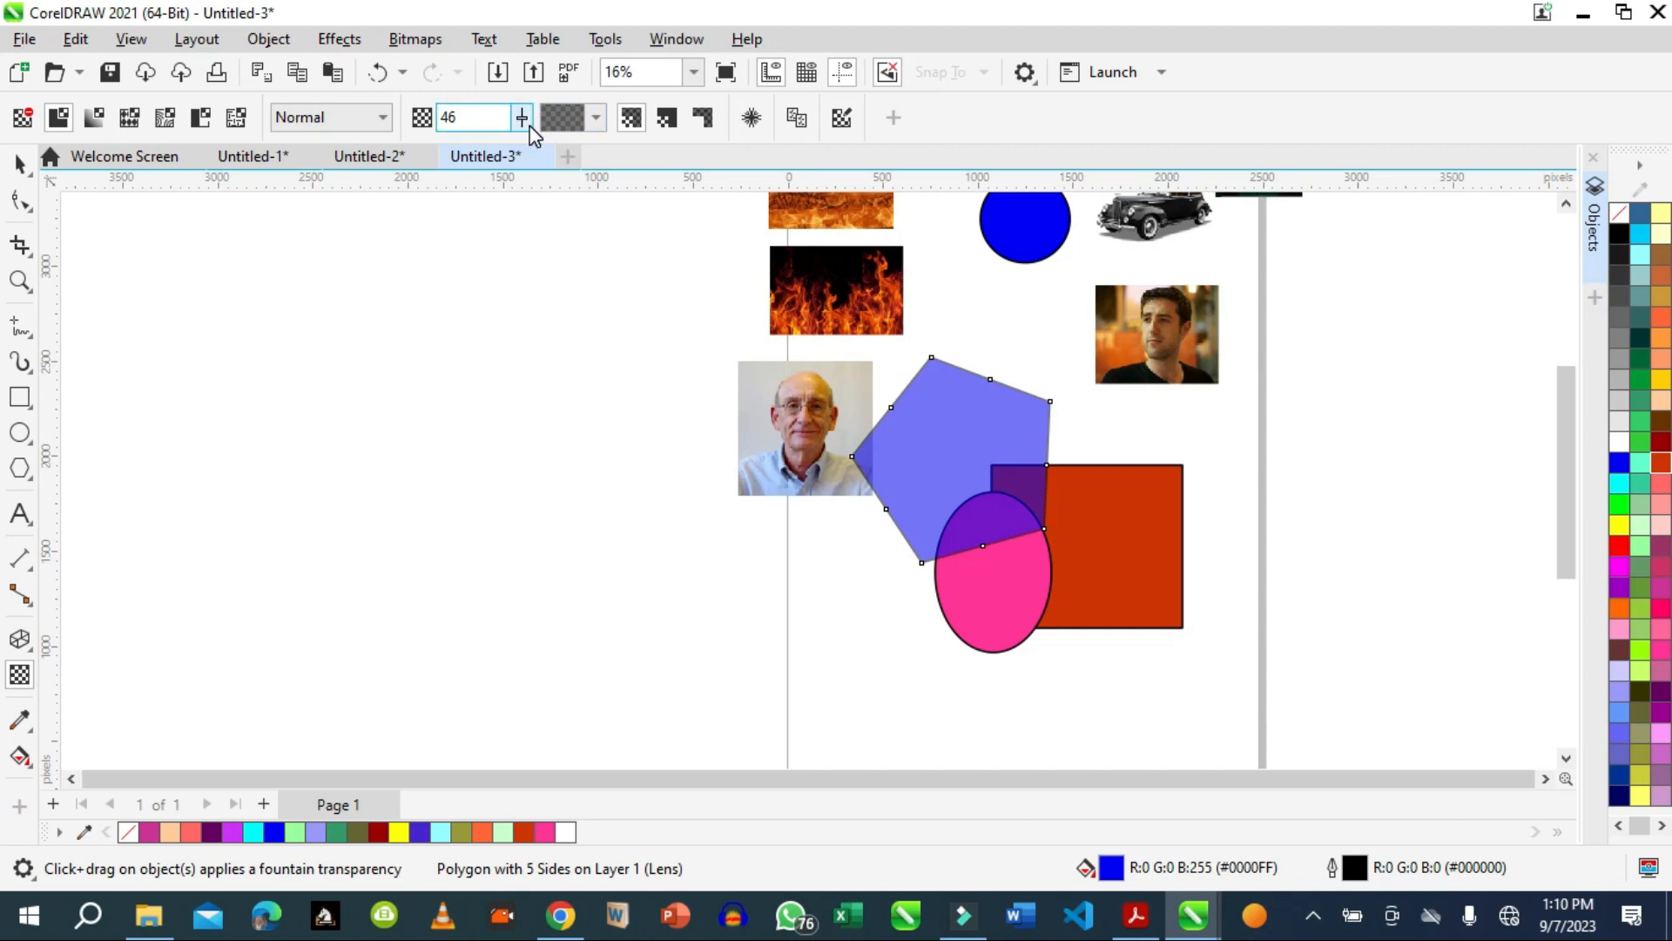
left_click(524, 120)
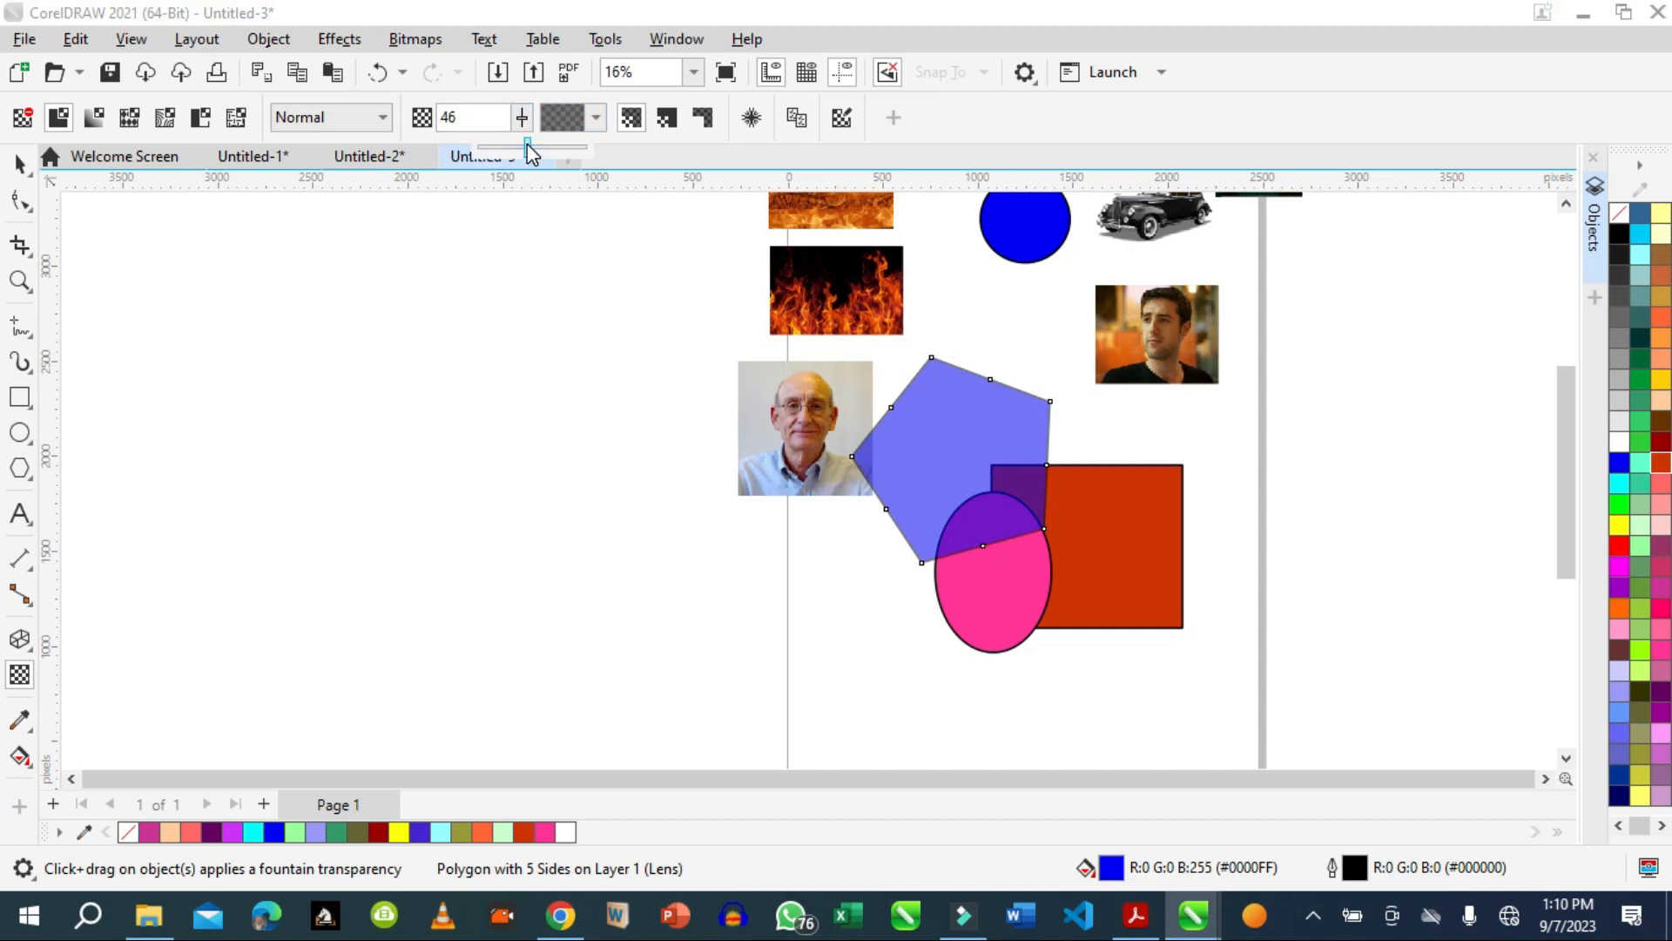
left_click_drag(527, 145, 504, 151)
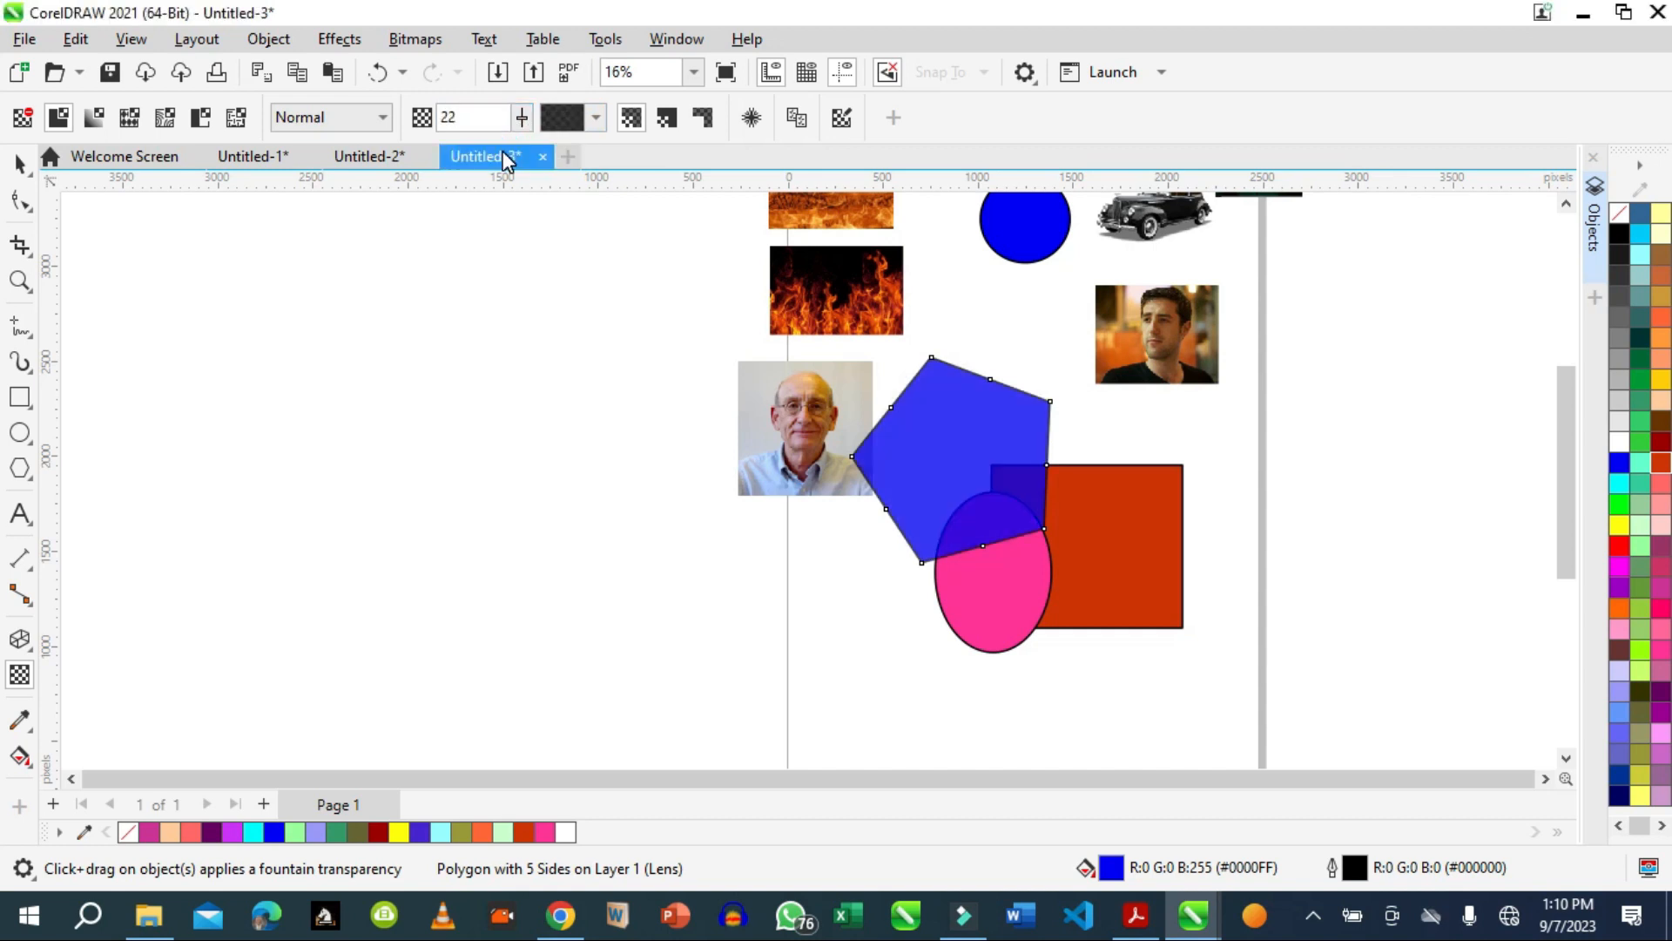
Raise the blue pentagon's uniform transparency to 99, and bring it back down to 31.
left_click(523, 122)
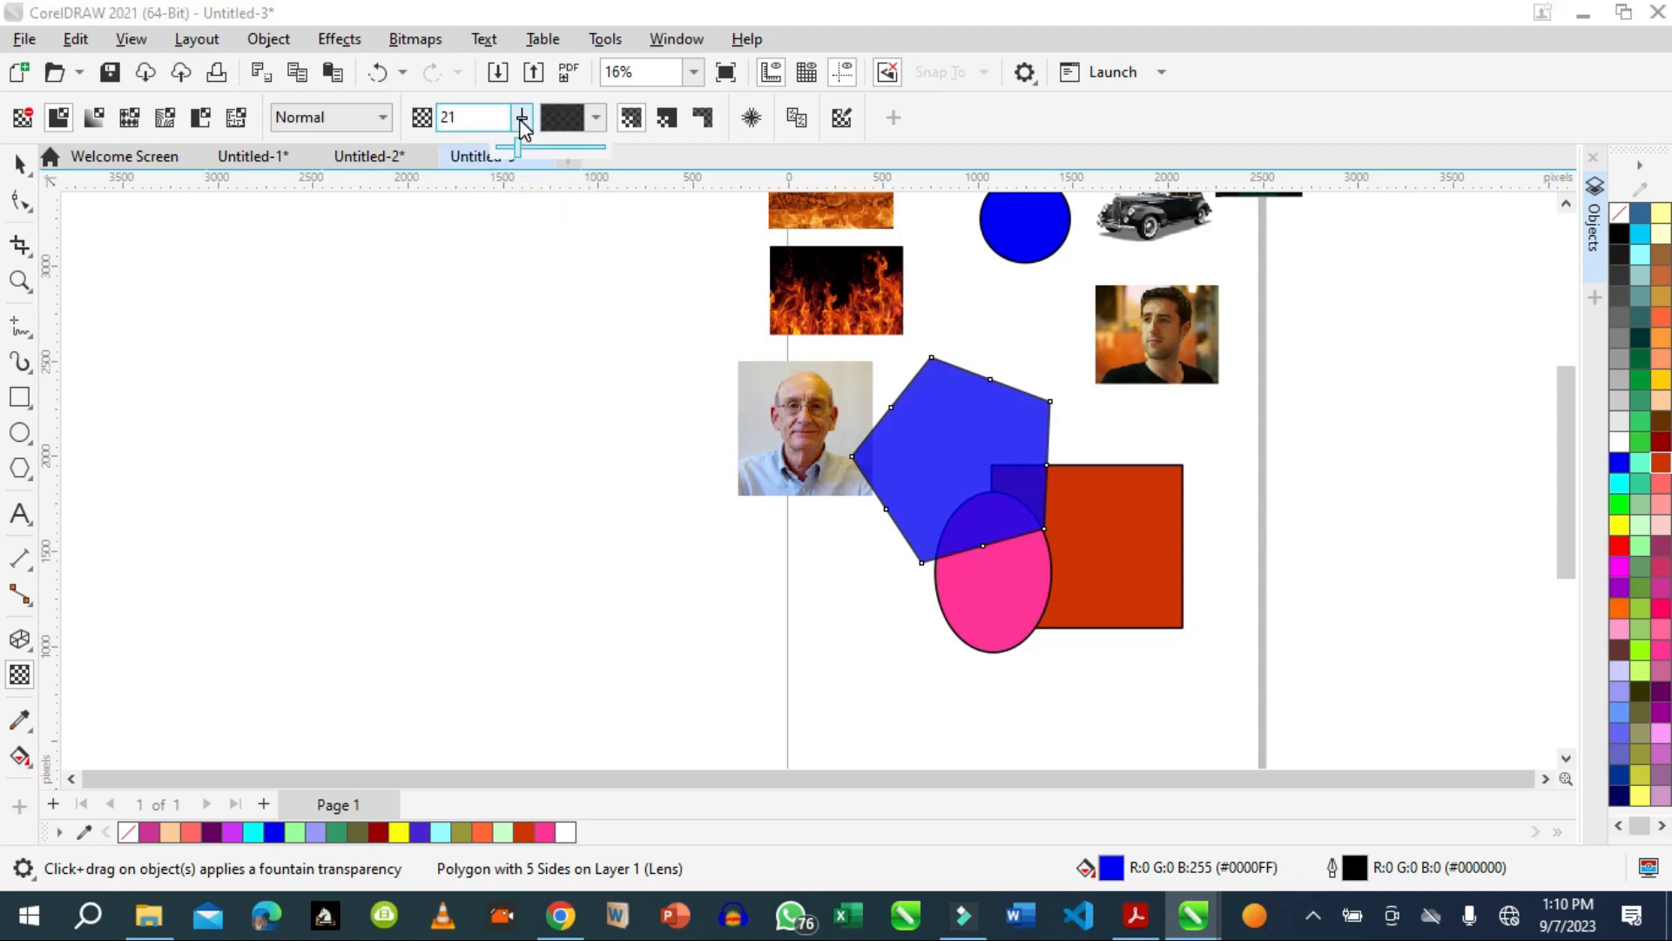
left_click_drag(520, 153, 608, 164)
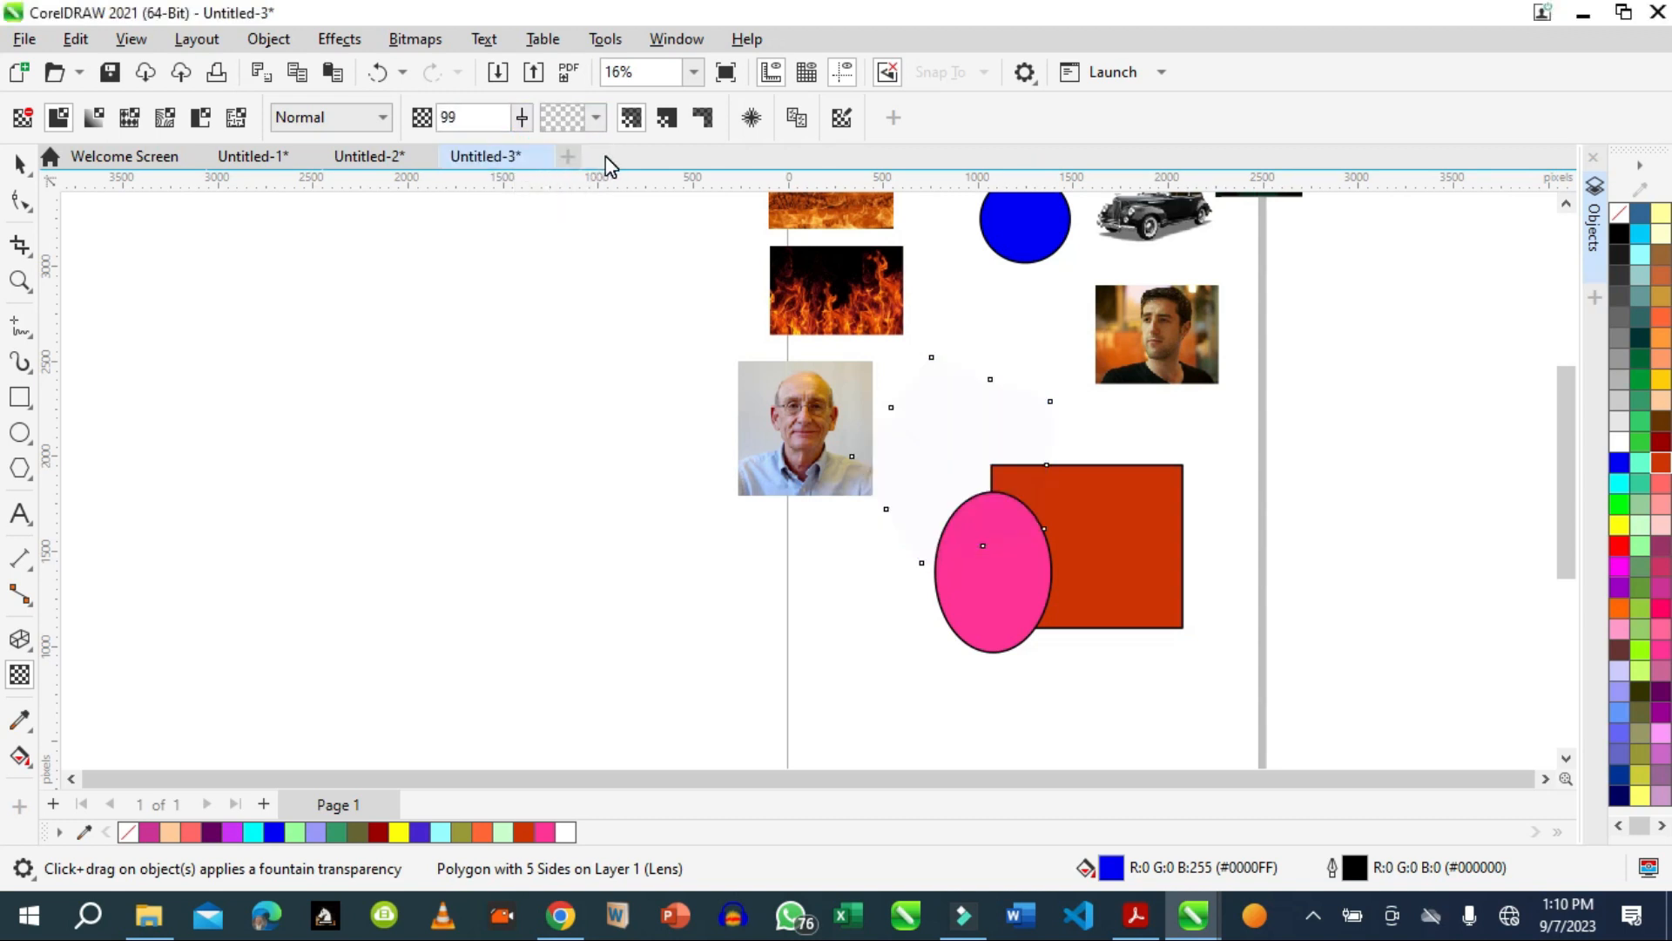
left_click(518, 124)
left_click(526, 119)
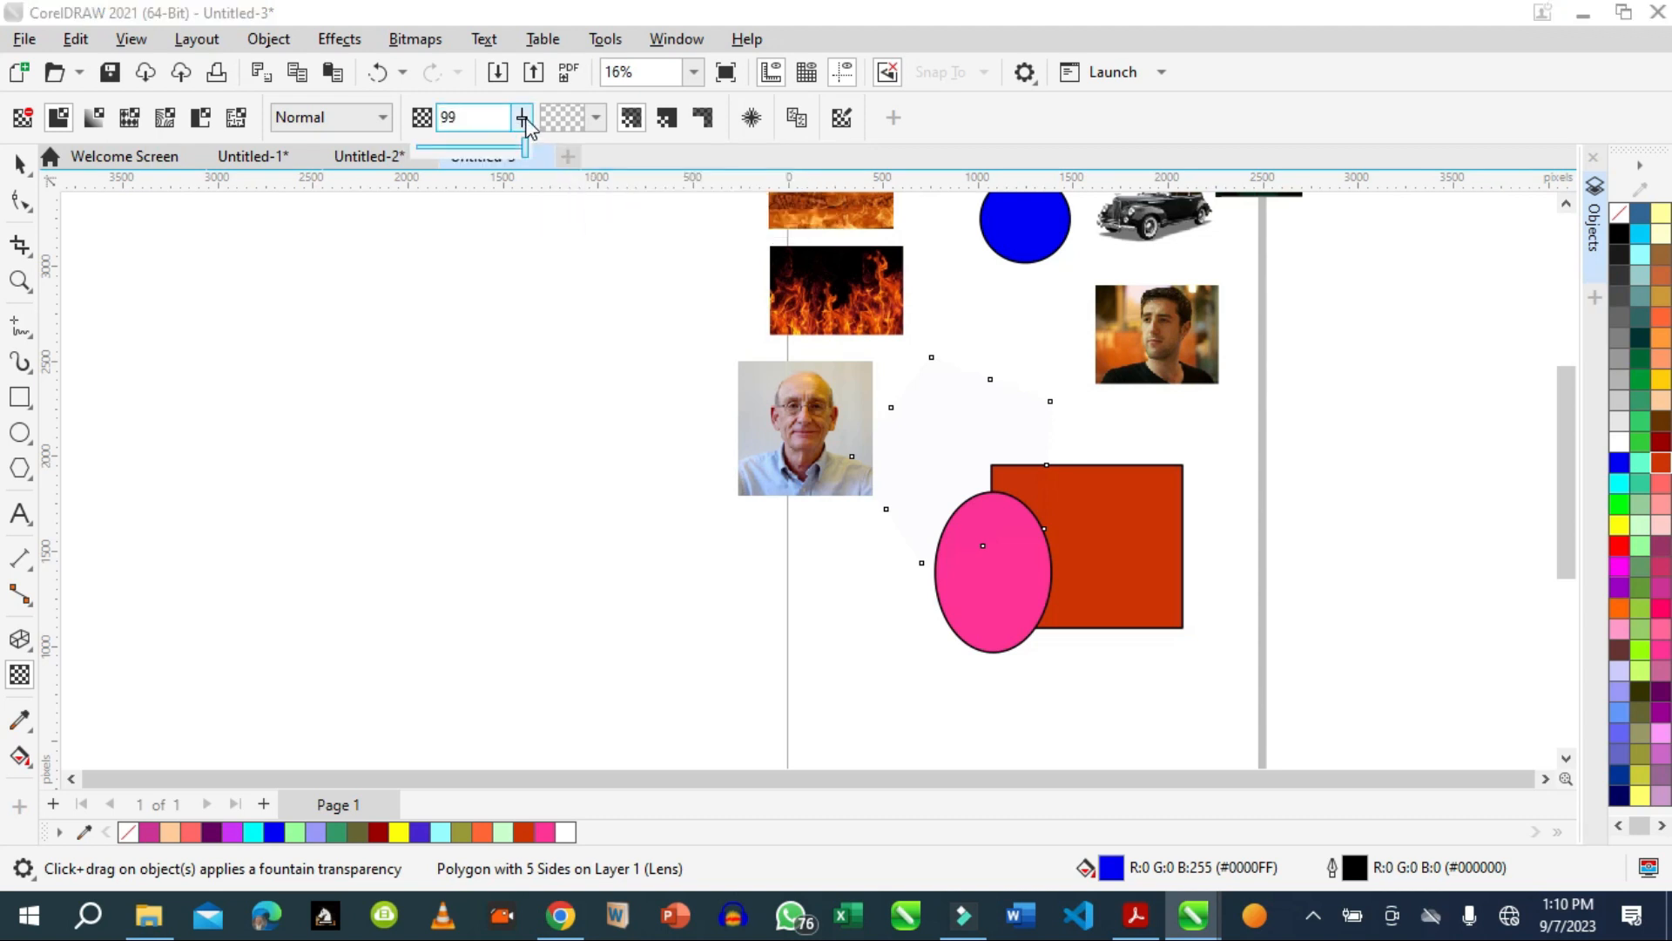
left_click_drag(526, 141, 453, 148)
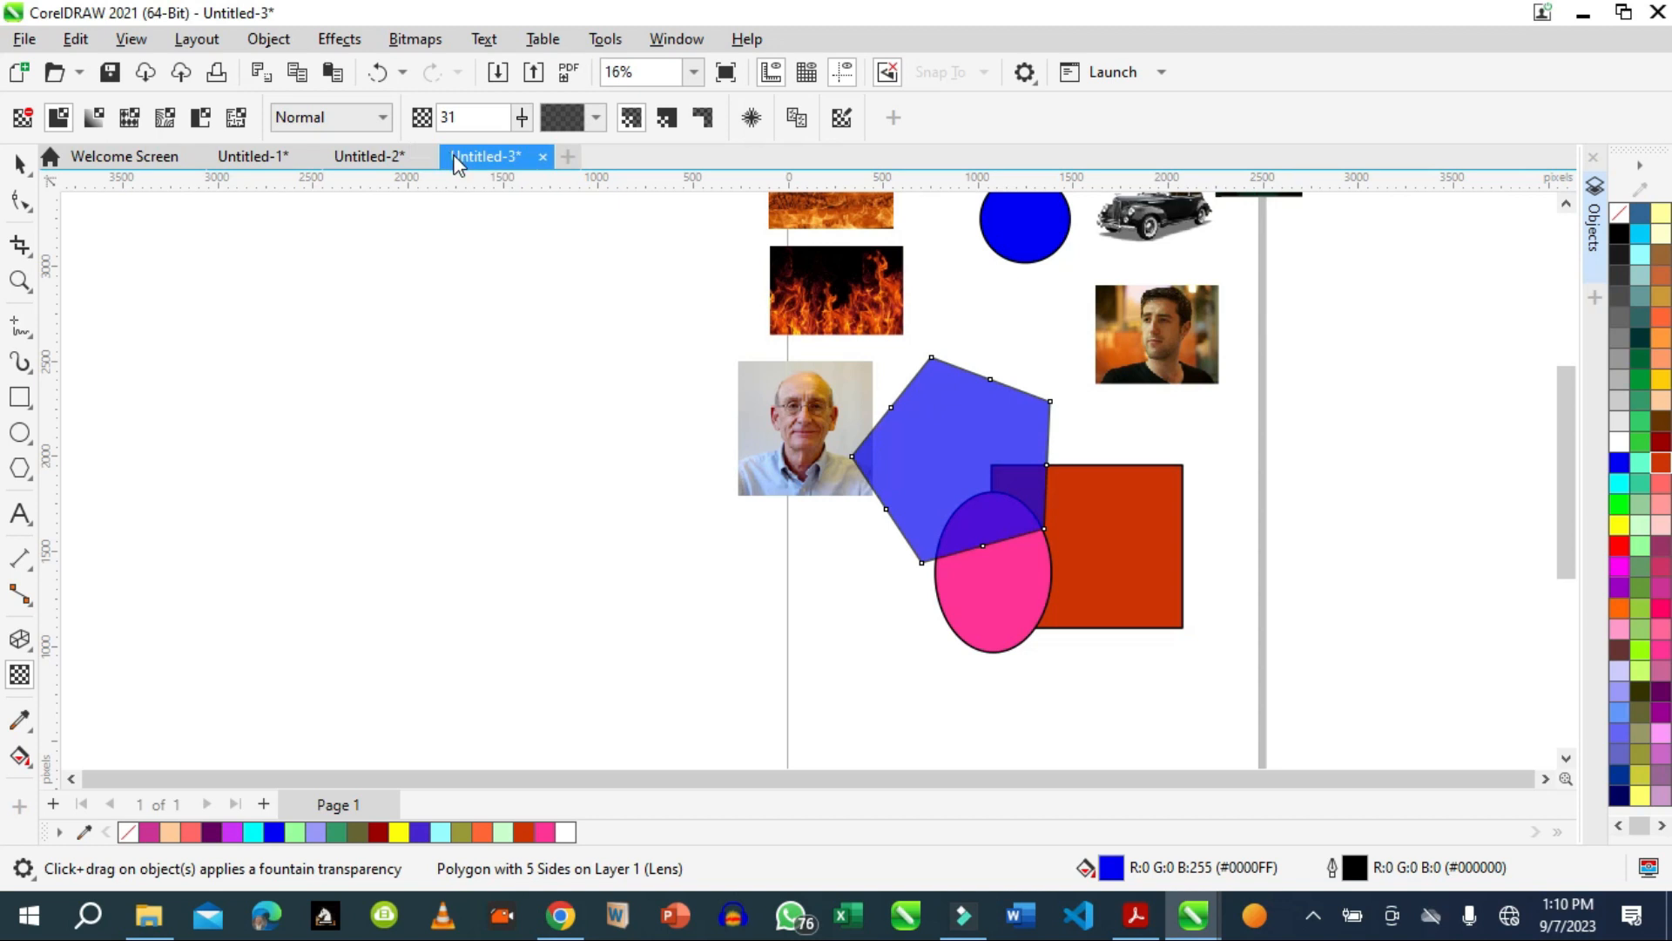
Display the blue pentagon's transparency properties and set its merge mode to Multiply.
left_click(675, 40)
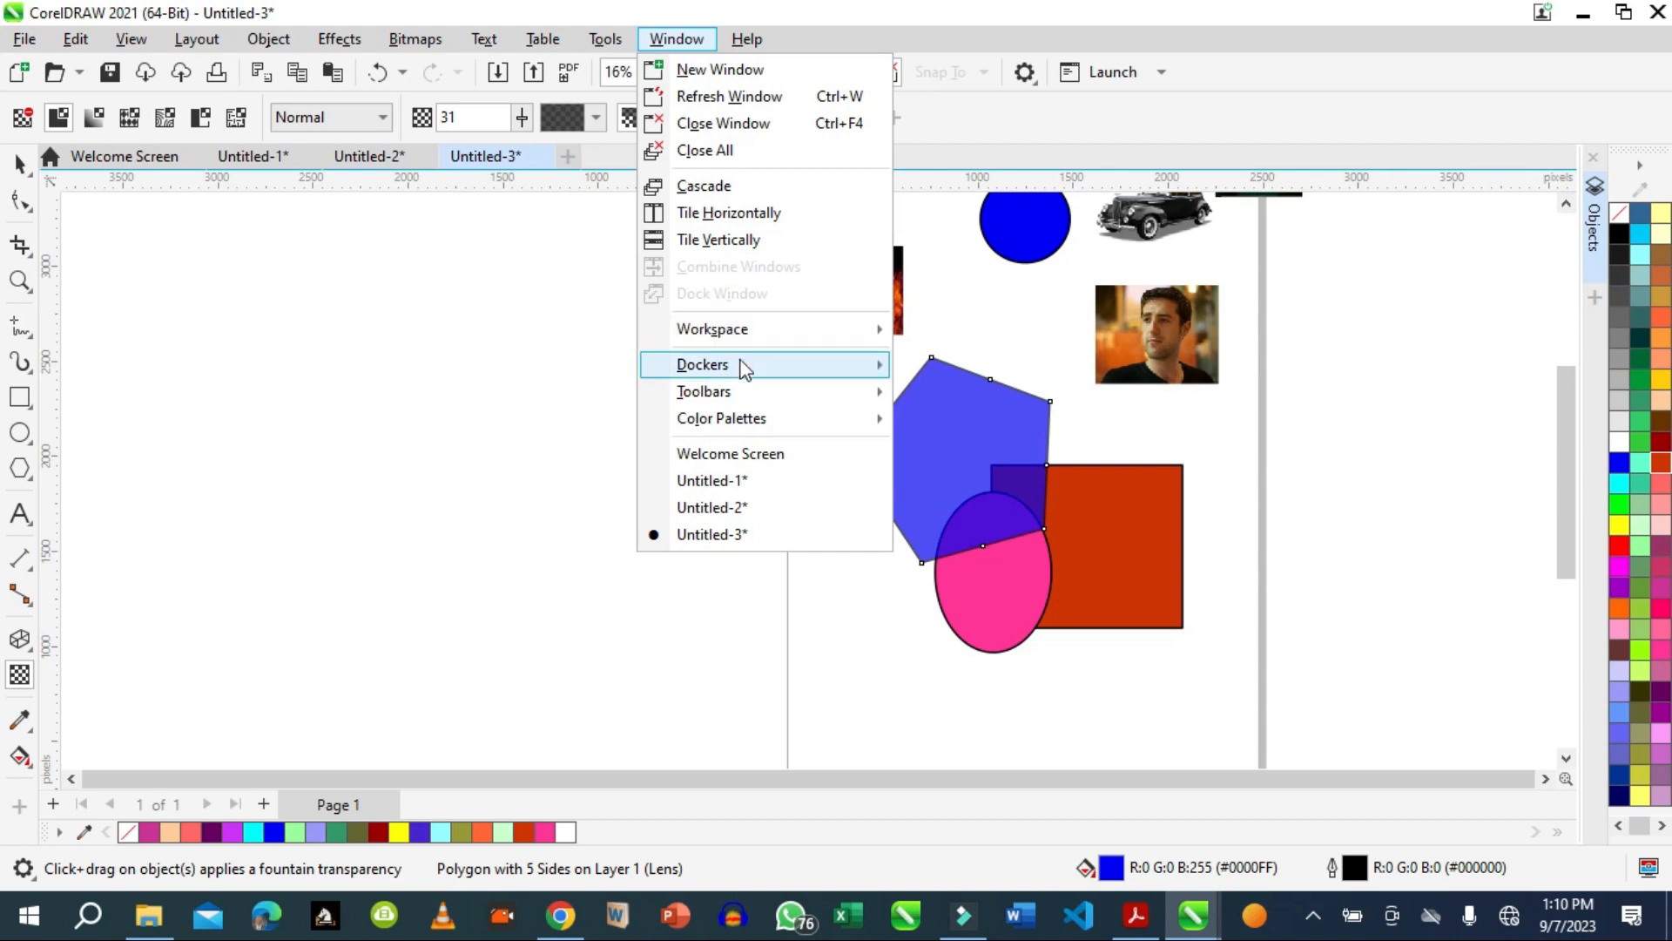
mouse_move(736, 365)
left_click(958, 17)
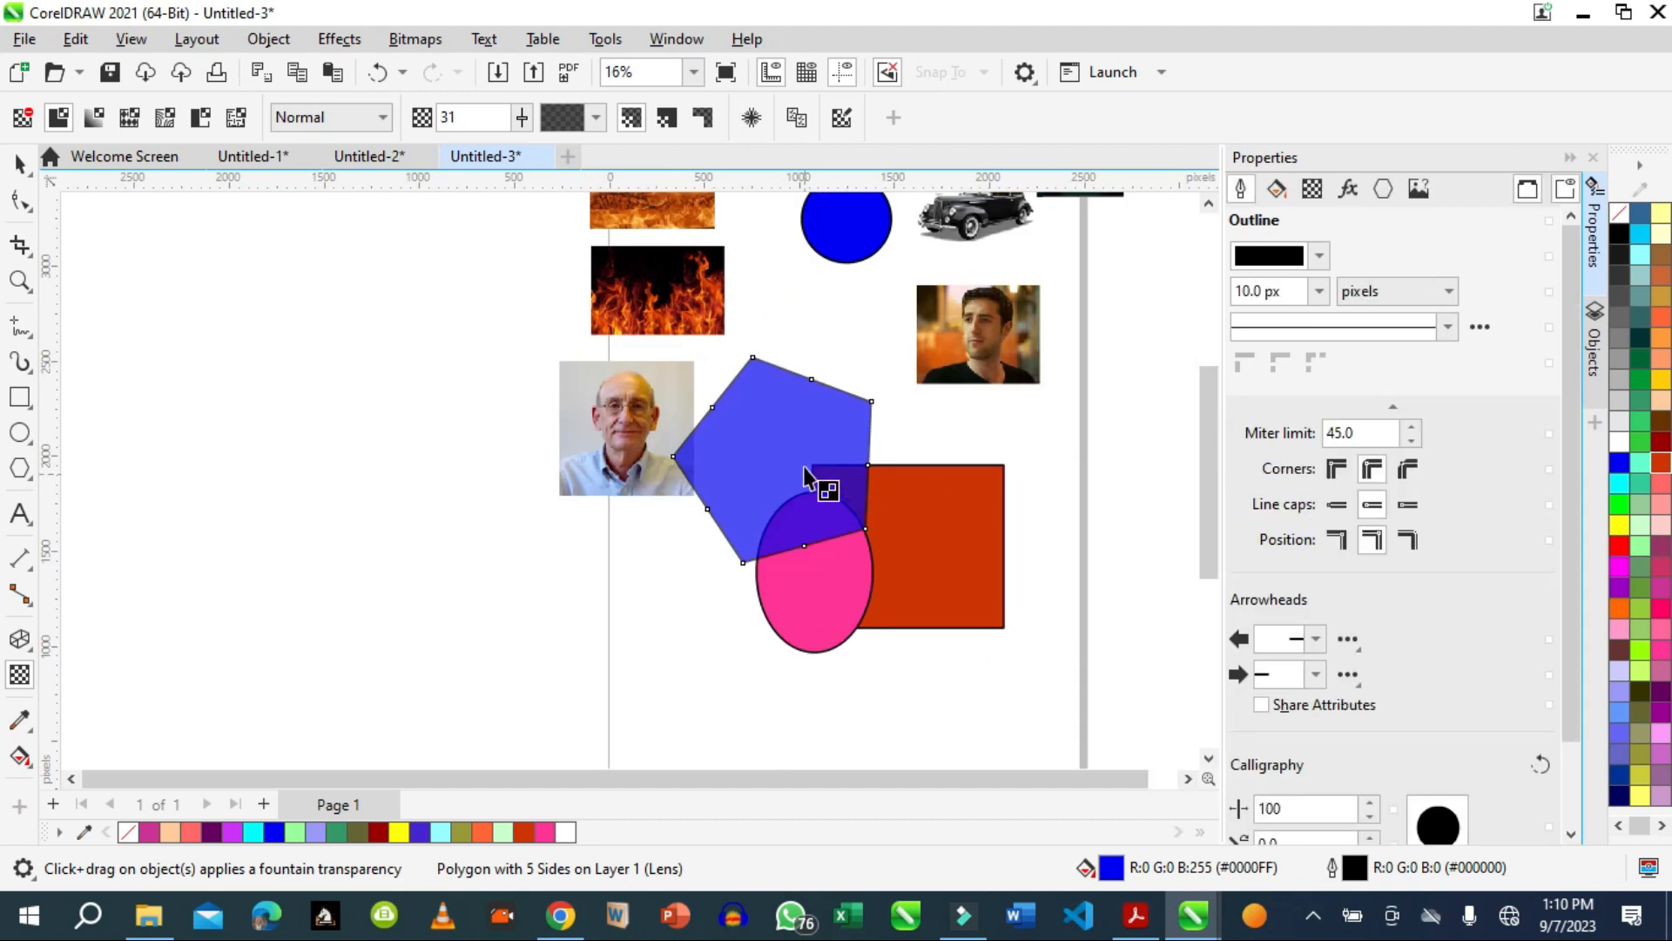
left_click(1313, 190)
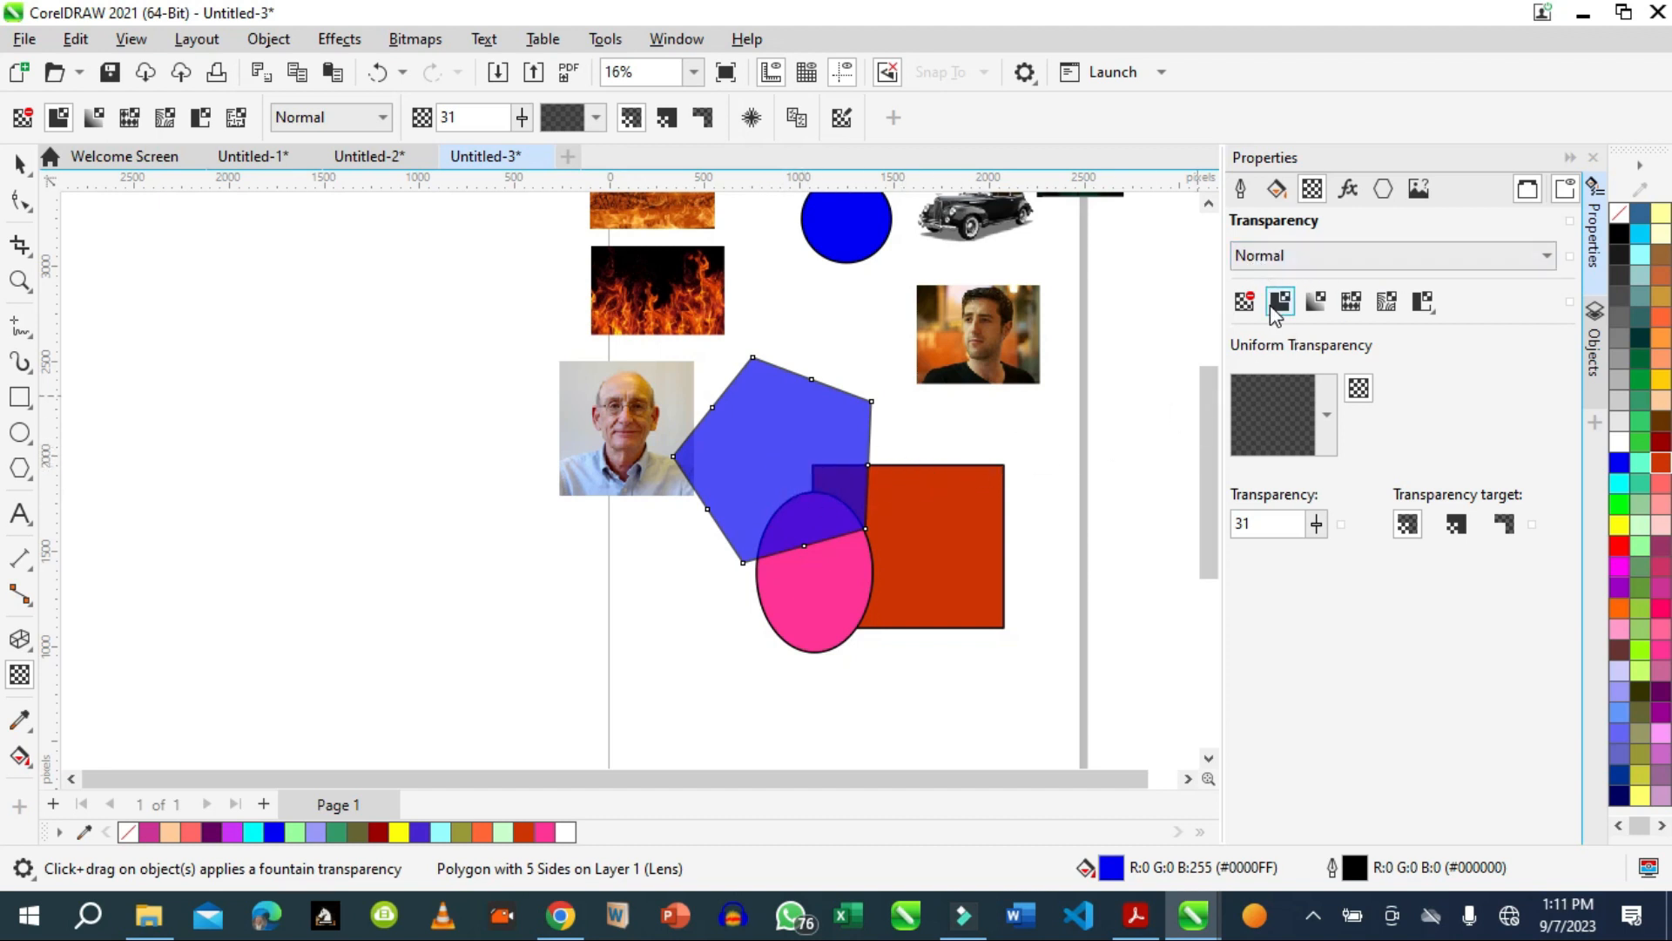
left_click(1547, 256)
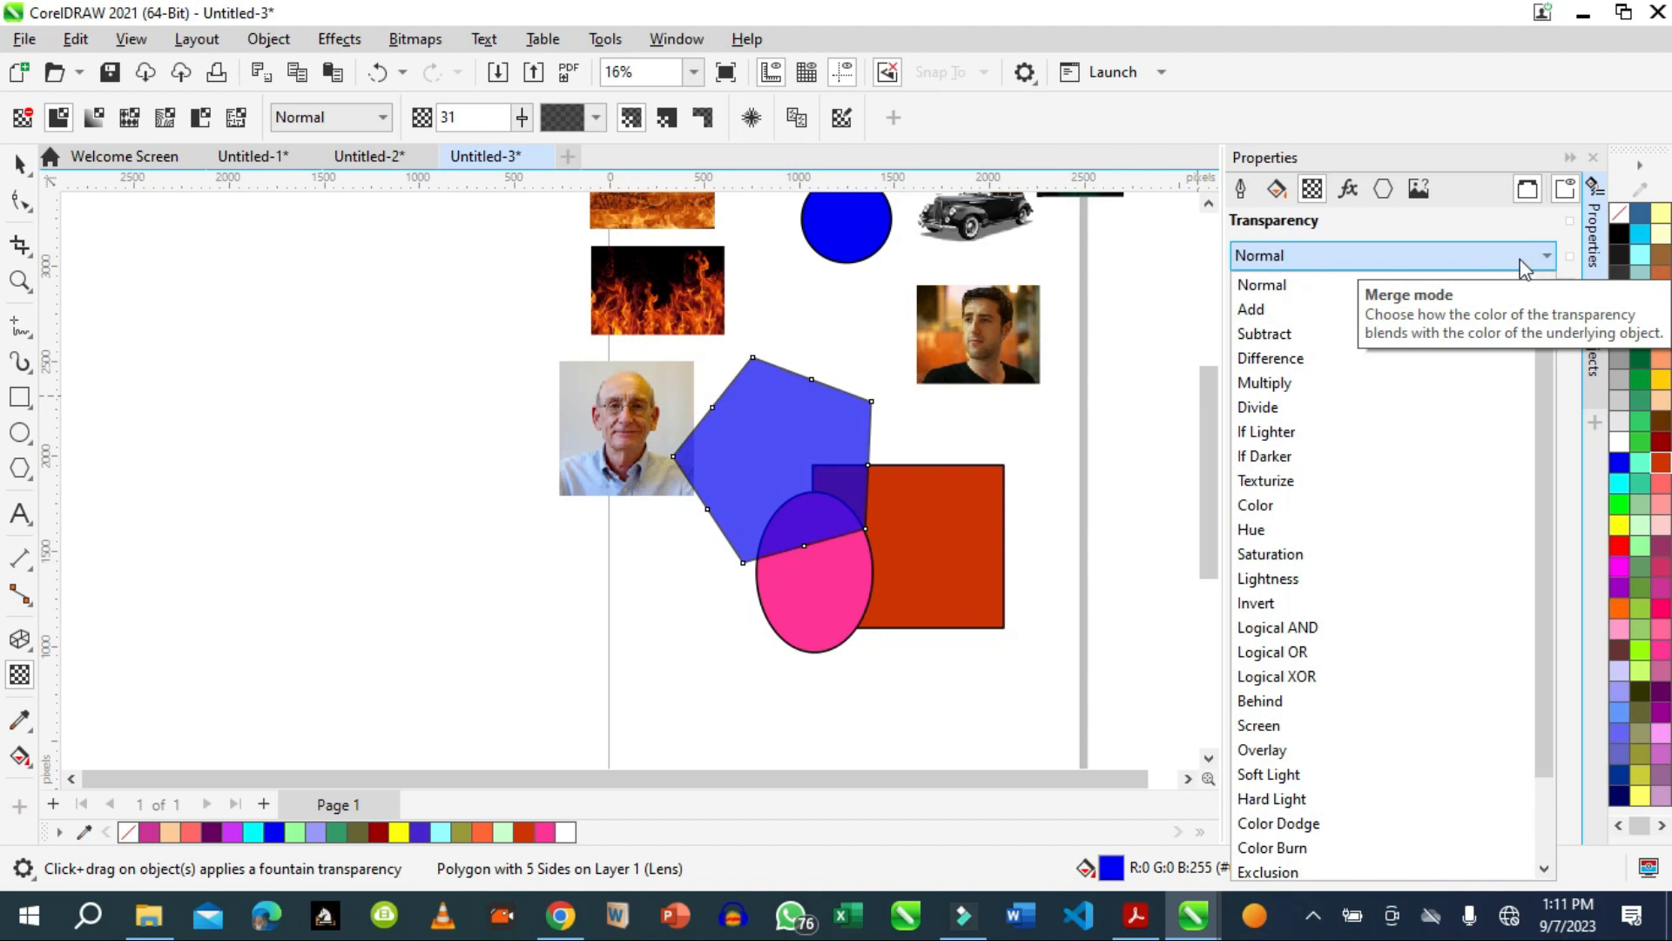
left_click(1266, 386)
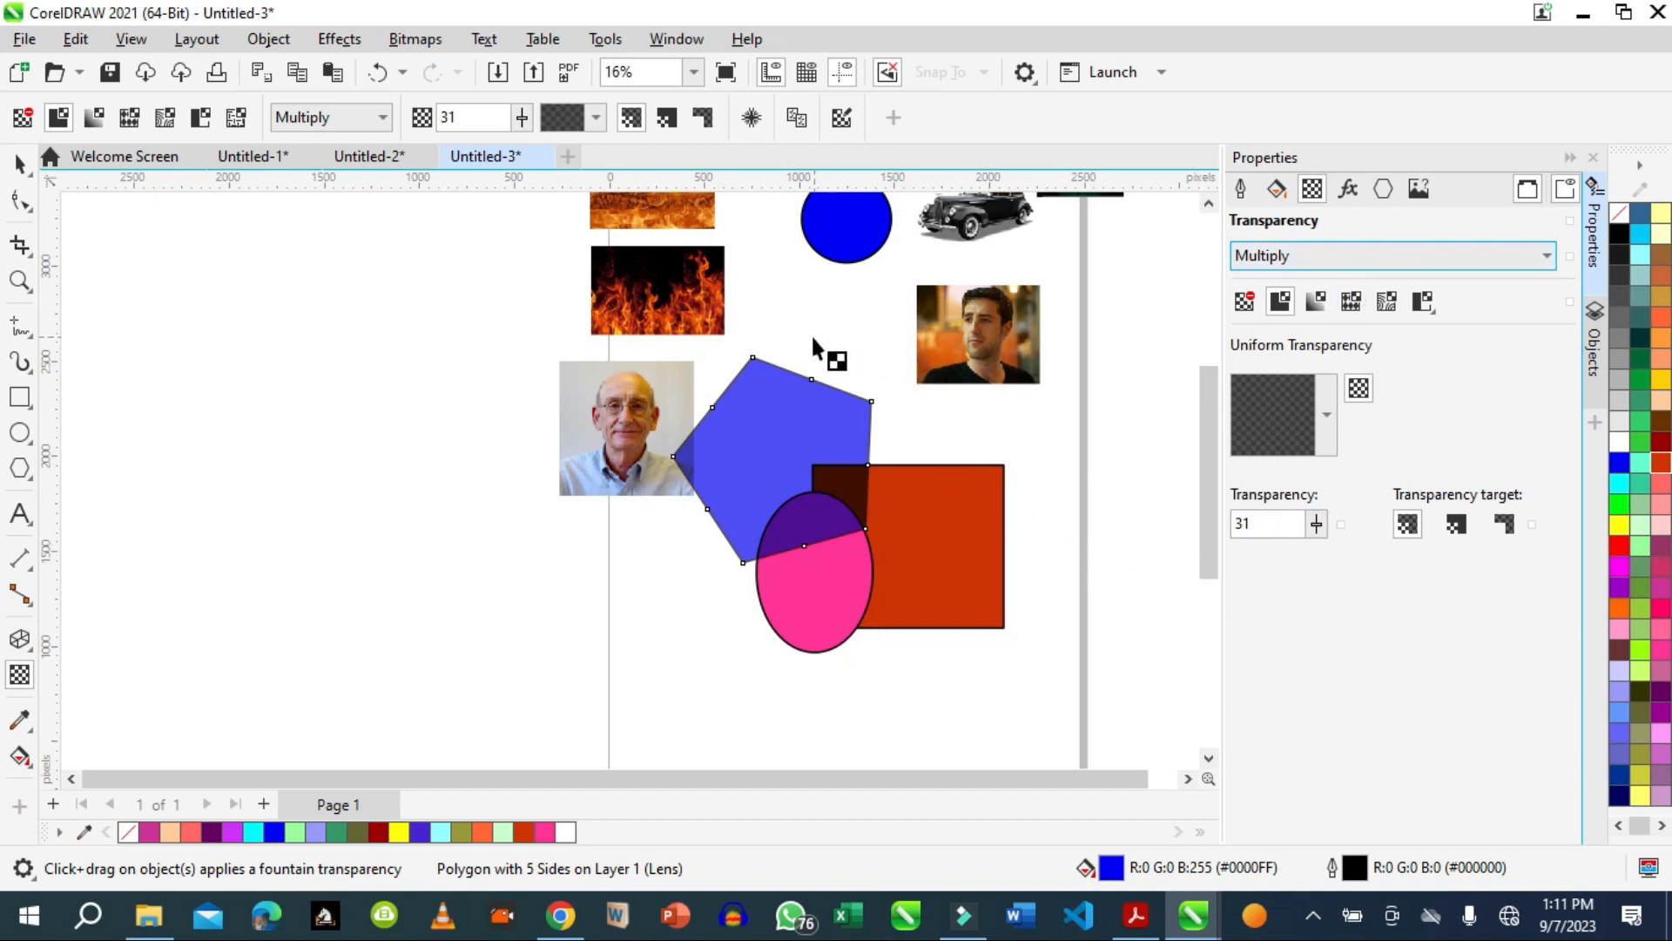
Try a transparency of 48 on the multiplied pentagon, and set it to 22.
left_click(1316, 525)
left_click_drag(1313, 552, 1332, 558)
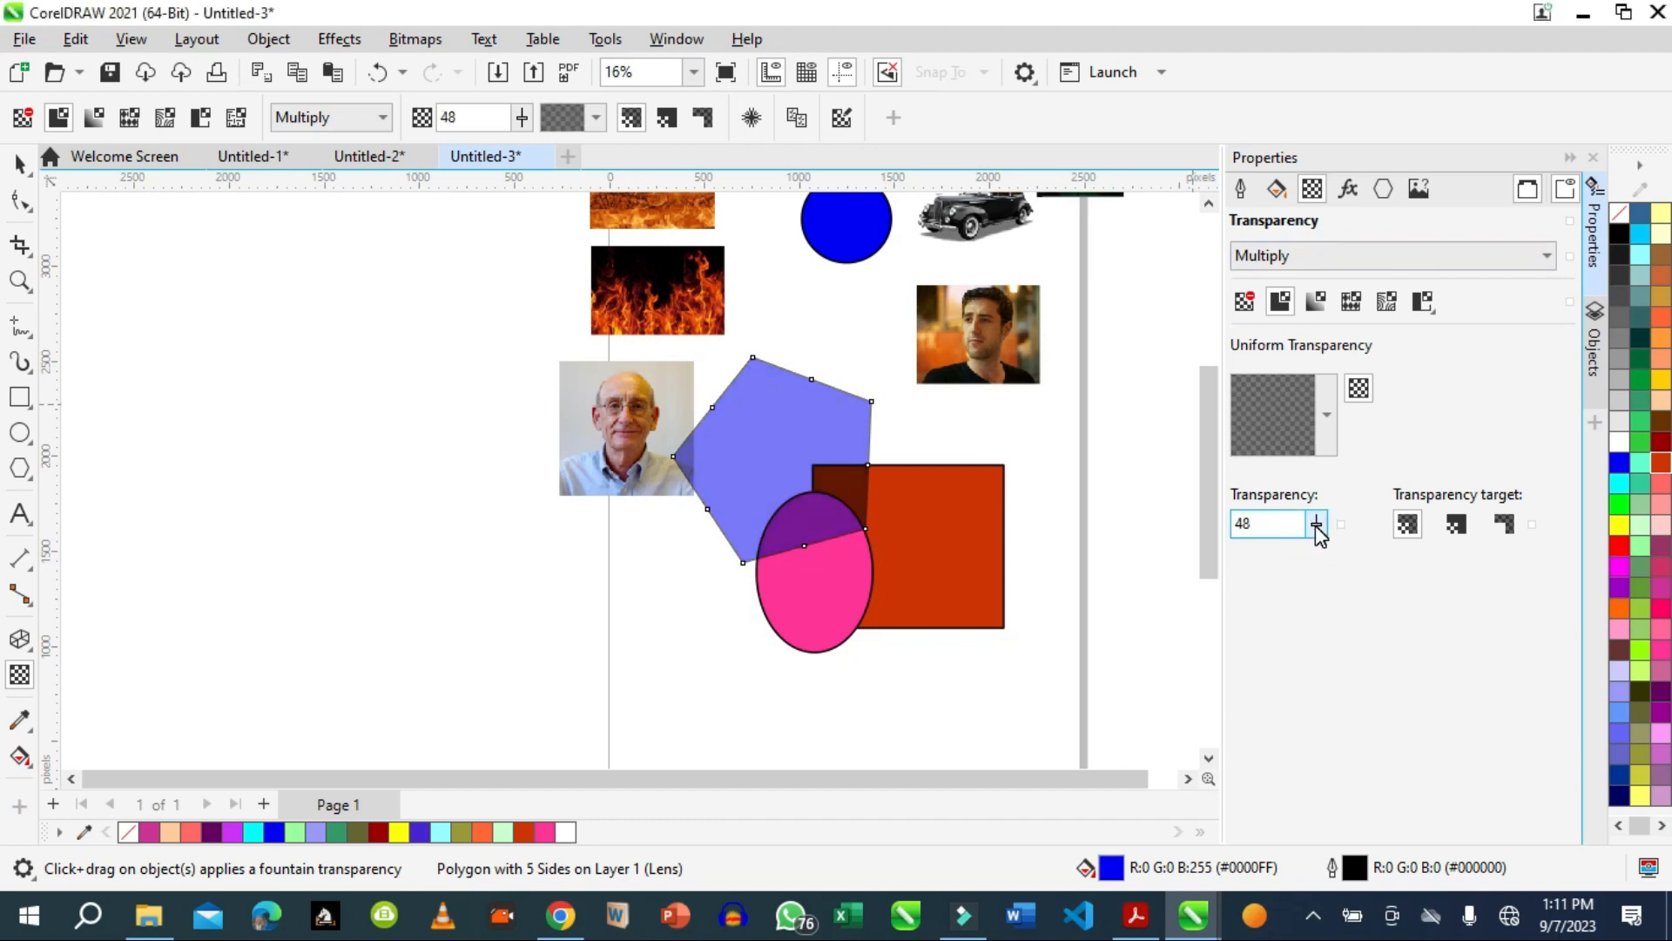
left_click(1316, 525)
left_click_drag(1315, 549, 1289, 560)
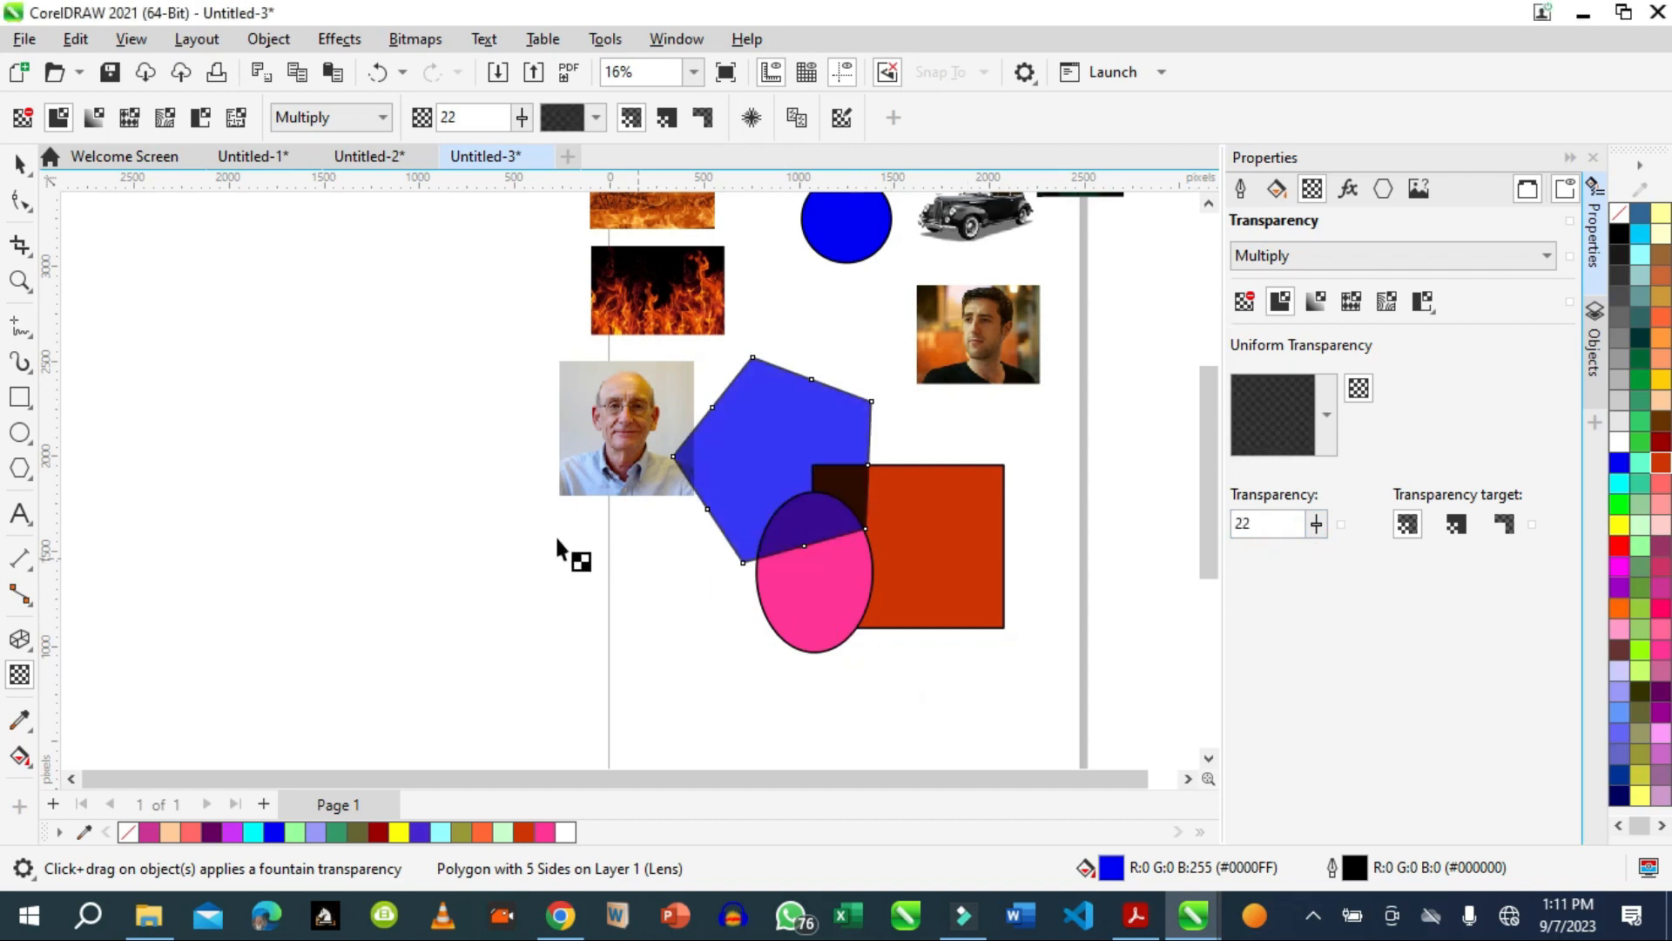
Apply a uniform transparency of 37 to the pink ellipse.
left_click(20, 164)
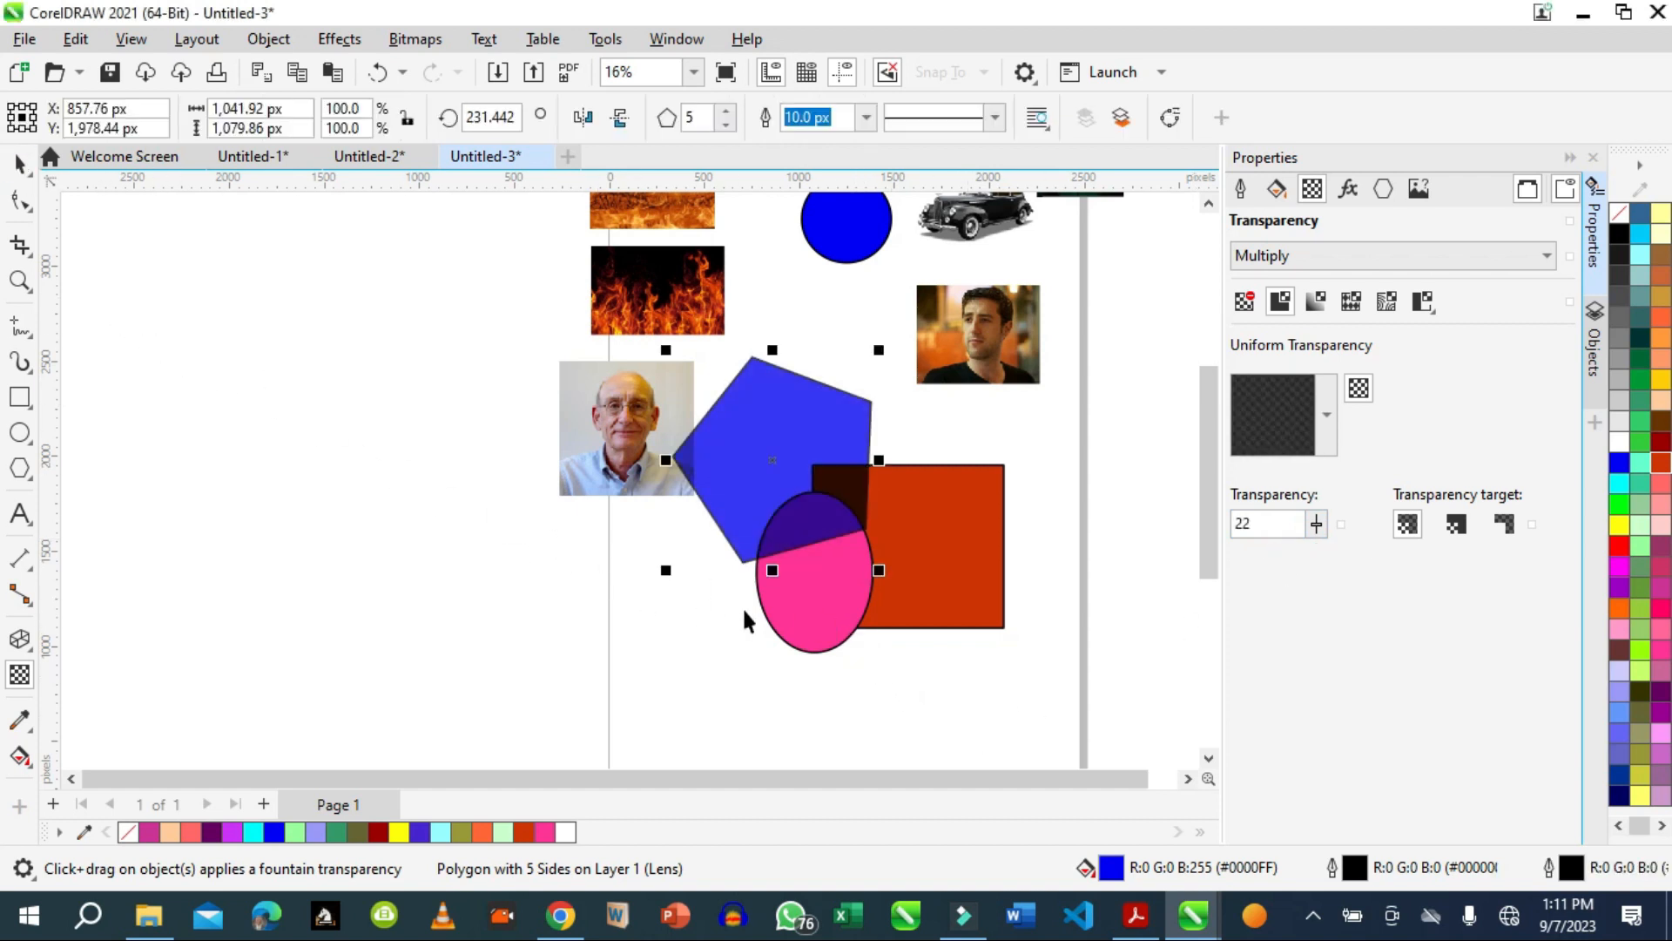
left_click(797, 604)
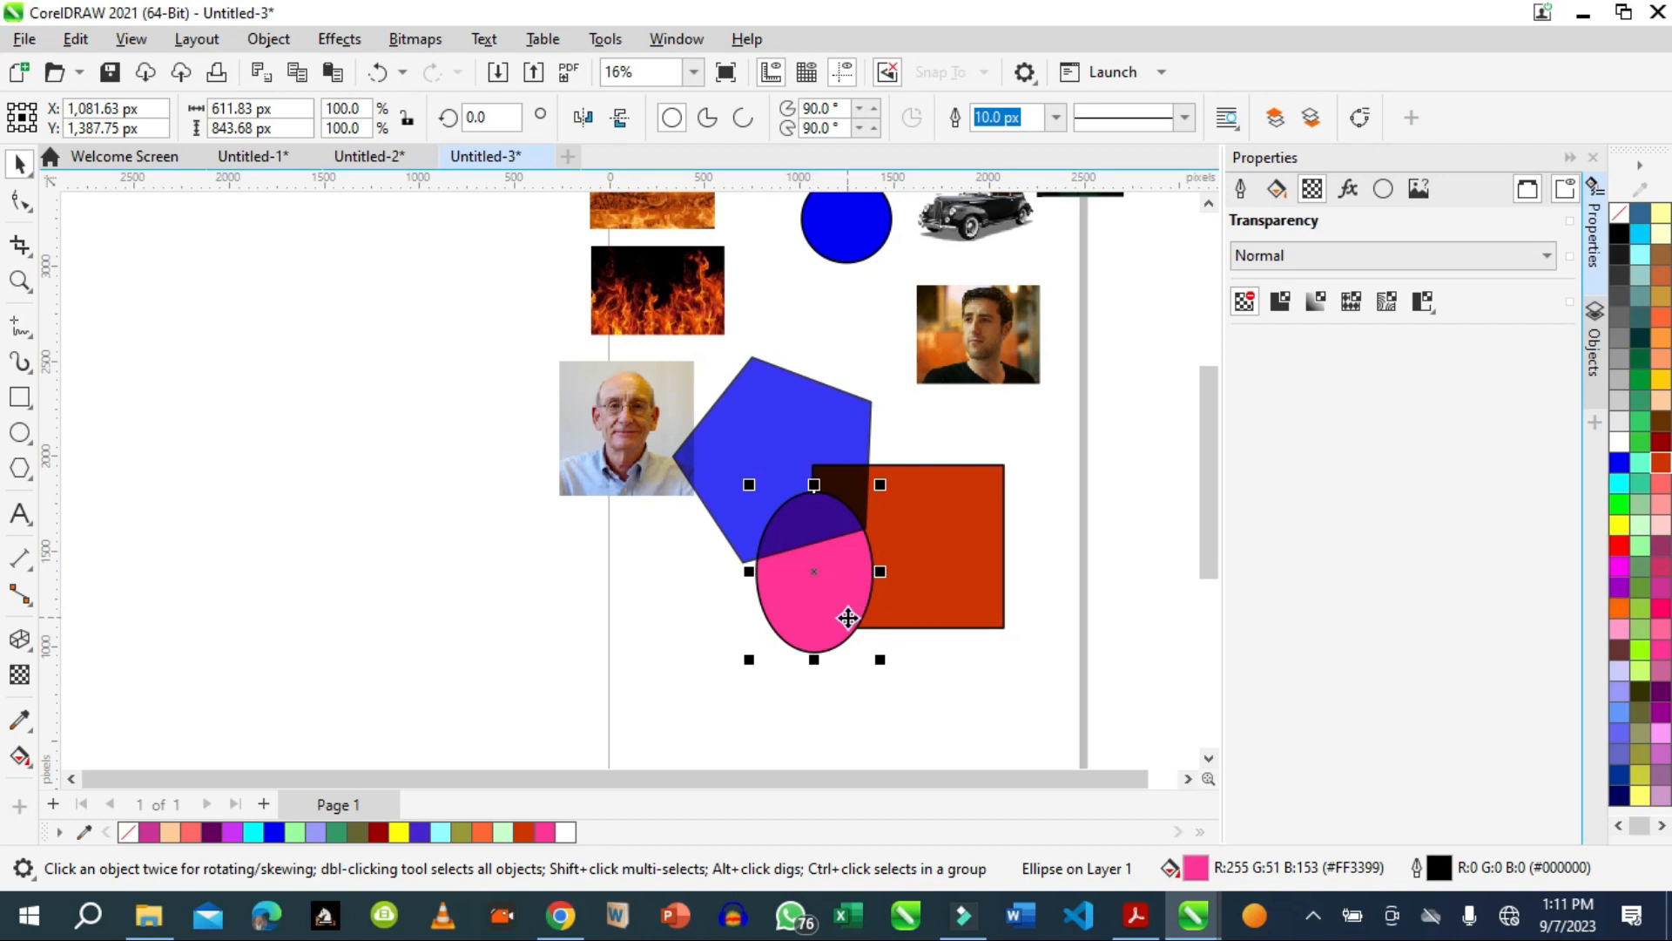
left_click(1280, 302)
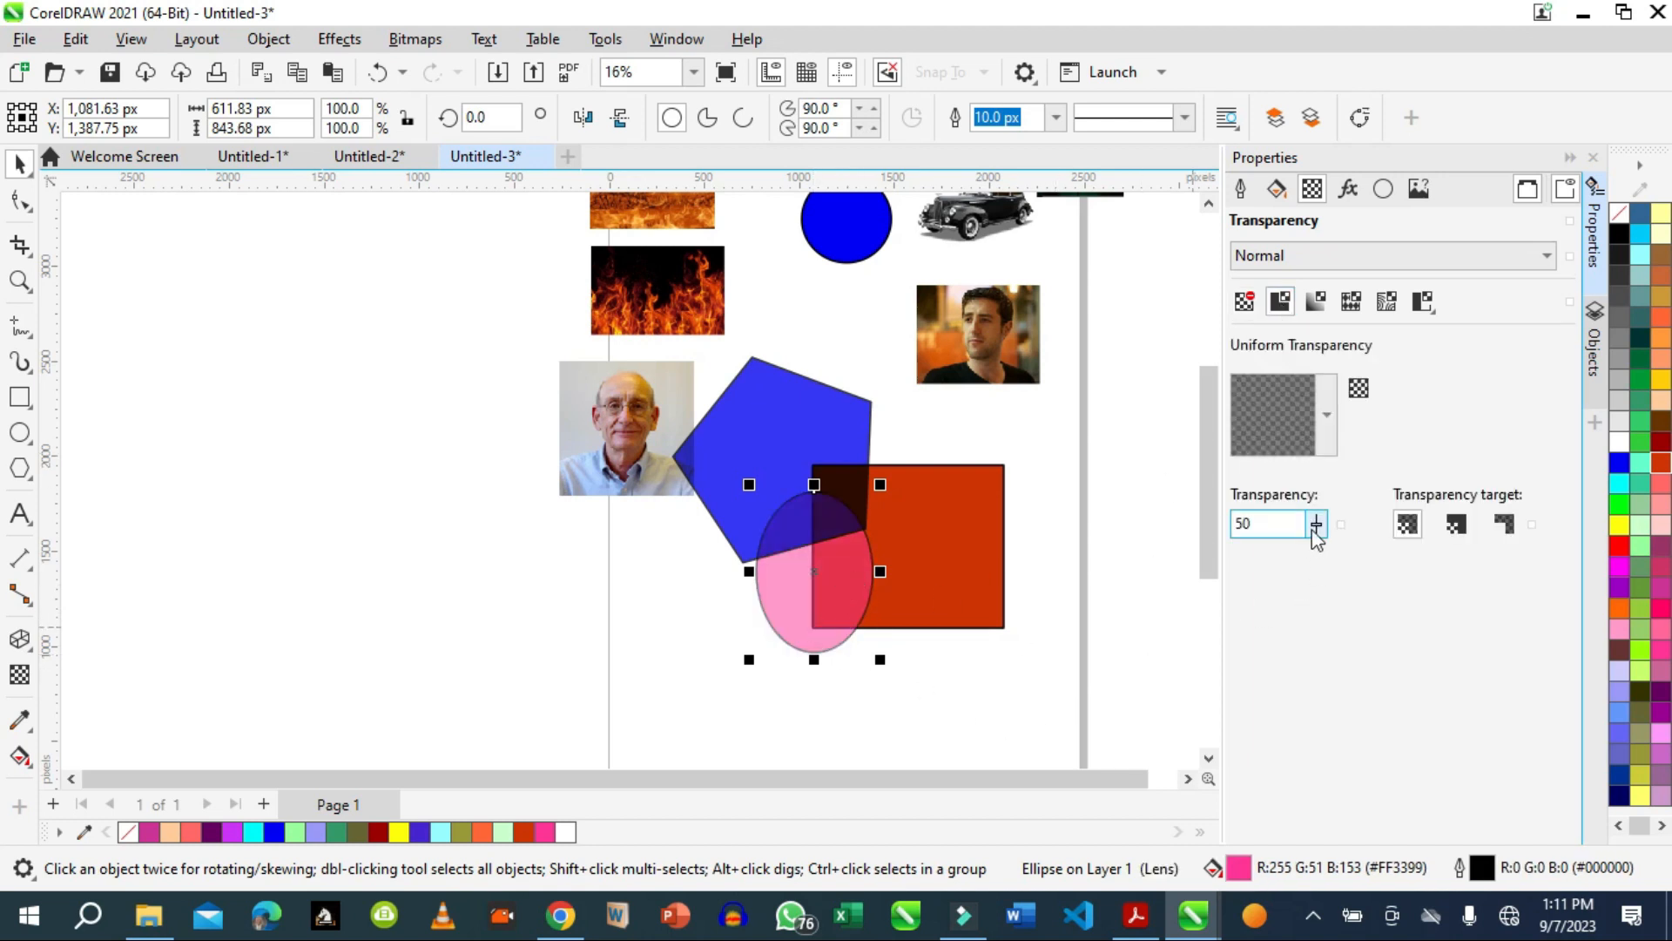
left_click_drag(1317, 523, 1319, 559)
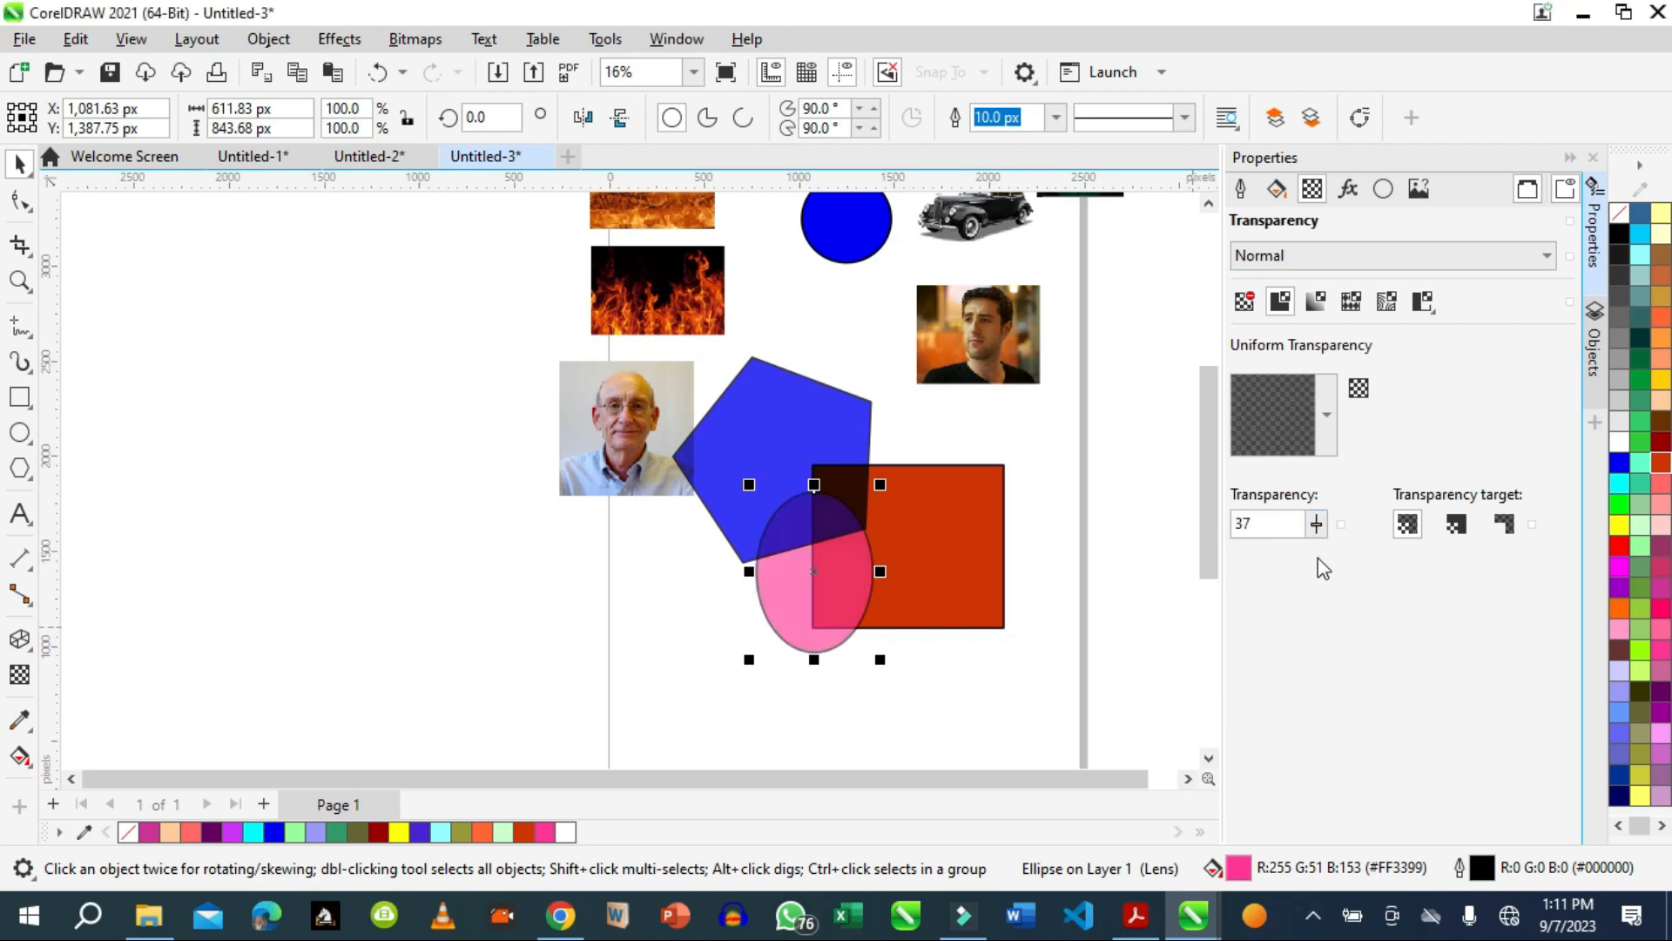
Move the blue pentagon, pink ellipse and red rectangle apart, and enlarge the older man's portrait in the cleared space.
left_click(1408, 523)
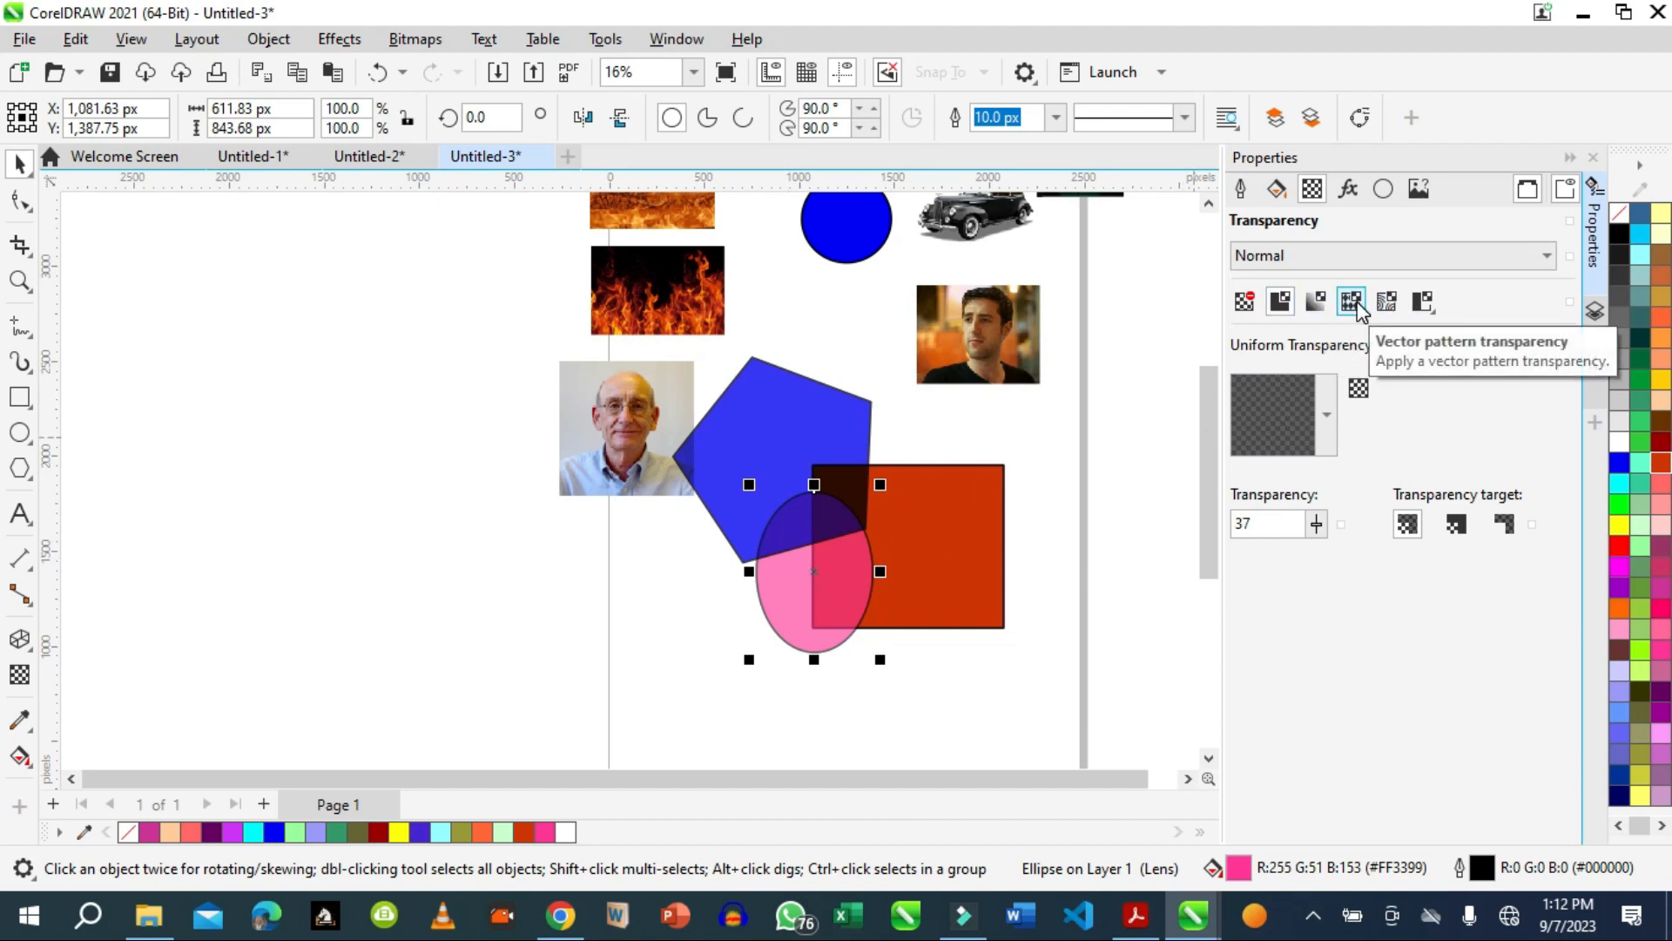
left_click_drag(788, 430, 485, 523)
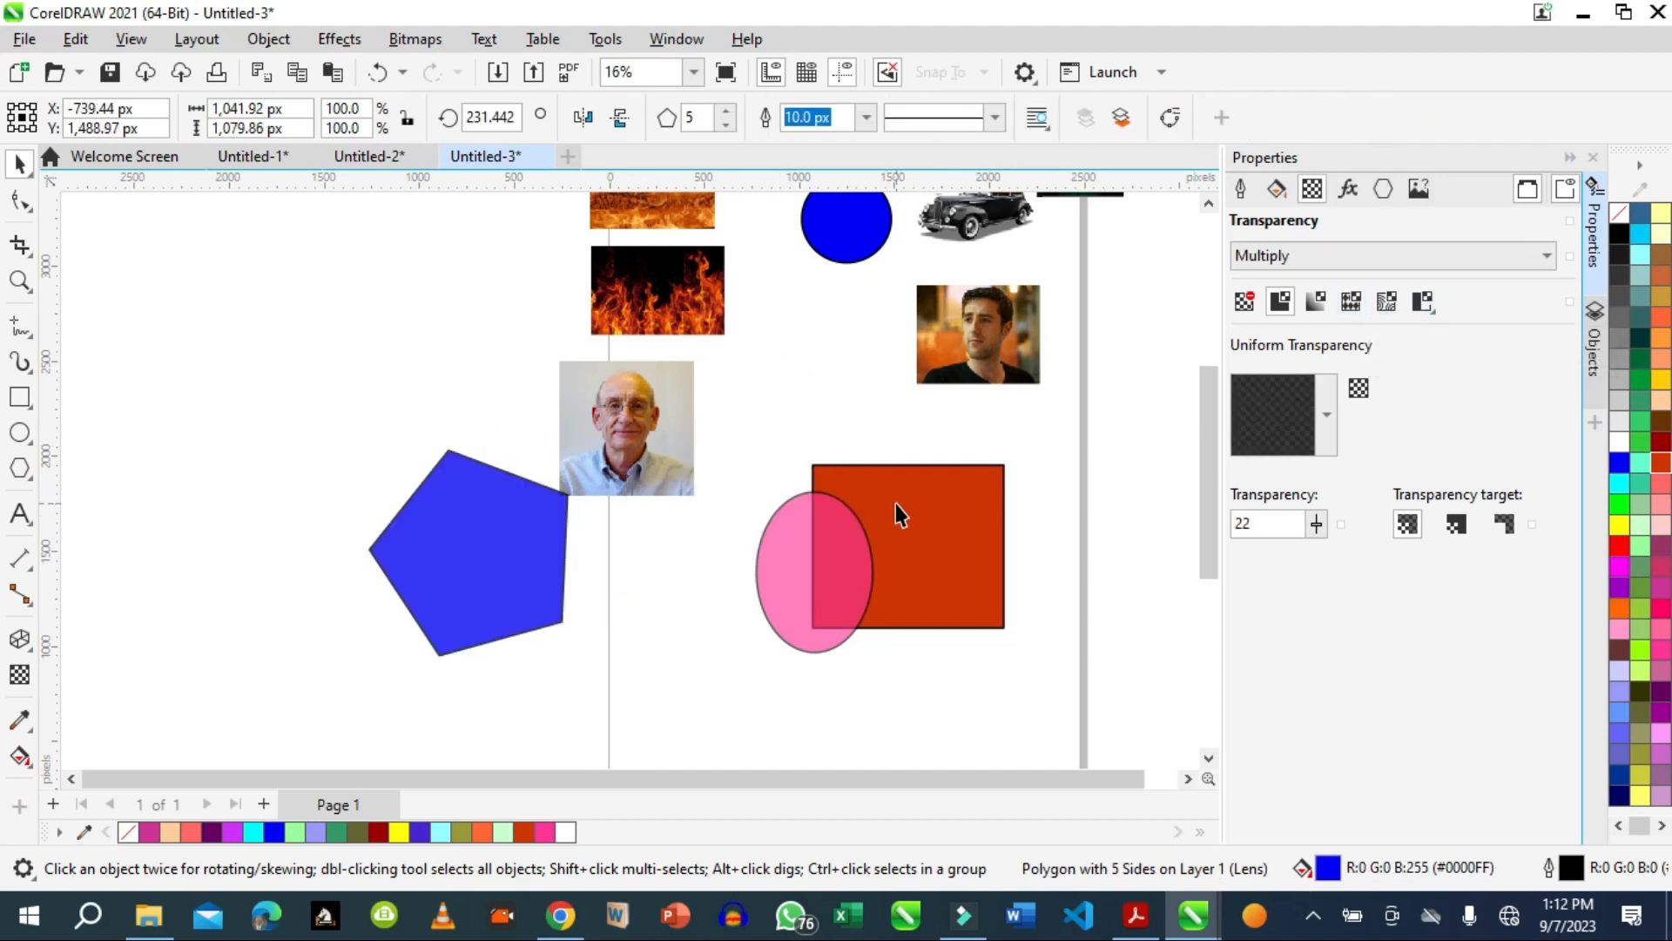
left_click_drag(896, 511, 1023, 528)
left_click(823, 646)
left_click_drag(823, 647, 371, 590)
left_click_drag(647, 485, 919, 638)
left_click_drag(828, 530, 777, 522)
left_click_drag(447, 478, 422, 441)
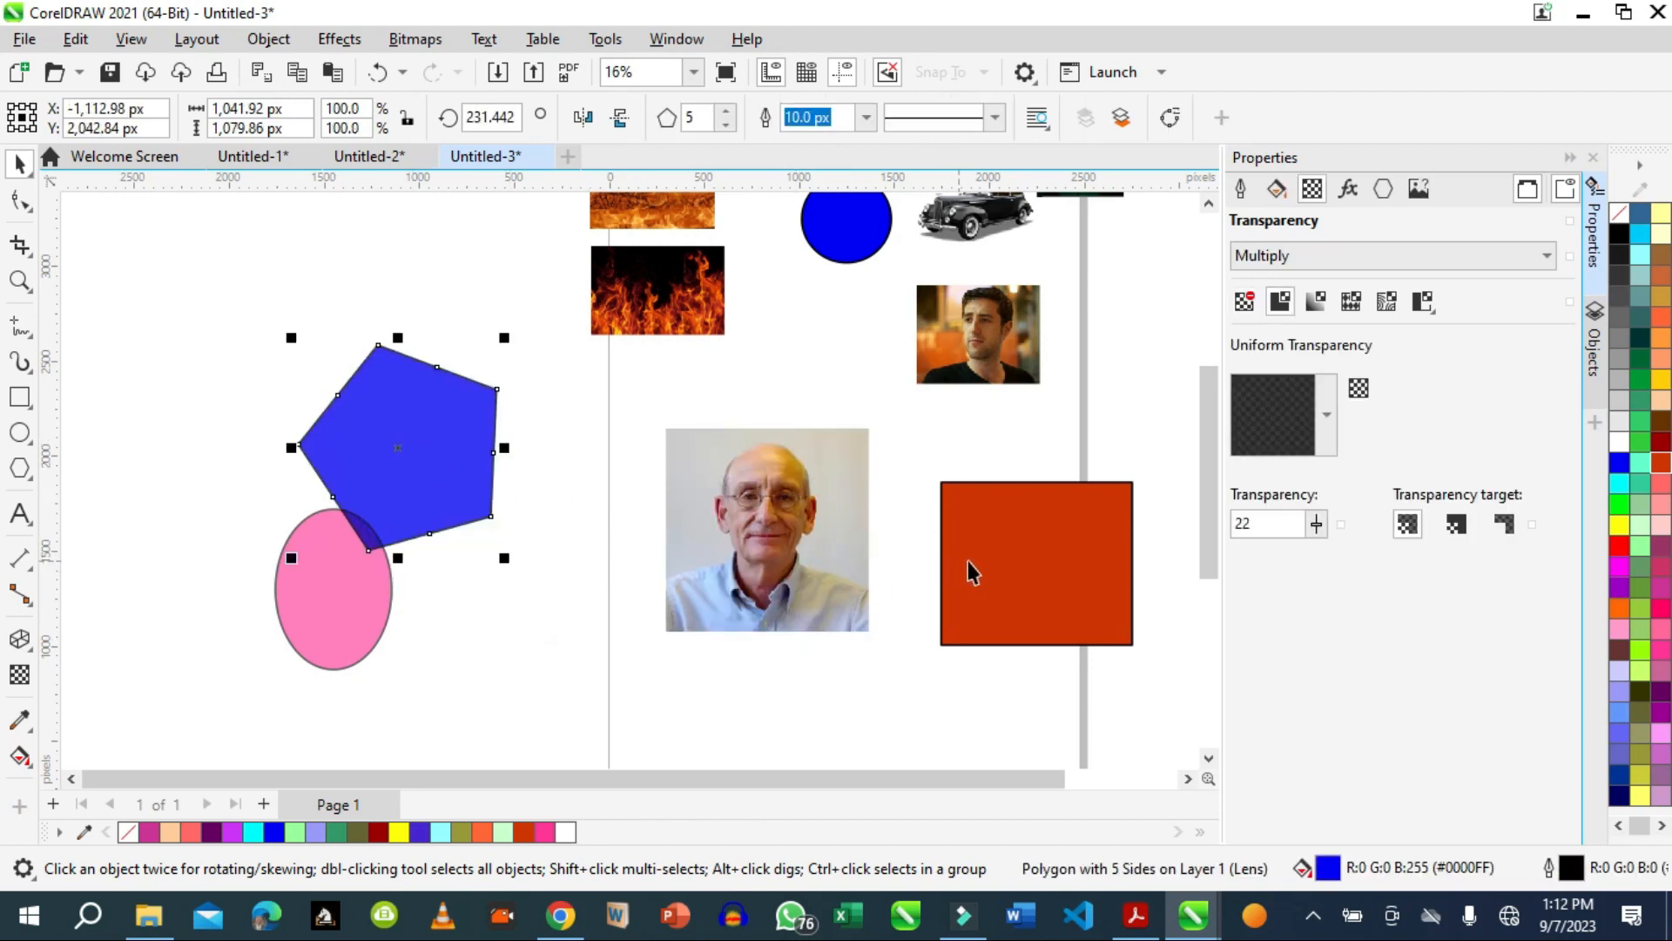
Draw a rectangle about 1,629 × 1,649 px over the older man's portrait and fill it with dark pink (#CC3366).
left_click(19, 397)
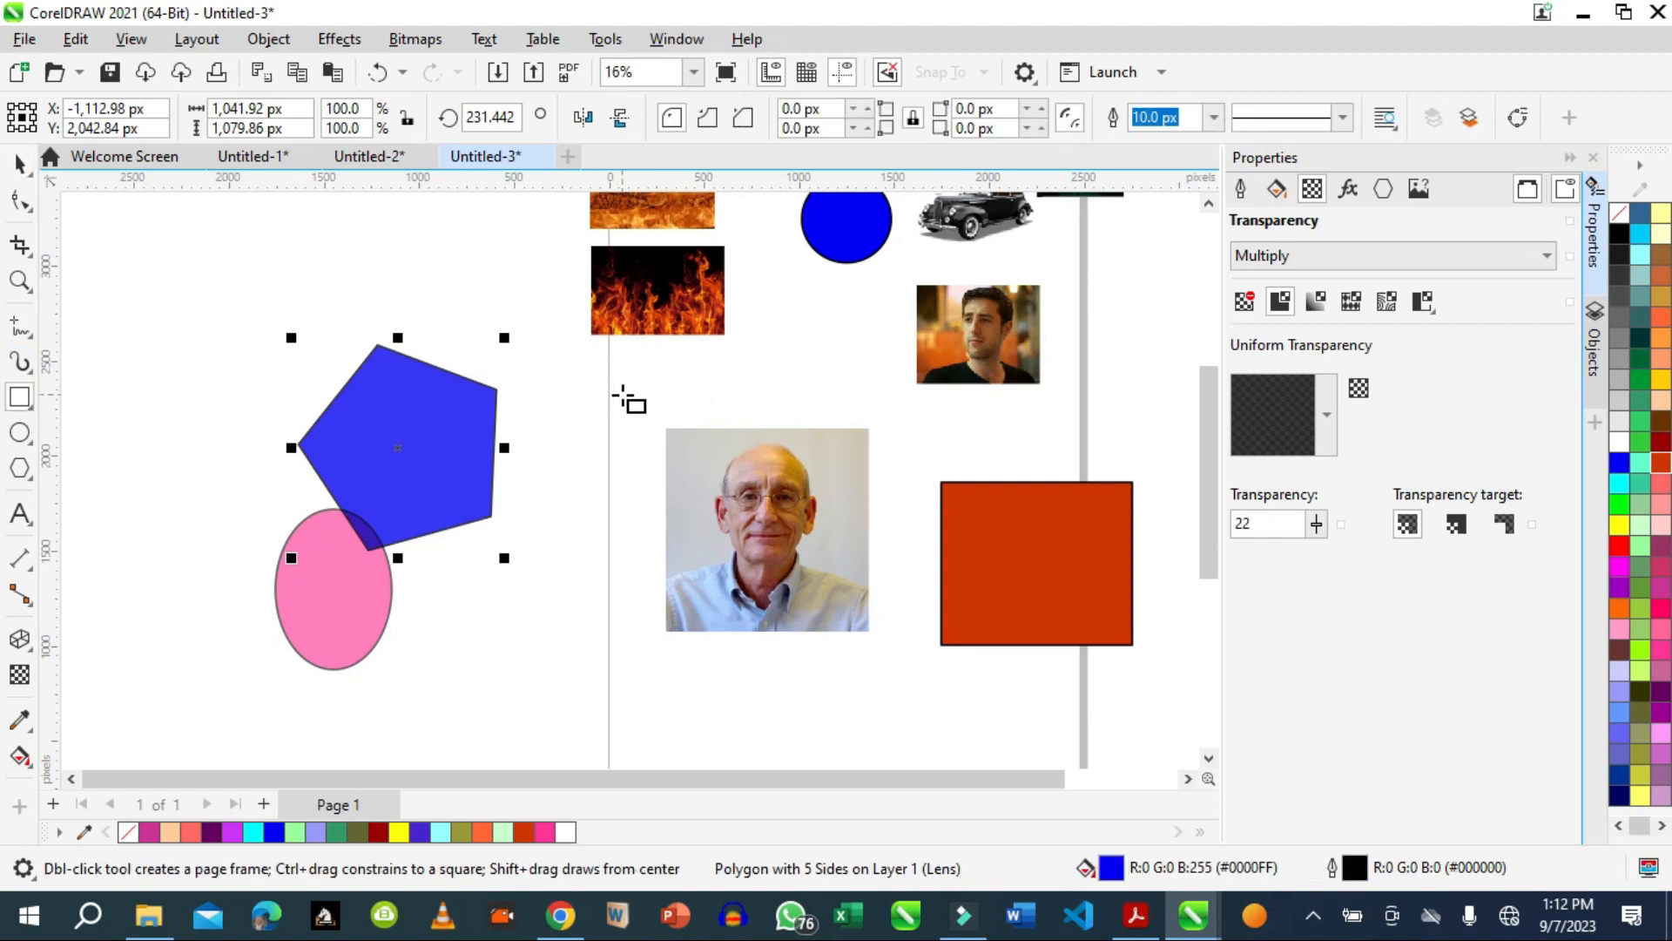
left_click_drag(622, 386, 932, 699)
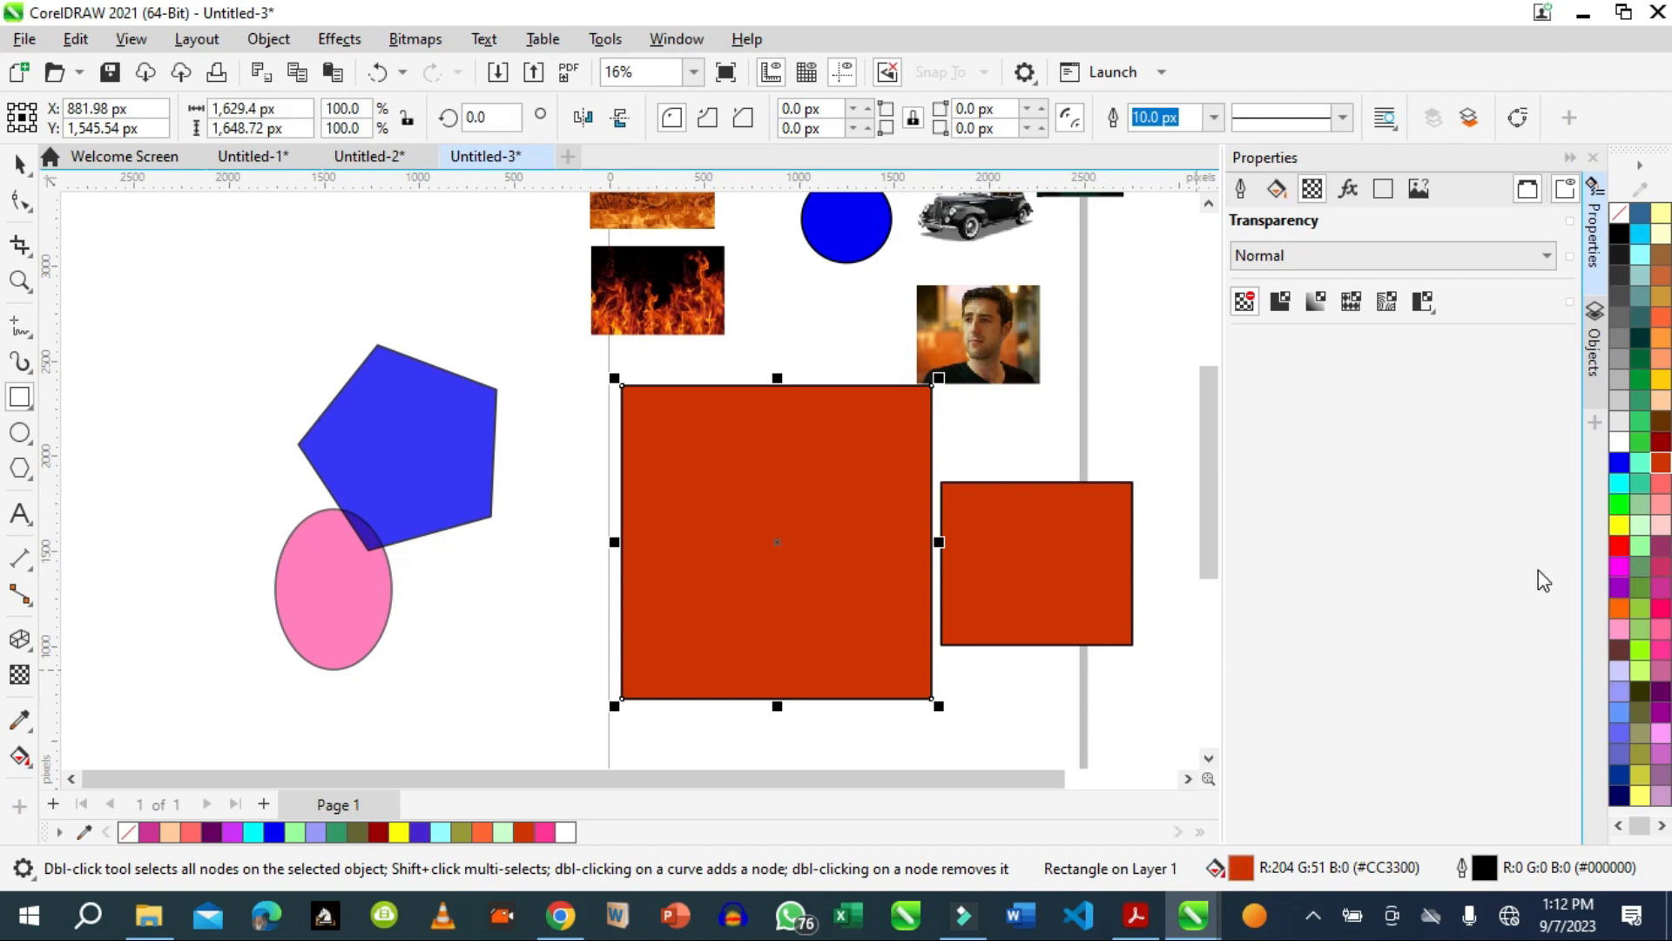
left_click(1661, 568)
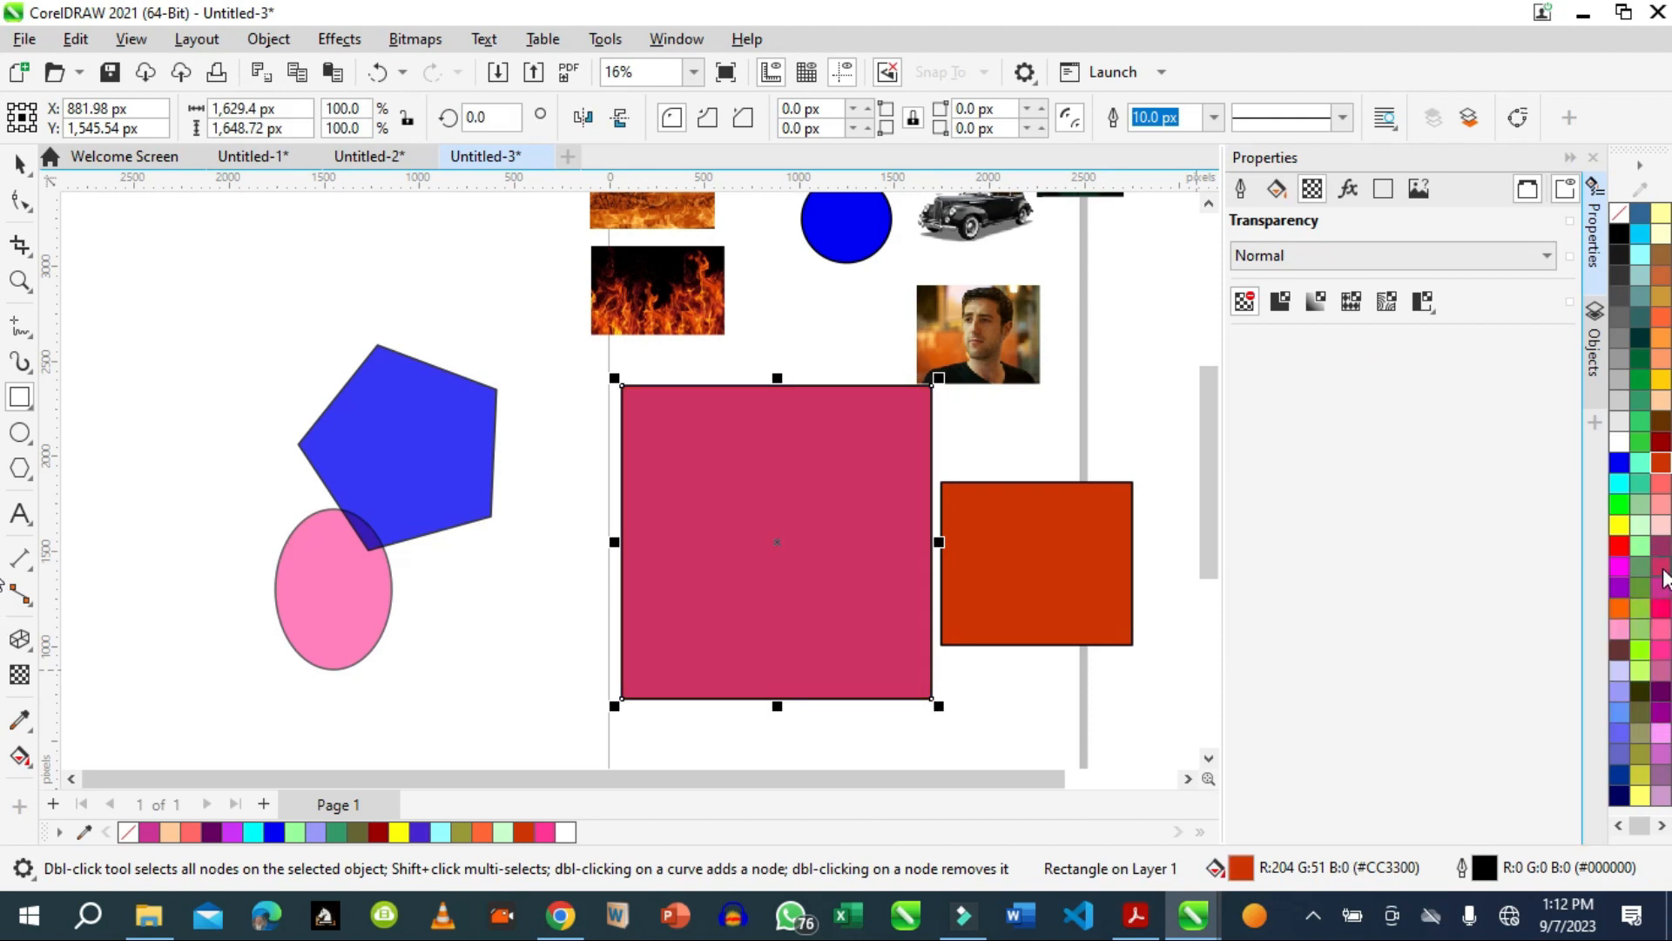
Apply a fountain transparency to the dark pink rectangle, make it elliptical, and centre it over the portrait.
left_click(20, 678)
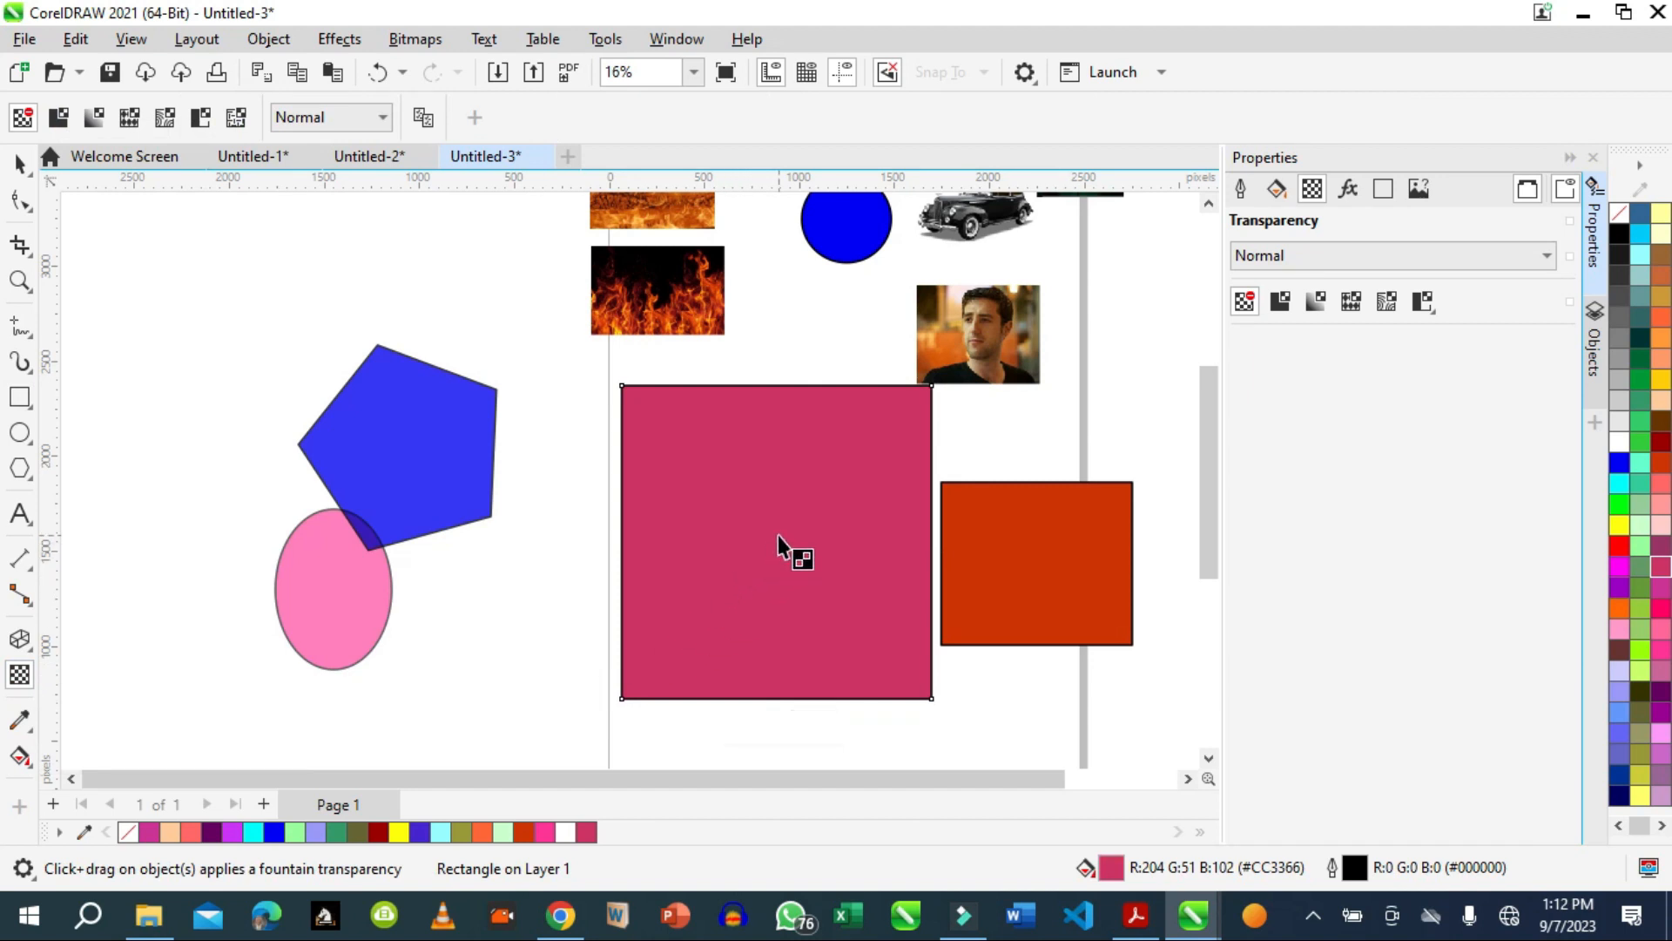
left_click_drag(778, 535, 949, 535)
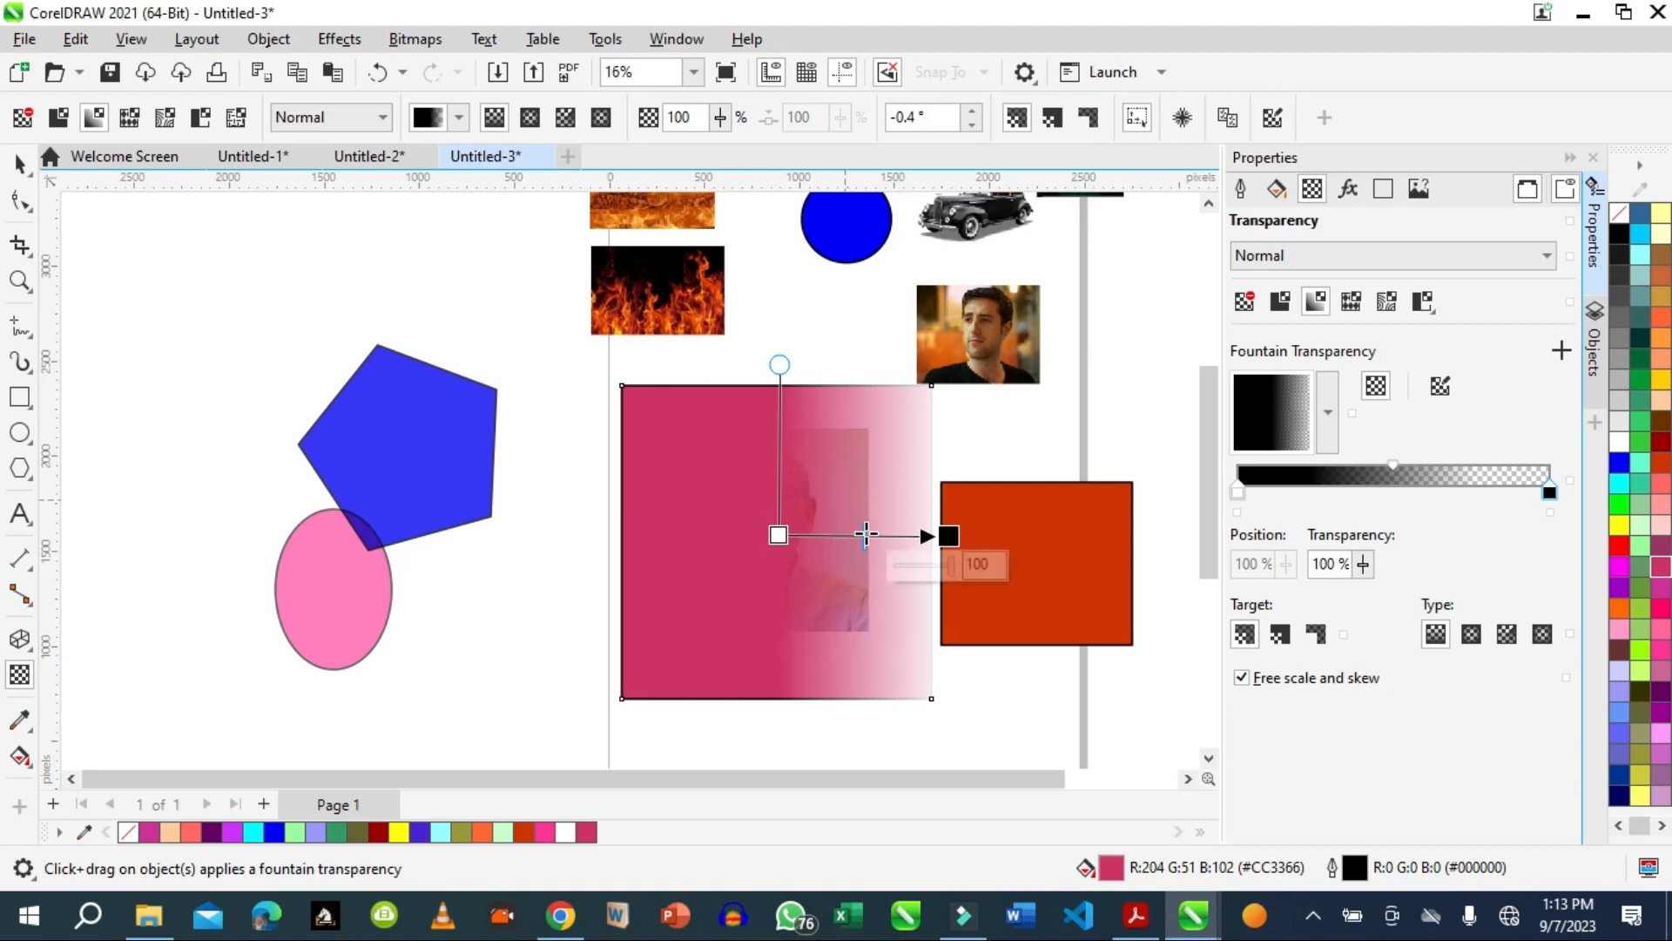
left_click(1472, 634)
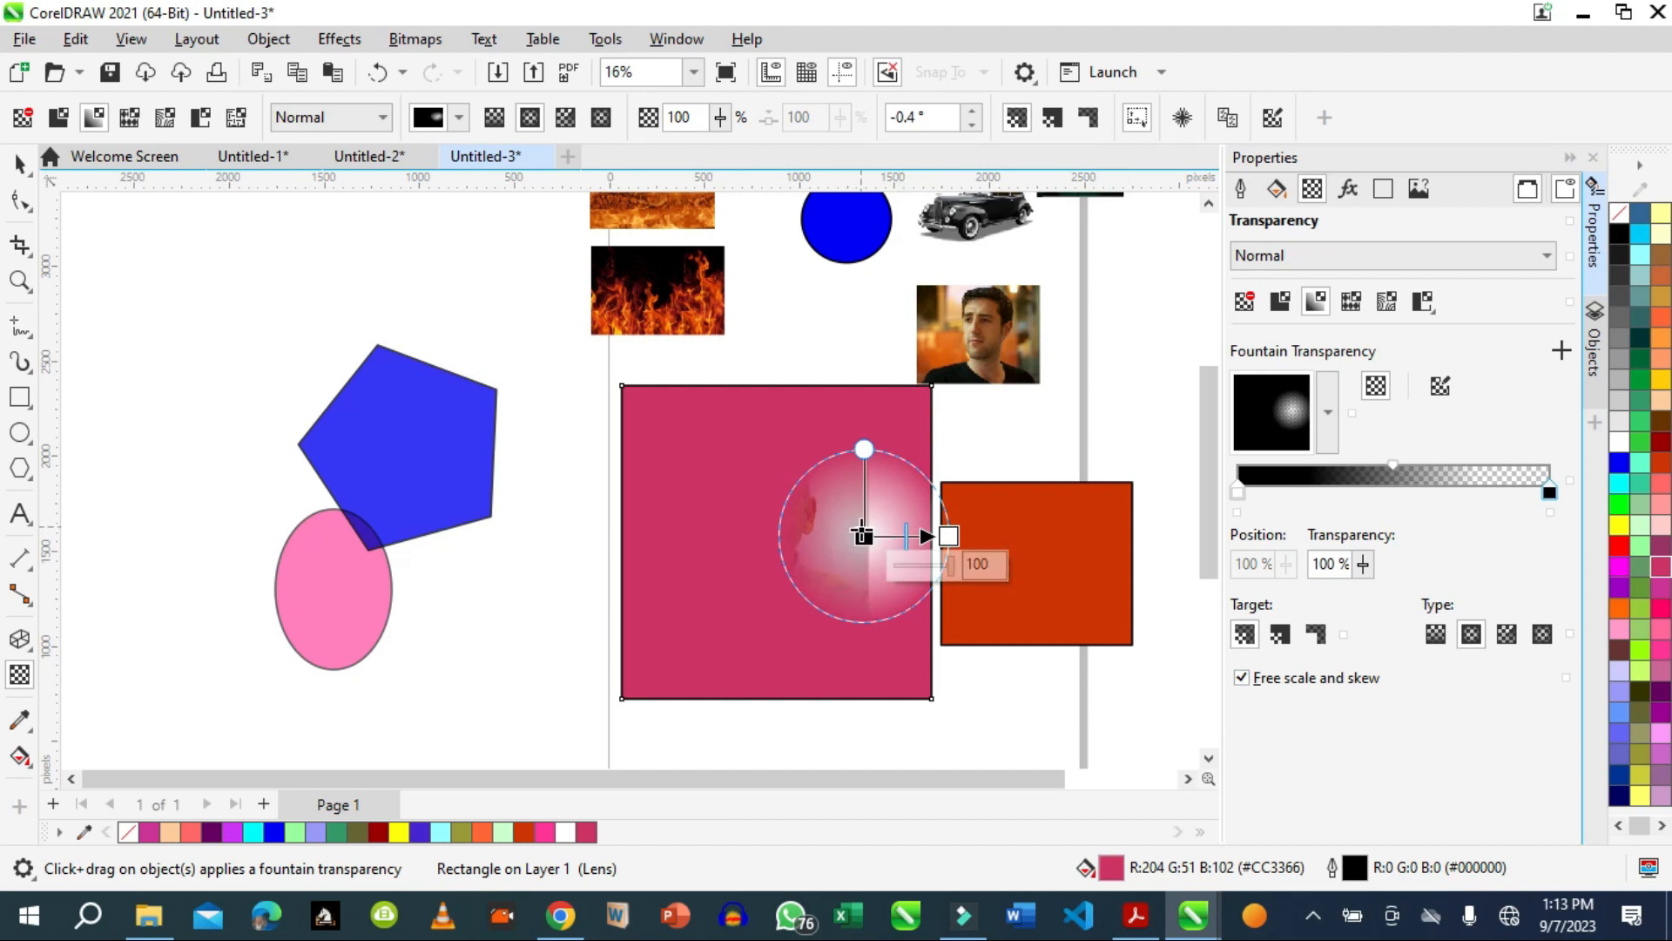
left_click_drag(862, 535, 775, 530)
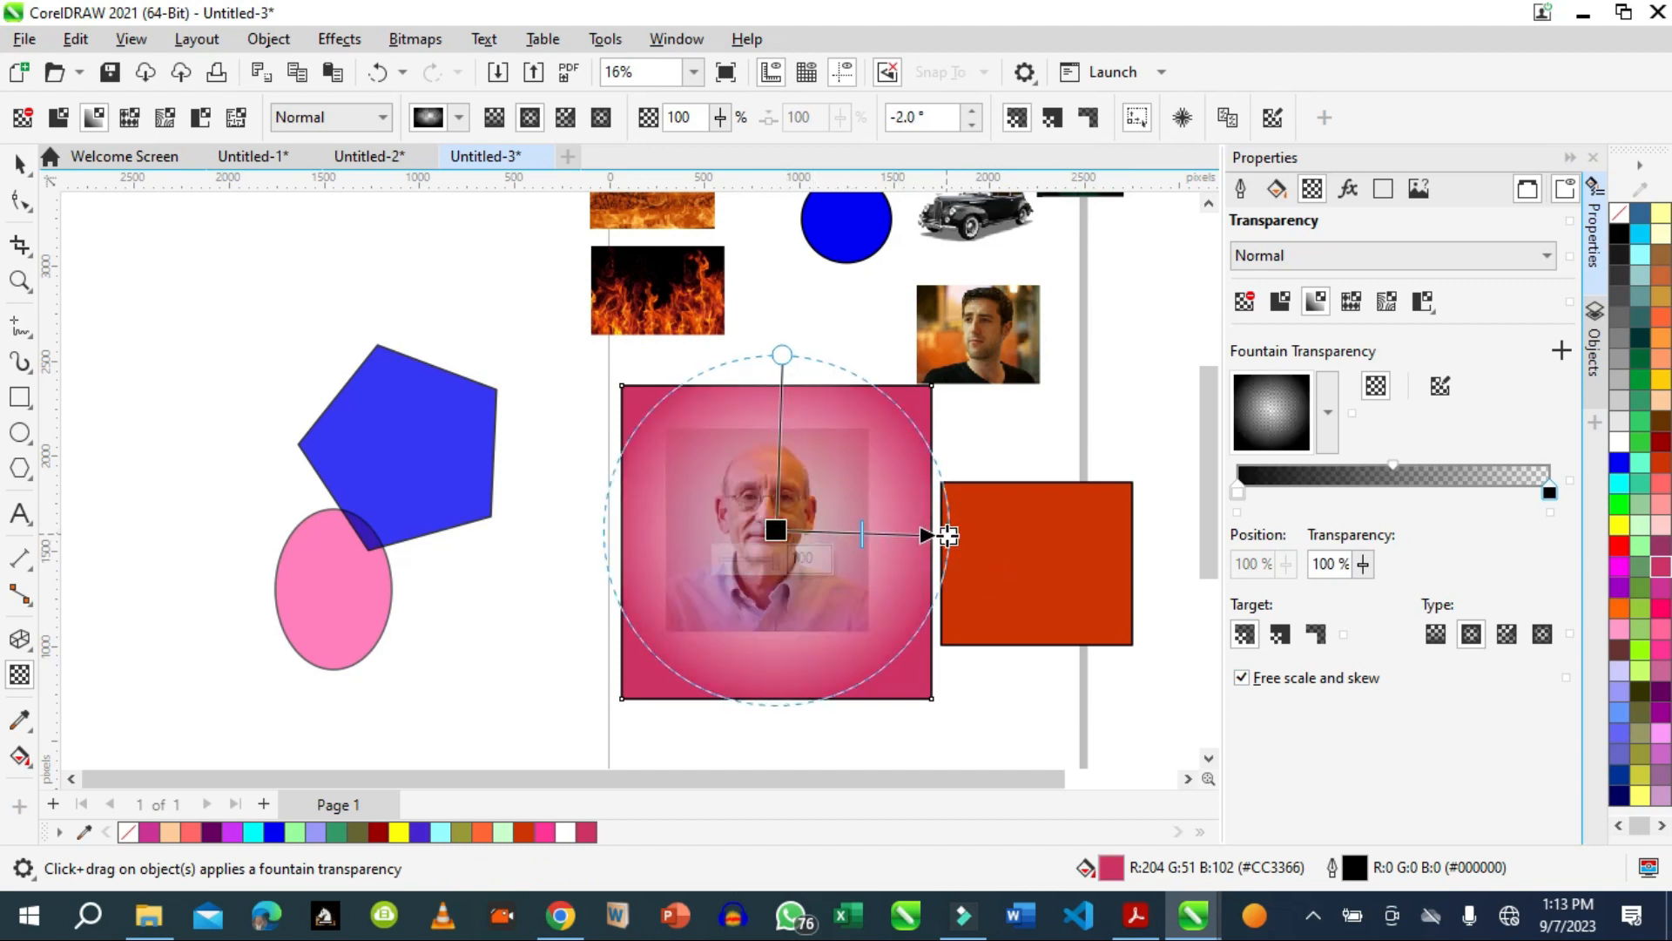
Try different radii and midpoint positions for the rectangle's elliptical transparency, with its outer edge near the rectangle's side.
left_click_drag(943, 534, 888, 520)
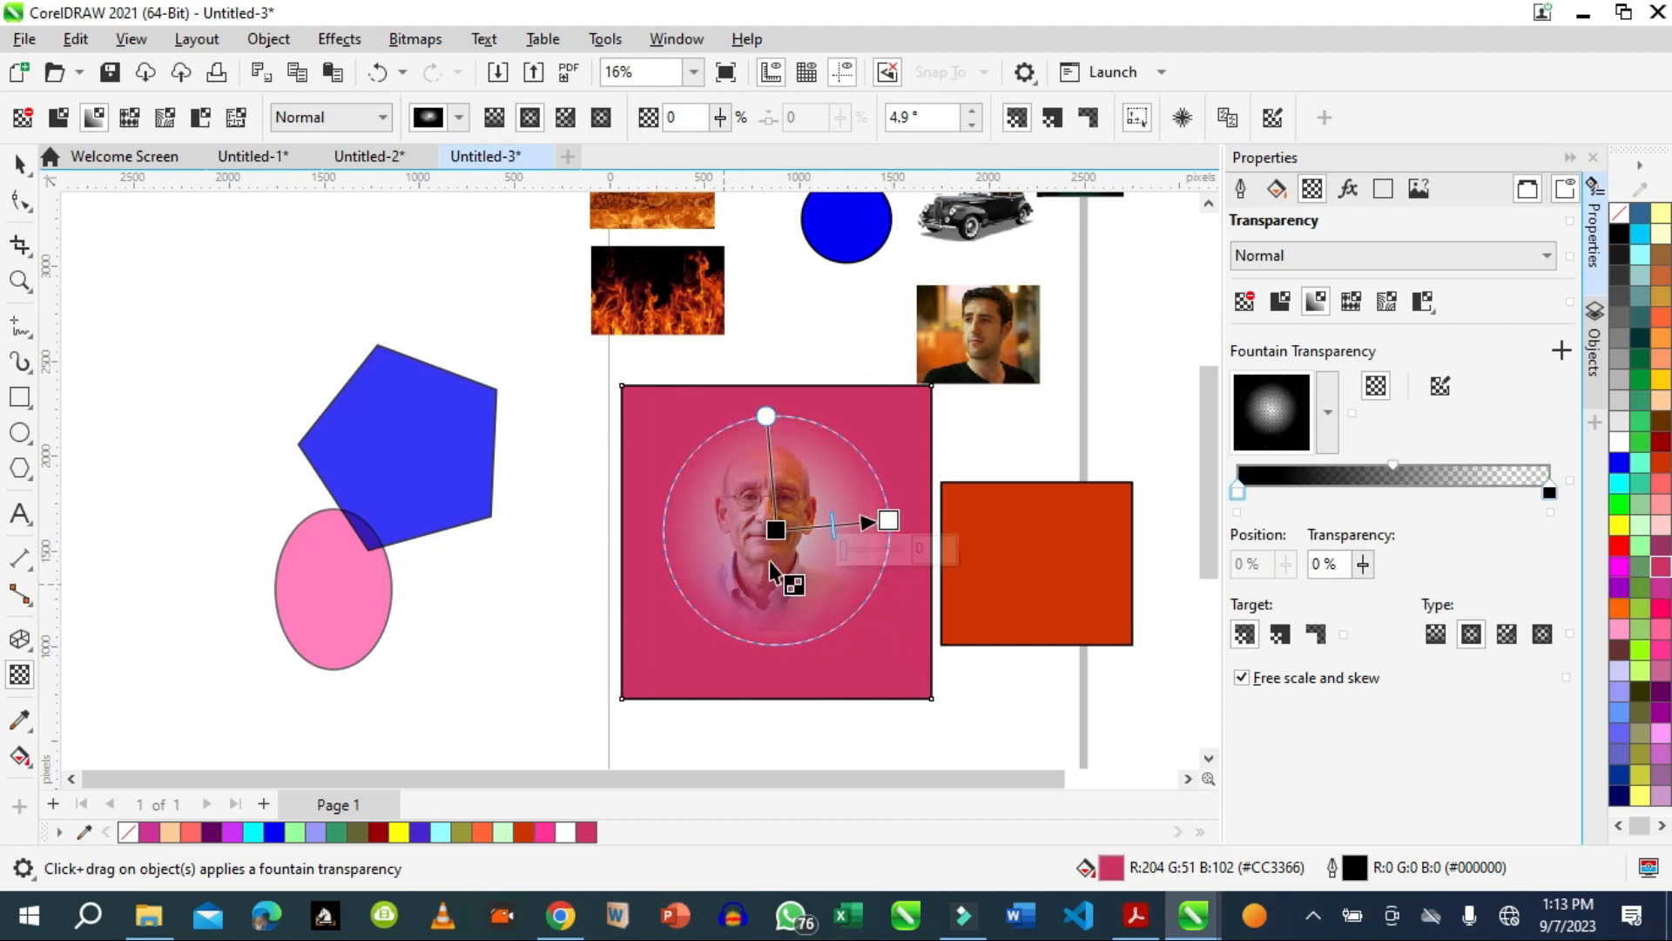
left_click_drag(888, 520, 943, 507)
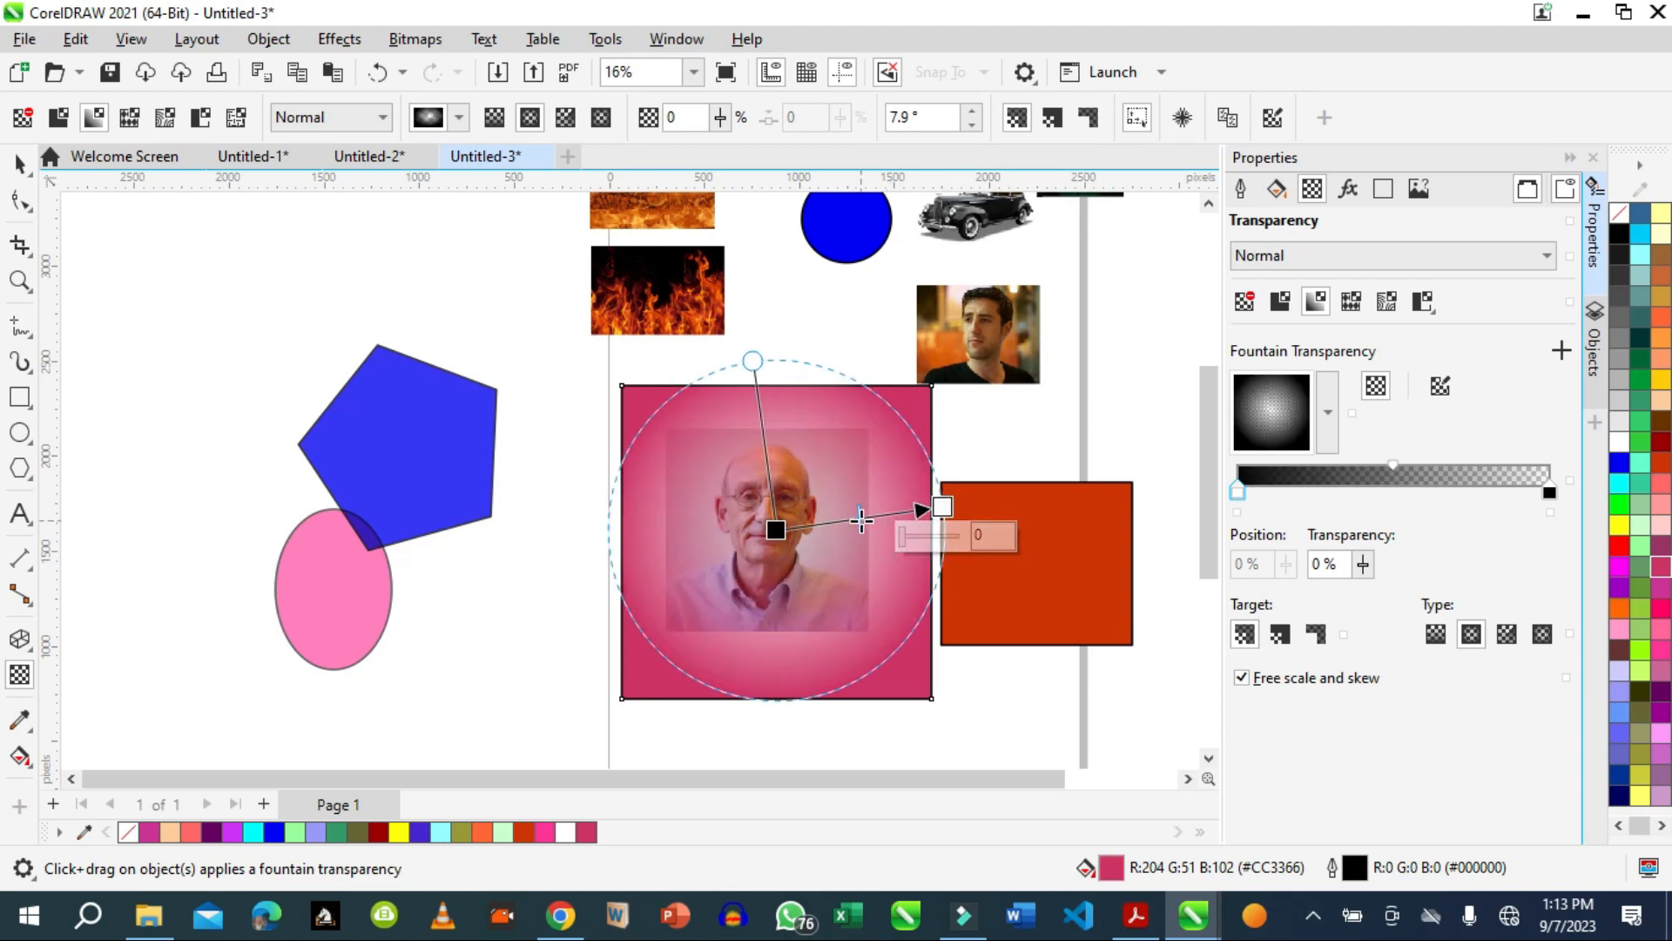
mouse_move(876, 518)
left_mouse_down()
mouse_move(847, 526)
mouse_move(902, 520)
left_mouse_up()
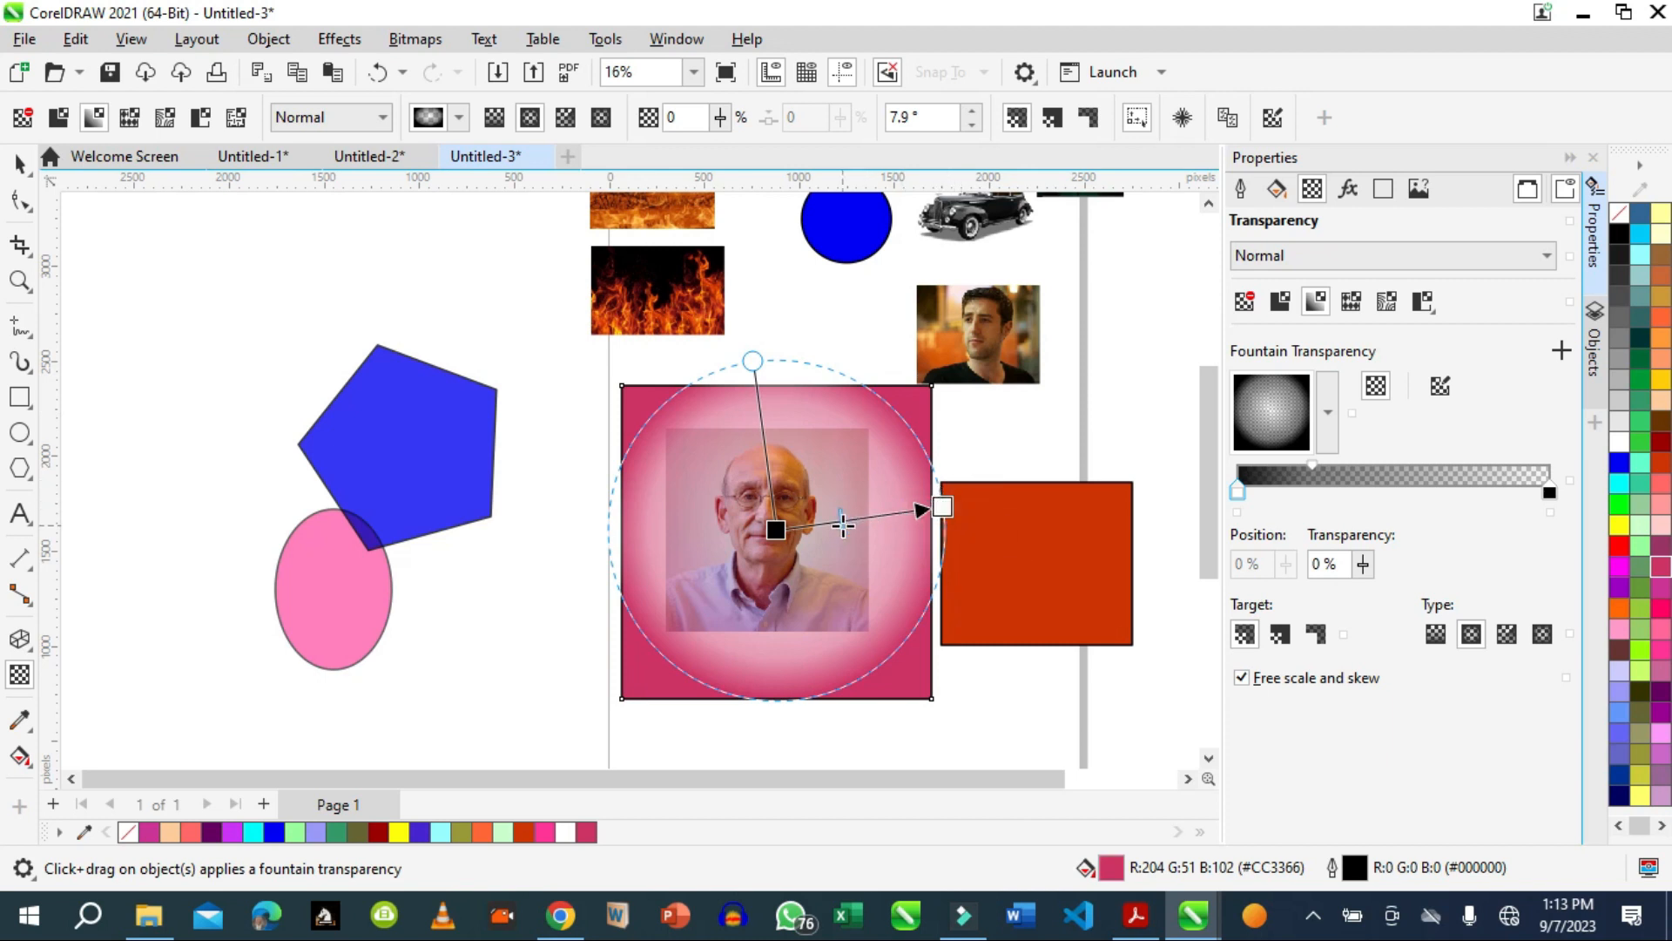
left_click(842, 523)
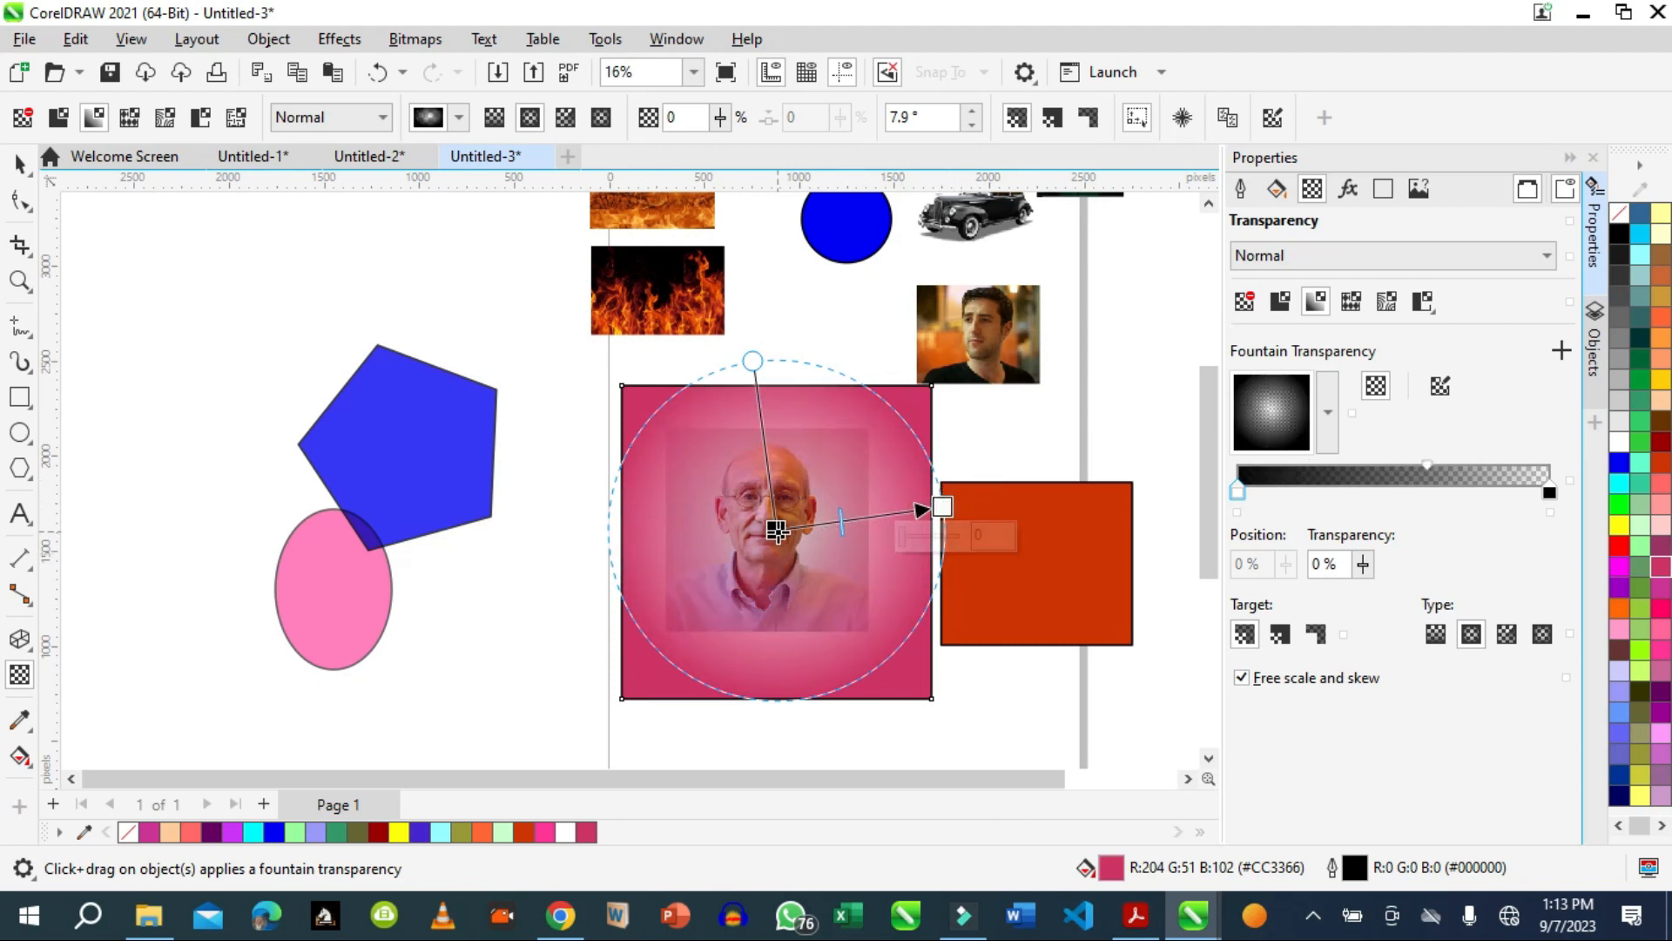
left_click_drag(942, 506, 1092, 471)
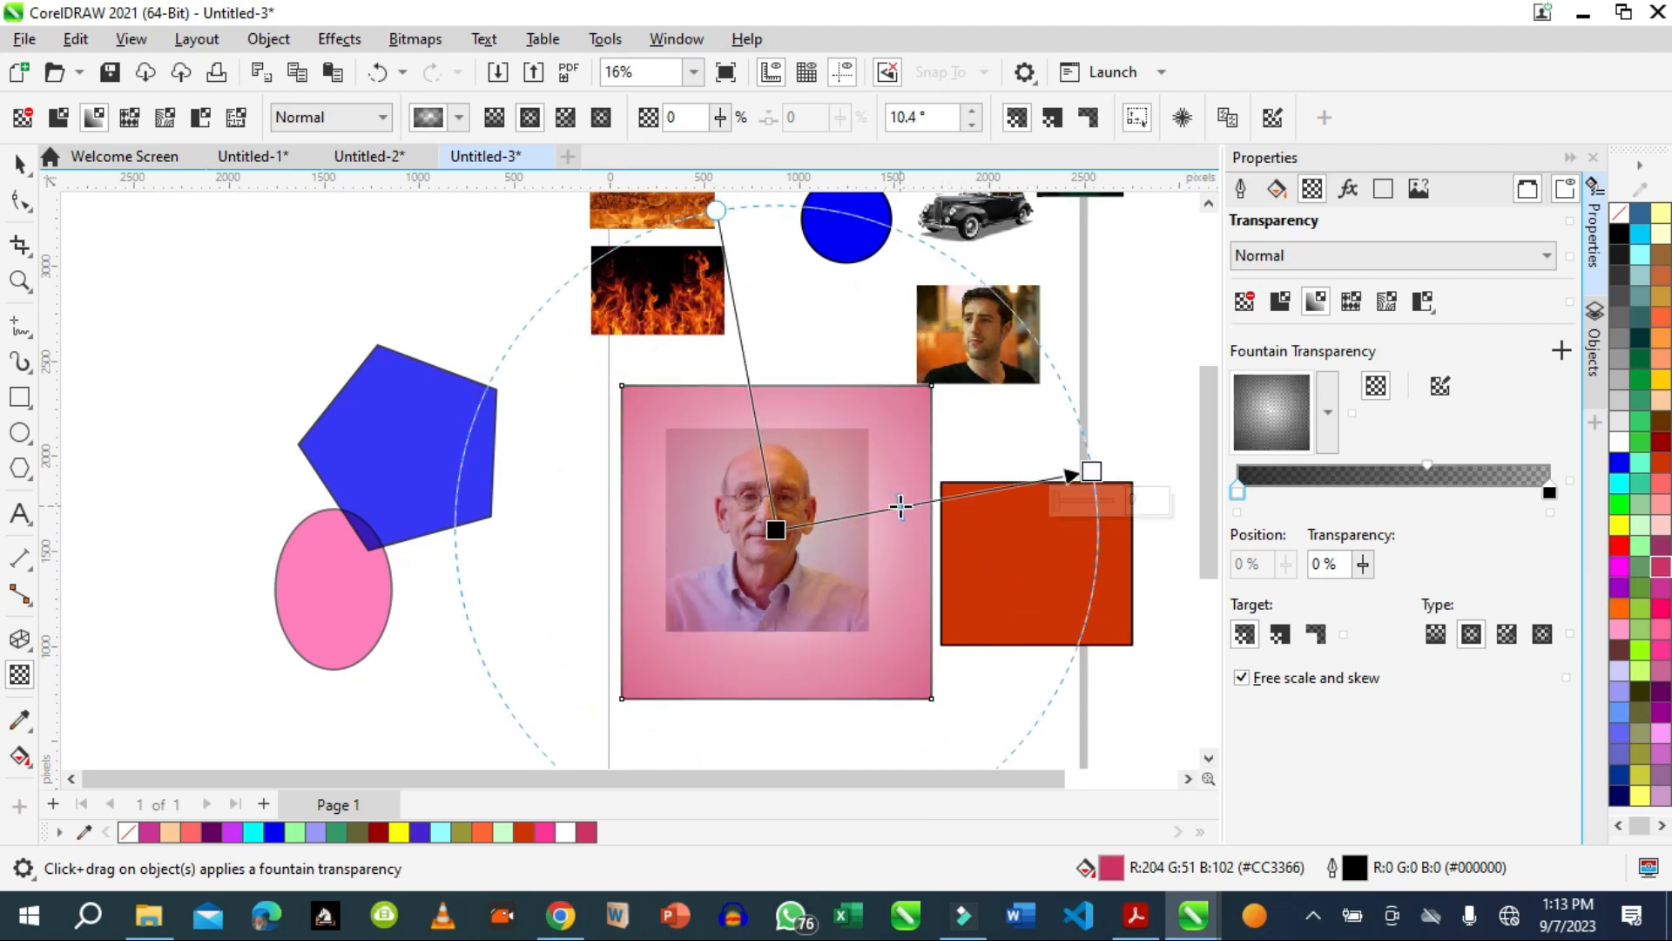
left_click_drag(888, 507, 849, 519)
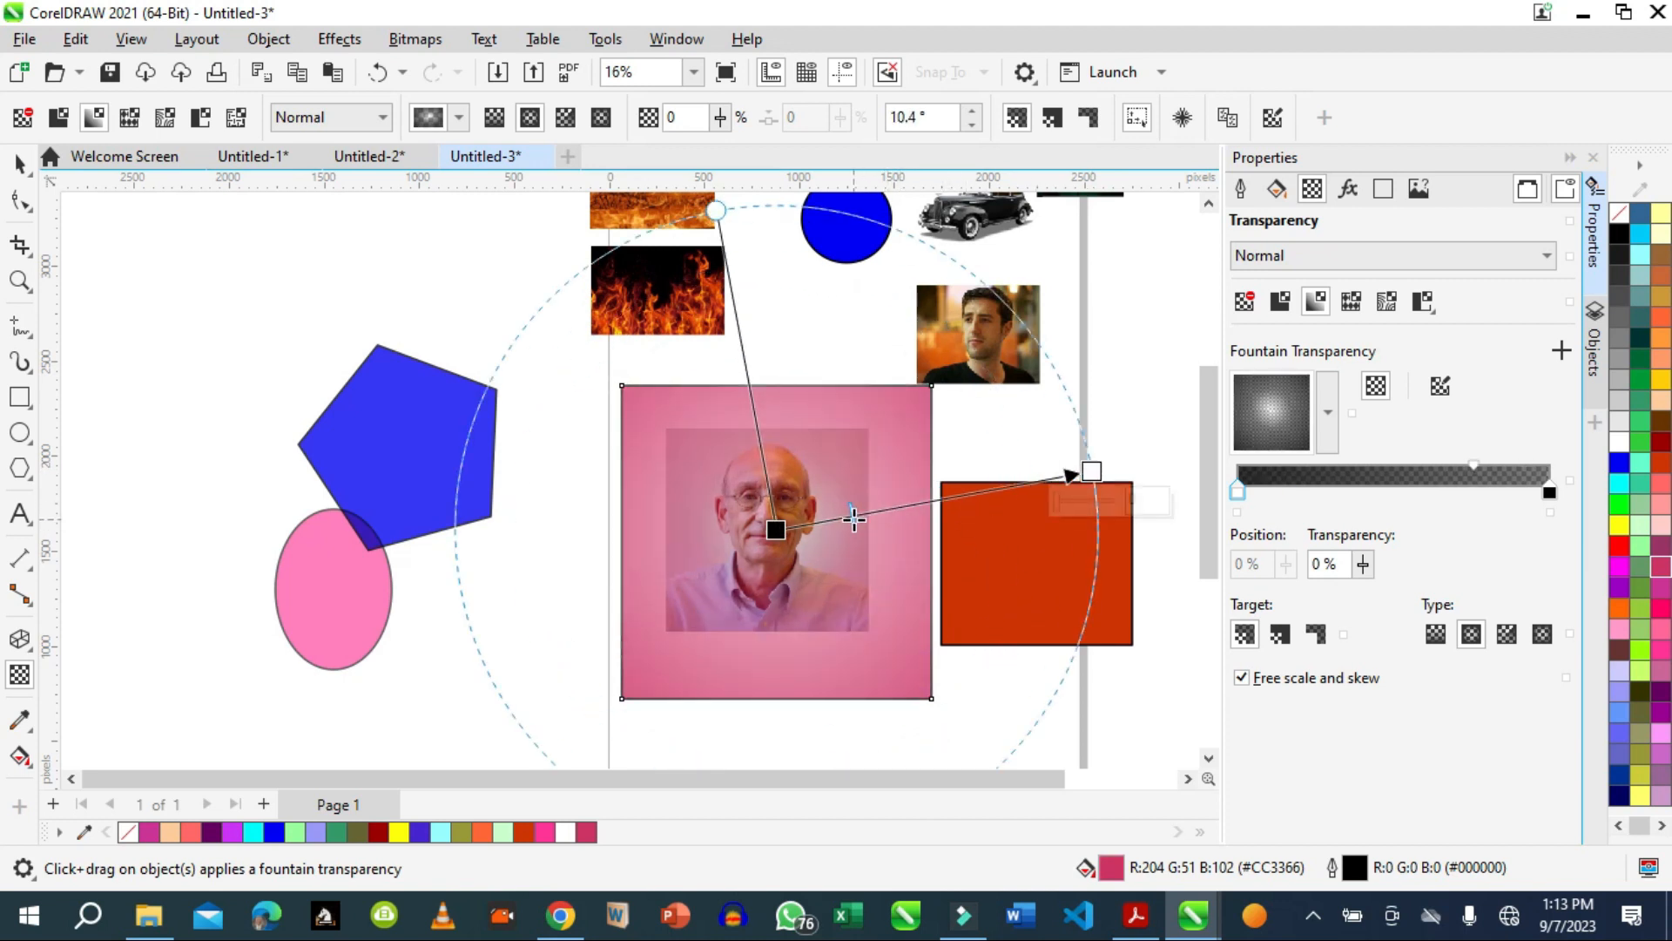
left_click_drag(1091, 471, 931, 509)
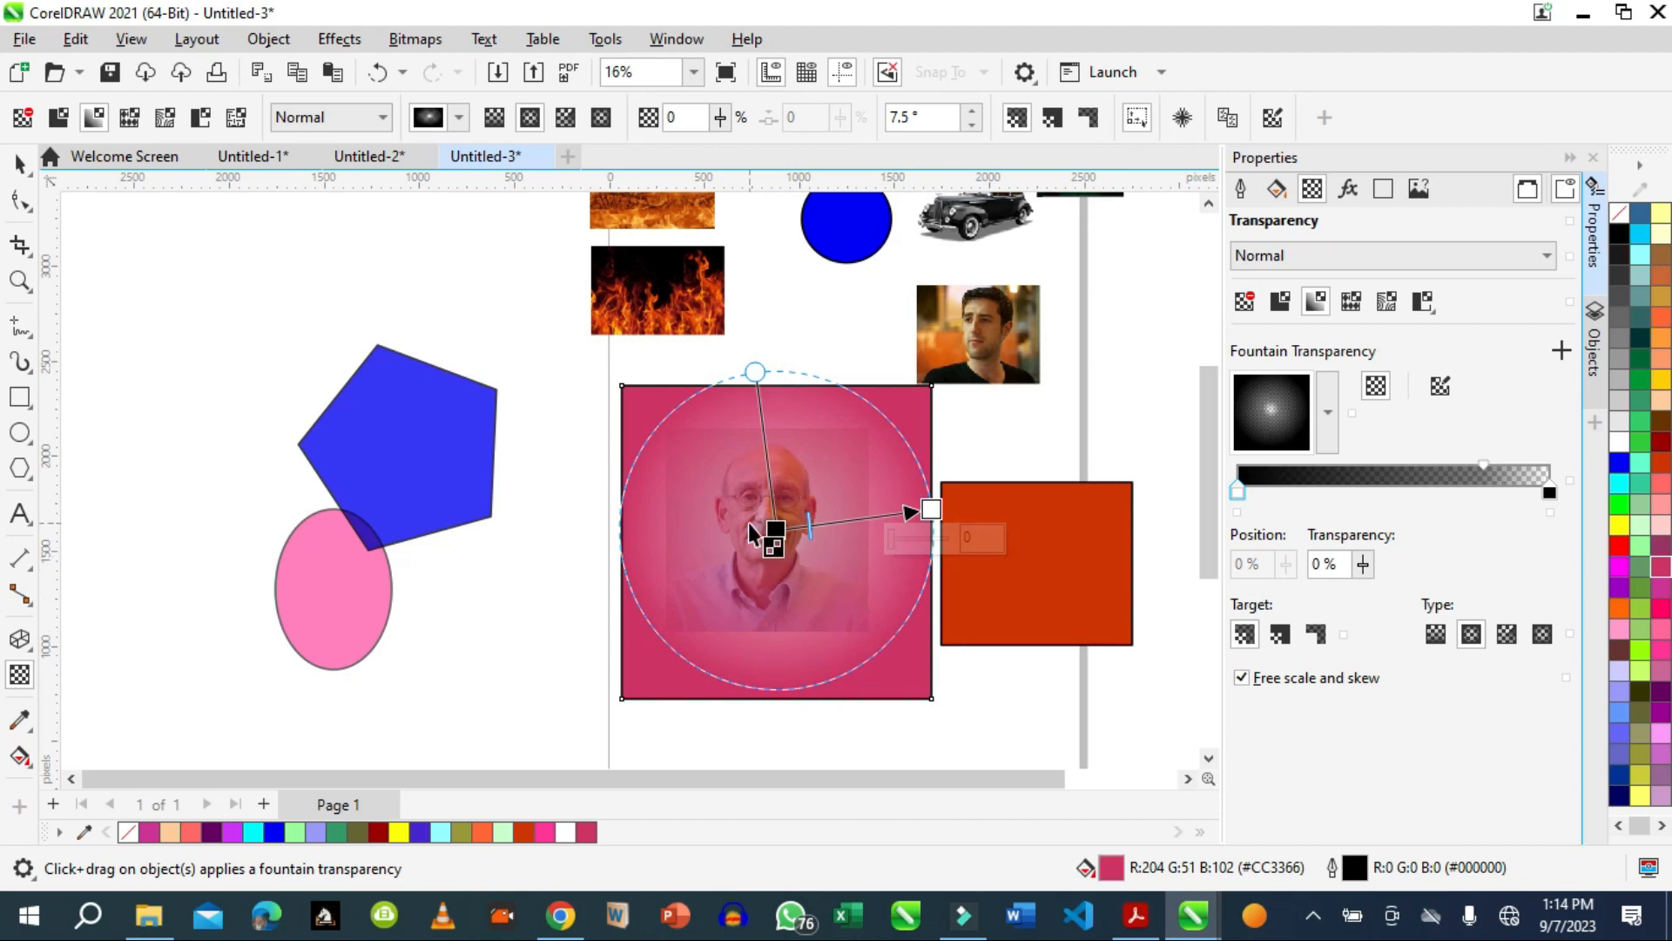
left_click_drag(810, 526, 862, 523)
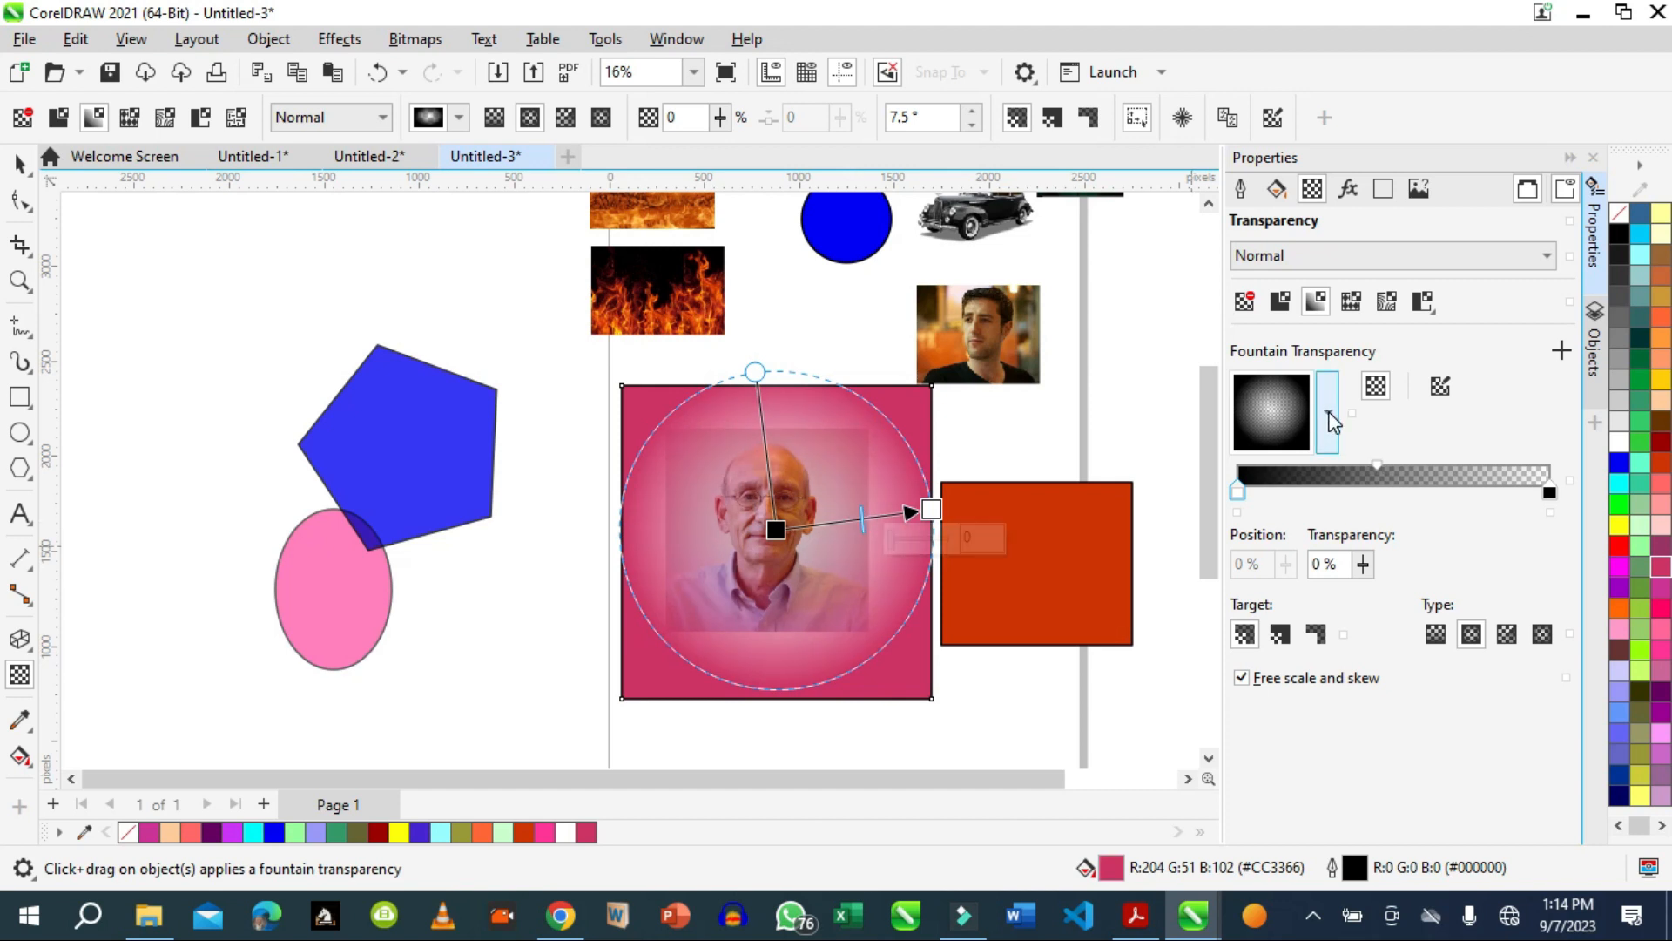
Try several preset fountain transparencies on the dark pink rectangle, including conical Chrome-style and diagonal ones.
left_click(1330, 416)
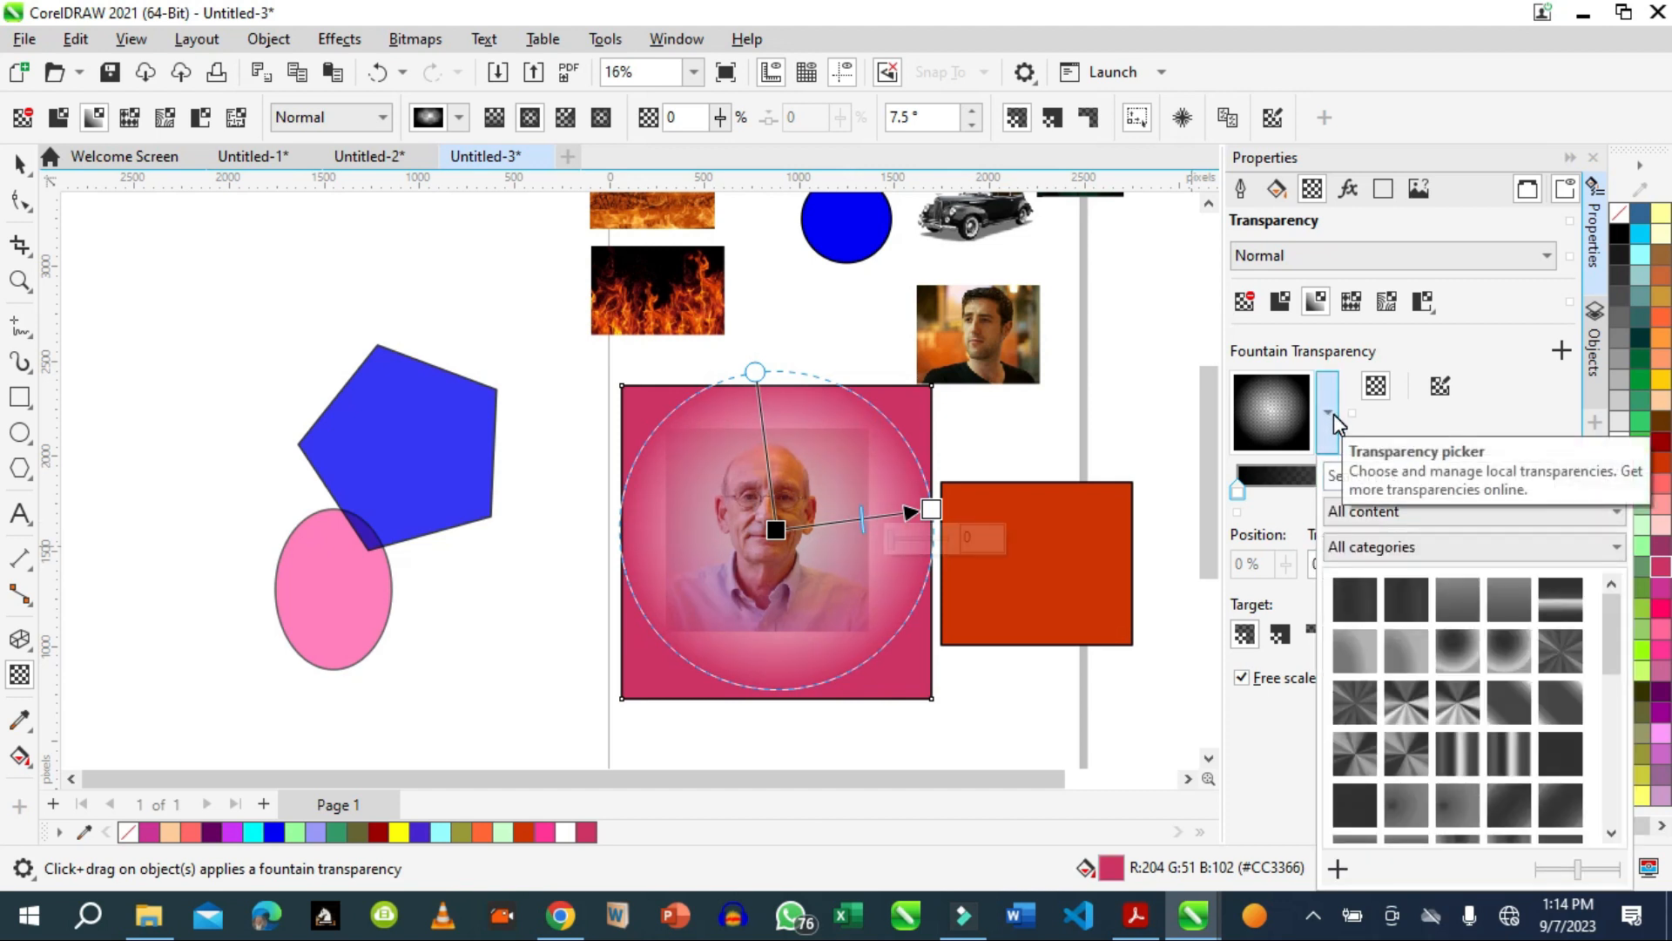
left_click(1415, 721)
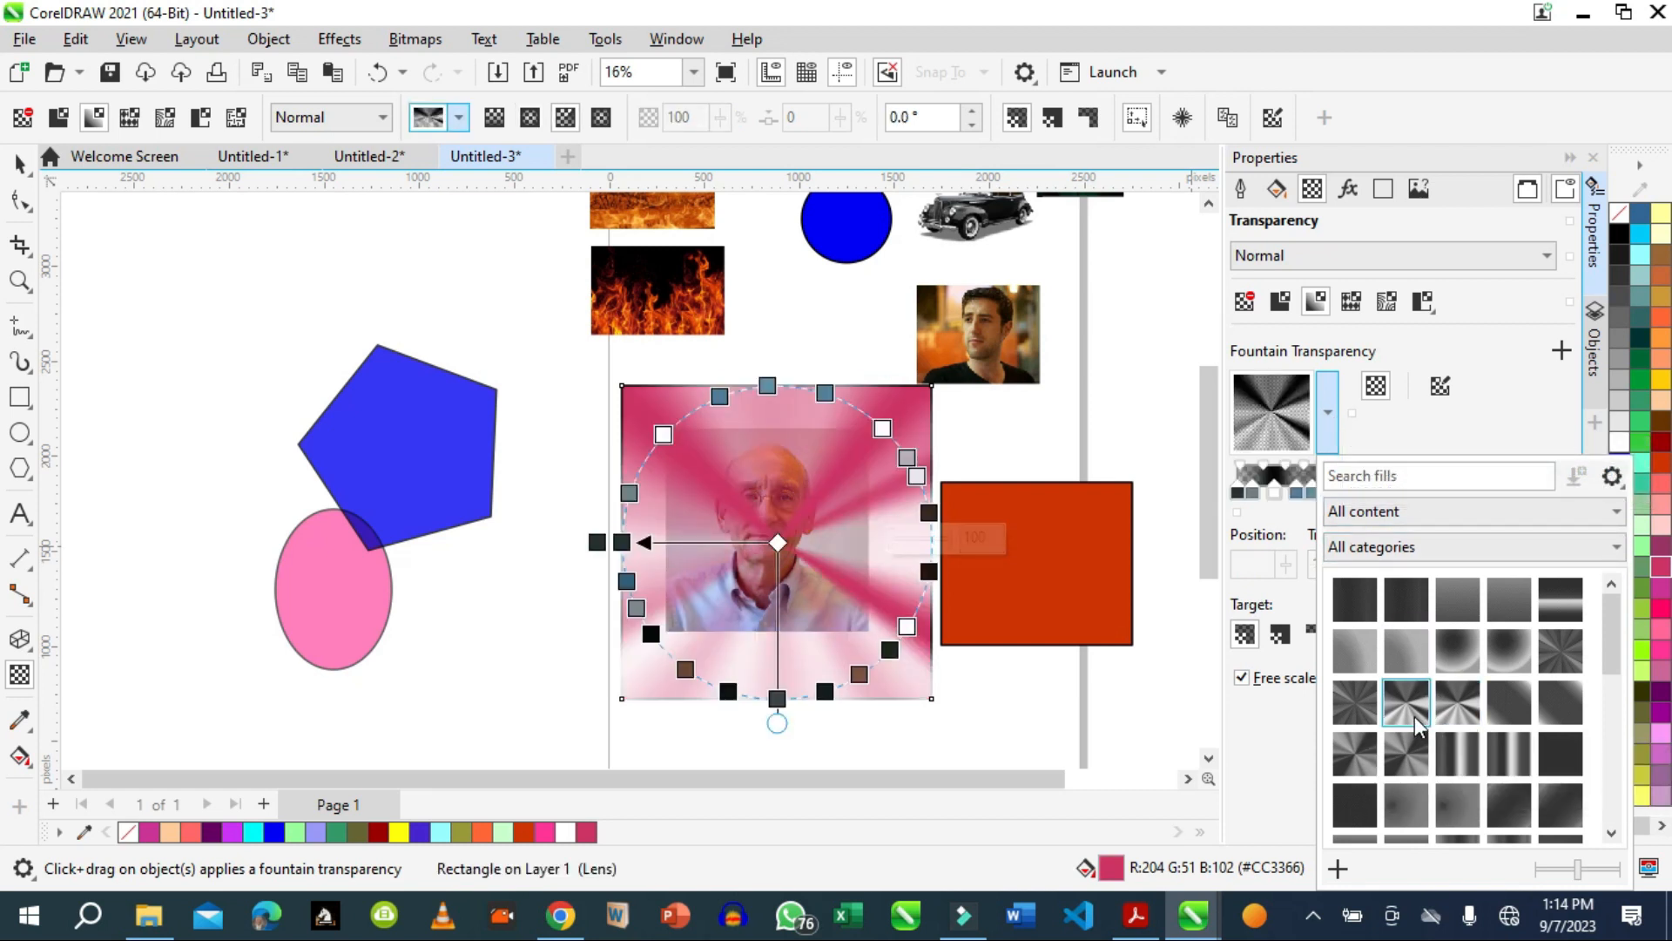
left_click(1474, 700)
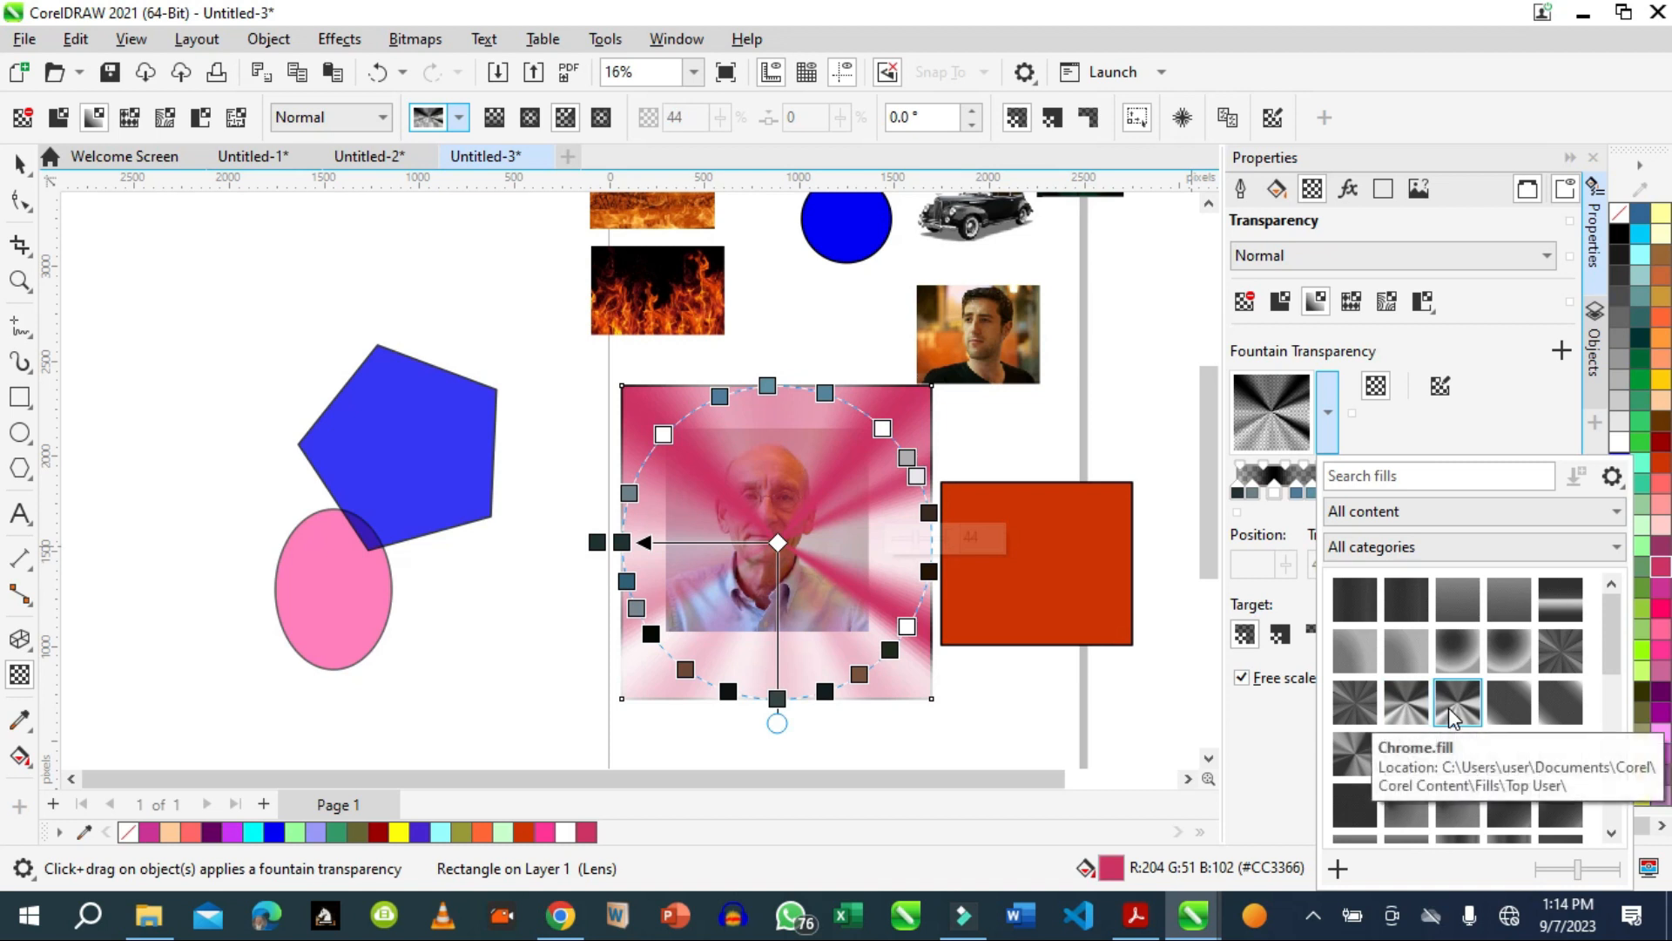
left_click(1502, 707)
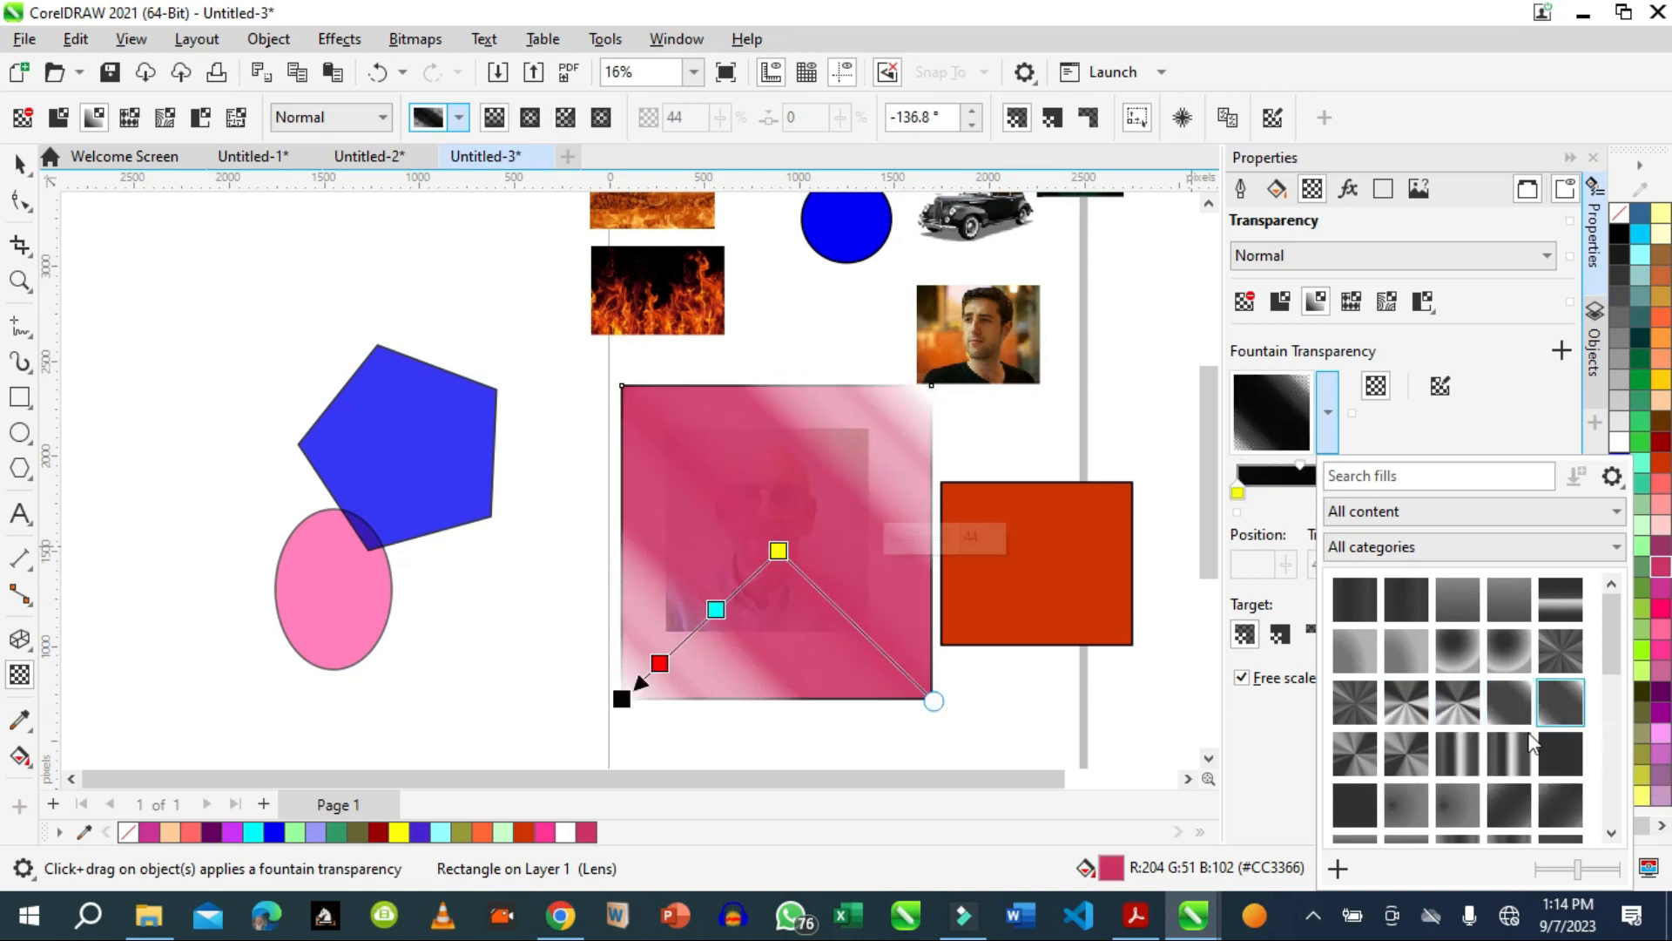
left_click(1507, 750)
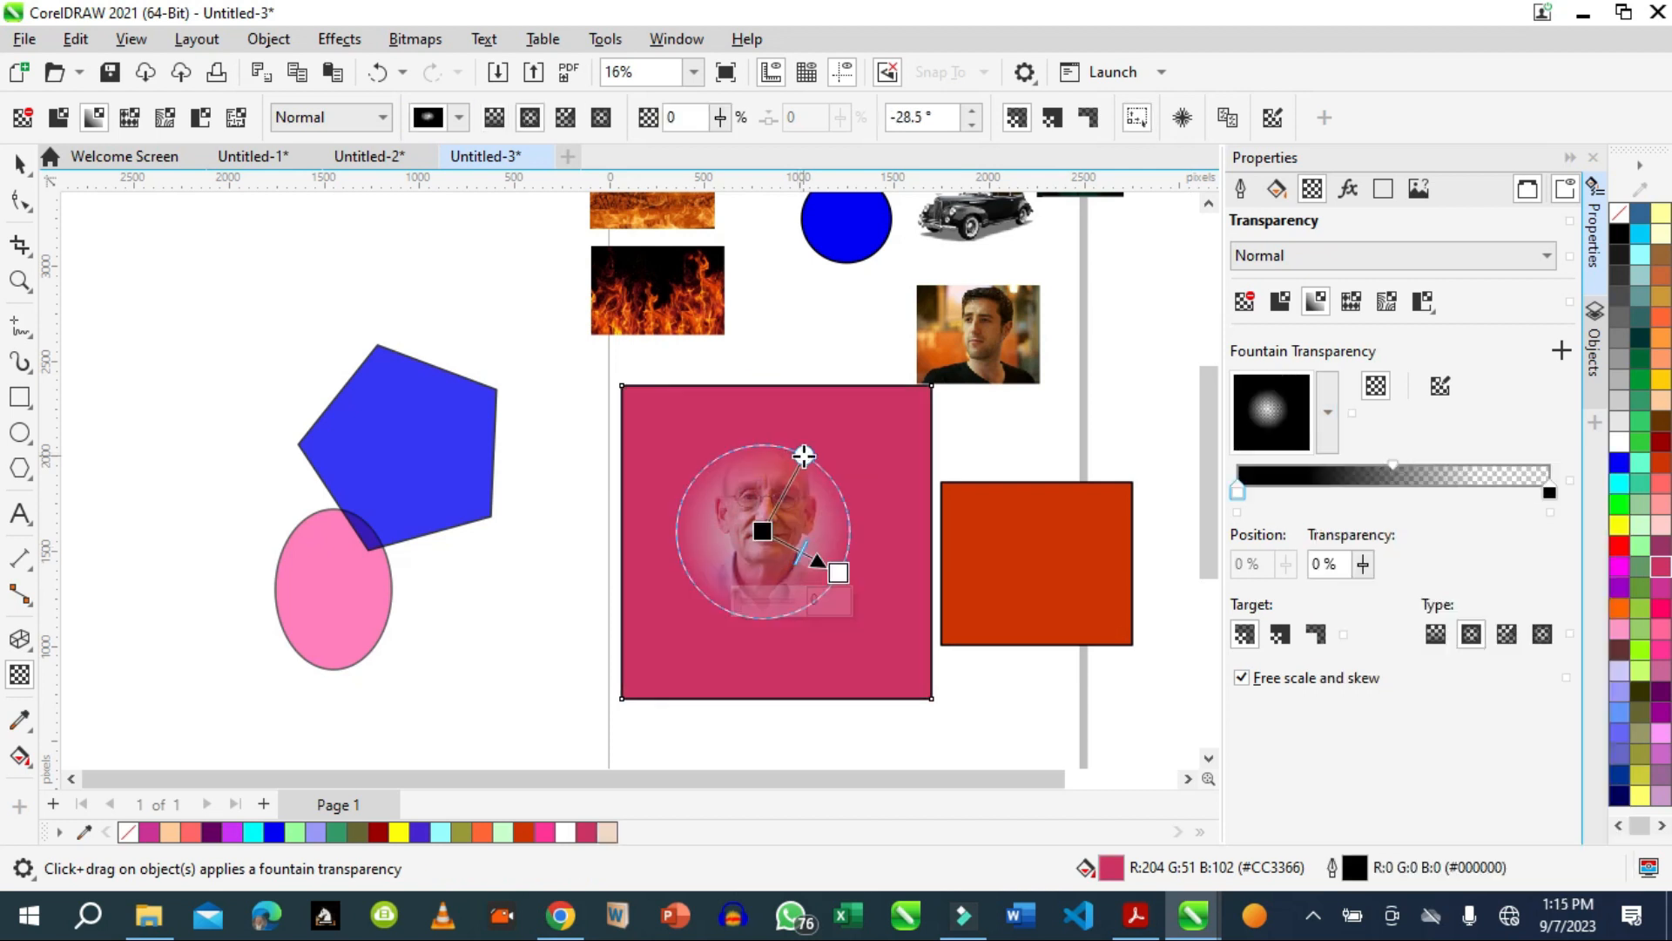
Stretch the rectangle's elliptical transparency into a tilted oval around the face.
left_click_drag(804, 455, 819, 430)
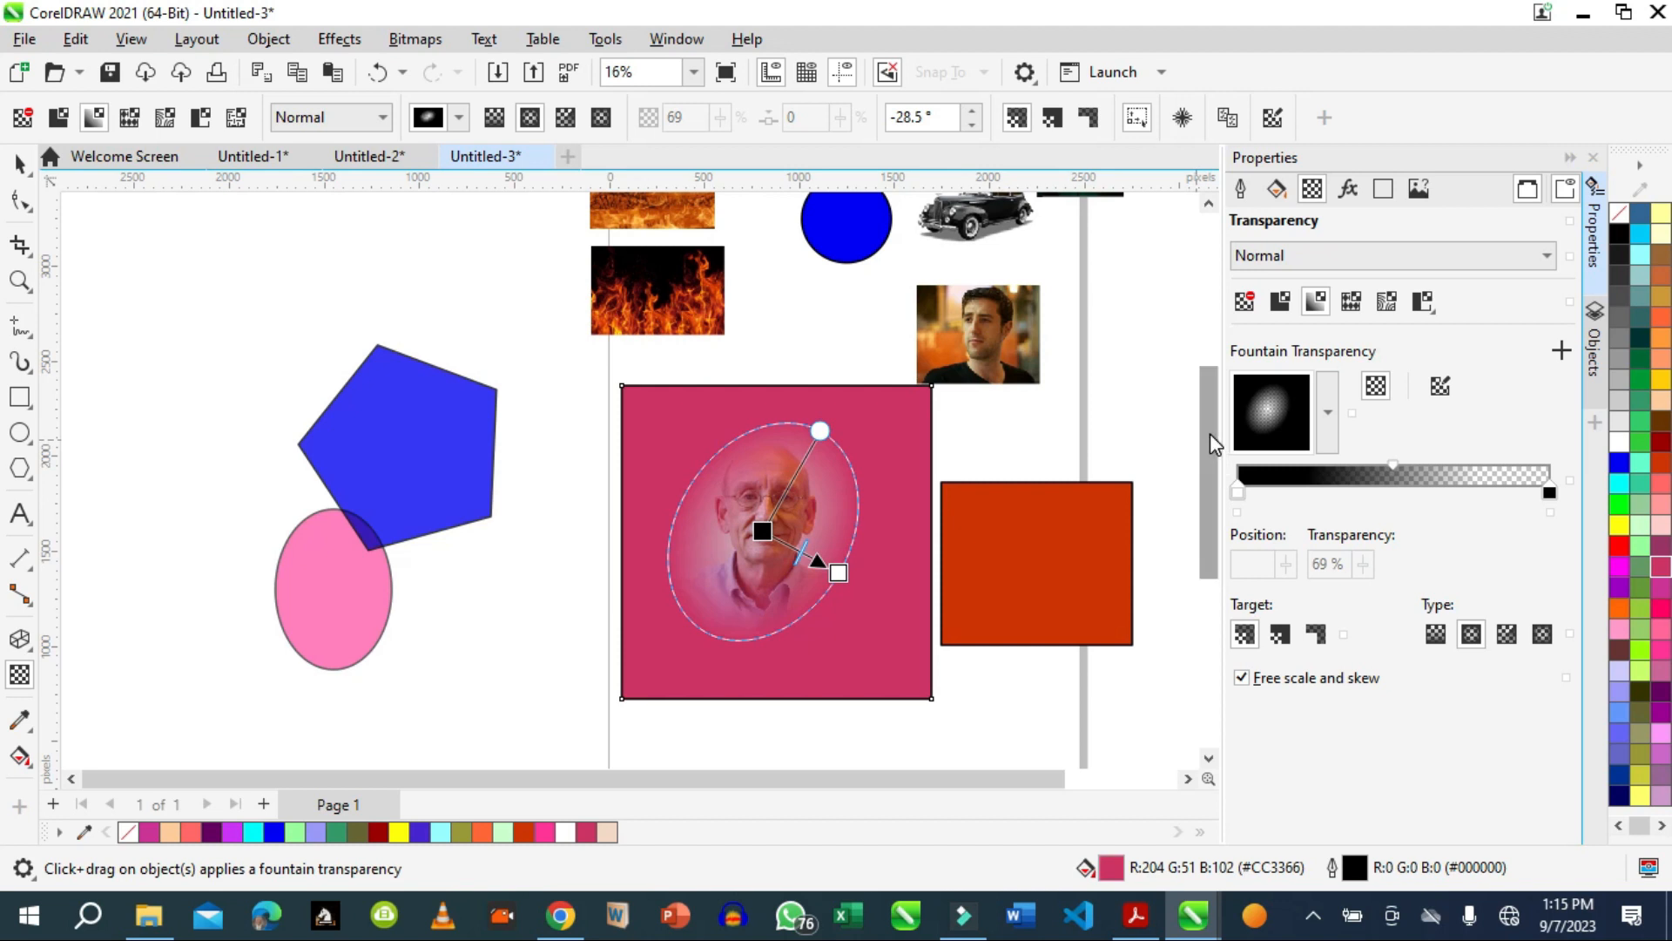
Try to apply a fountain transparency to the younger man's photo and clear it with the no-transparency option.
left_click_drag(1205, 385, 1202, 310)
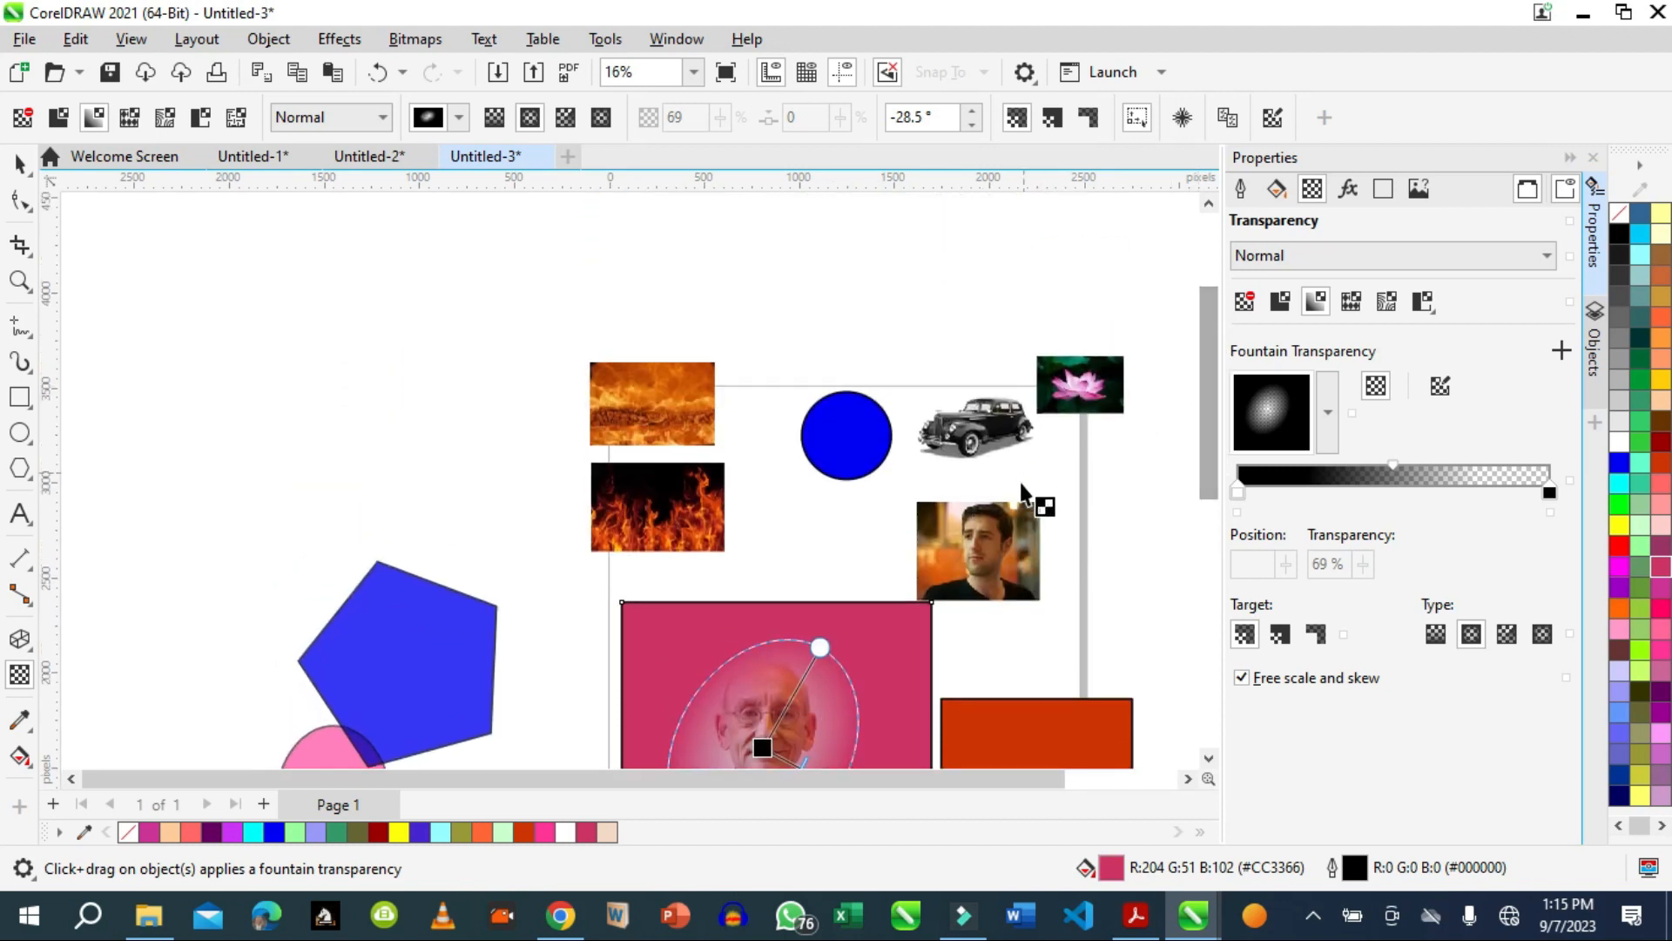
left_click_drag(1005, 544, 1084, 551)
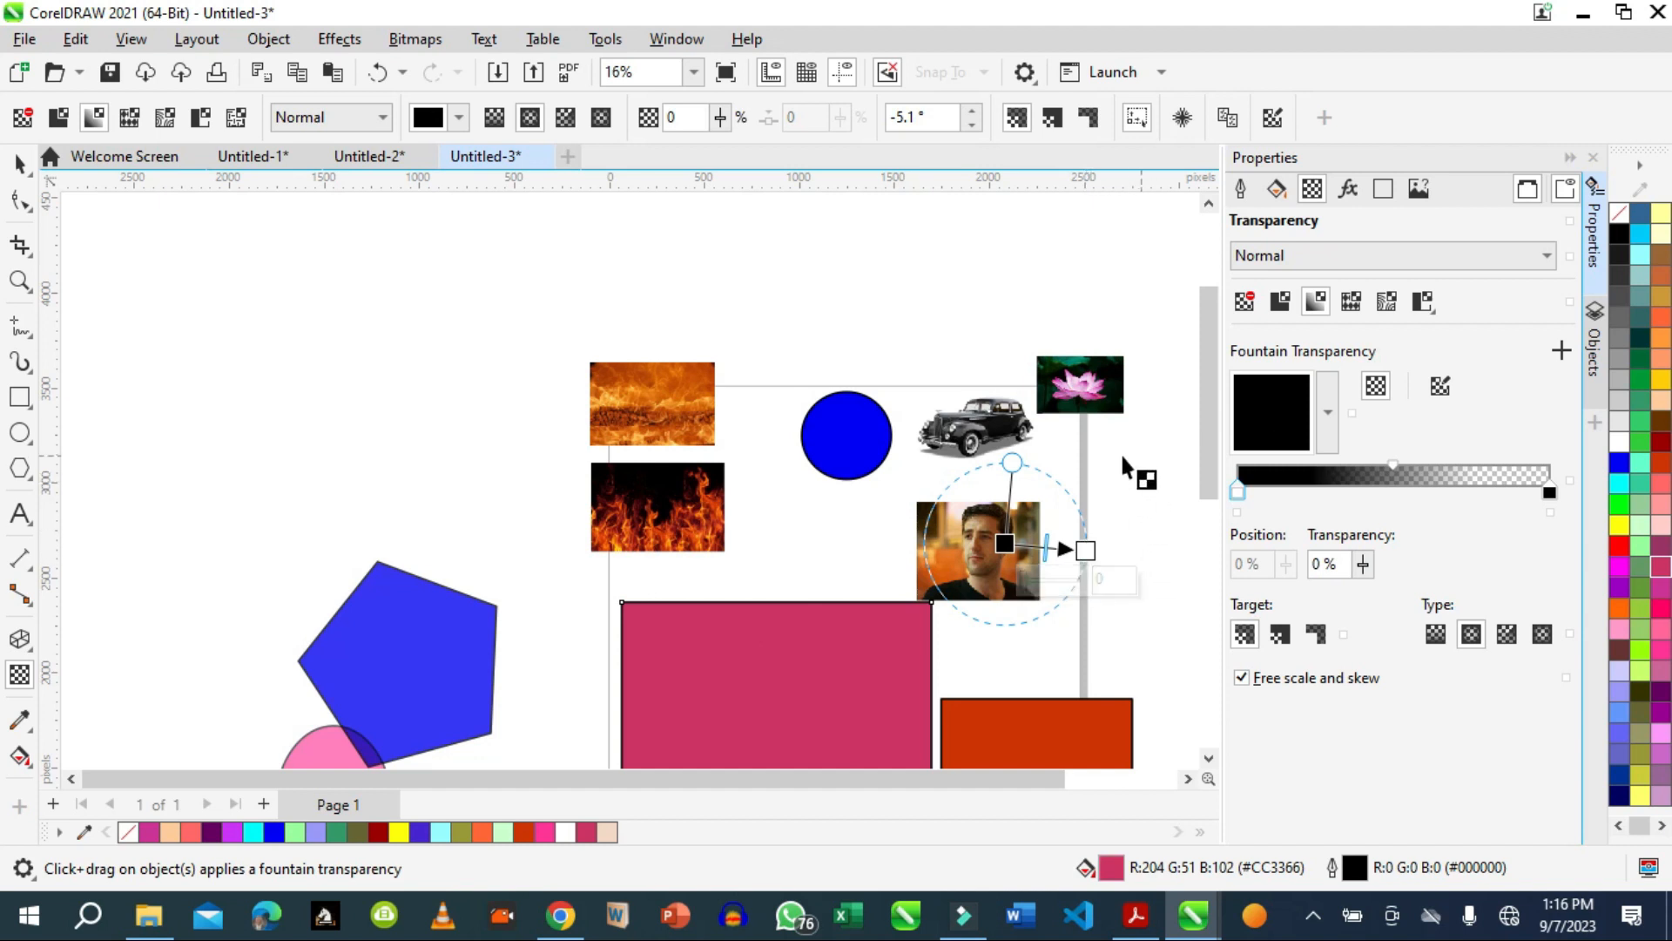
left_click(1244, 303)
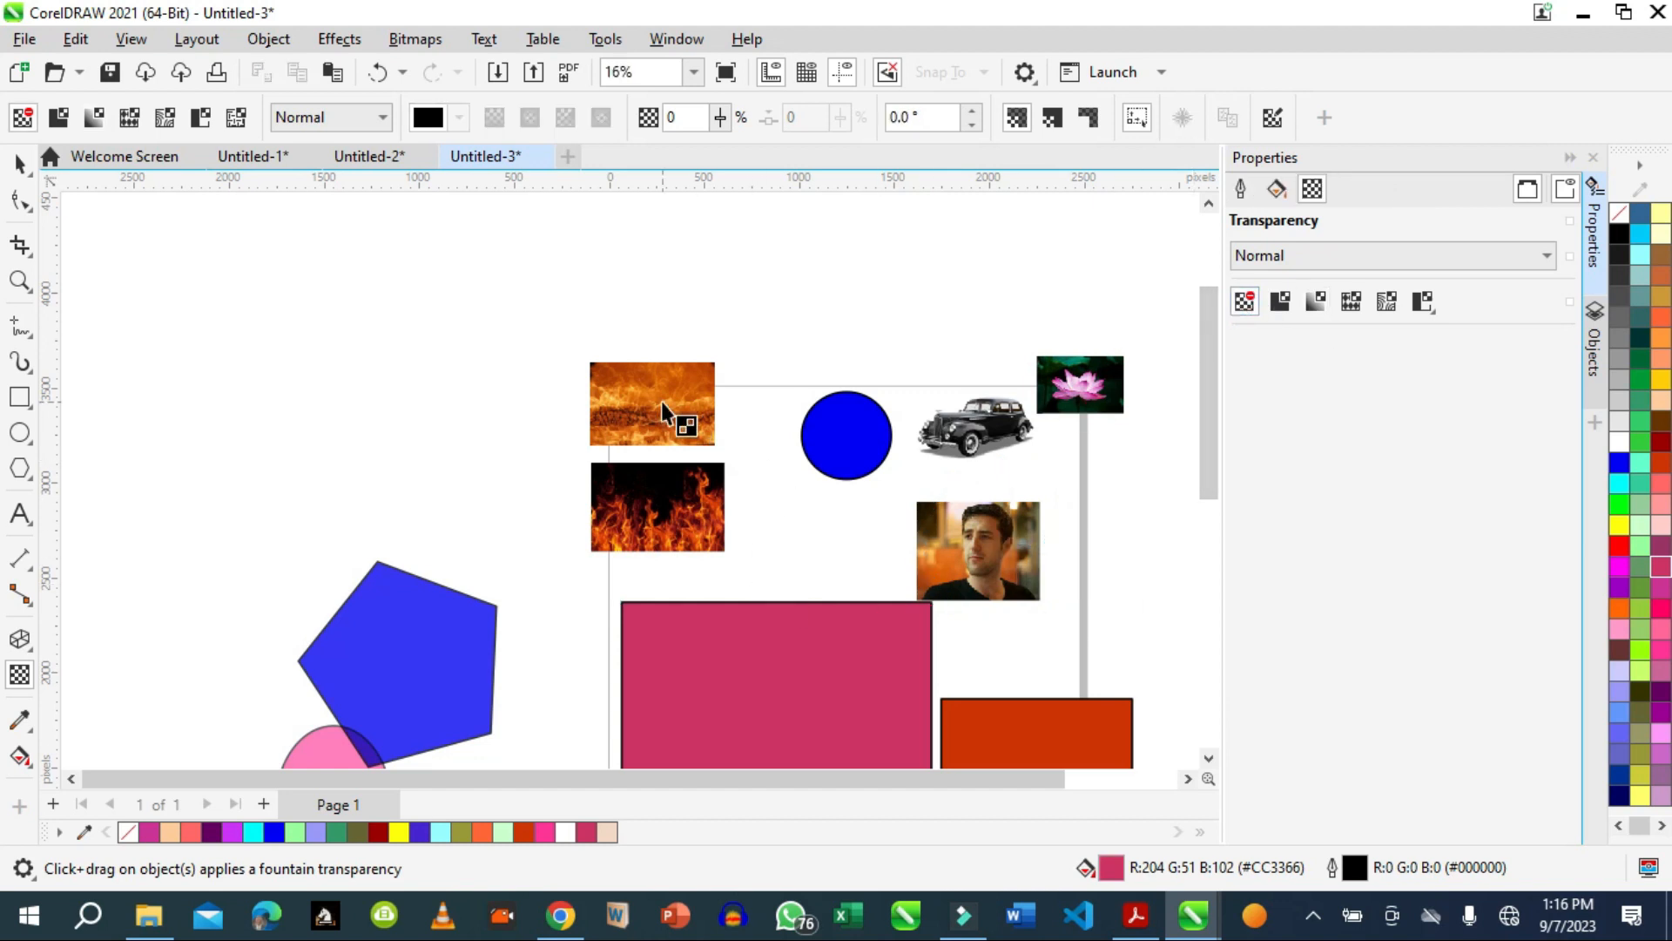
Place the black-background fire image over the younger man's photo and enlarge it to about 980 × 653 px.
left_click(22, 174)
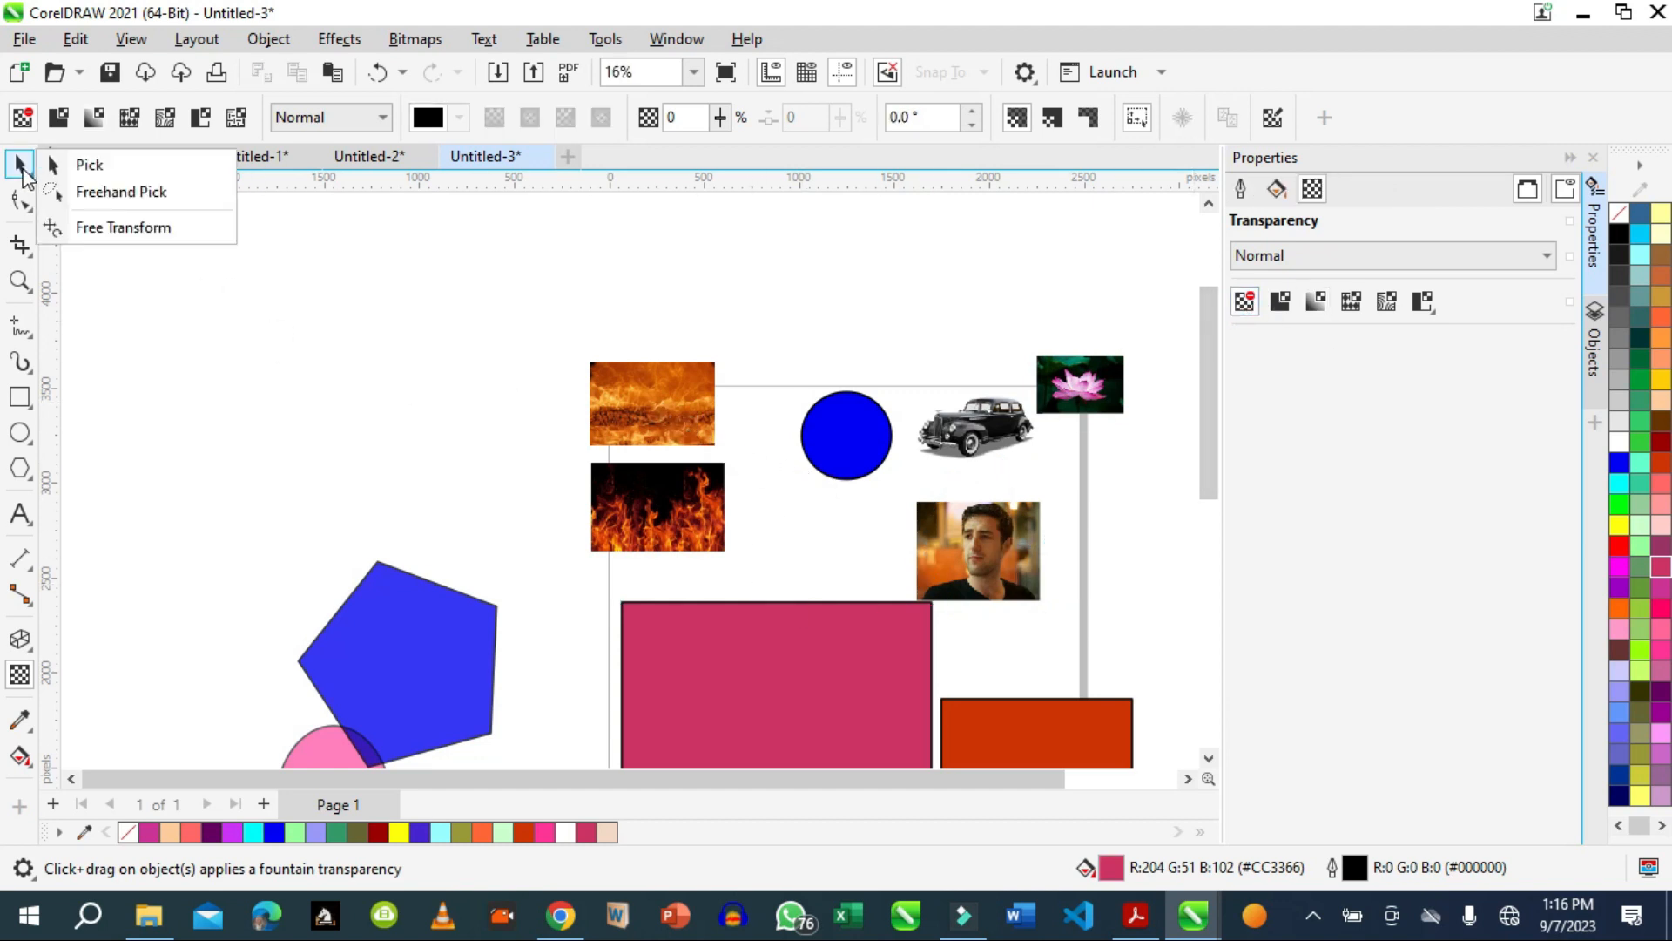
left_click(670, 528)
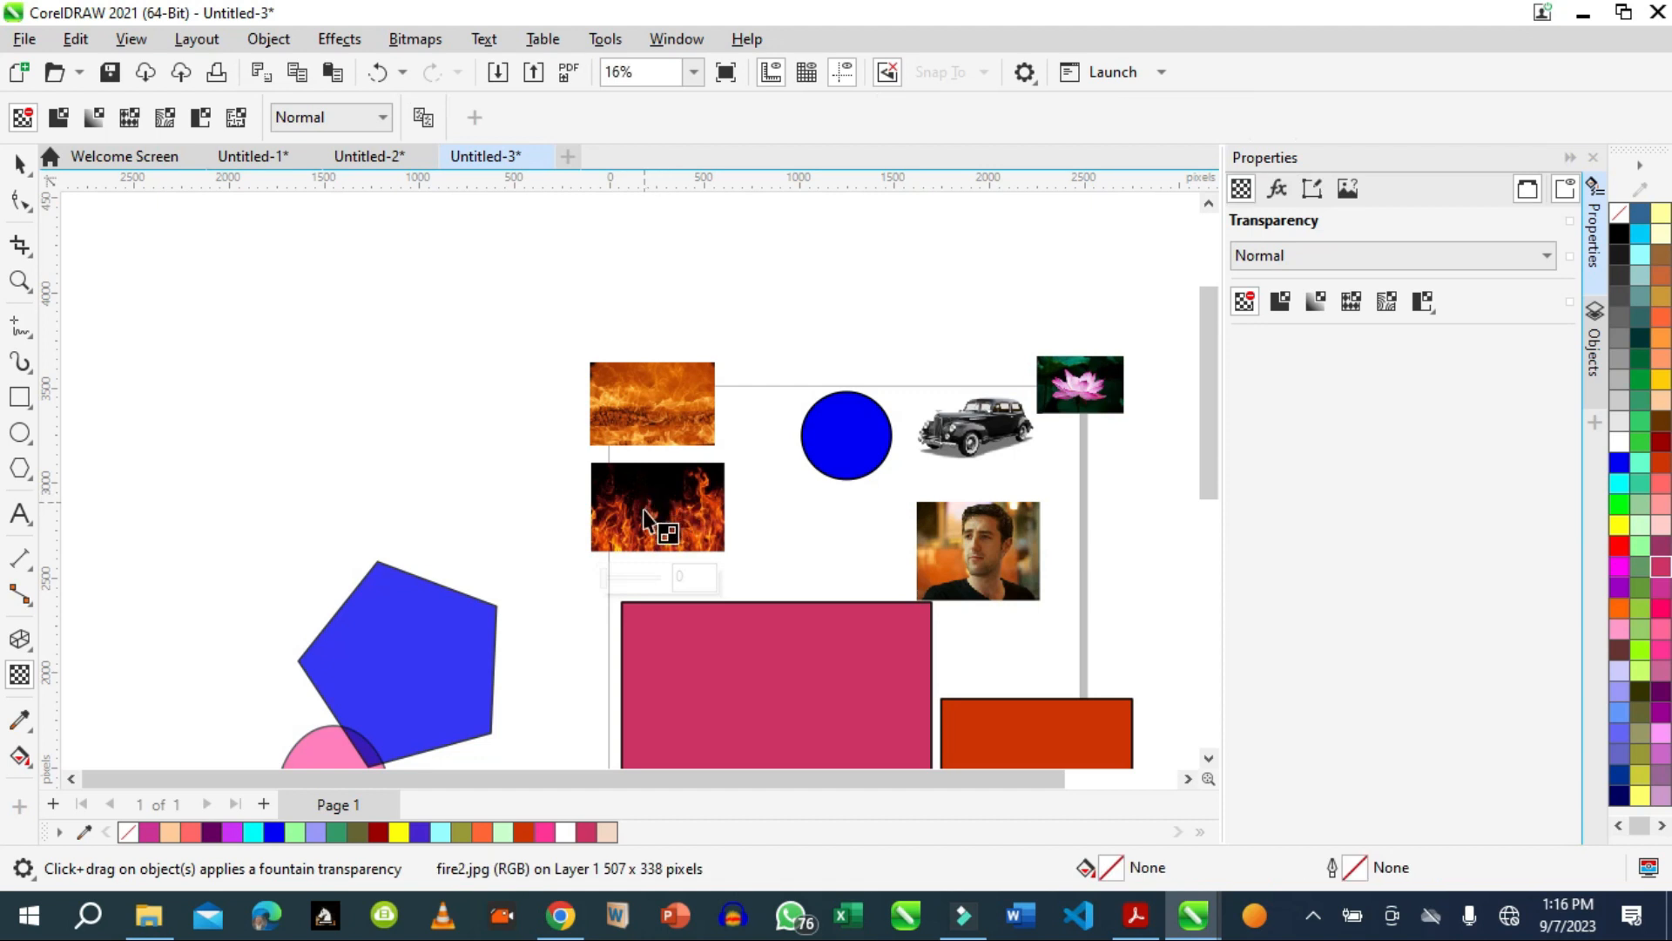
left_click(19, 164)
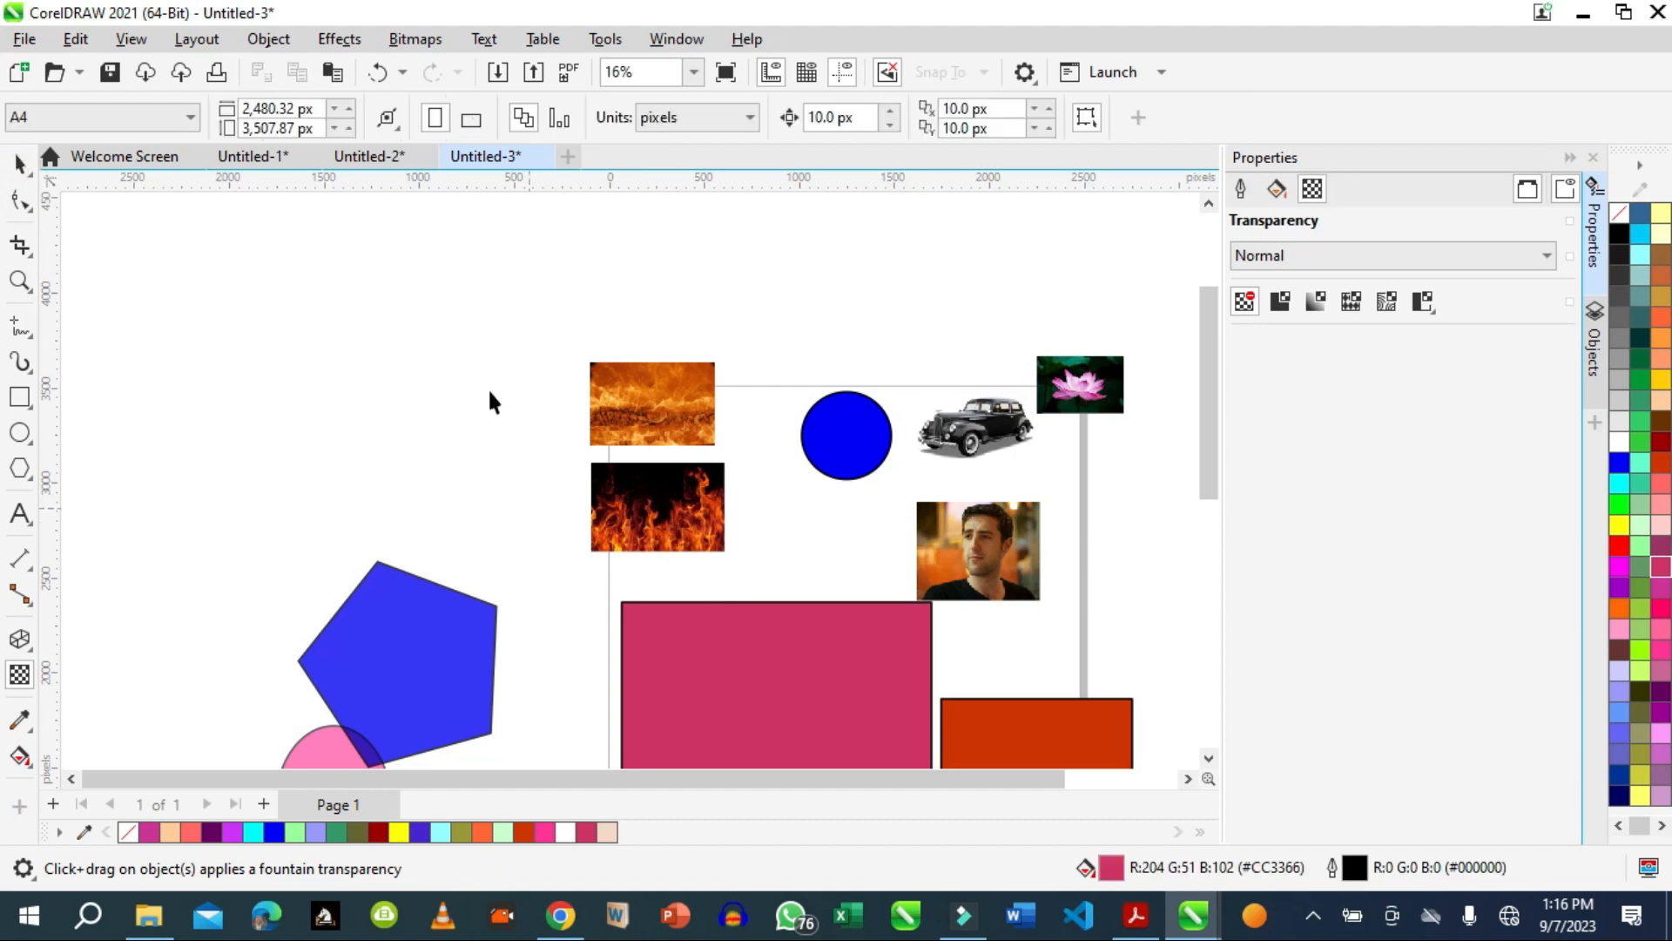
left_click_drag(912, 577, 1107, 465)
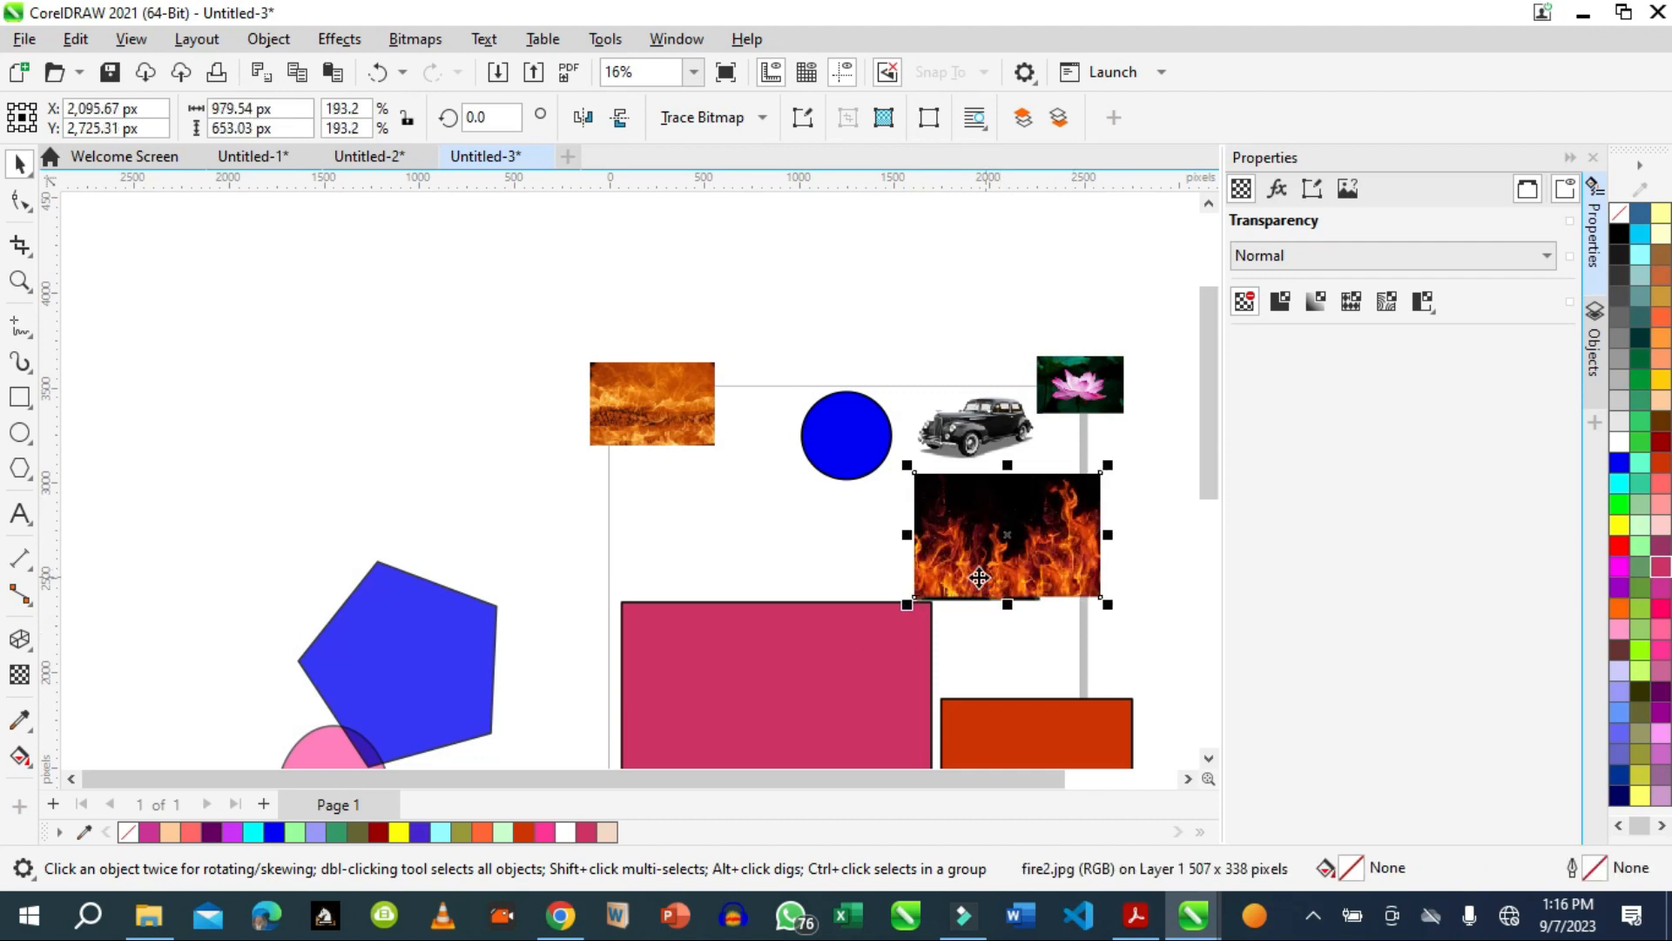
Shrink the dark pink rectangle to about 1,438 × 1,456 px, away from the fire image.
left_click(914, 639)
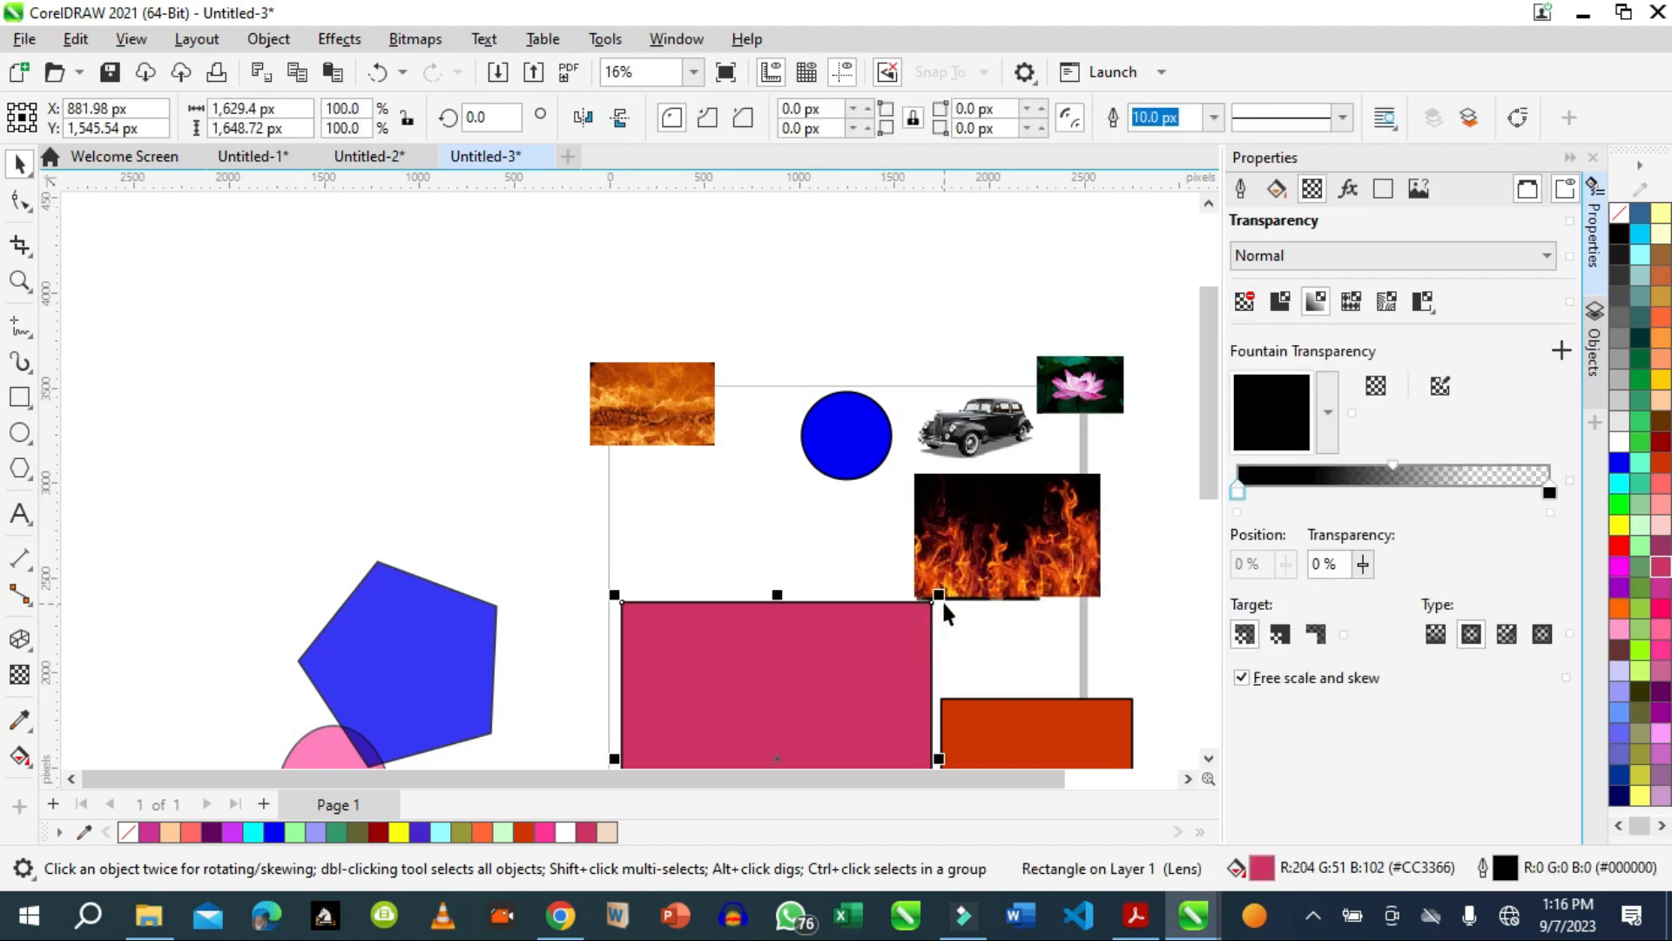
left_click_drag(939, 599, 895, 639)
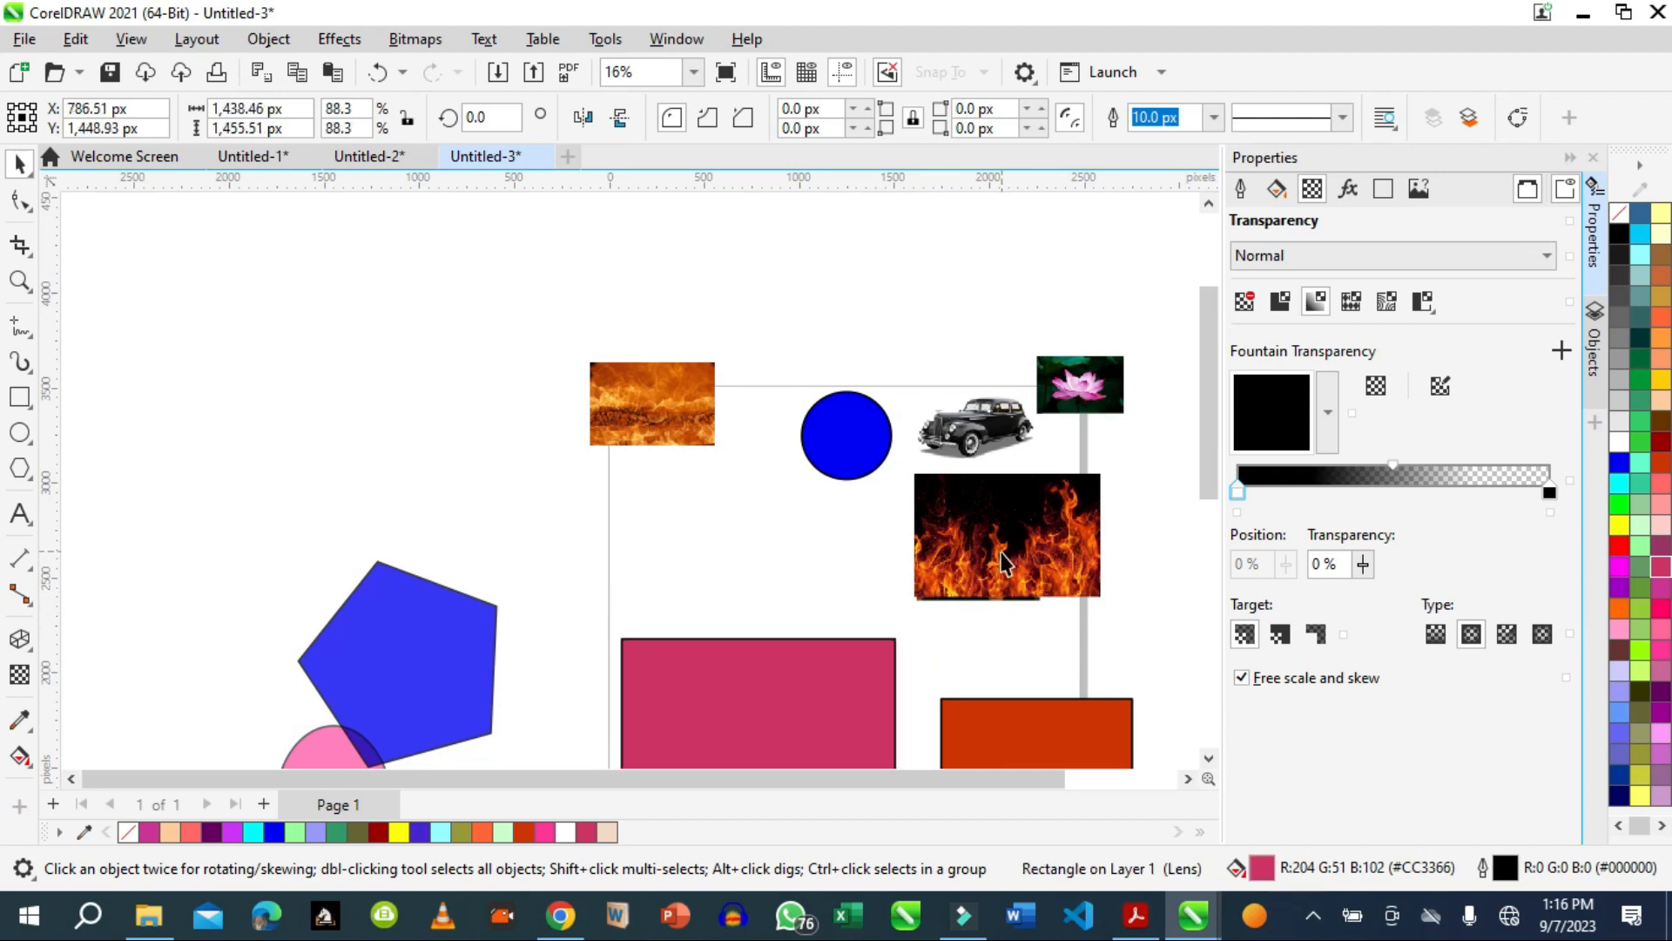
Shift the fire image to cover the younger man's photo fully and apply a uniform transparency of 50.
mouse_move(995, 556)
left_mouse_down()
mouse_move(969, 589)
mouse_move(992, 565)
left_mouse_up()
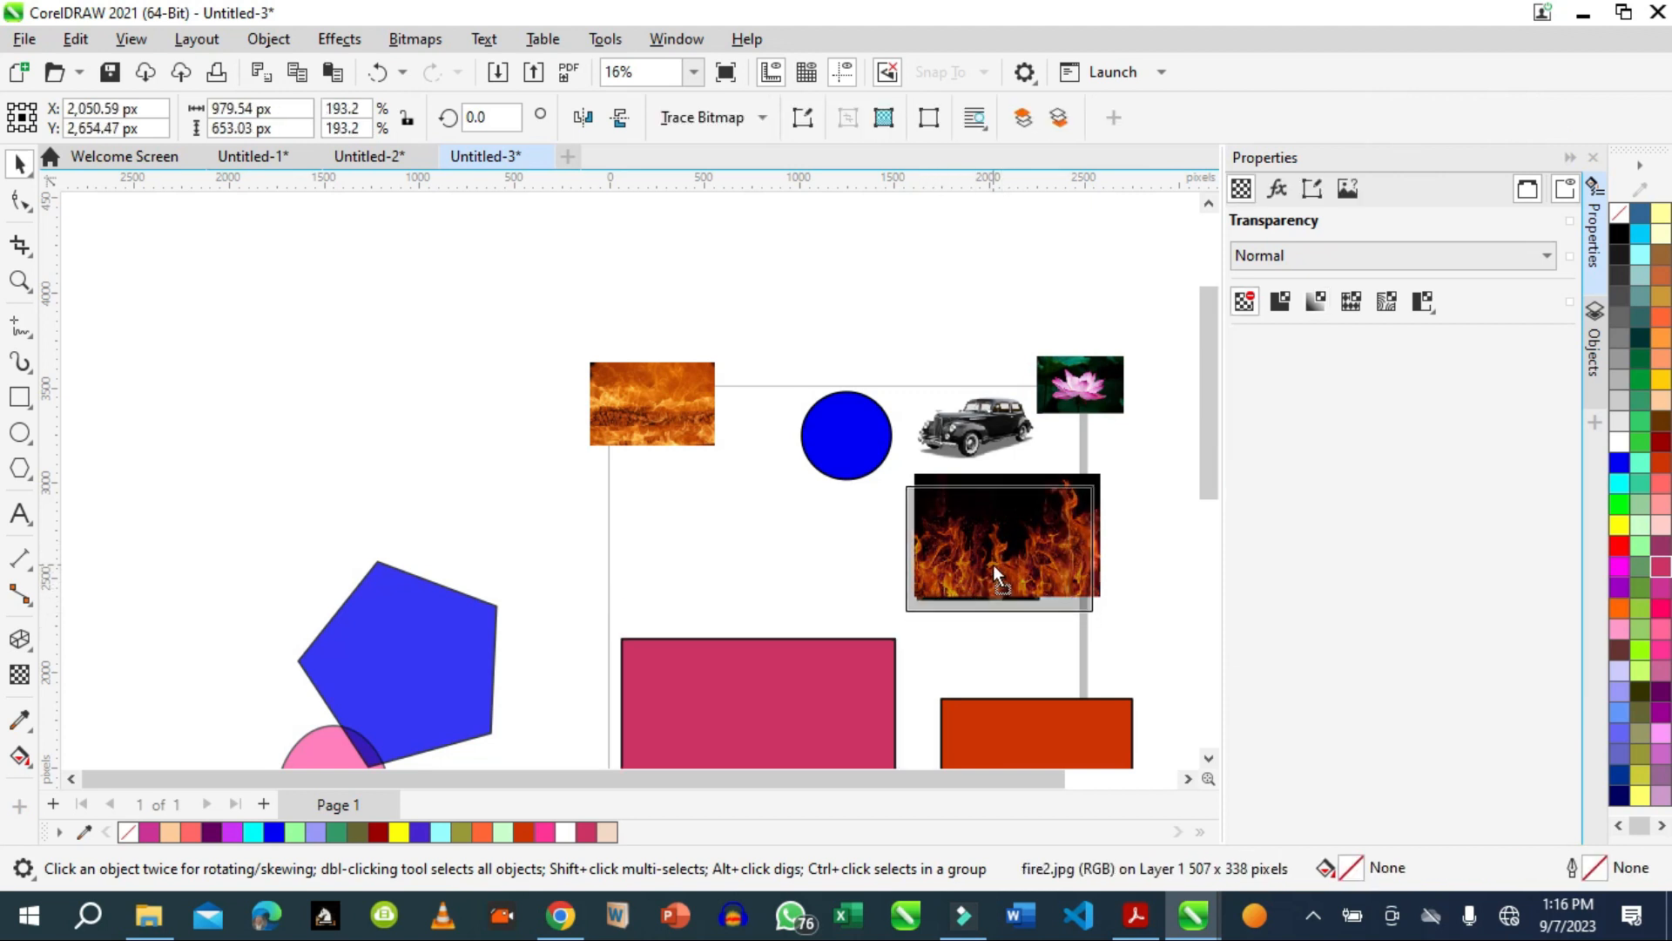
left_click(1282, 307)
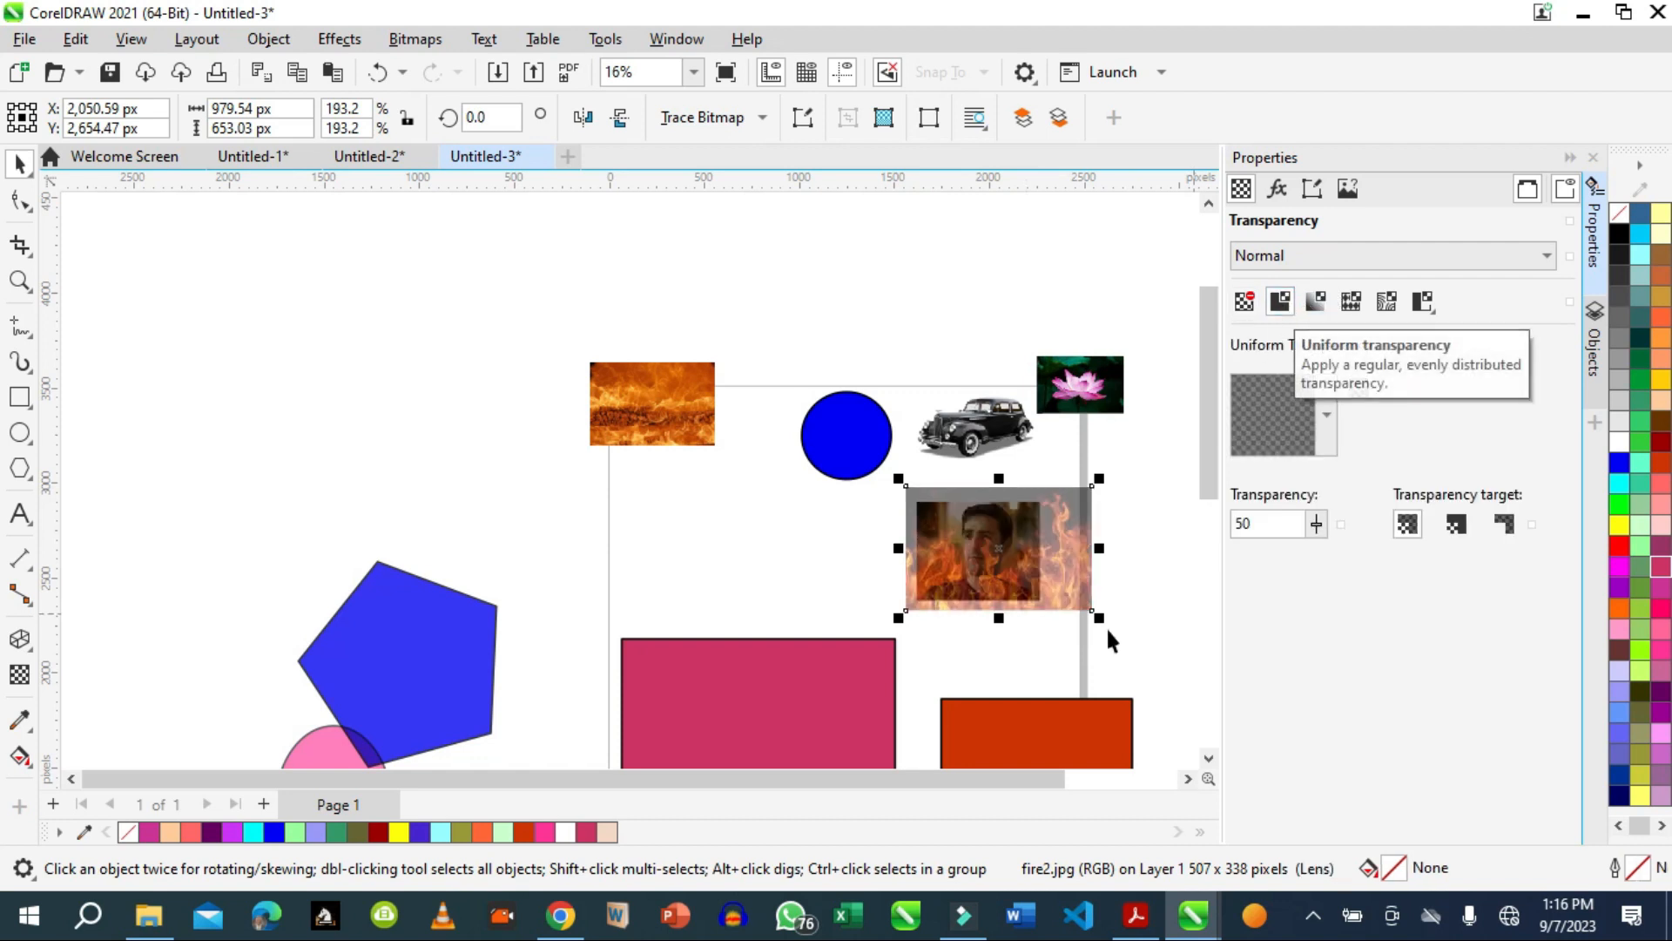
Lower the uniform transparency of the fire image over the younger man's photo to 36 and inspect the blend up close.
left_click(1316, 525)
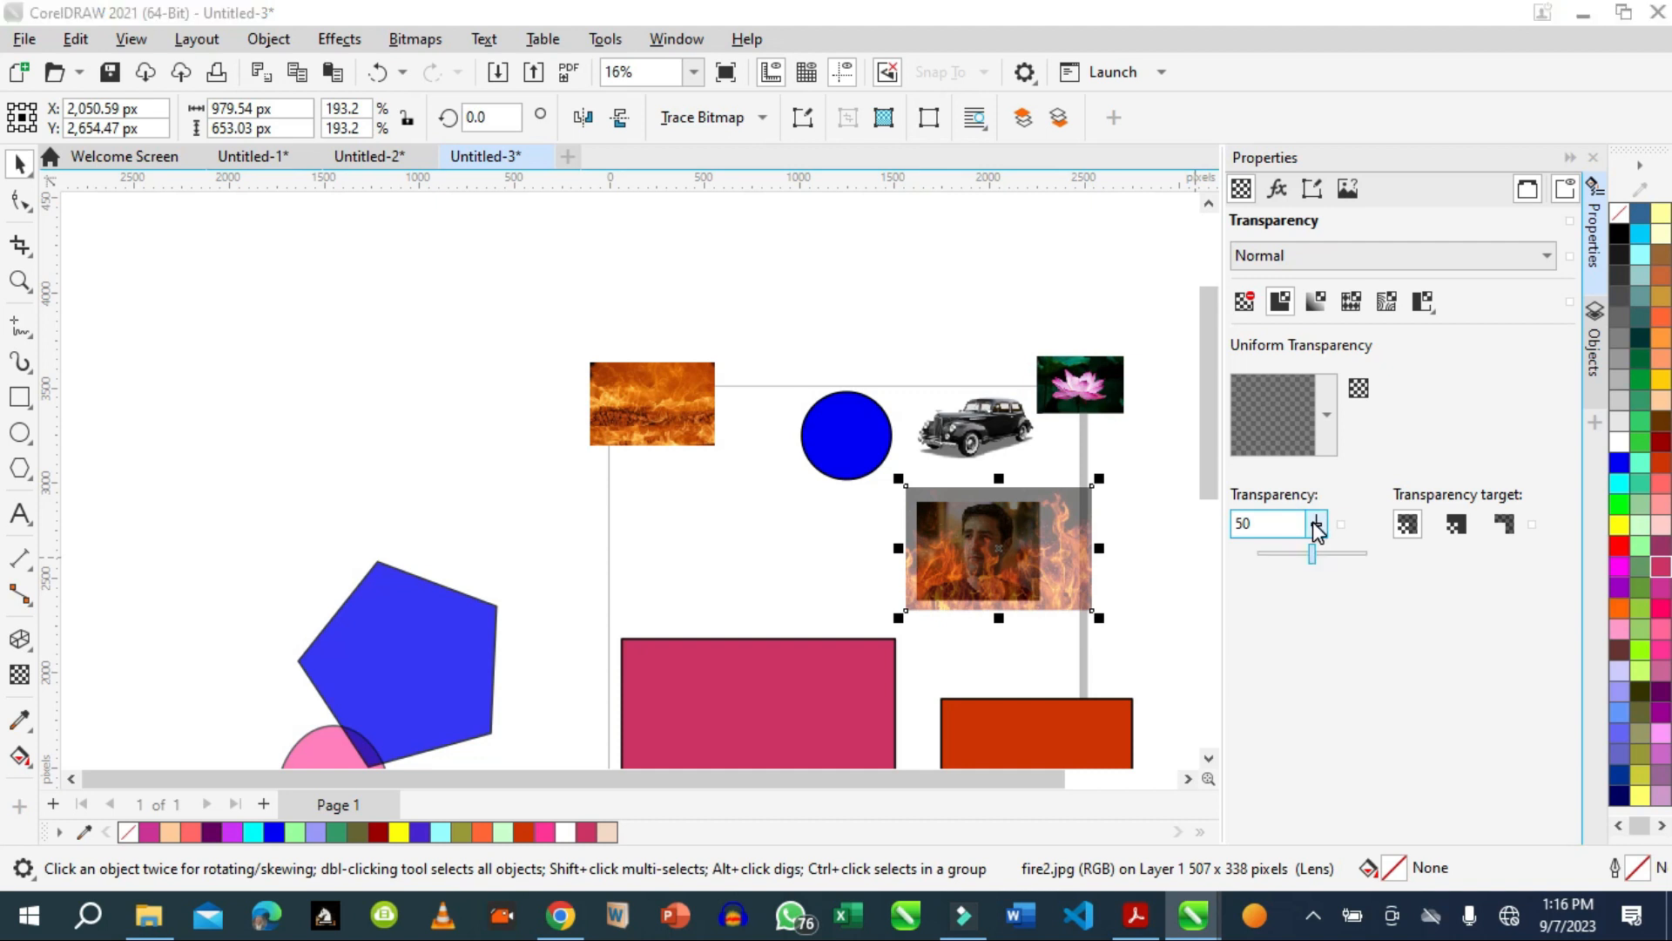
left_click_drag(1314, 552, 1296, 561)
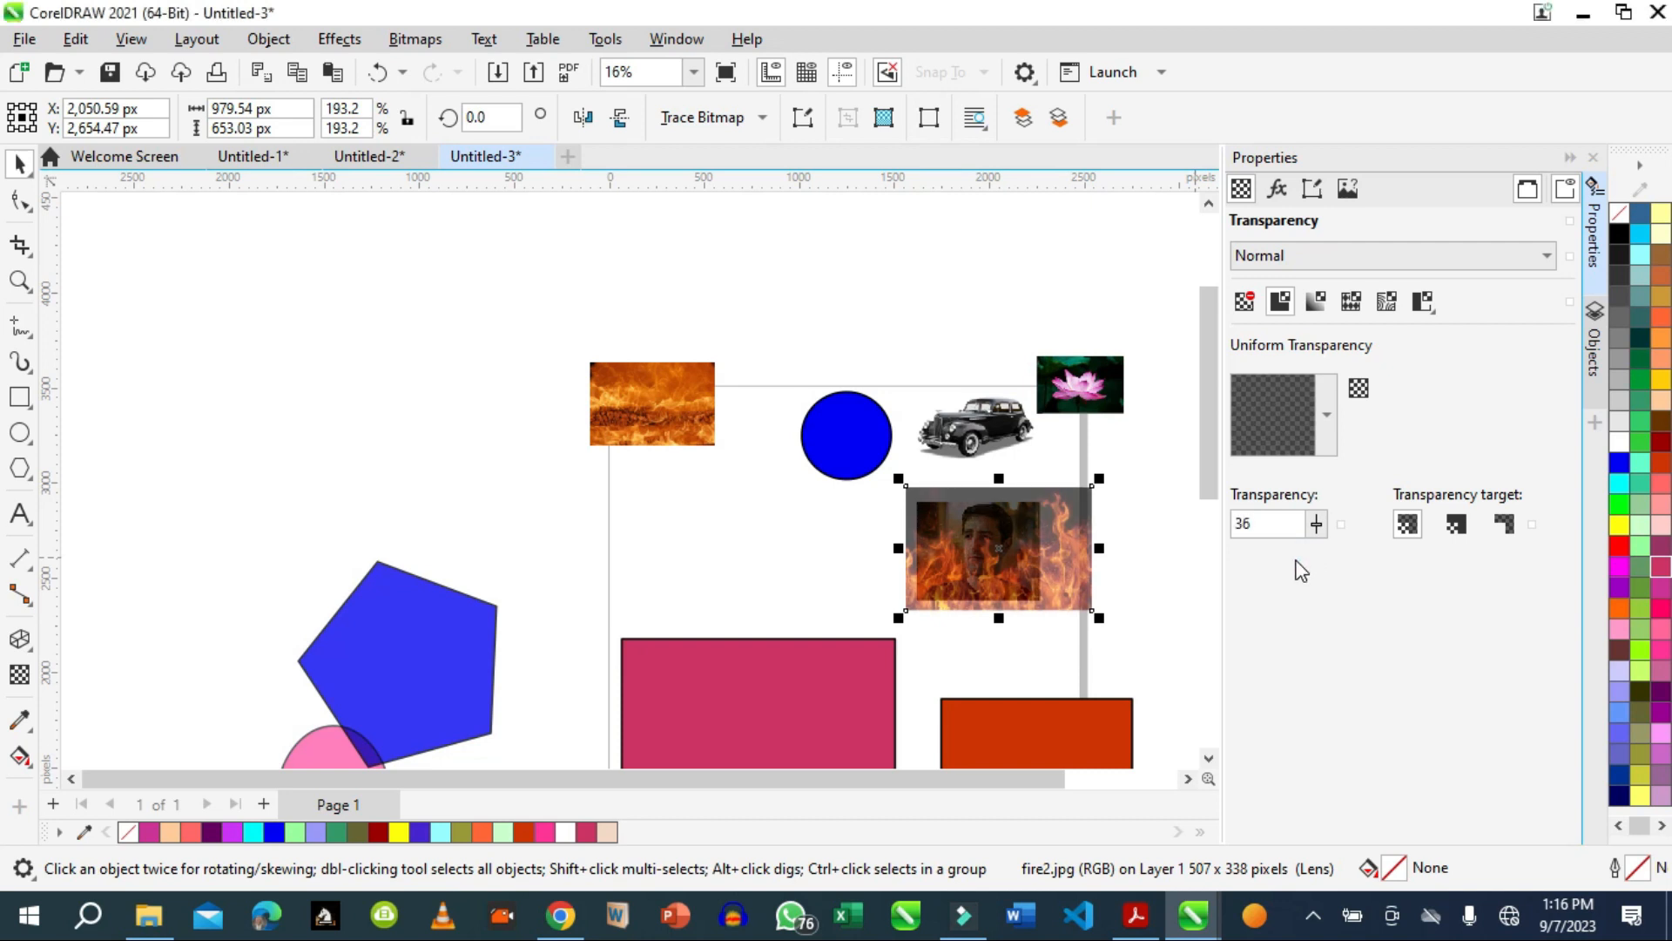
left_click(19, 280)
left_click_drag(890, 465, 1135, 635)
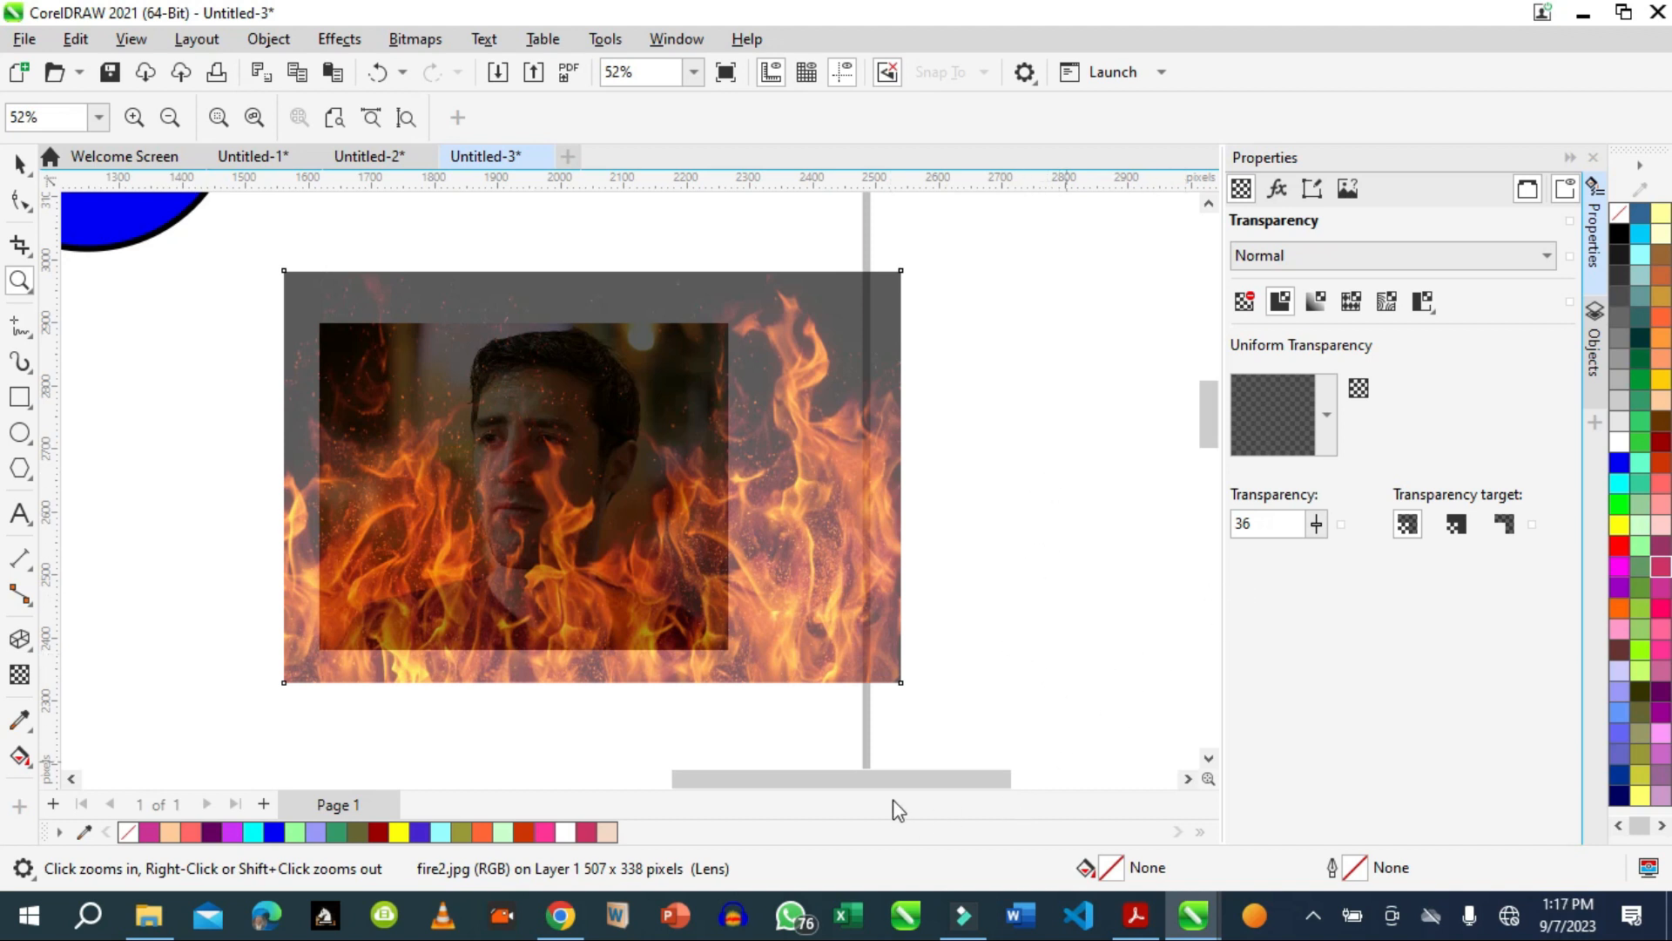
left_click_drag(892, 788, 770, 790)
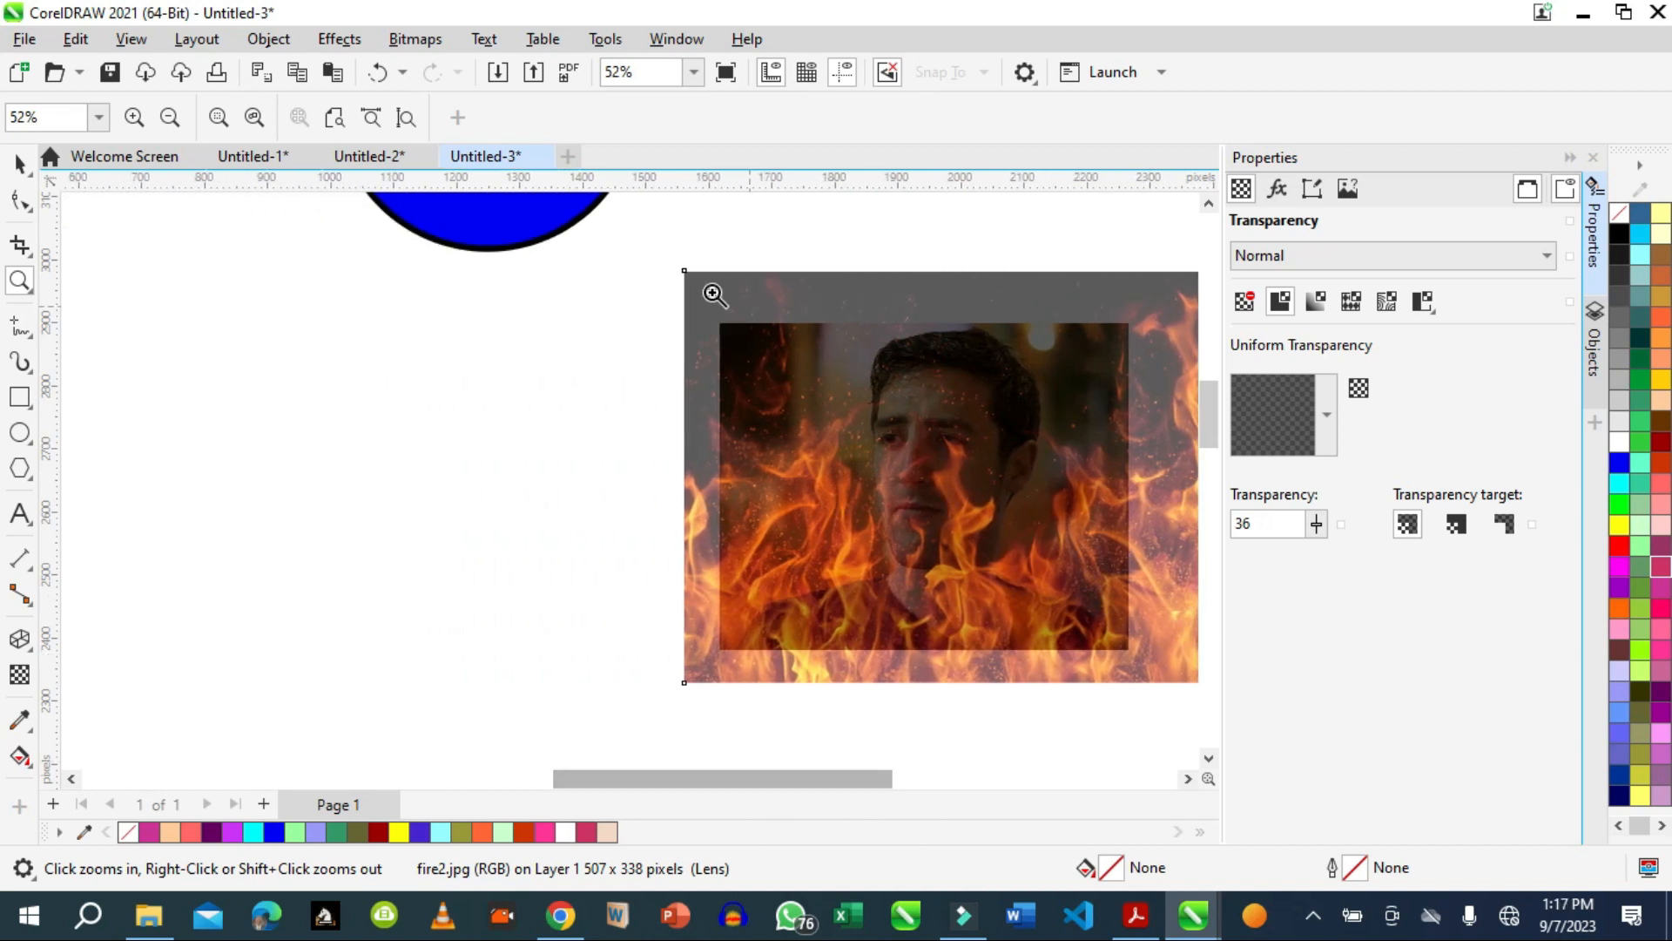
In the Untitled-1 document, apply a uniform transparency of 26 to the orange fire image.
left_click(248, 158)
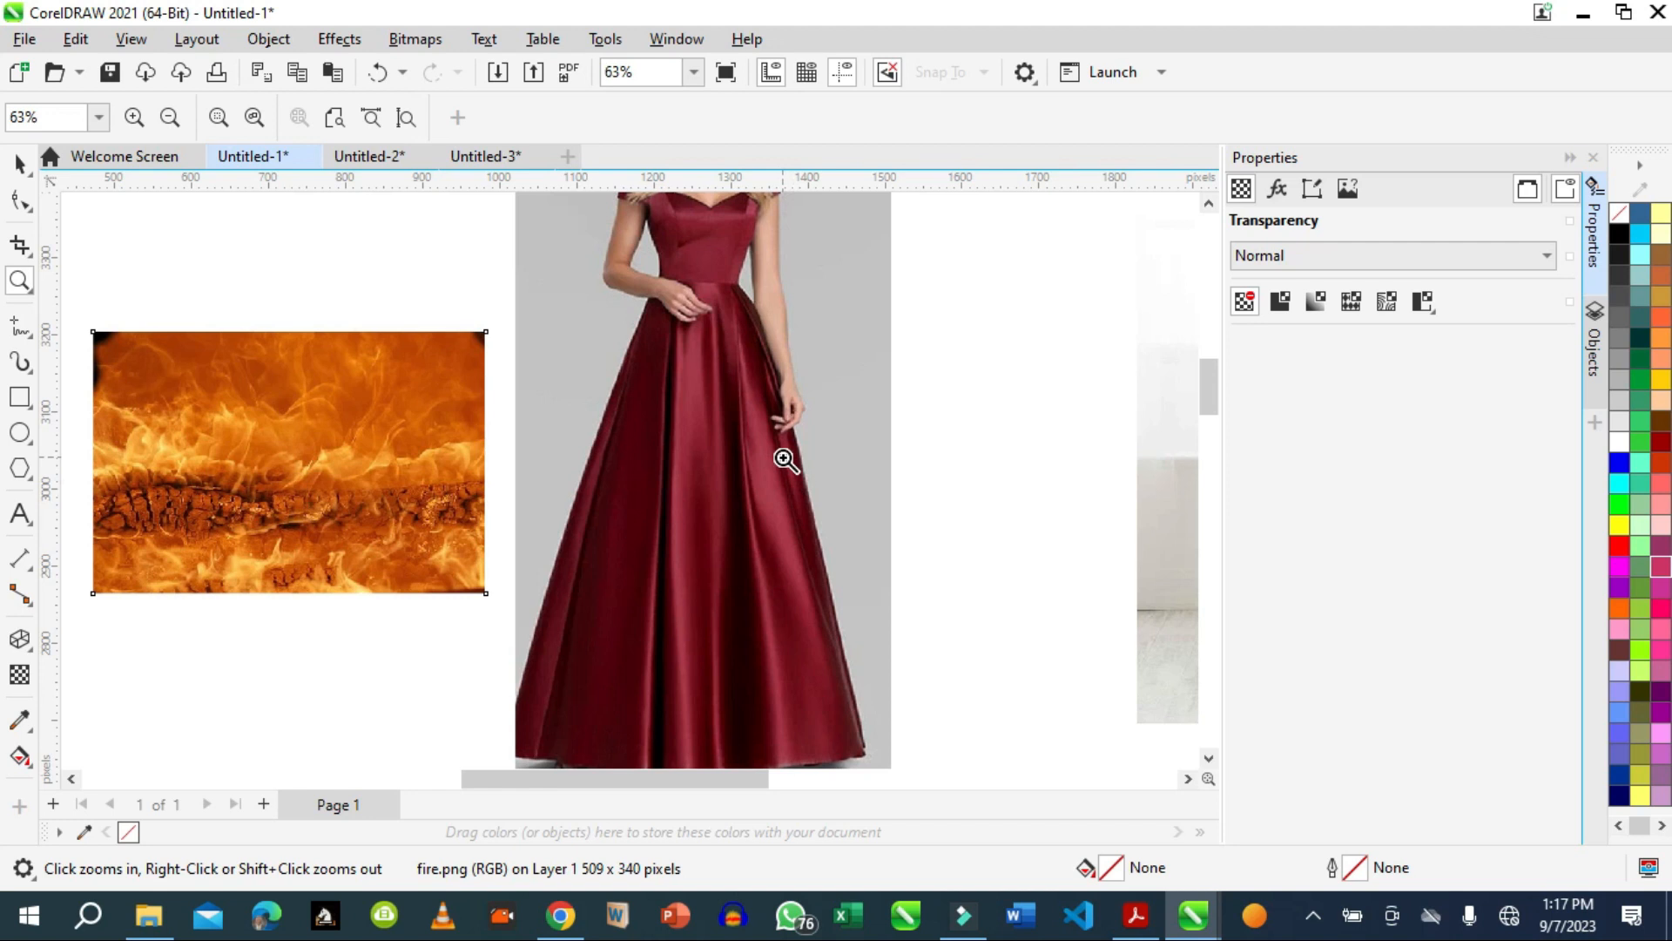
left_click(20, 171)
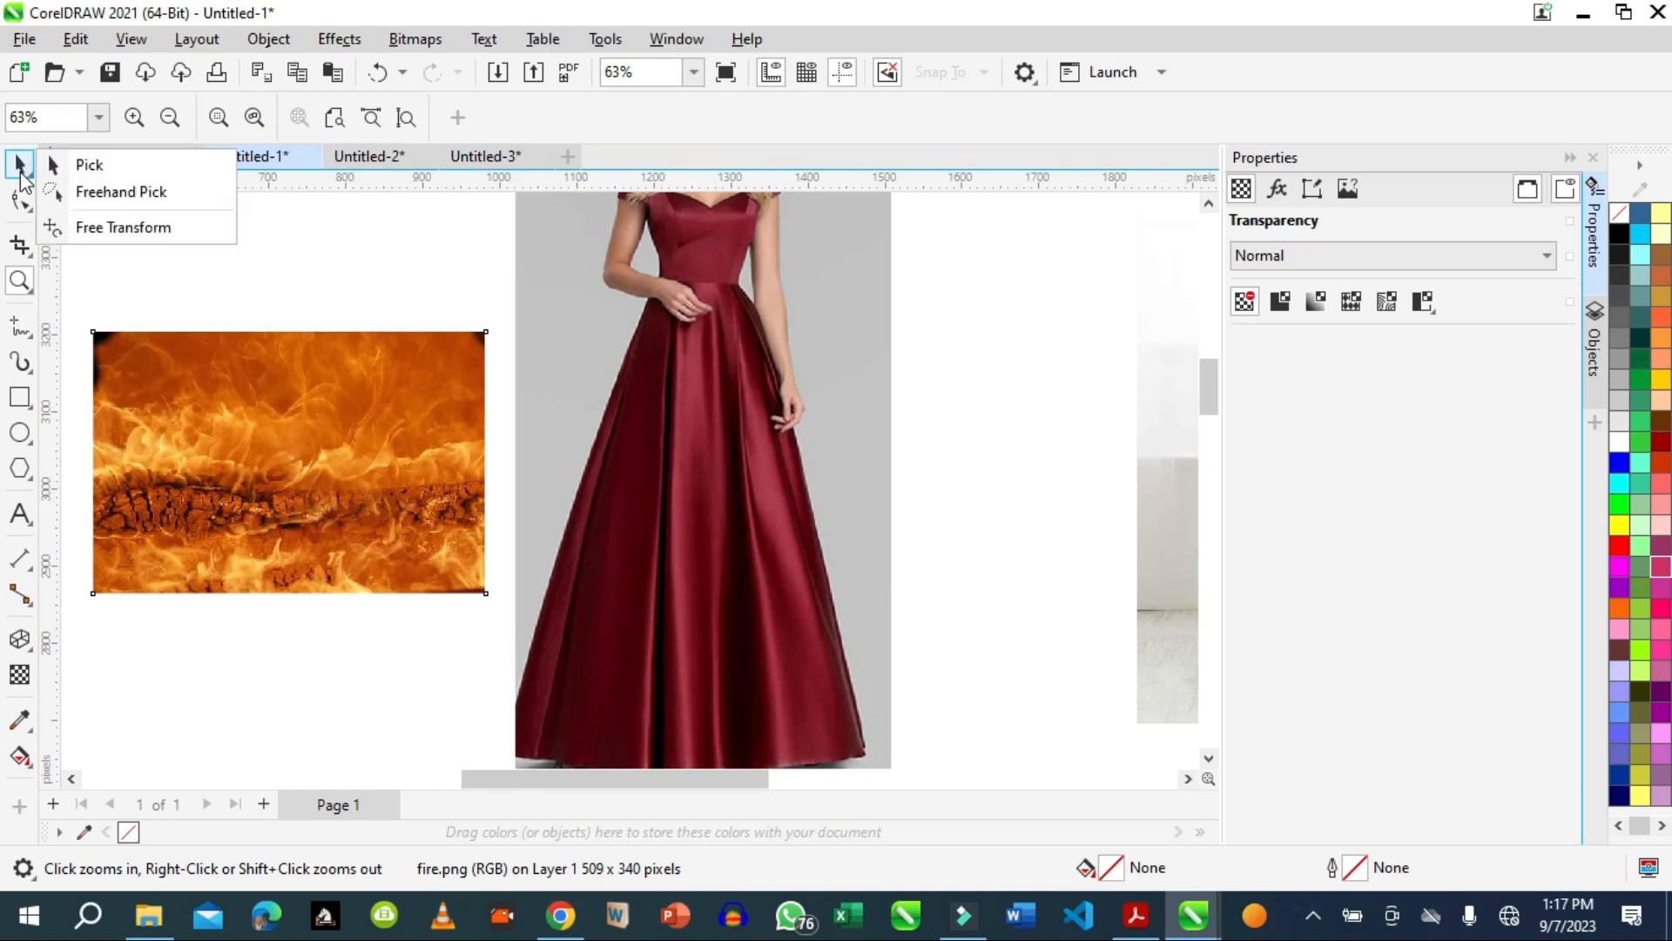
left_click(318, 441)
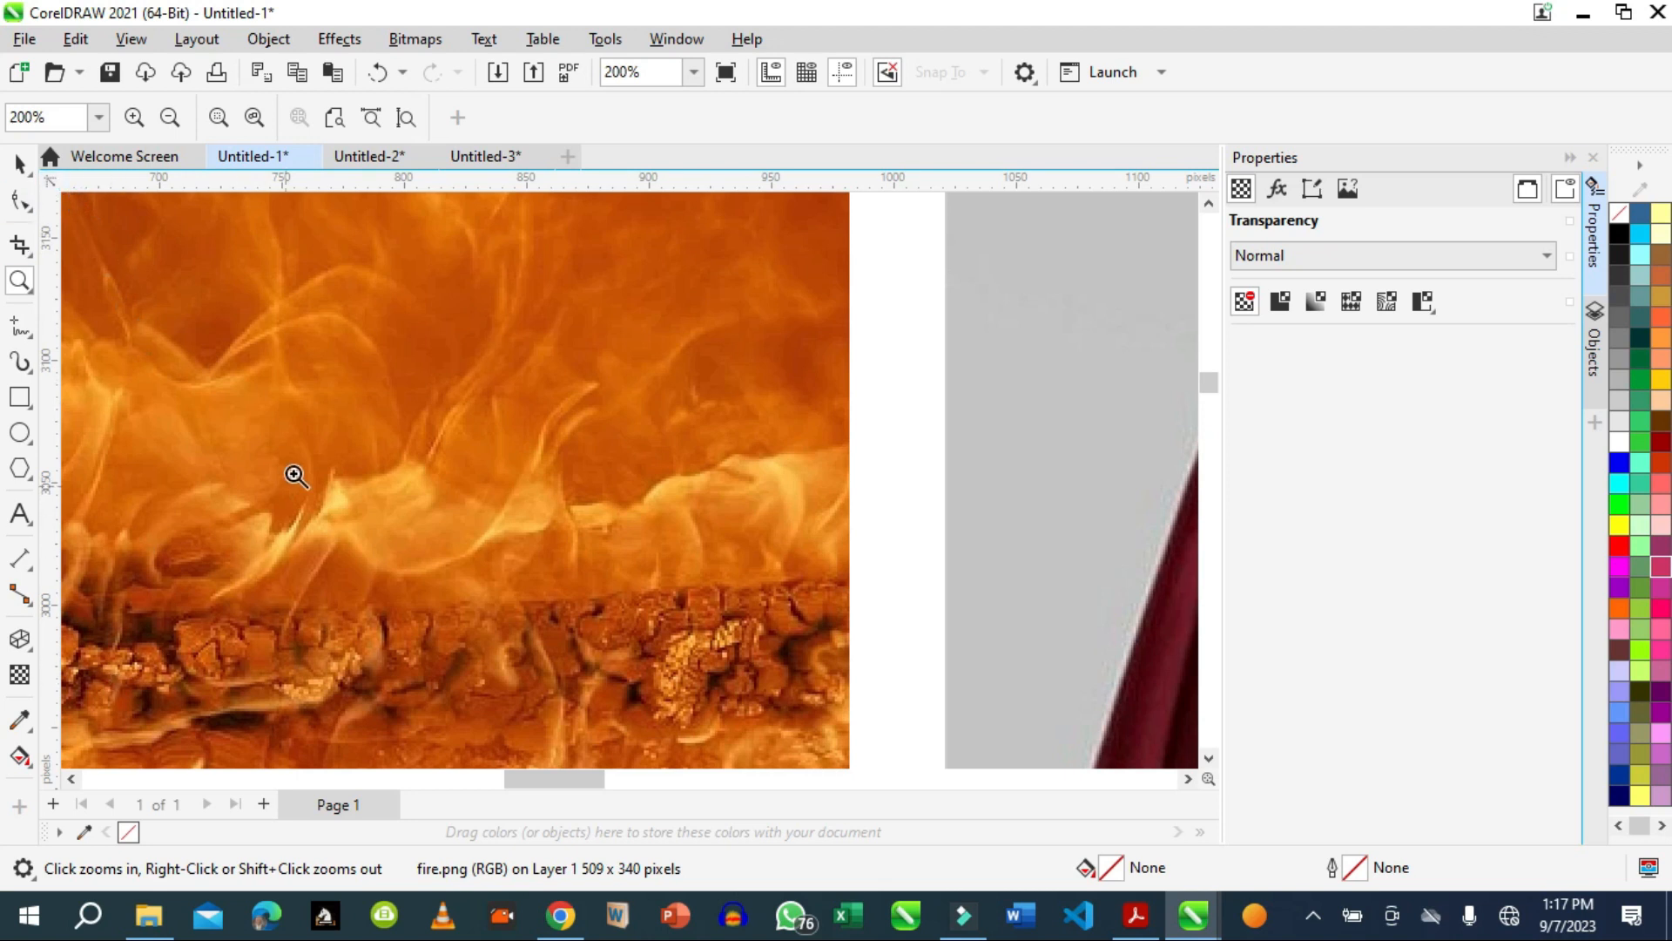
left_click(1280, 302)
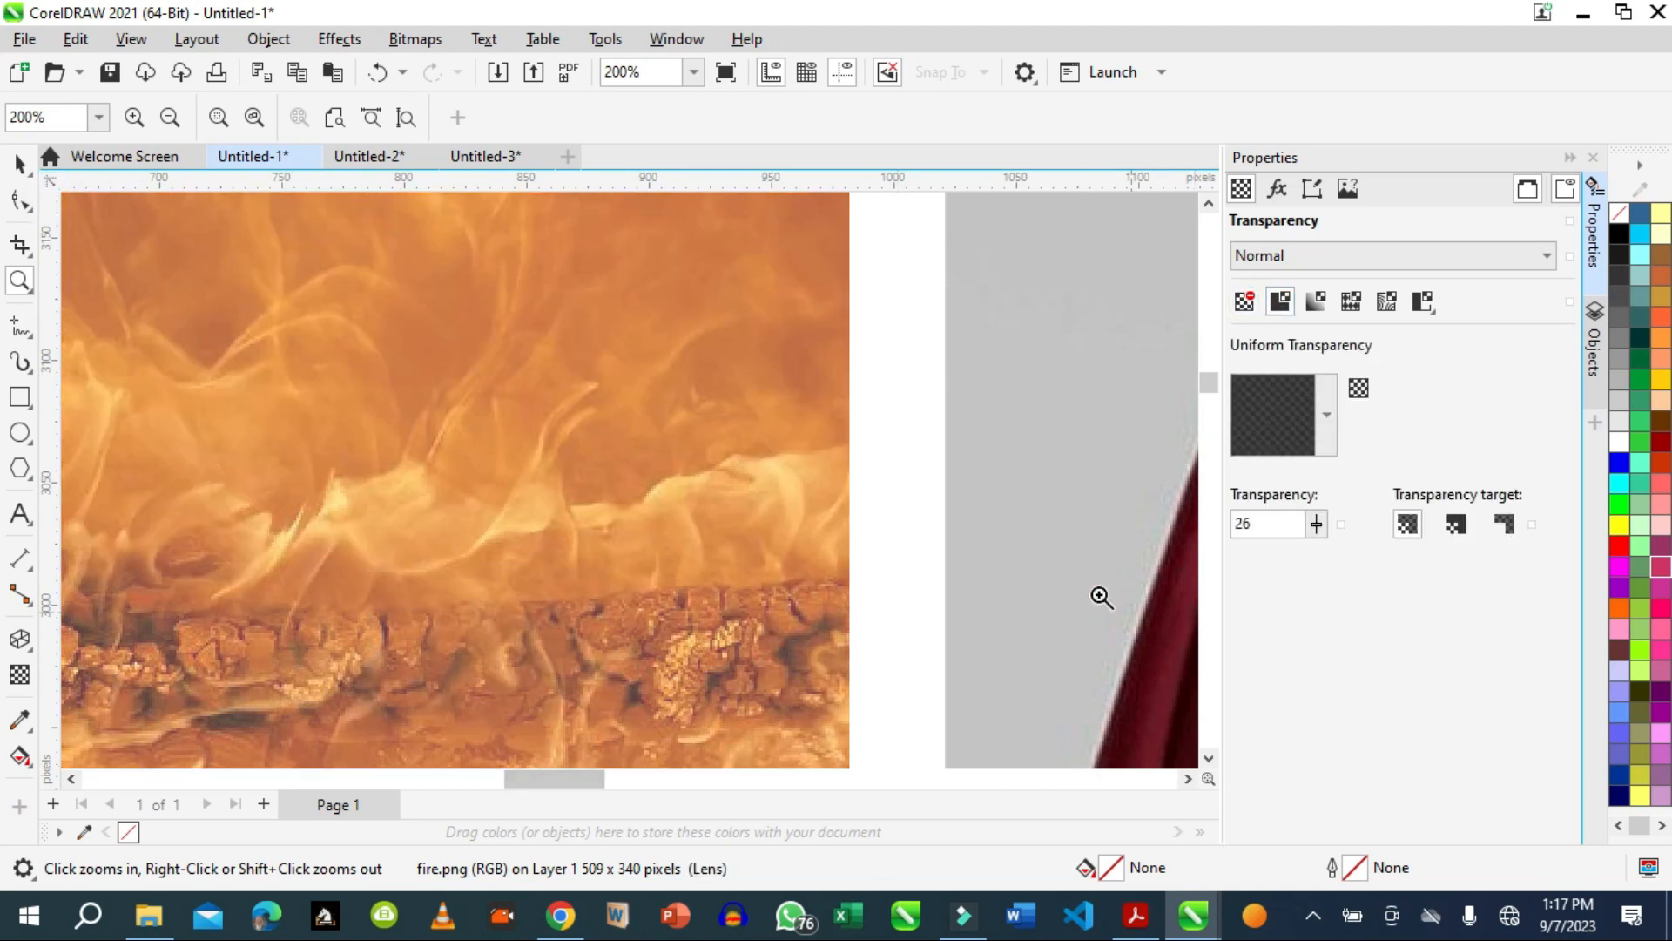
Place the orange fire image over the skirt of the red dress and stretch it vertically to about 617 px high.
scroll(1025, 565, "down", 3)
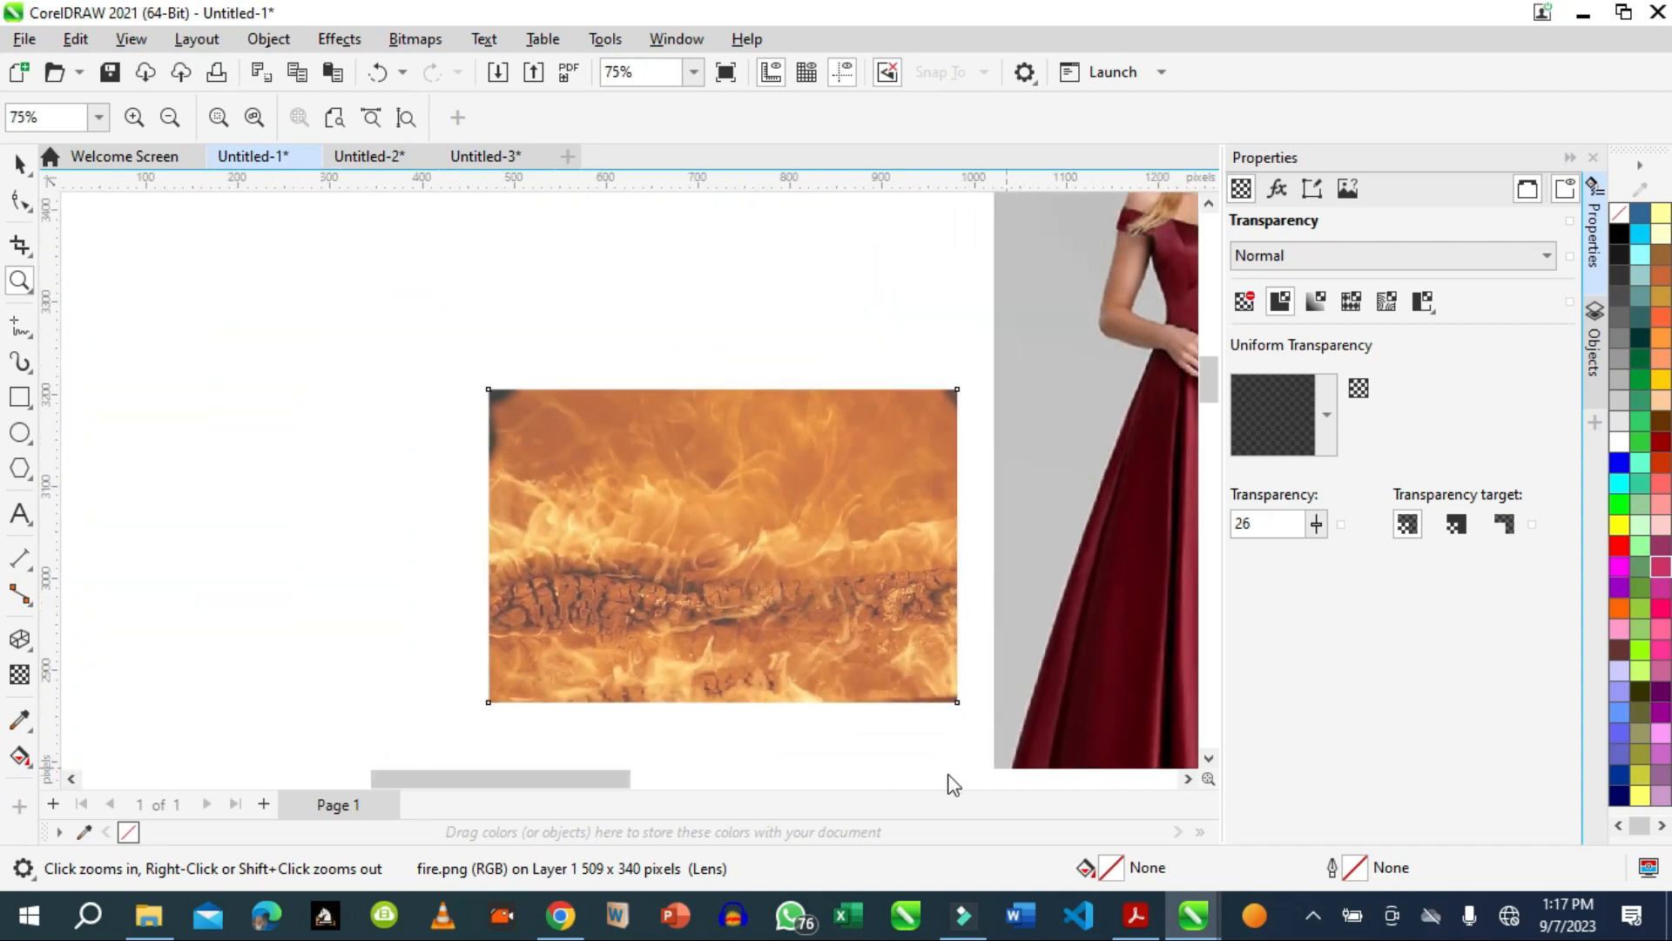
left_click_drag(578, 780, 739, 813)
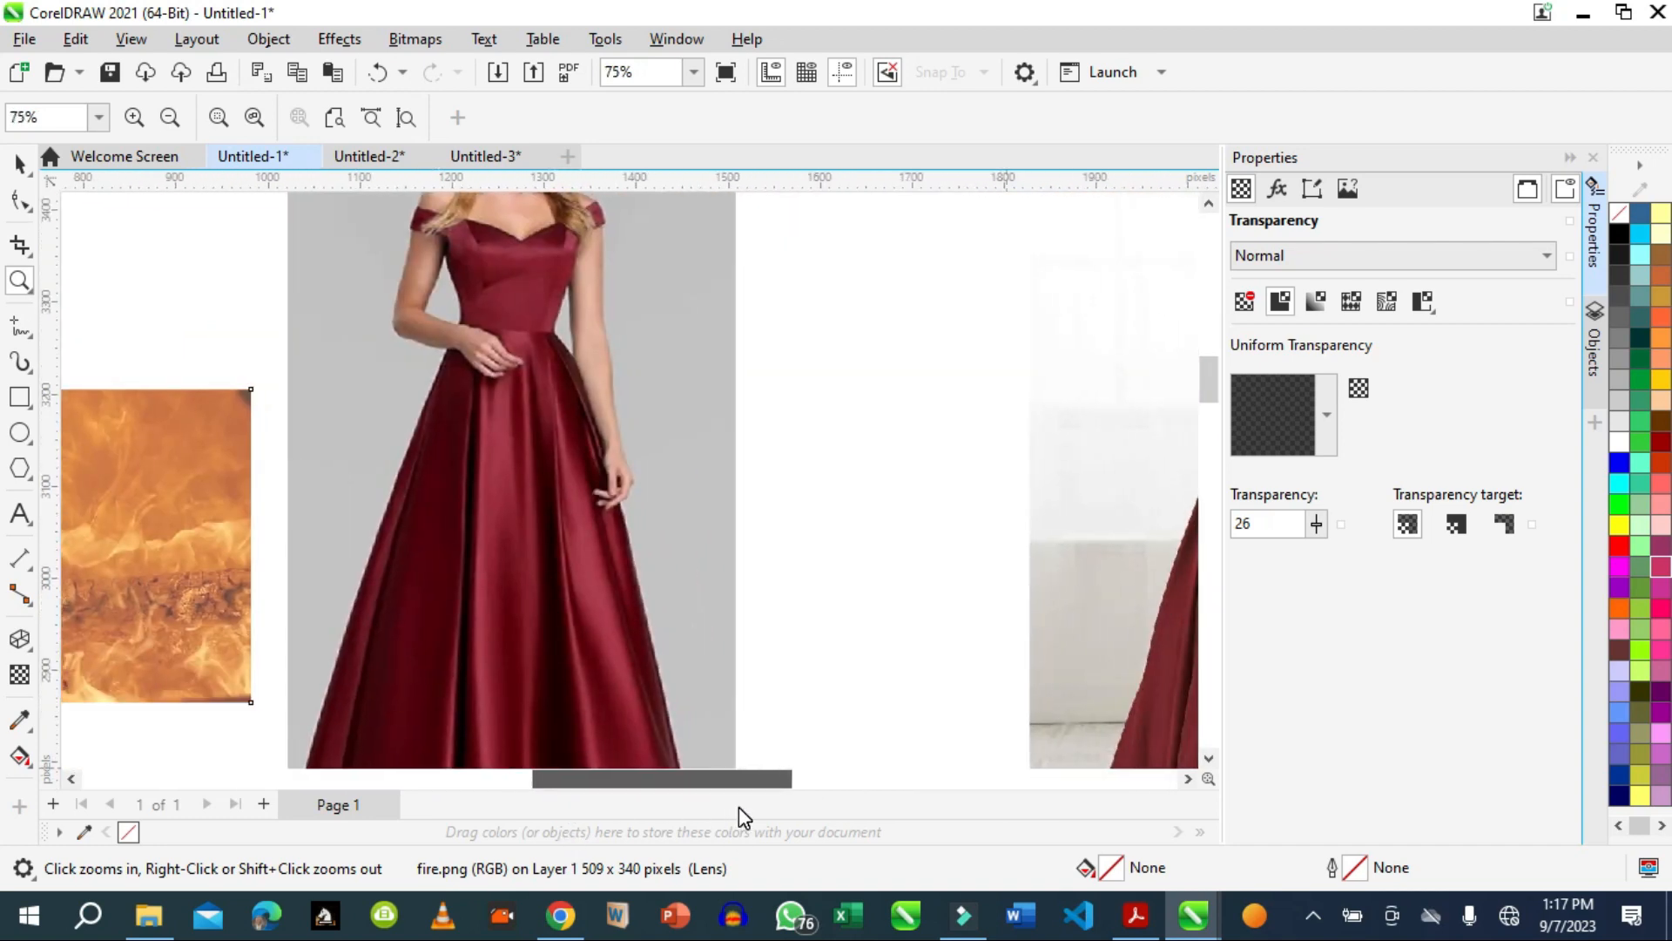
left_click(18, 165)
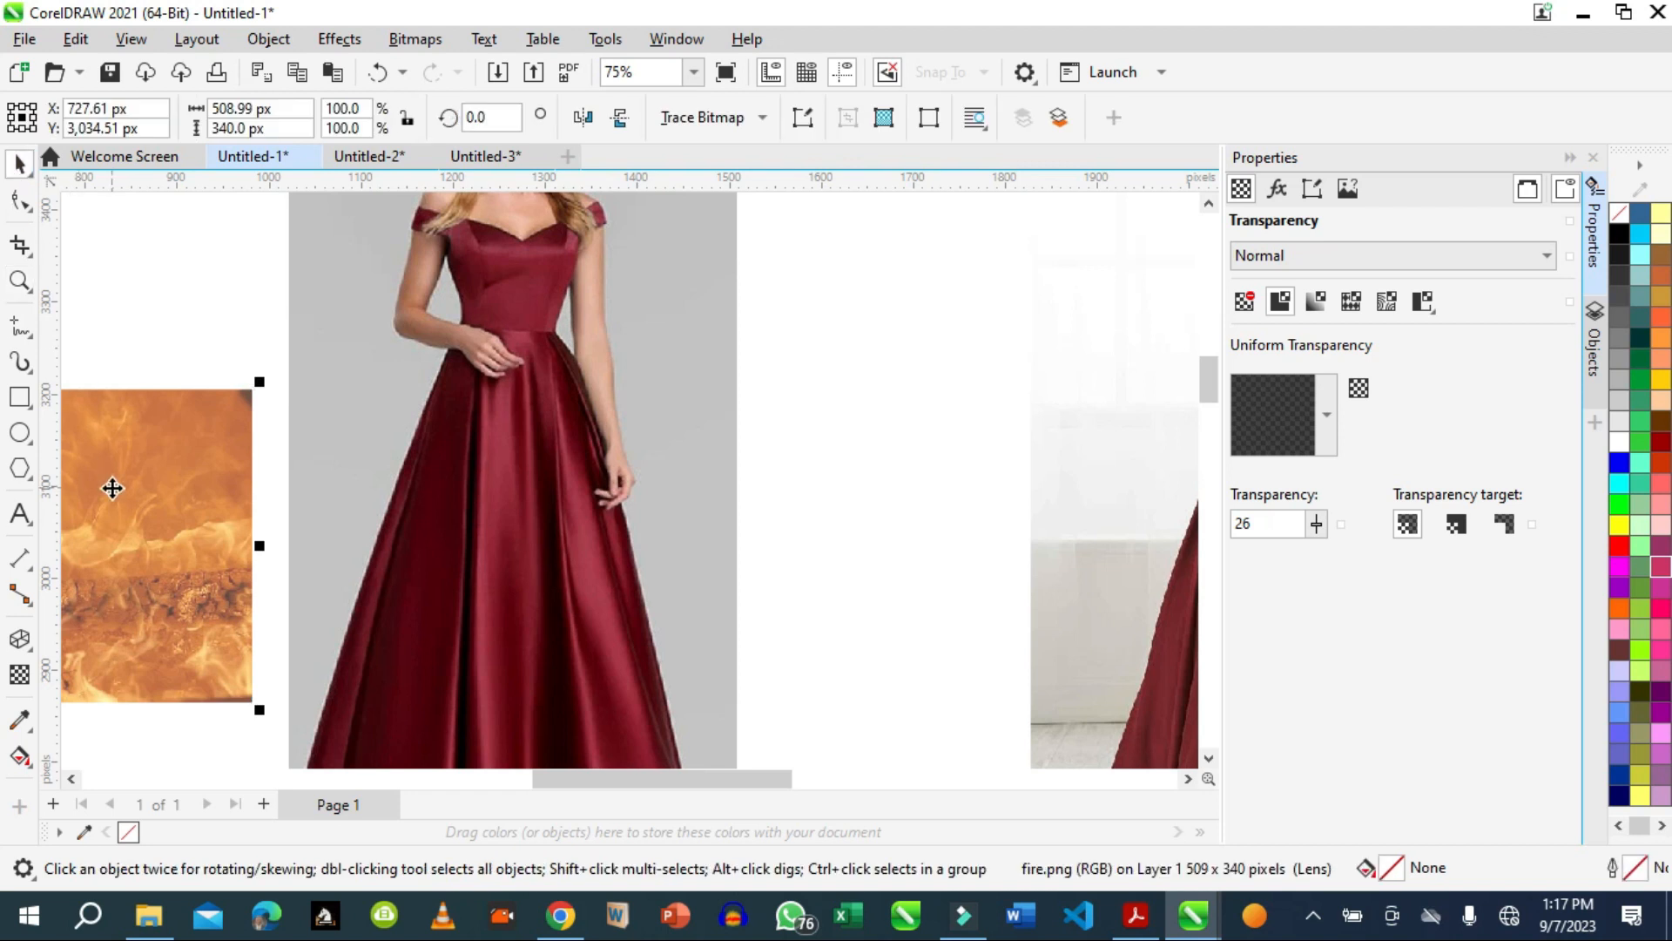
left_click_drag(112, 485, 582, 522)
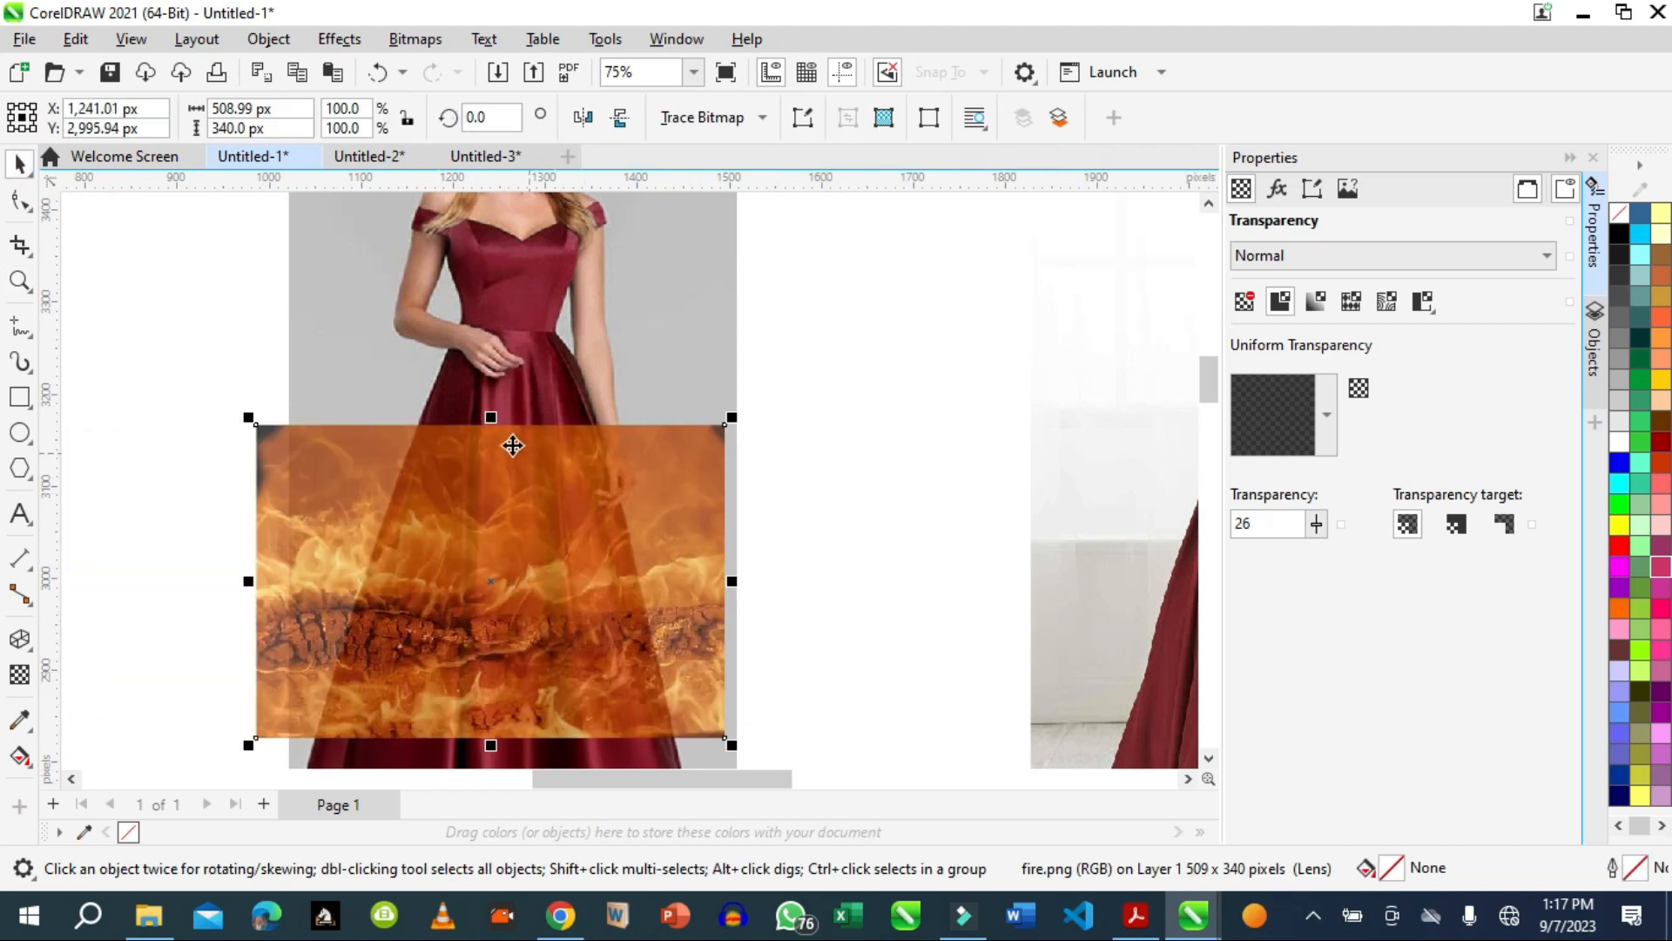
left_click_drag(491, 421, 505, 346)
scroll(1209, 394, "down", 3)
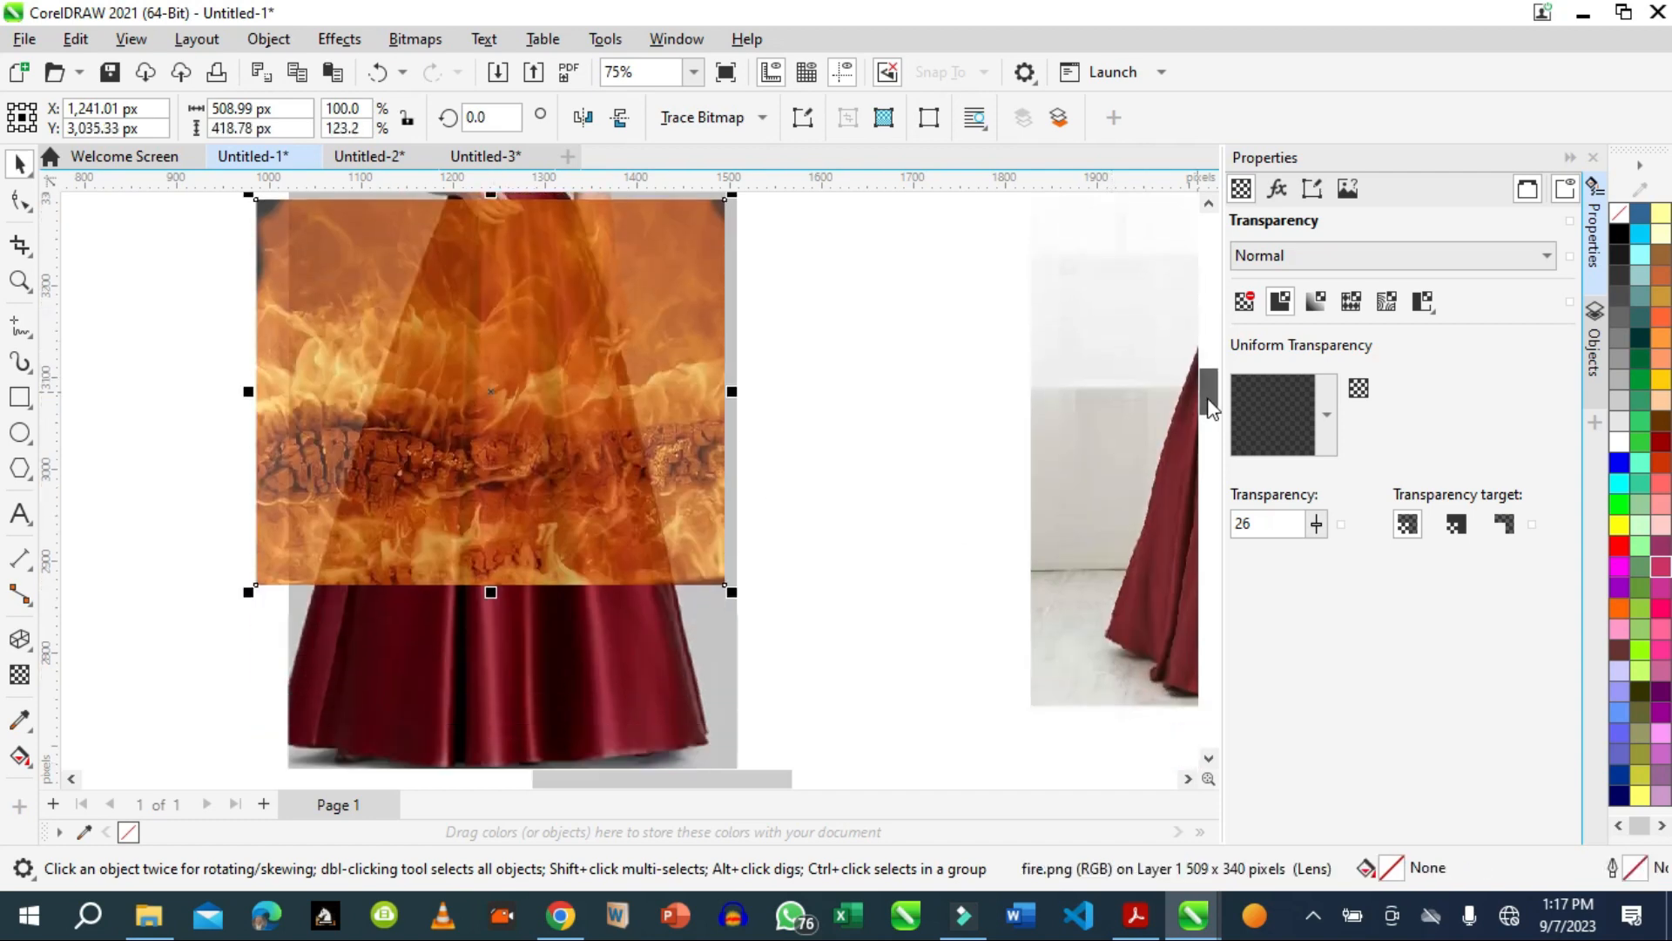
left_click_drag(491, 473, 481, 656)
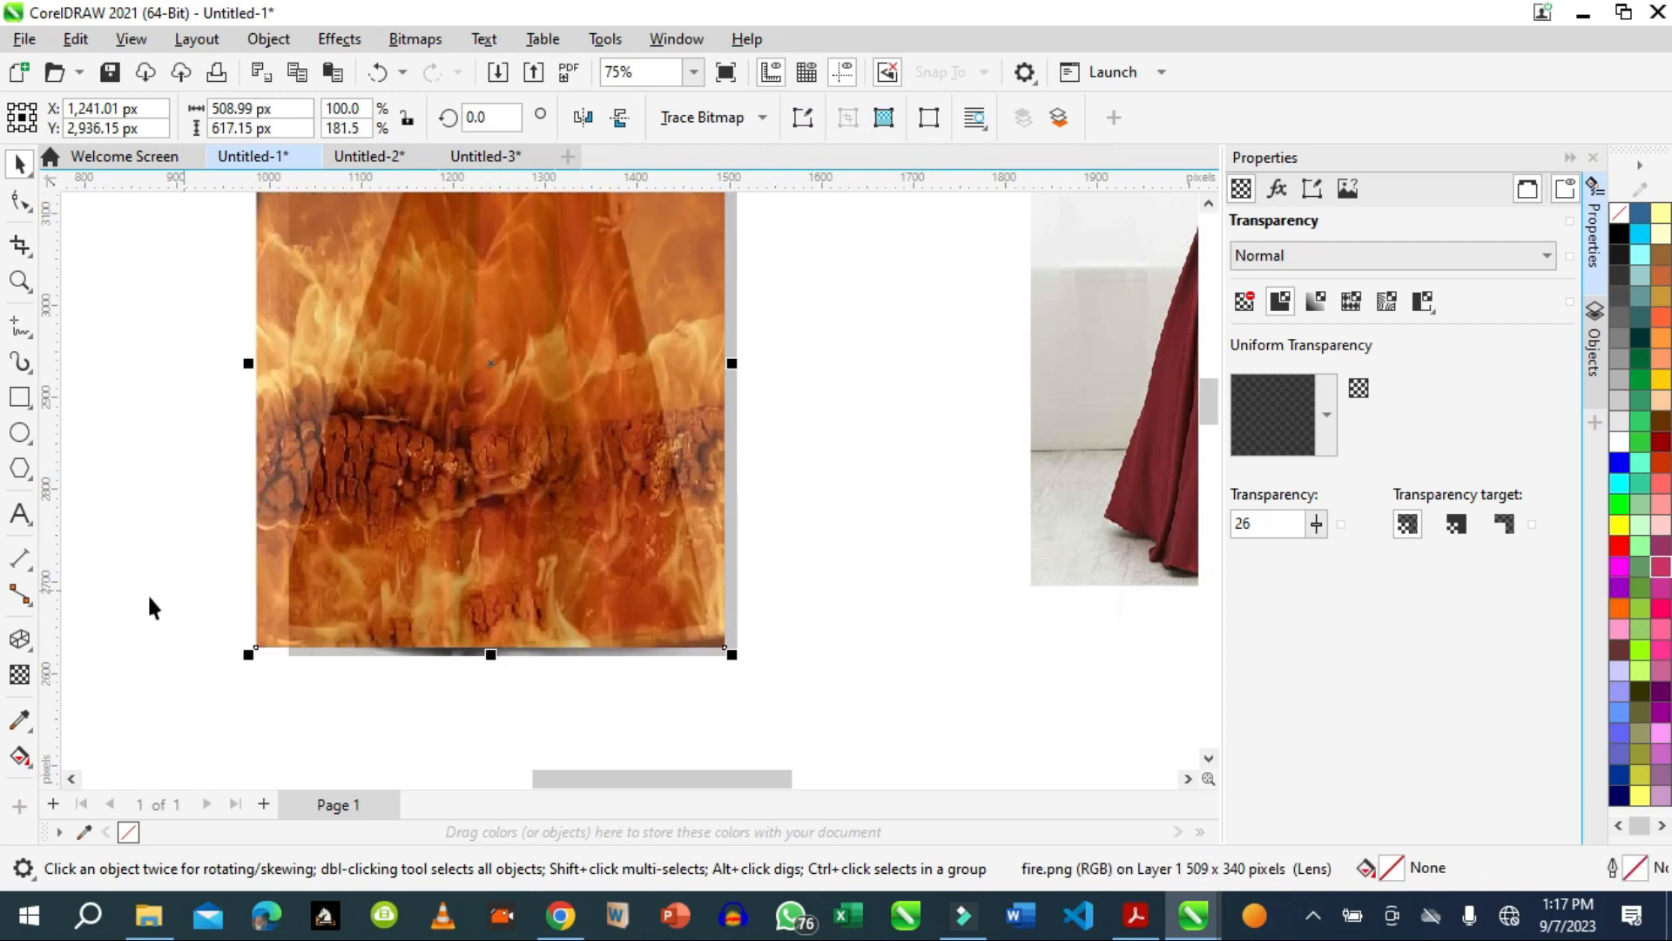
Apply an envelope to the fire image, adding nodes and pulling its upper-left part in along the skirt's left edge to the waist.
left_click(20, 641)
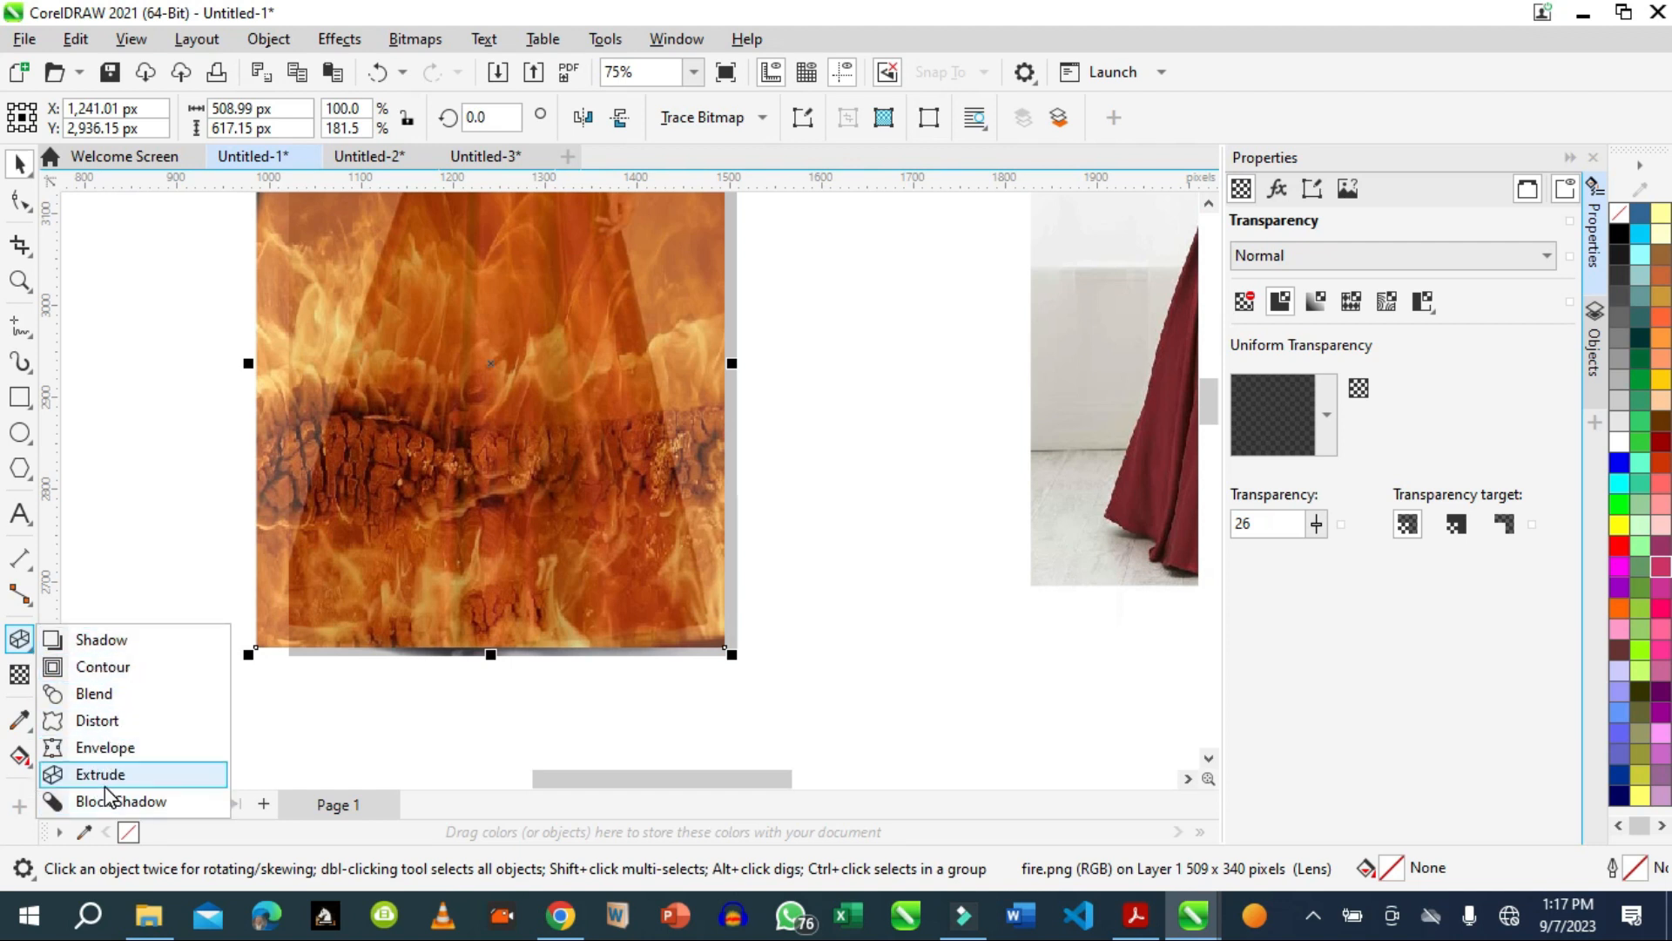
left_click(113, 750)
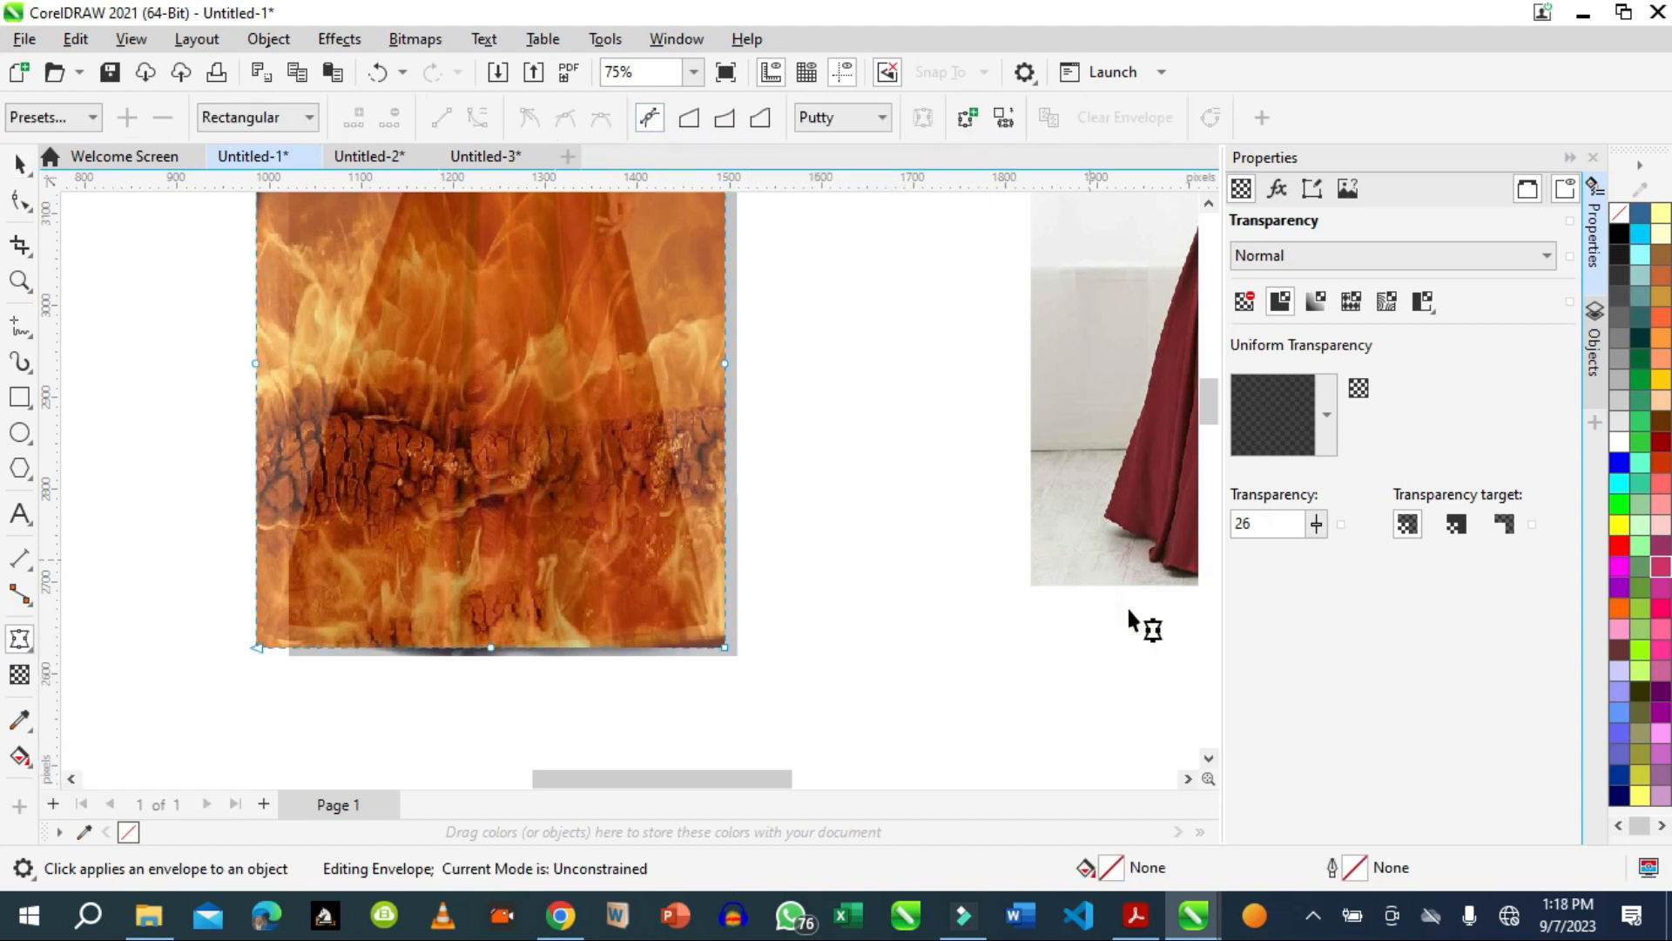
scroll(1215, 409, "up", 3)
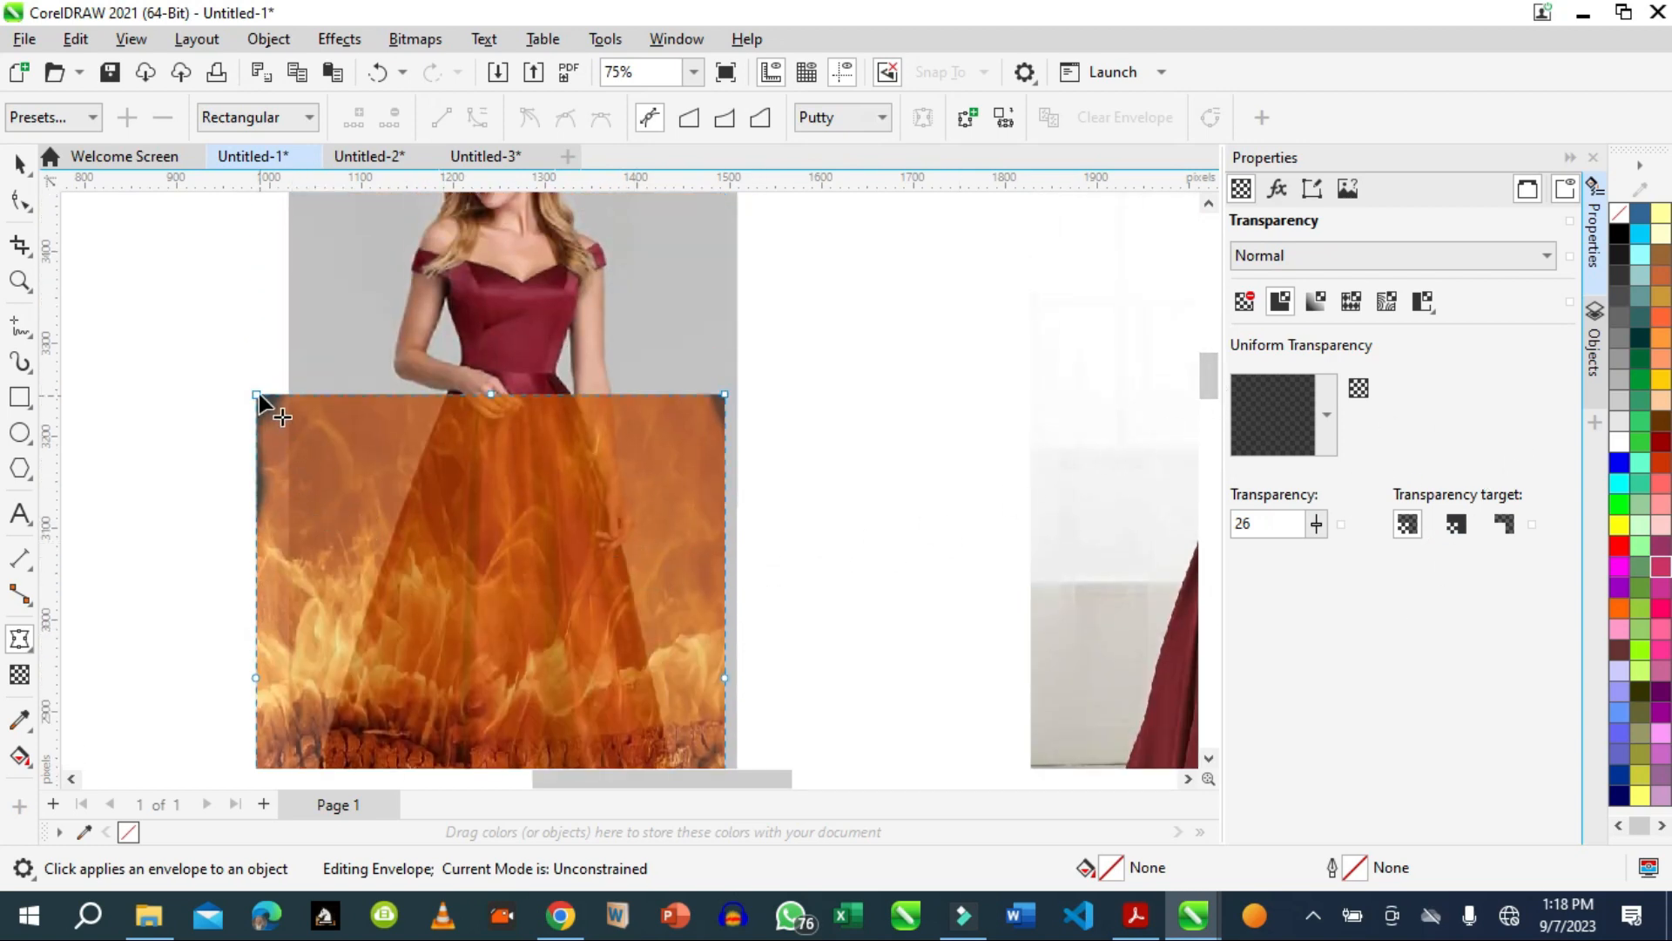
left_click(355, 393)
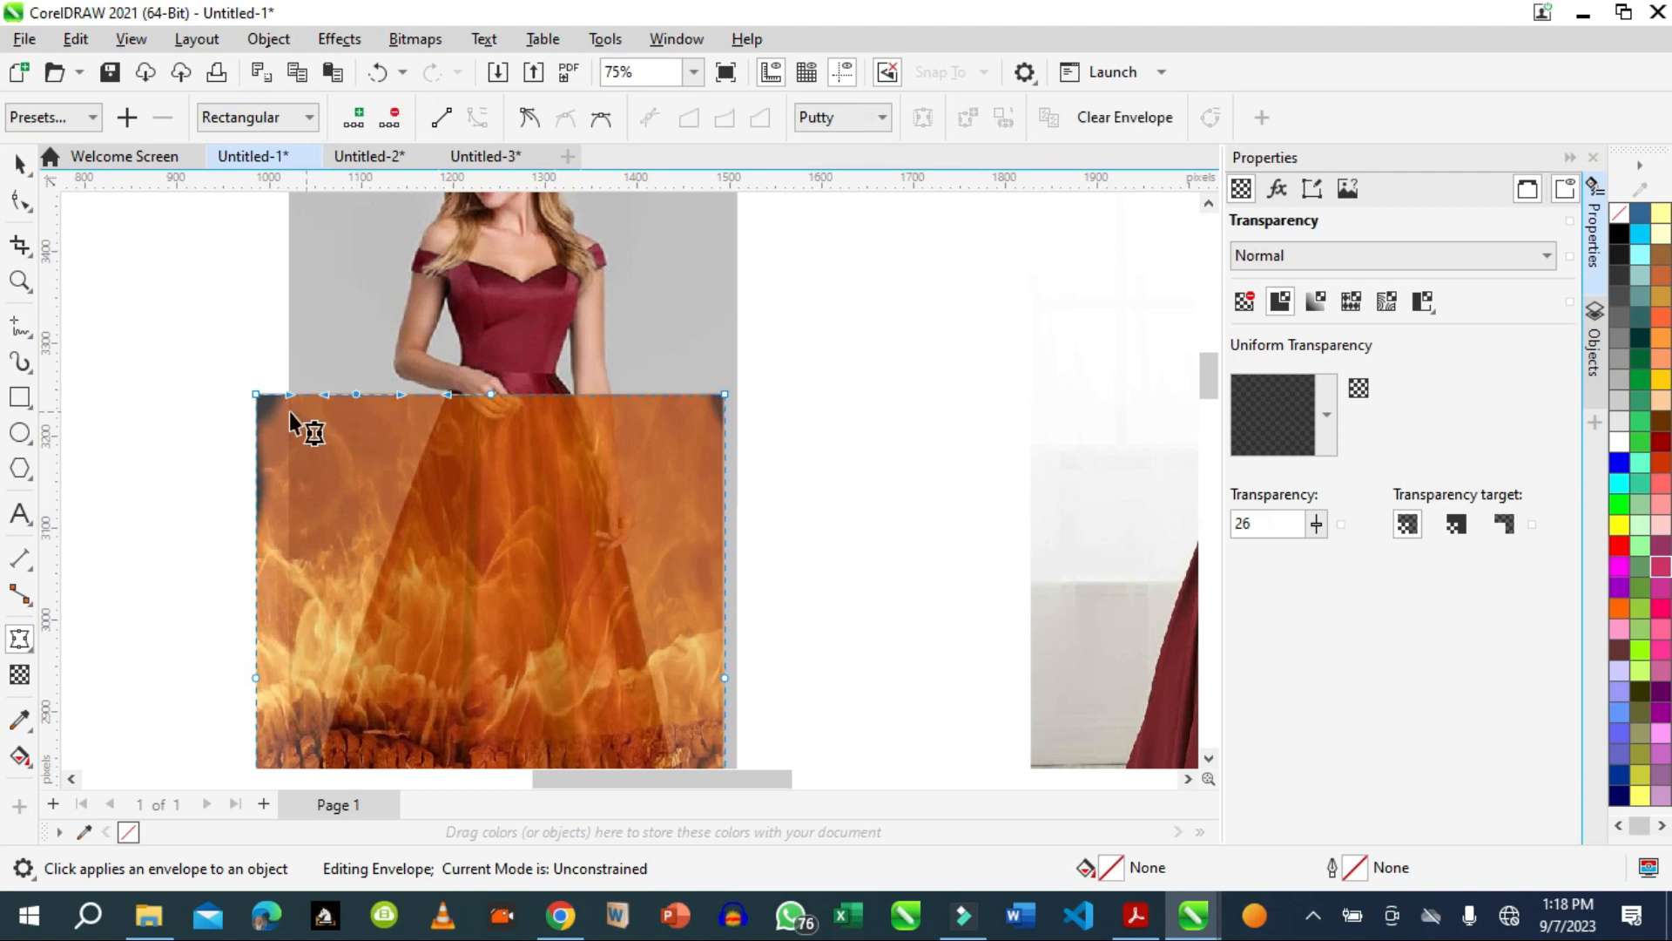
left_click_drag(256, 396, 325, 470)
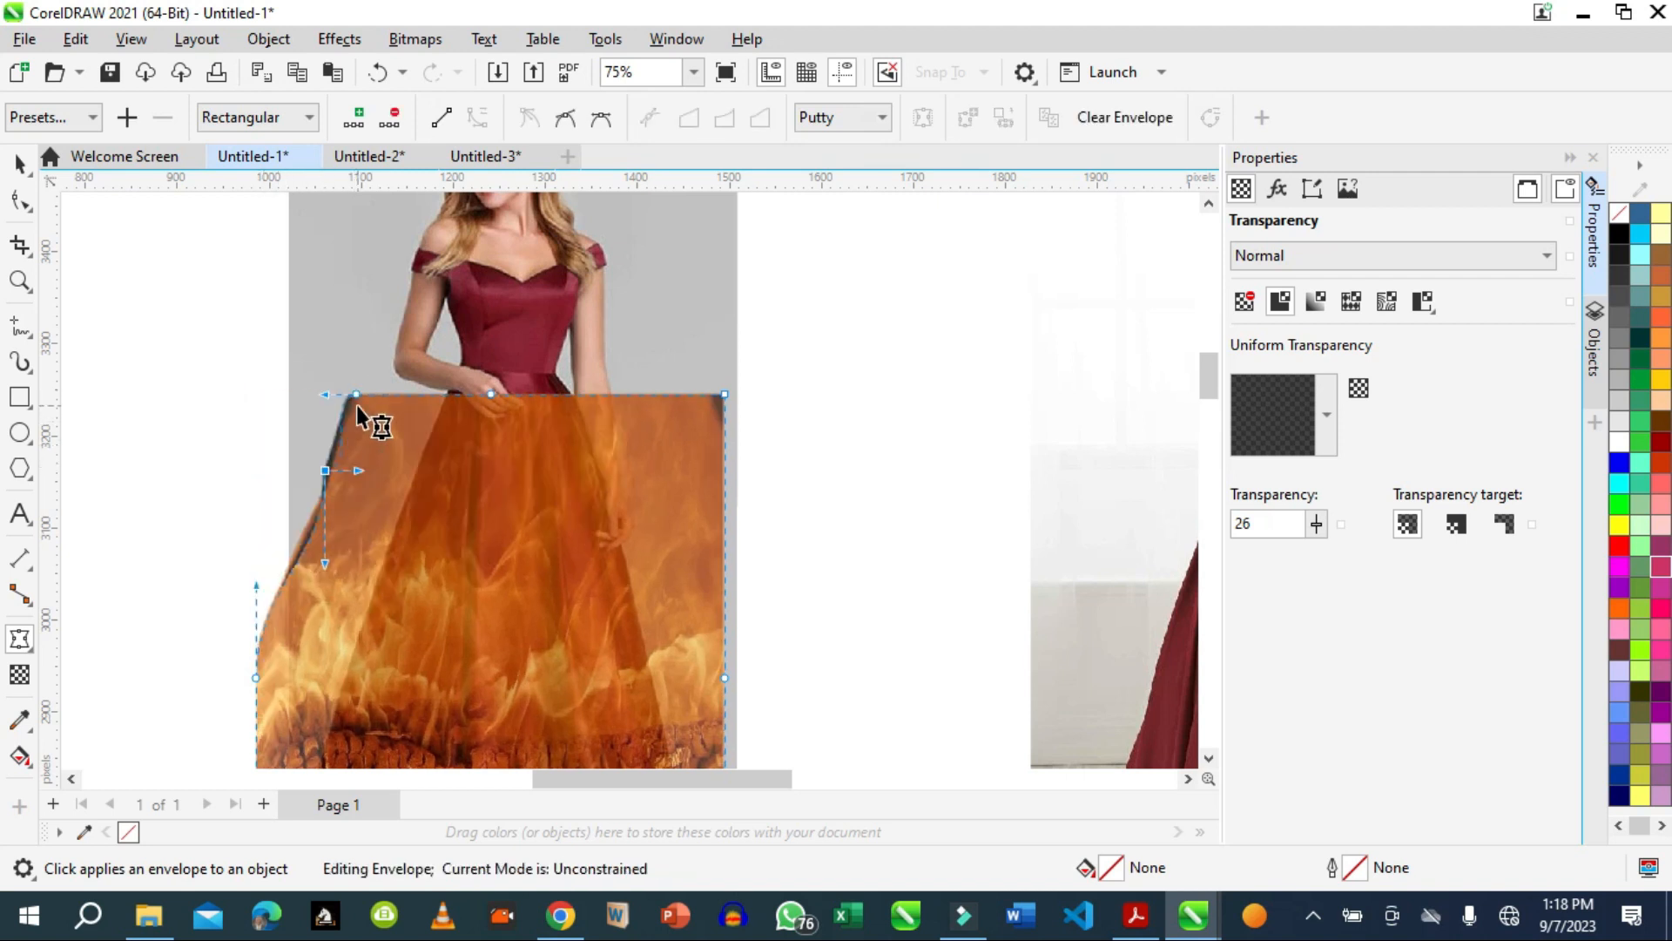
left_click_drag(356, 395, 390, 406)
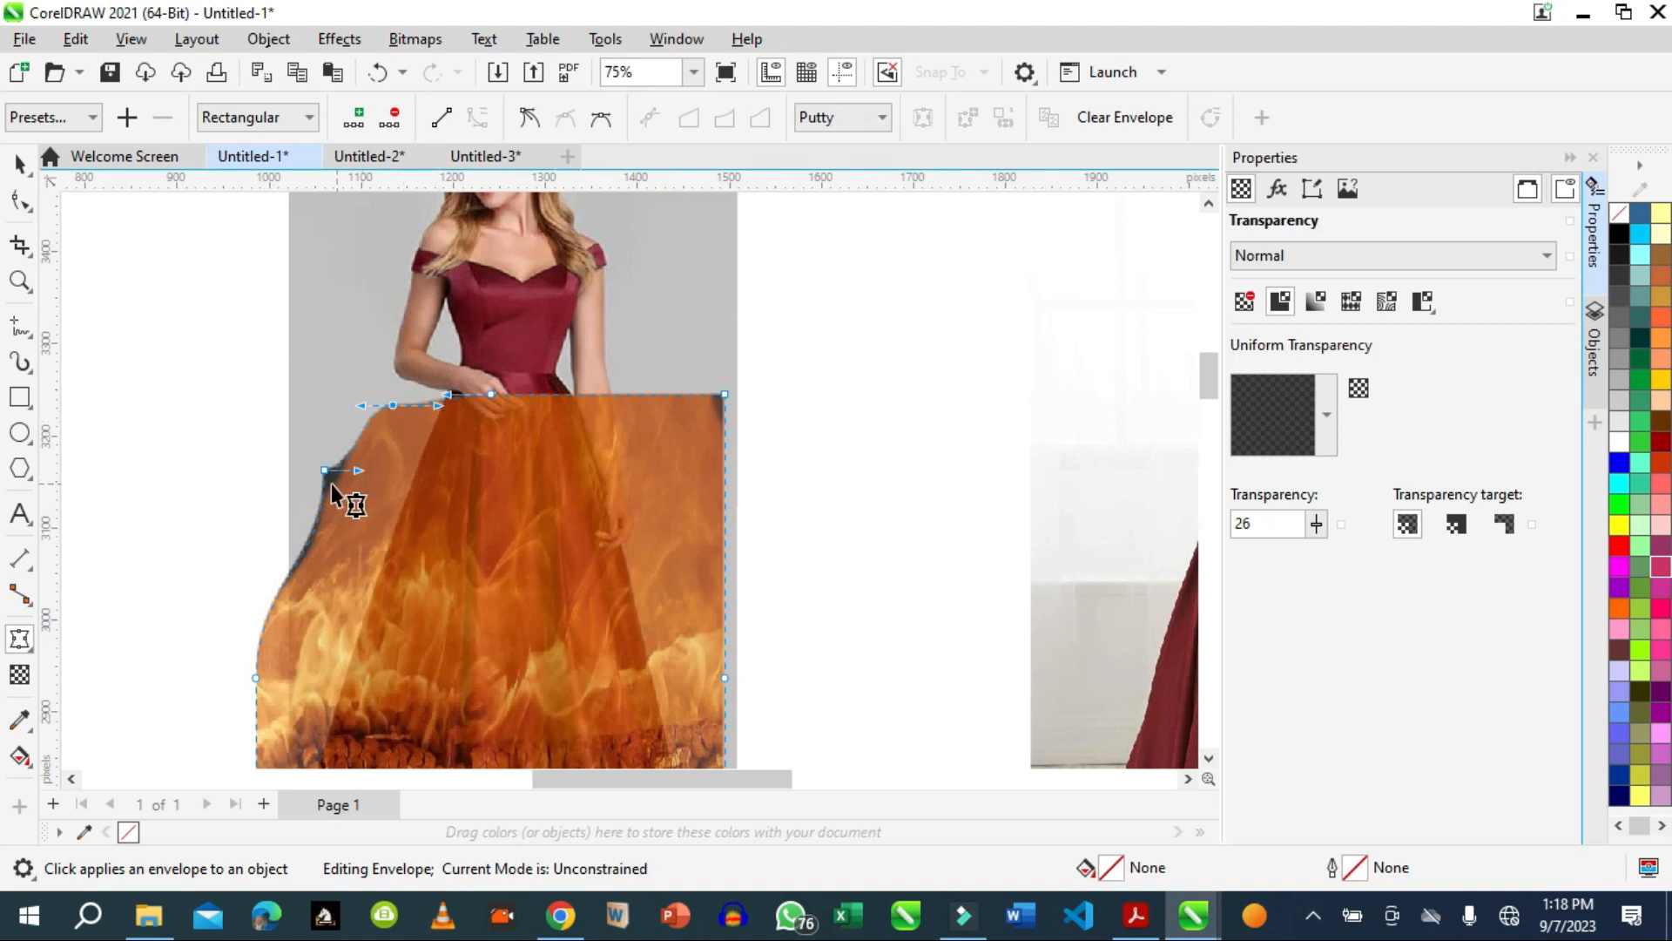
left_click_drag(327, 470, 373, 556)
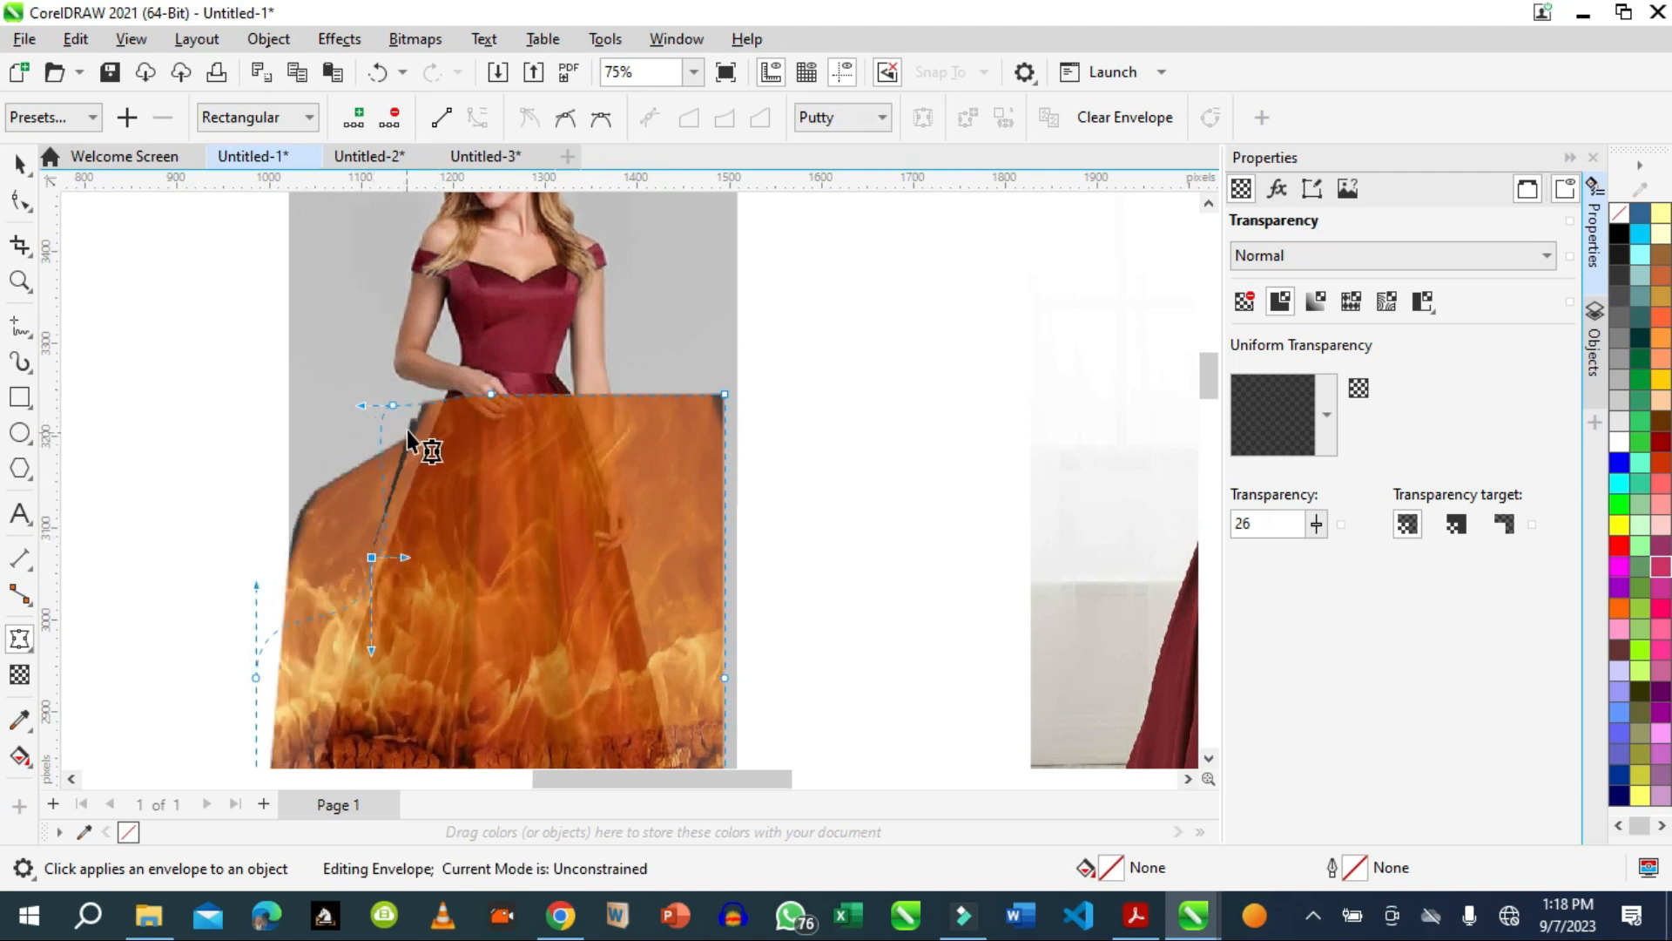
left_click_drag(386, 411, 429, 422)
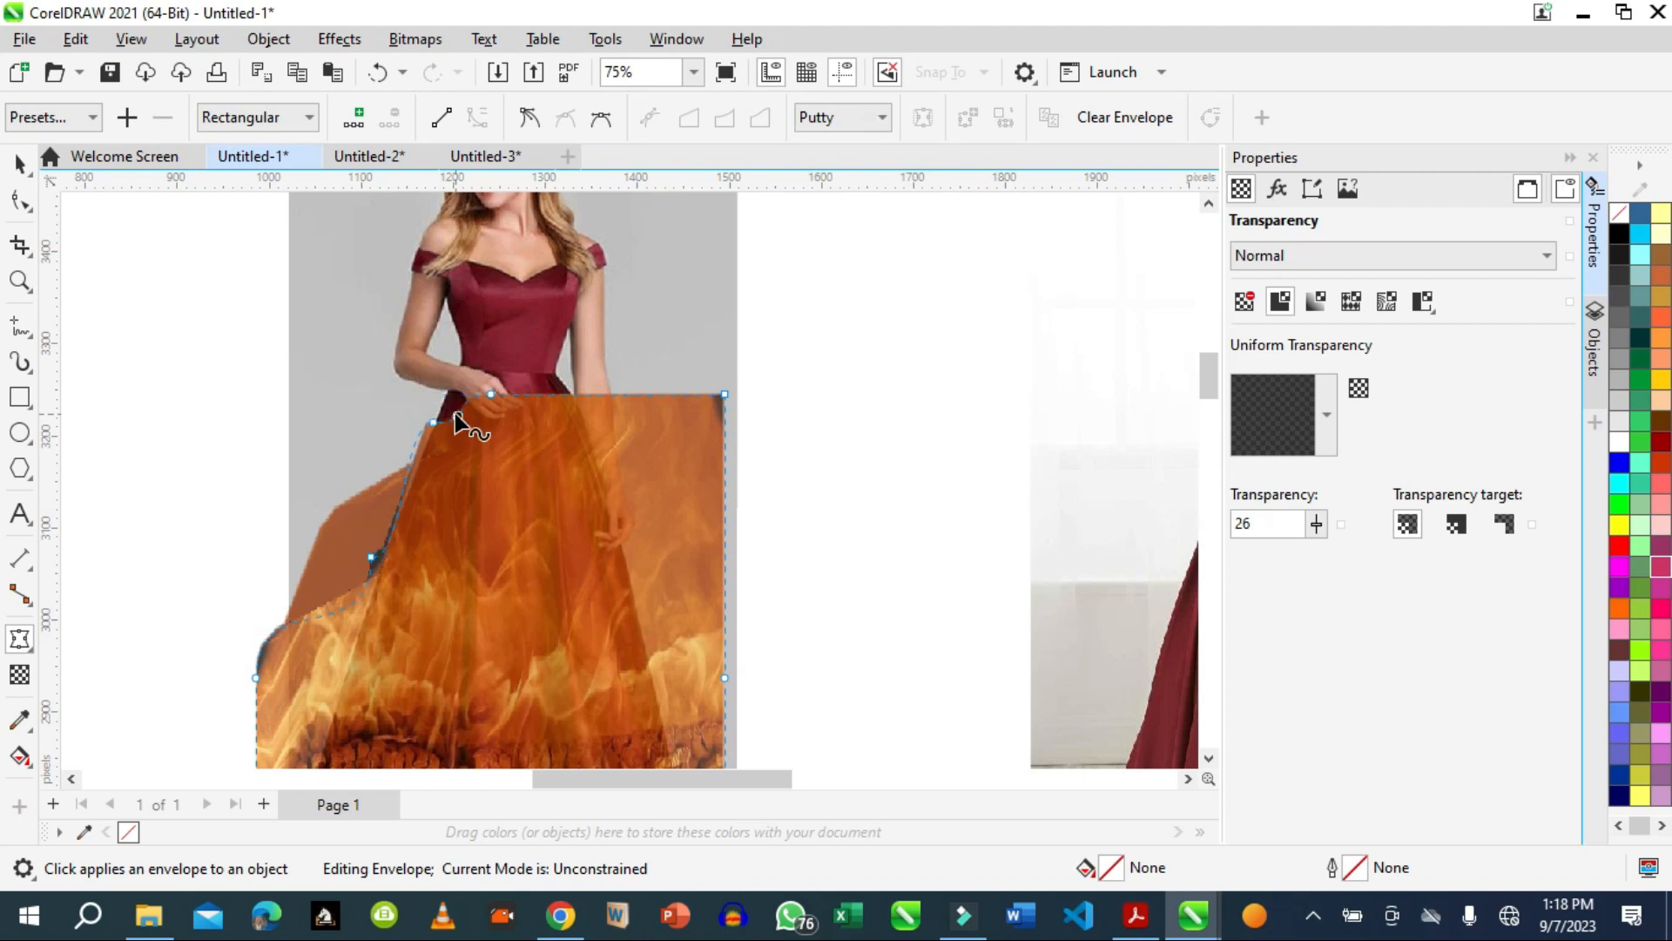
left_click_drag(457, 417, 440, 400)
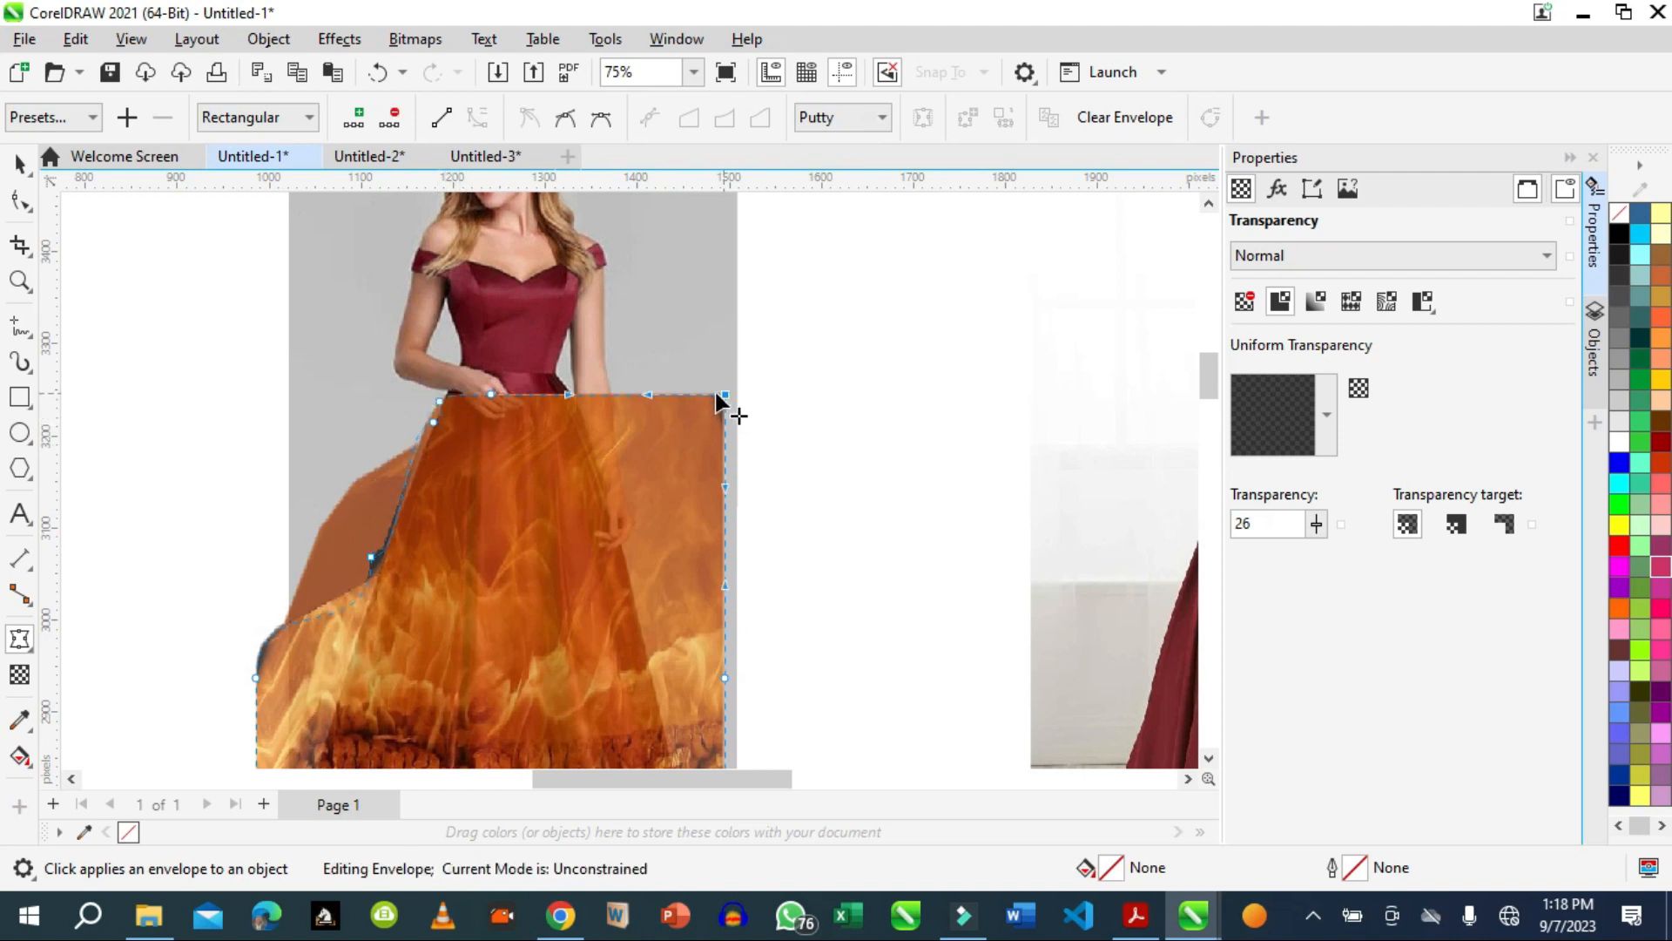
Pull the envelope's right-side nodes in to the skirt's right edge and its lower-left nodes in to the hem and left edge.
left_click_drag(723, 394, 586, 395)
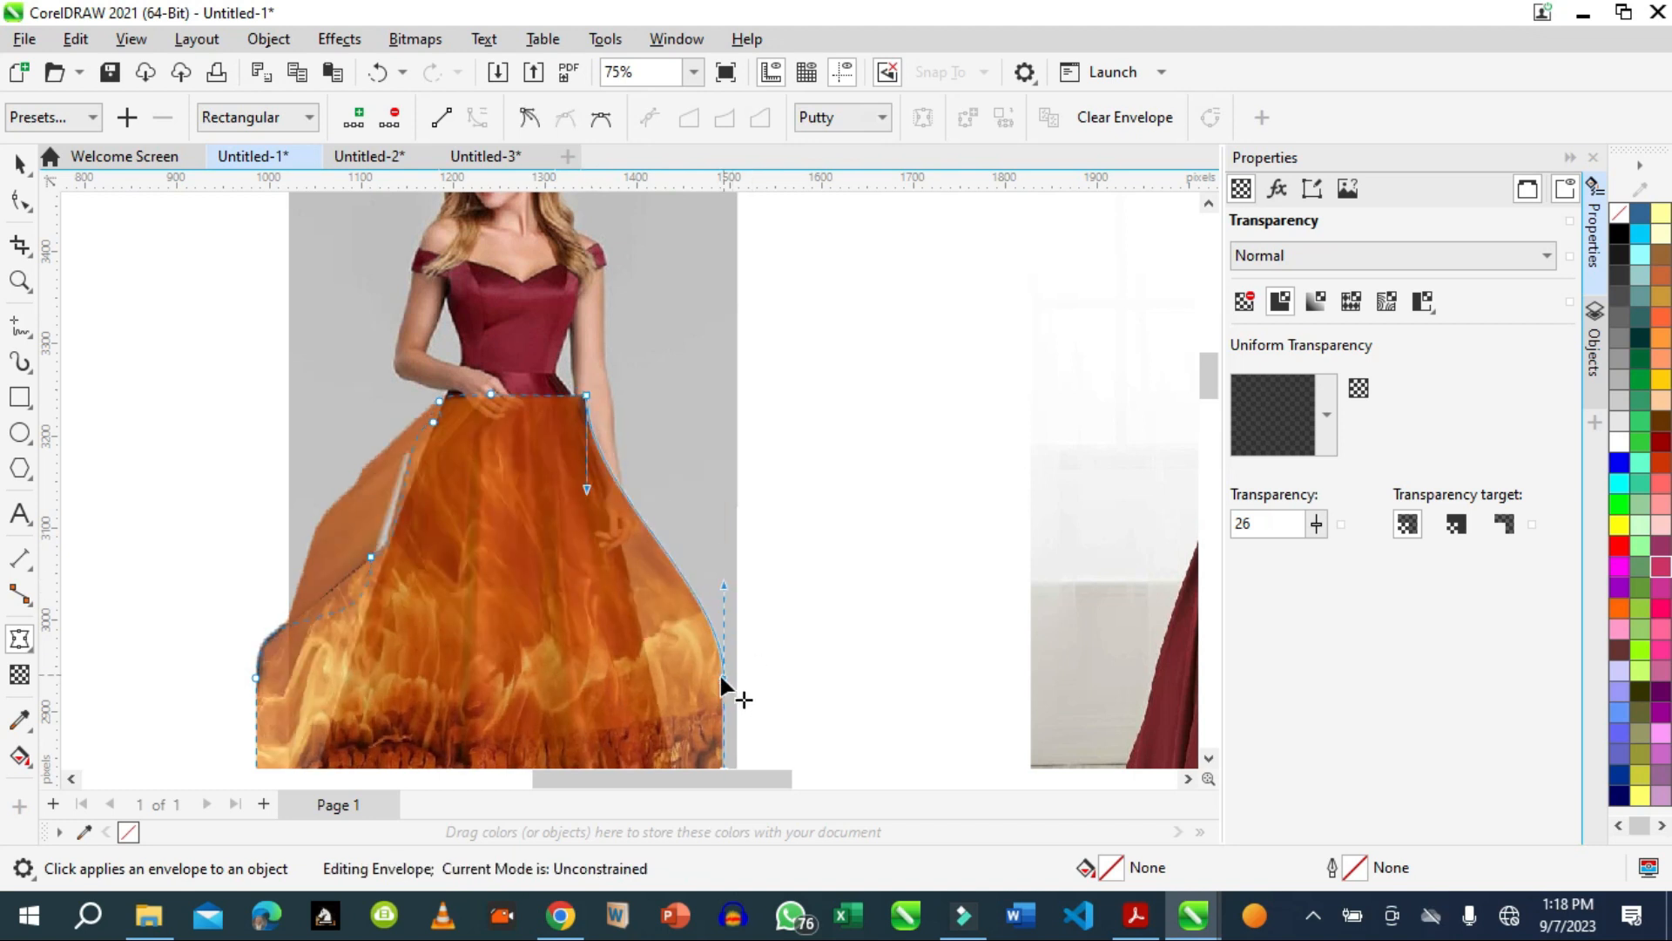
left_click_drag(723, 678, 662, 710)
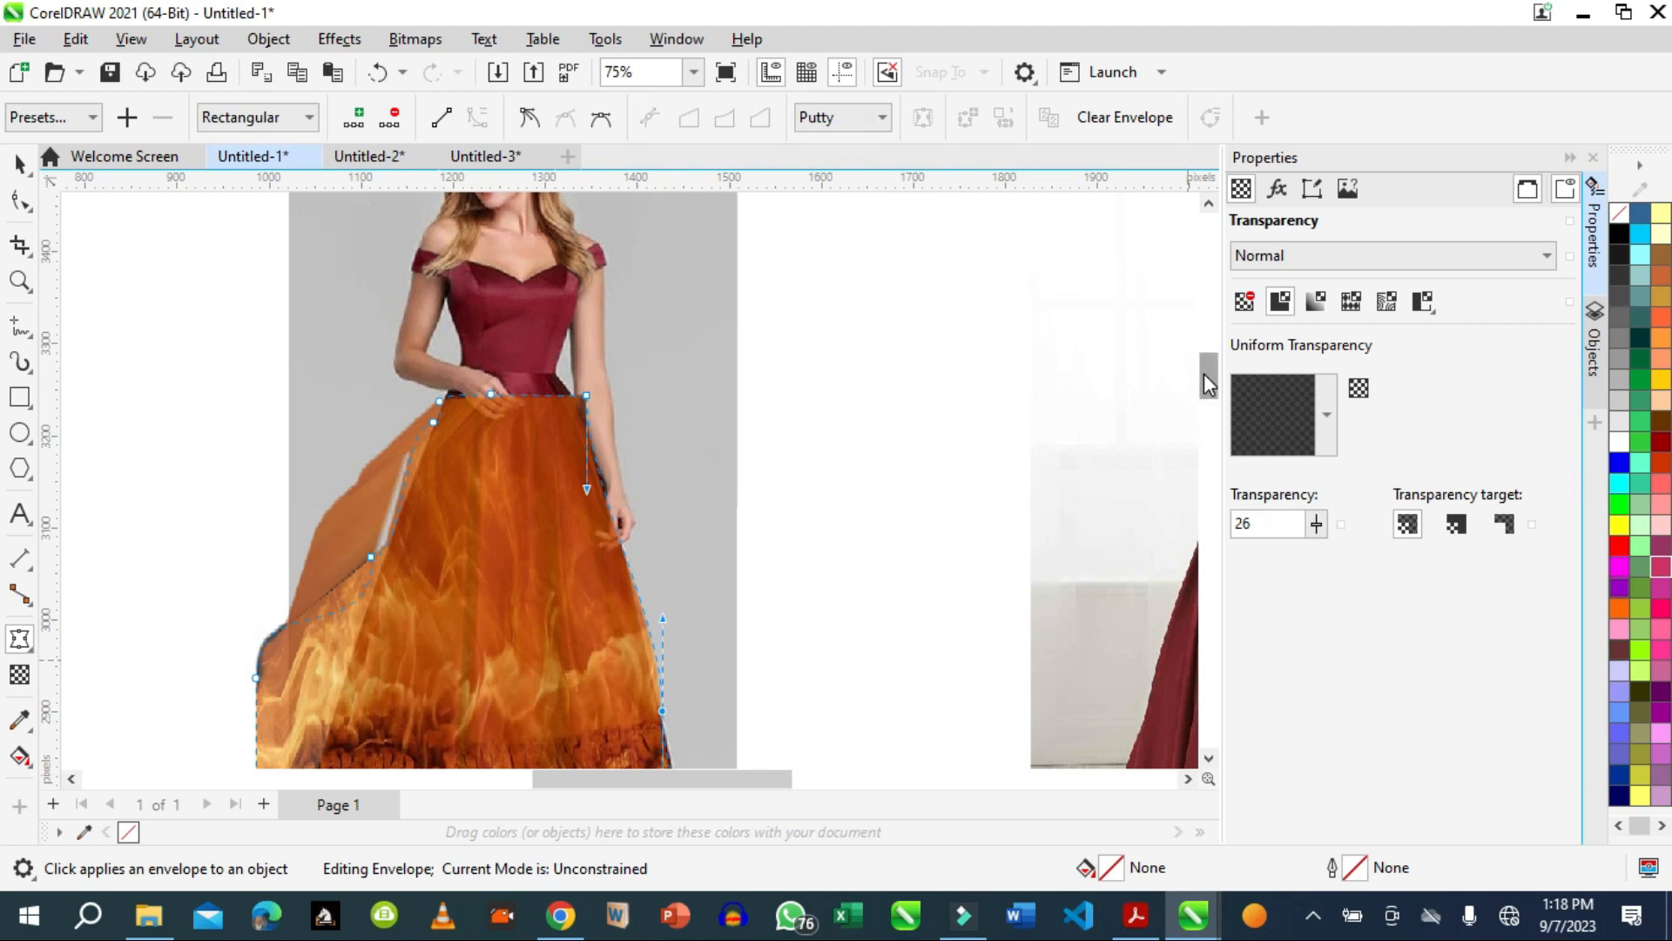
left_click_drag(1208, 383, 1208, 414)
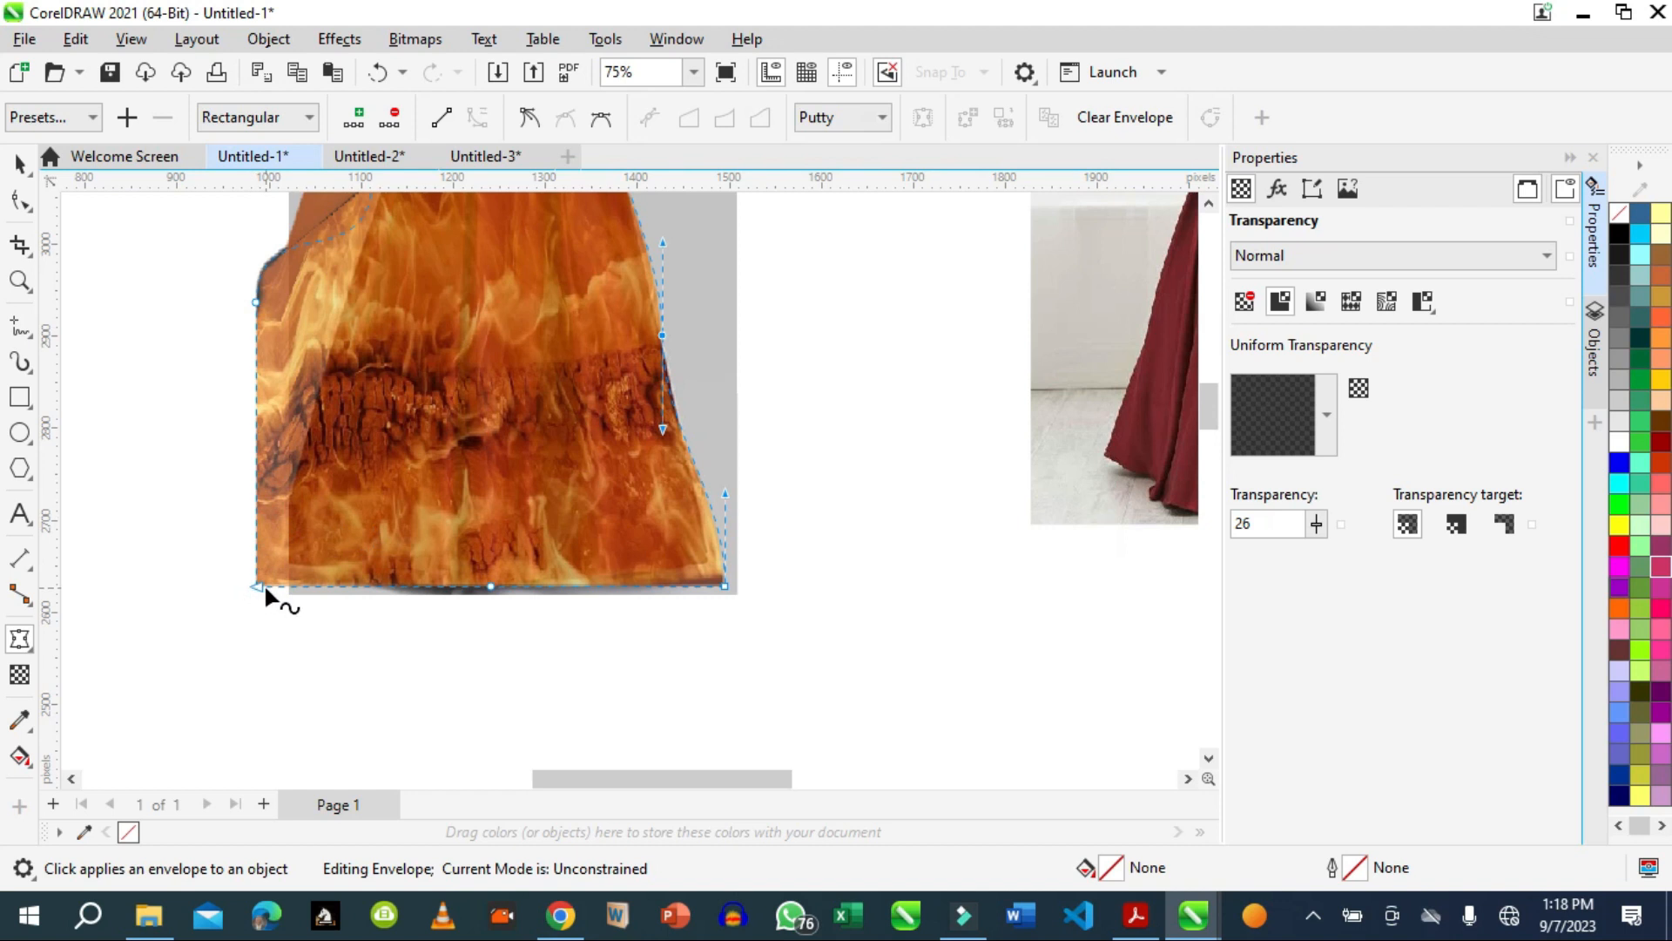
left_click_drag(258, 582, 289, 587)
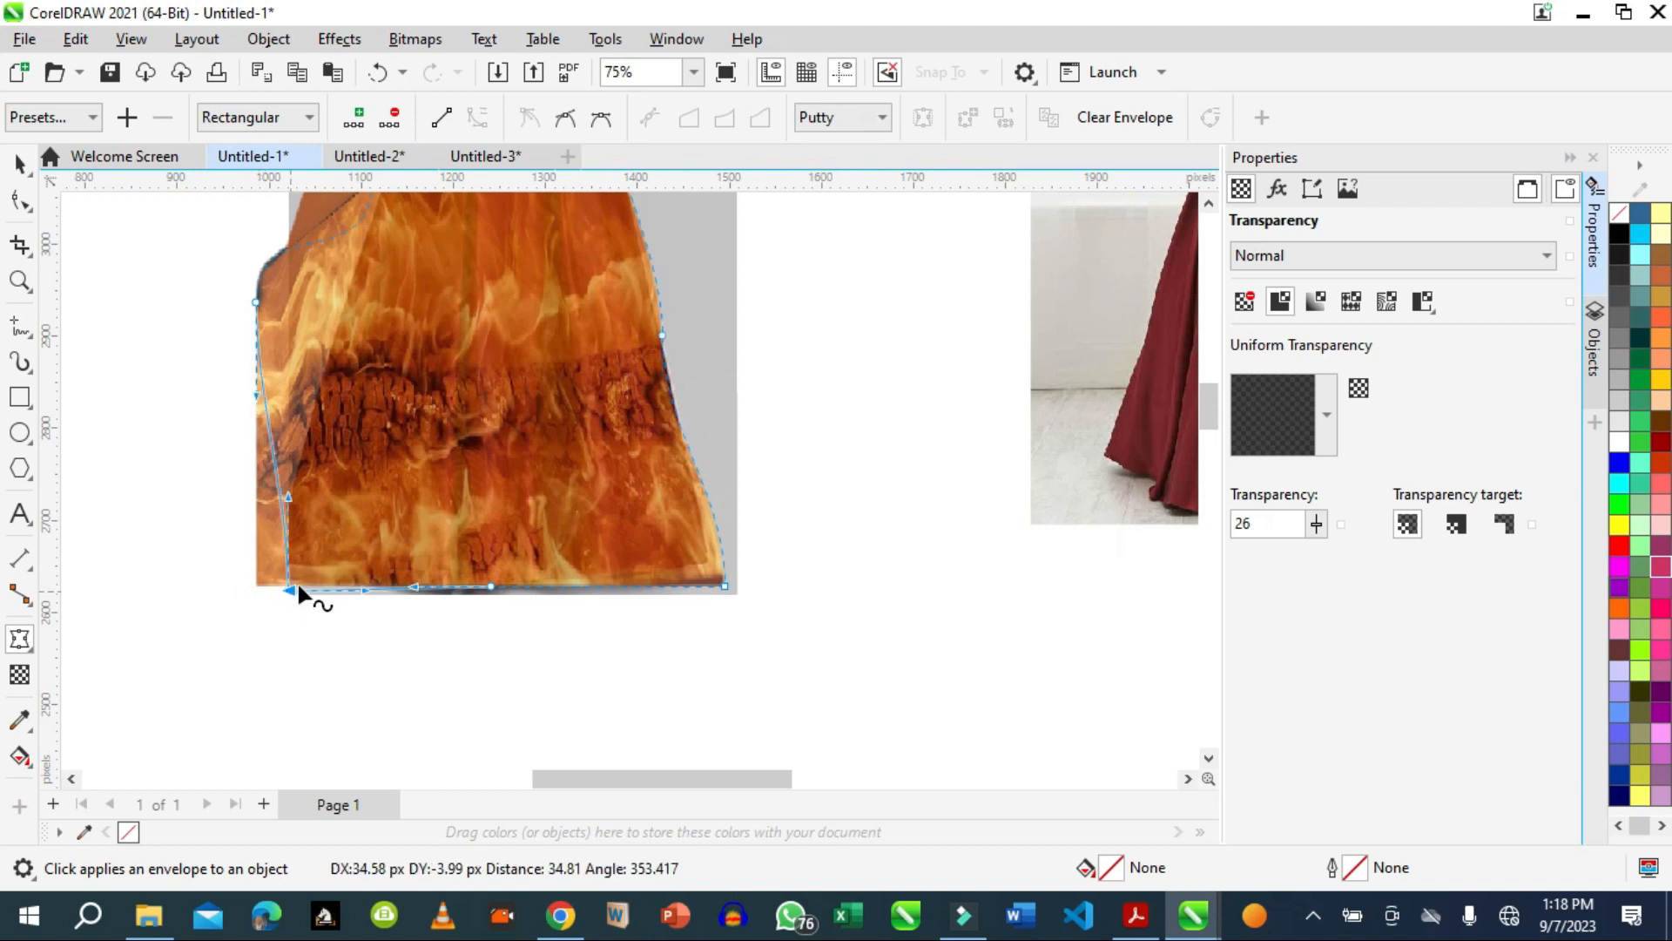
left_click_drag(254, 297, 306, 356)
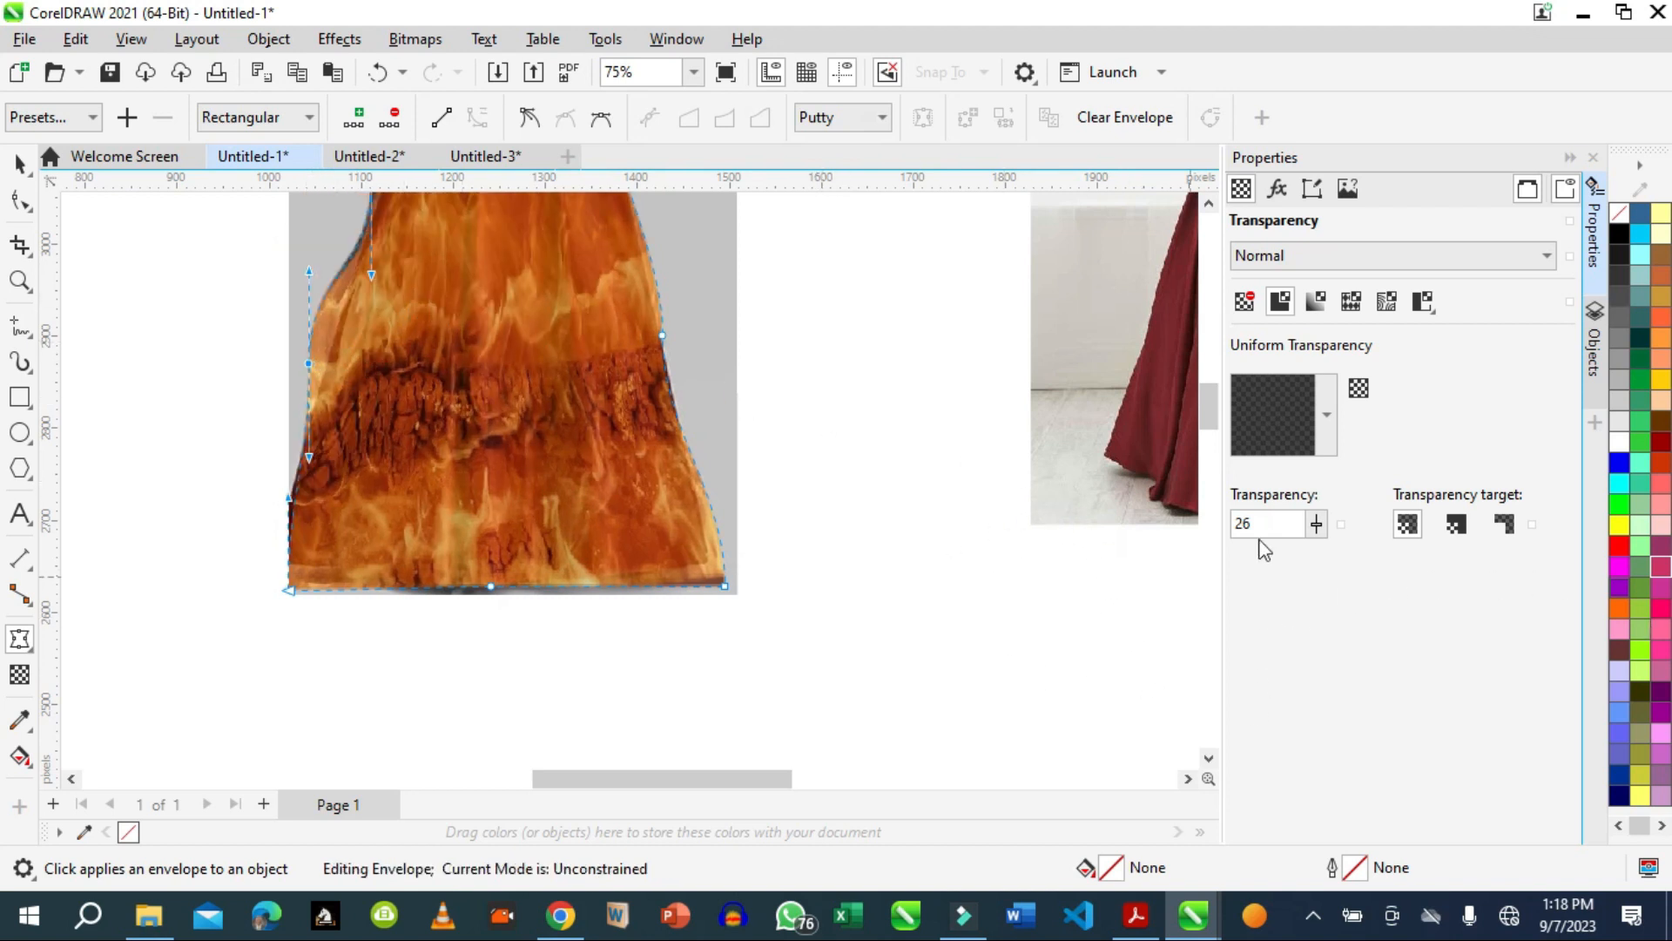
Add an envelope node low on the fire image's left side and fit the lower-left nodes and handles to the skirt's edge.
left_click_drag(1214, 429, 1216, 403)
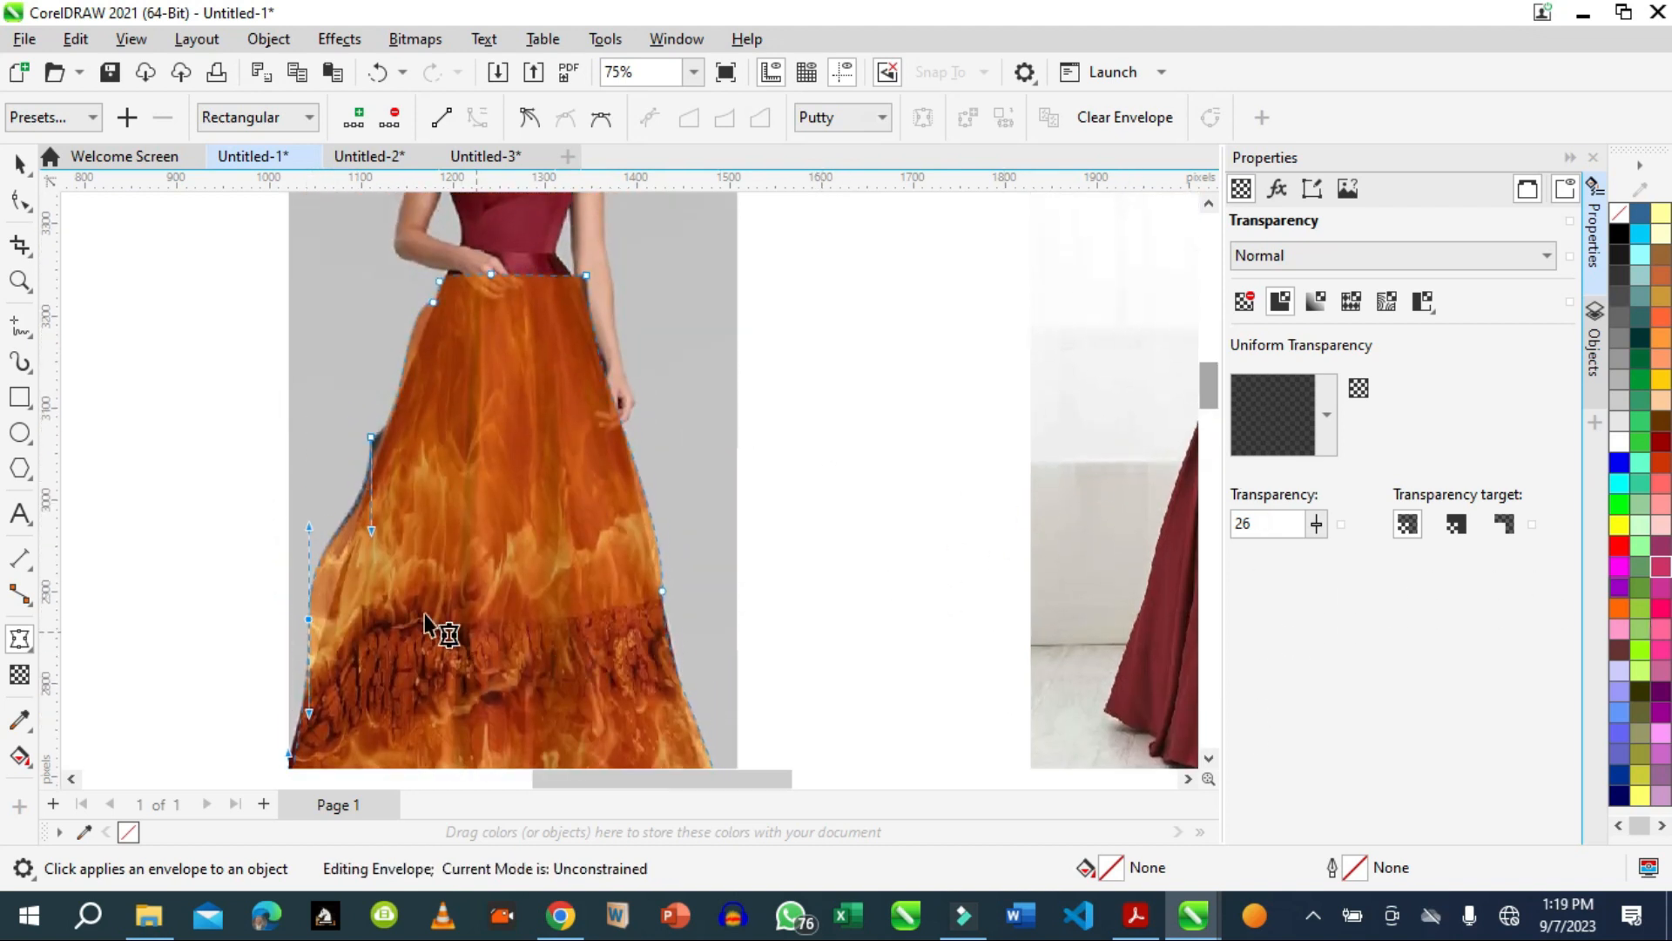
left_click_drag(308, 619, 330, 624)
left_click(322, 698)
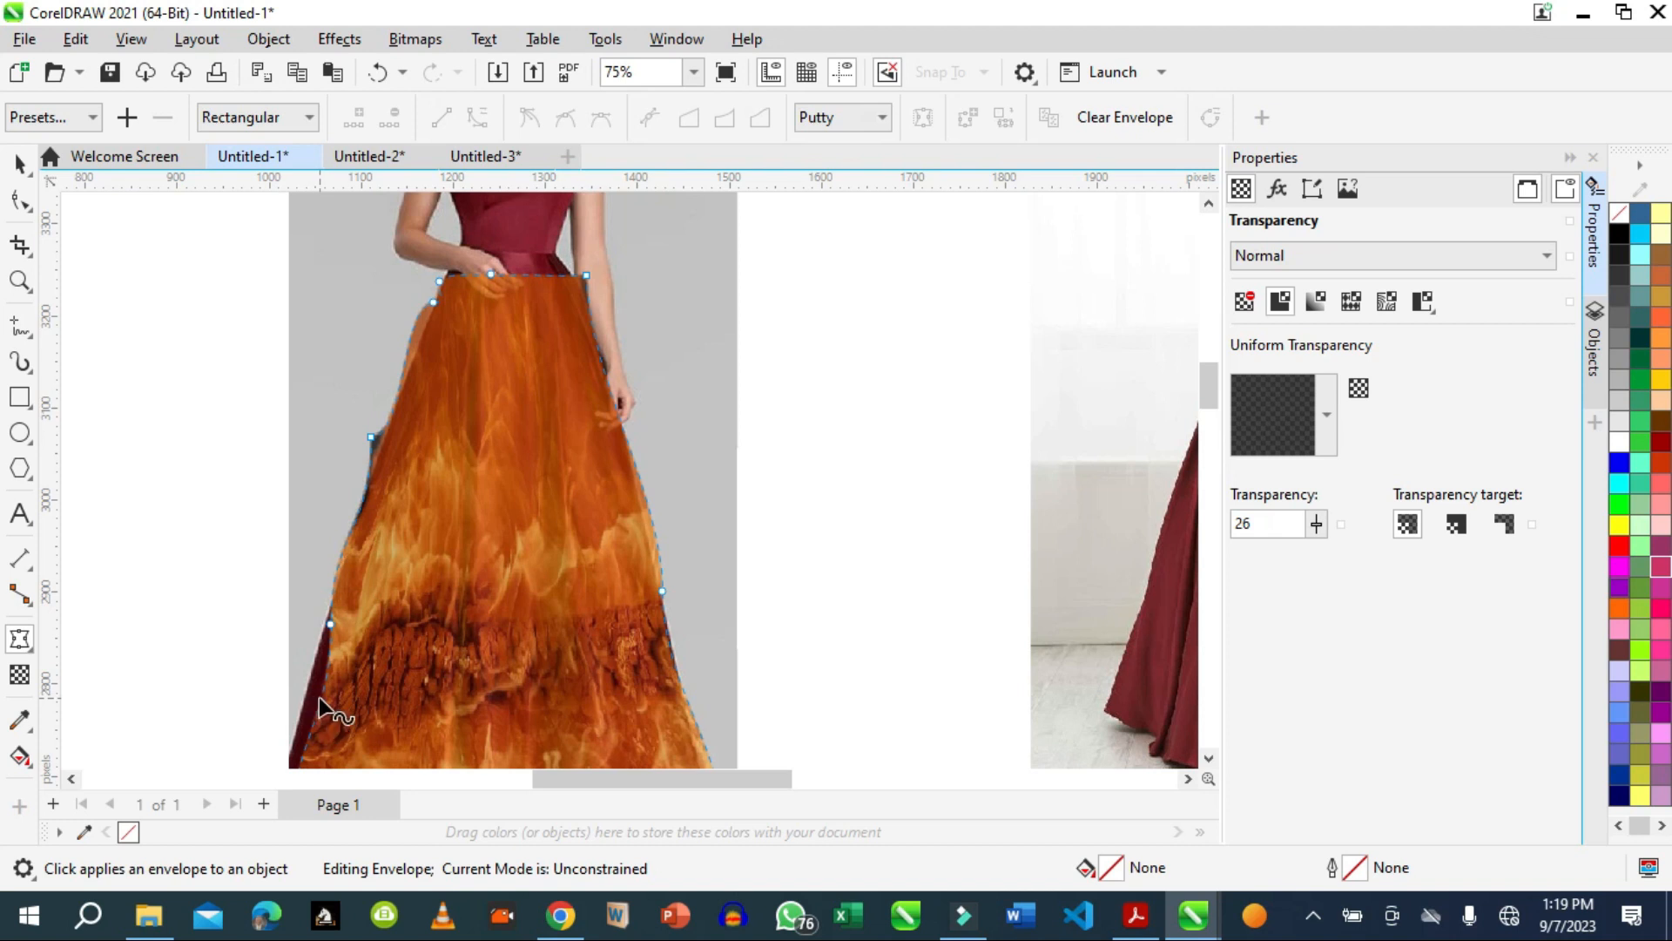
left_click(320, 698)
left_click_drag(320, 700, 301, 705)
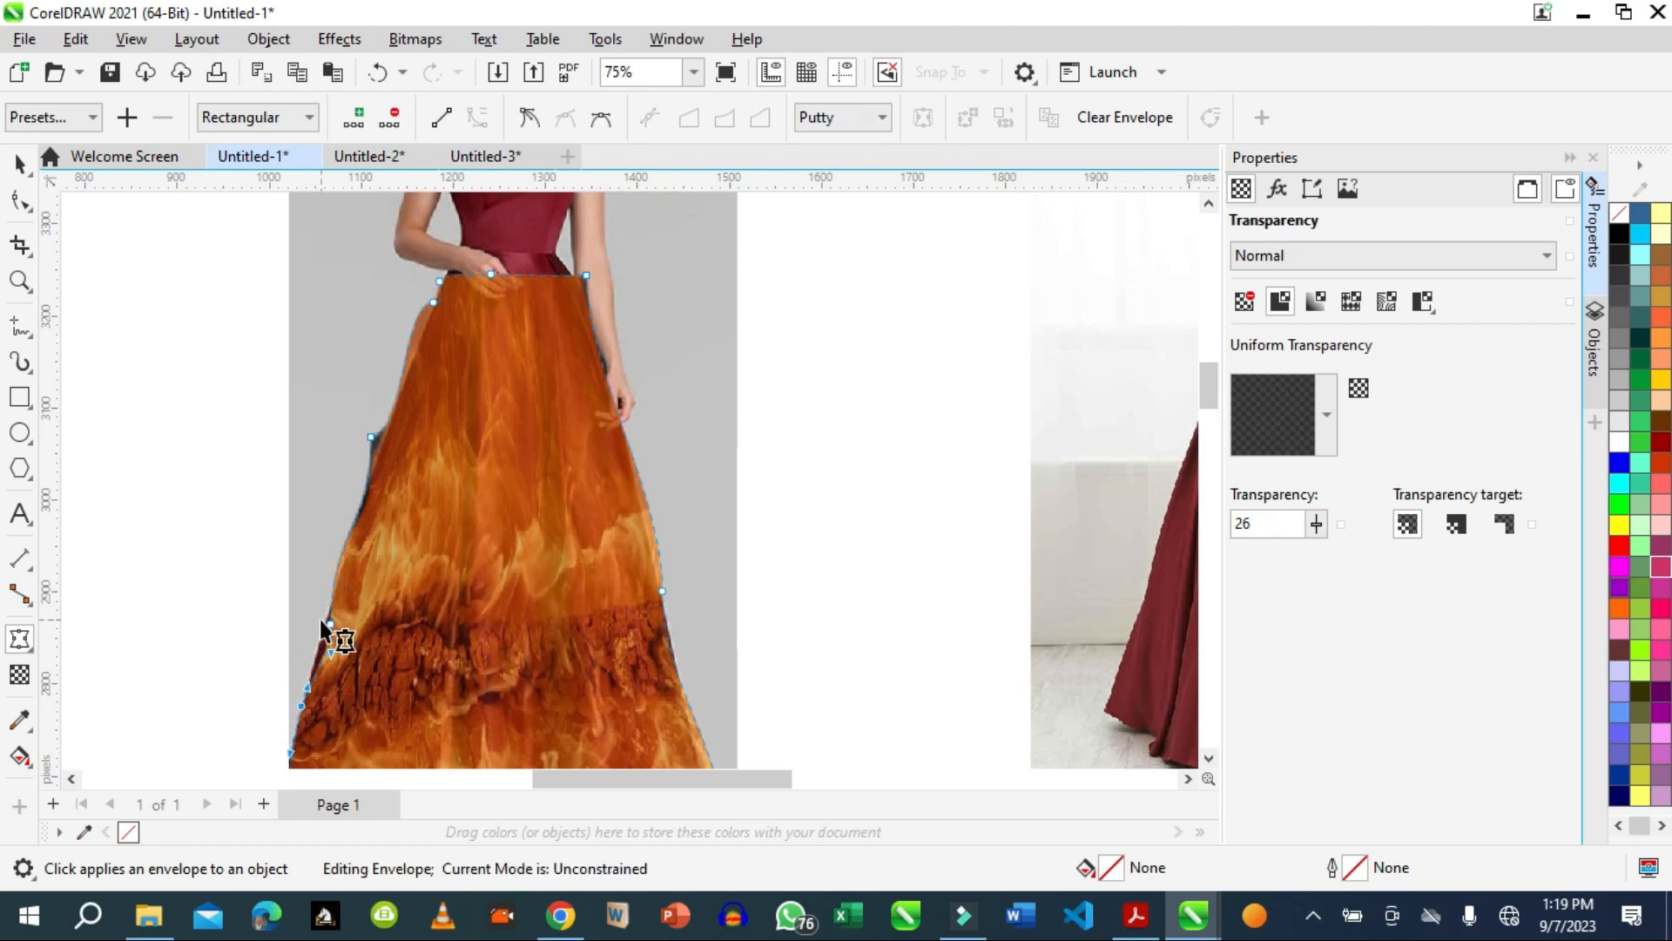
left_click_drag(327, 619, 323, 627)
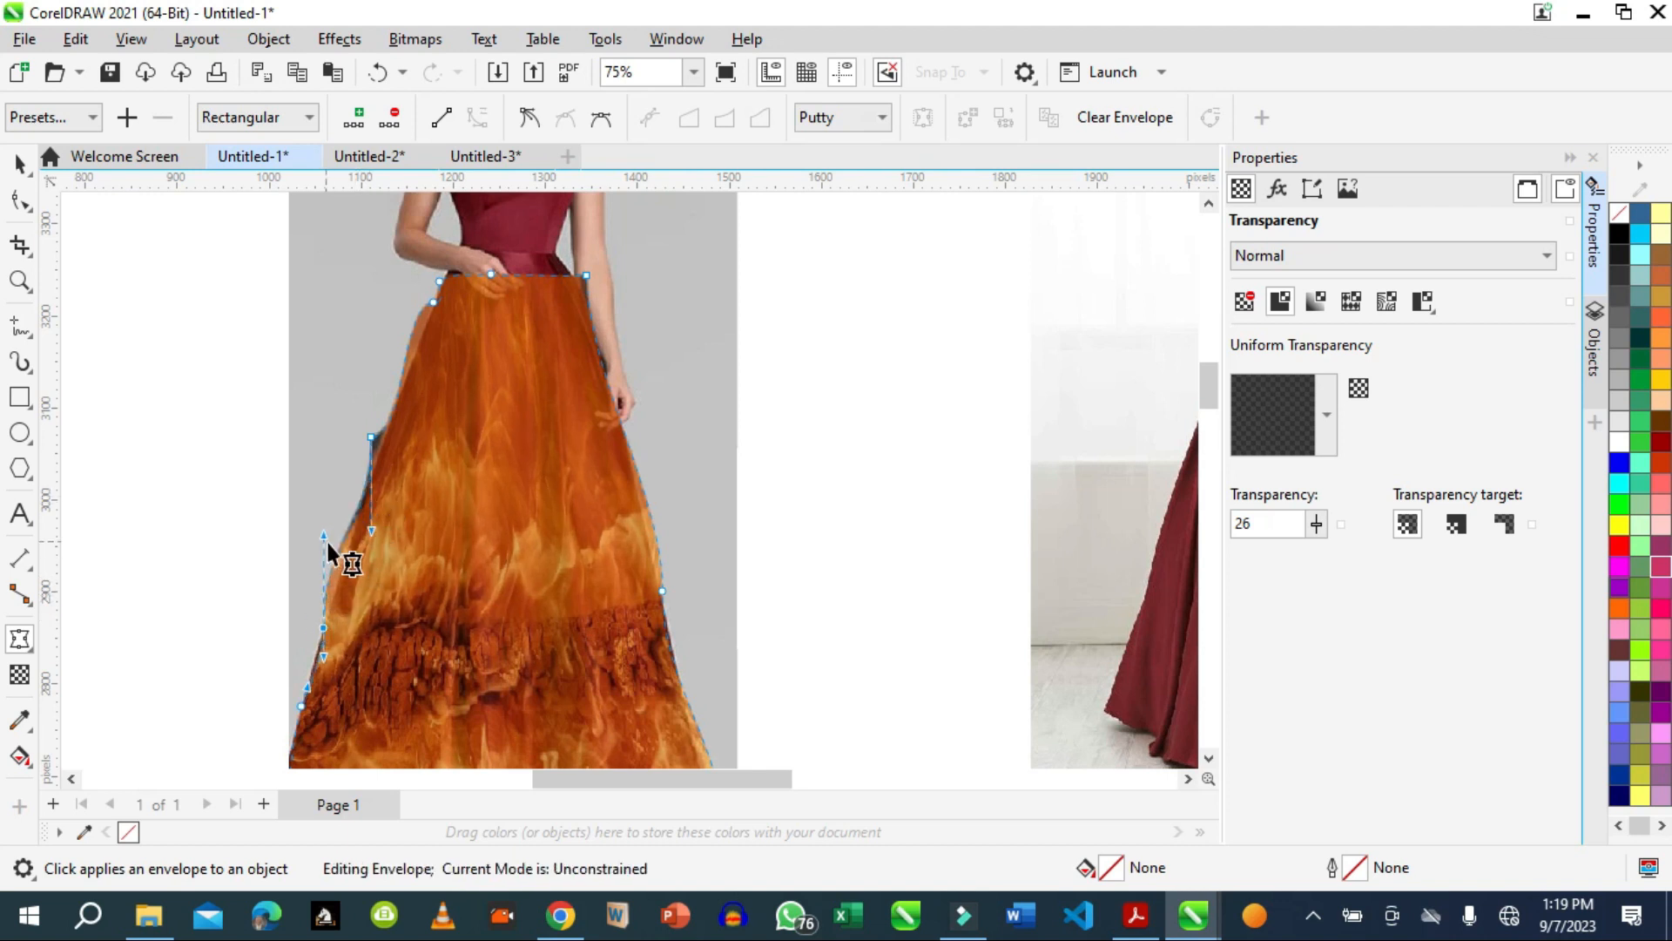
left_click_drag(323, 534, 339, 542)
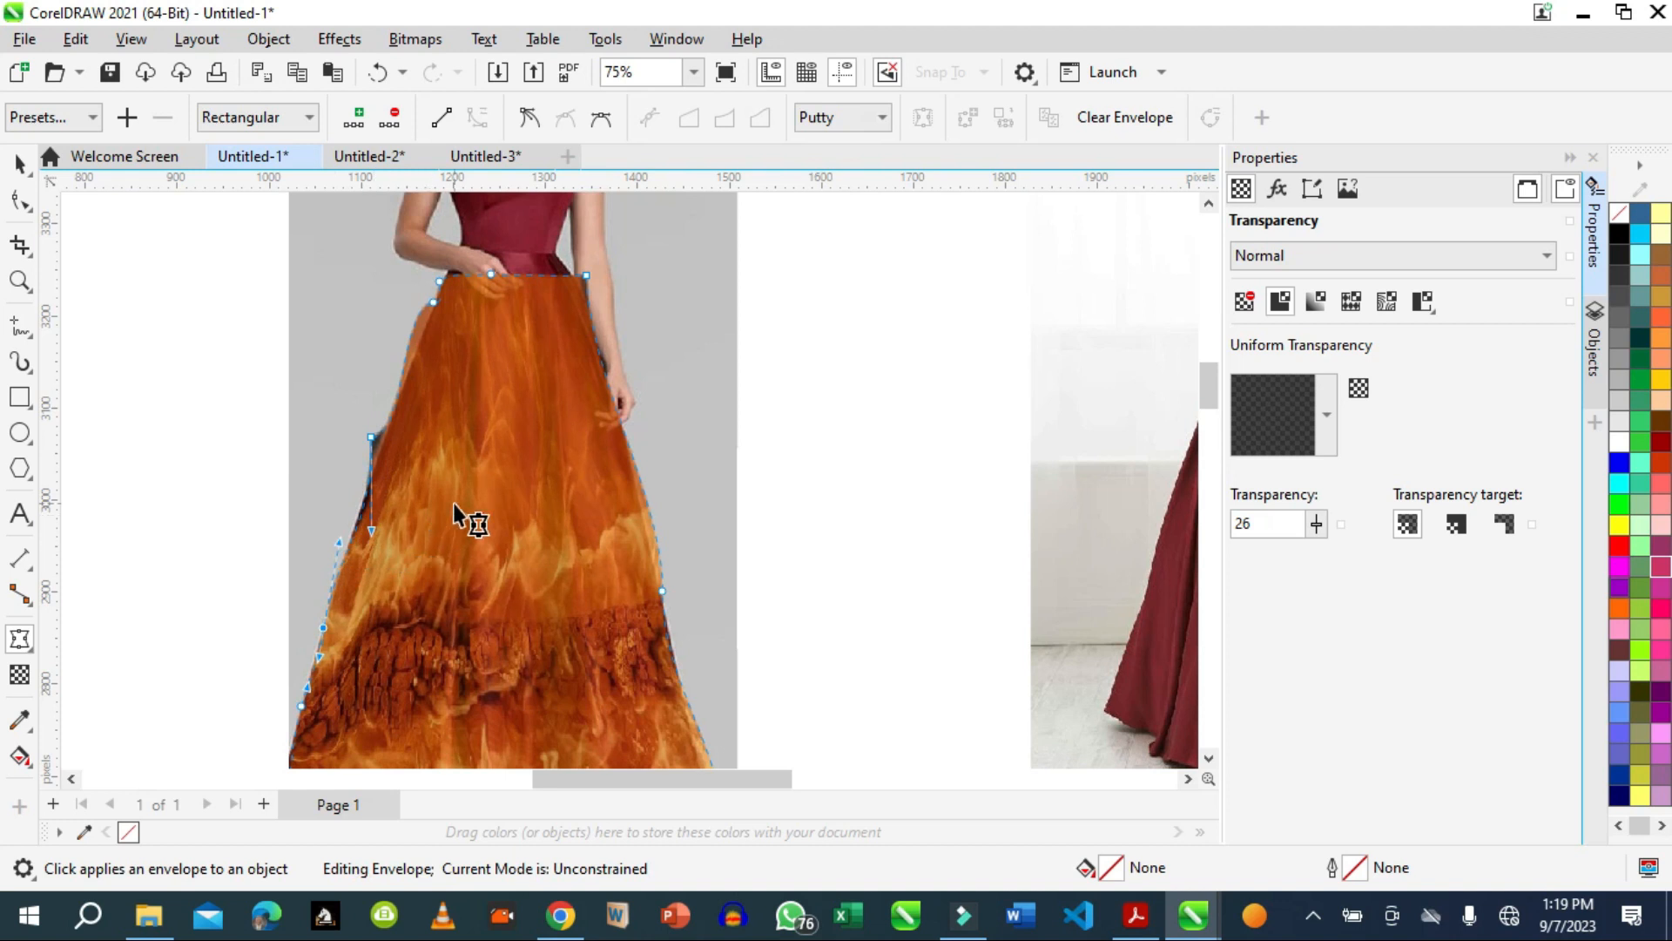
Adjust the envelope node midway up the left side and its two curve handles to smooth the fire image's edge.
left_click(379, 442)
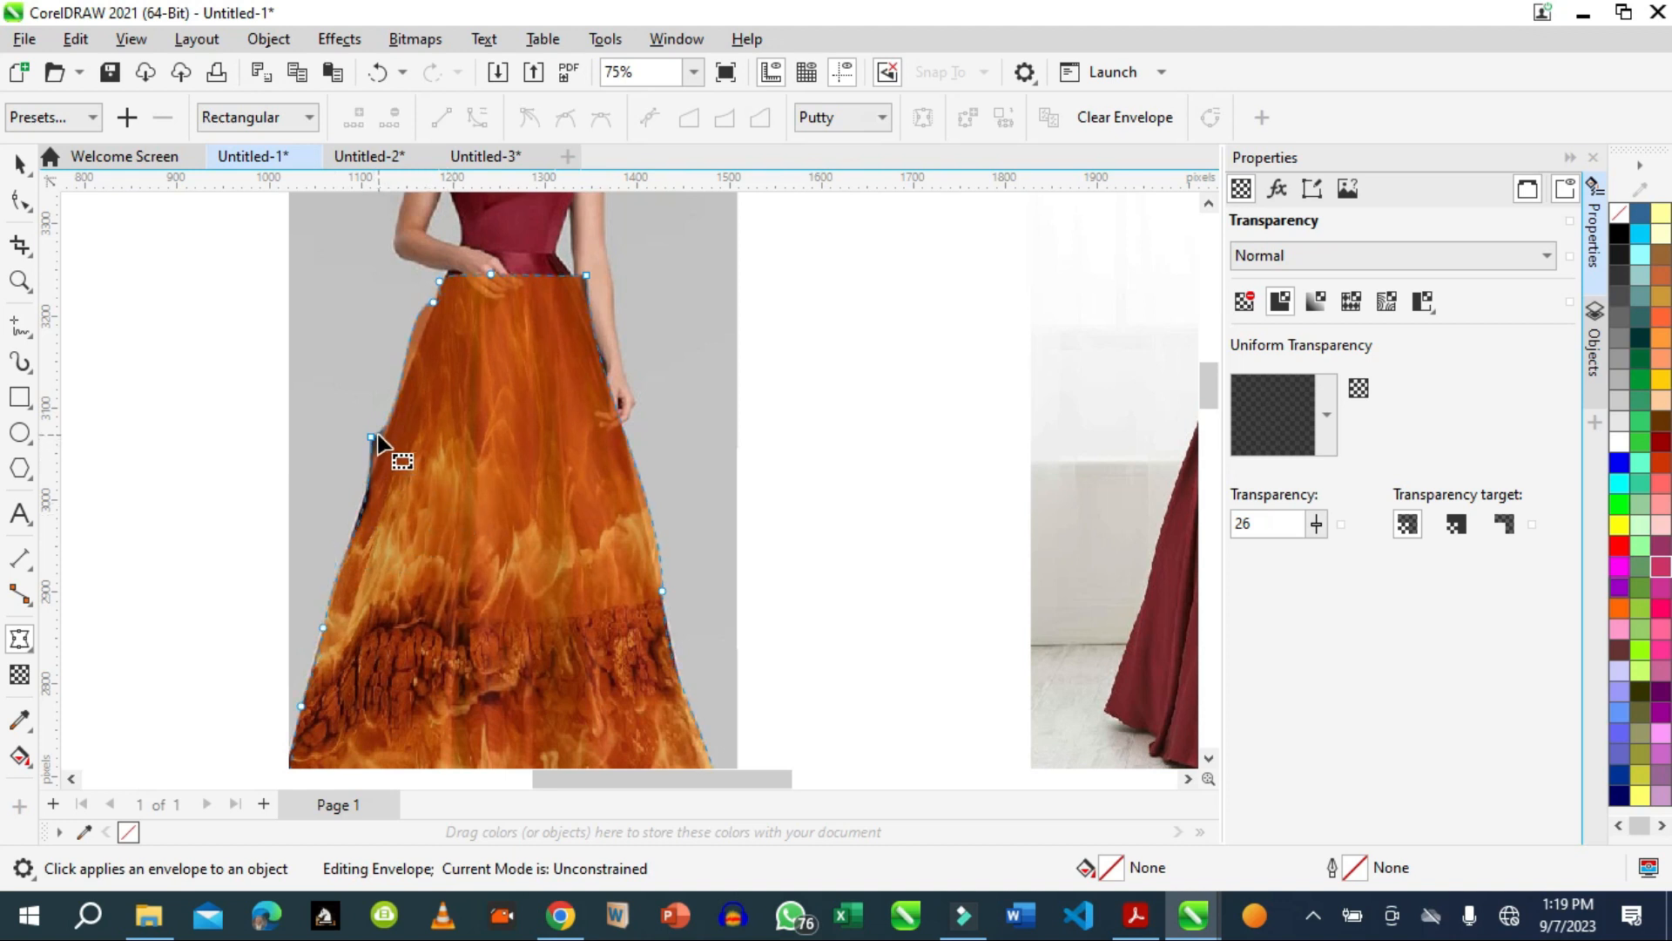
left_click(373, 439)
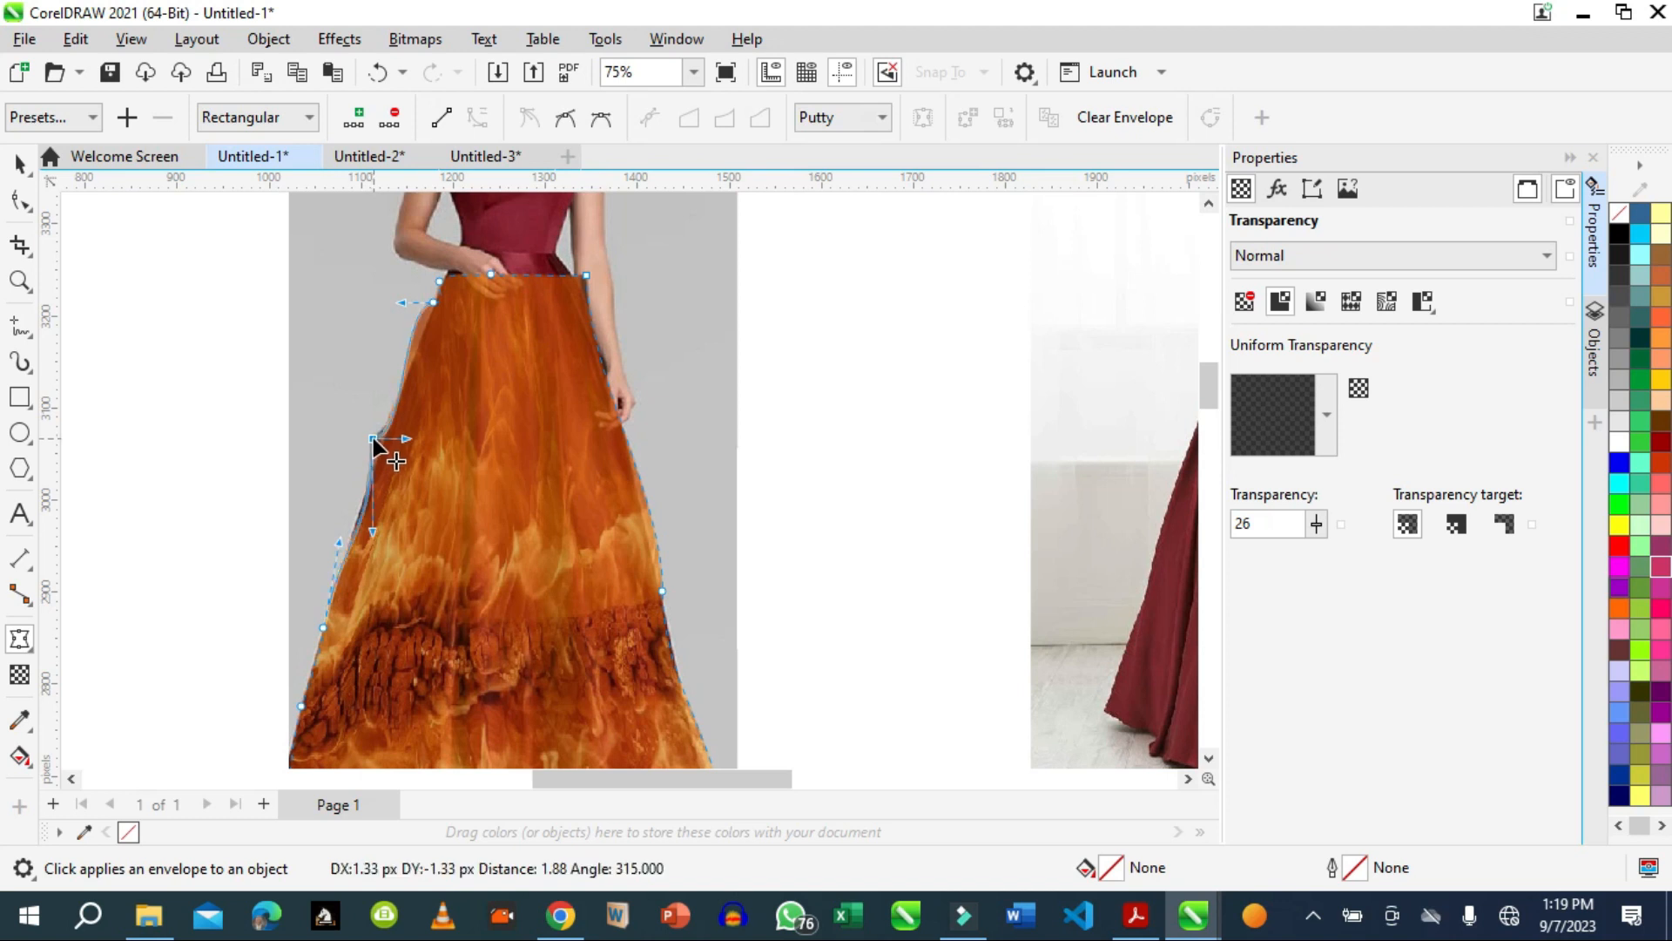
left_click_drag(373, 439, 391, 384)
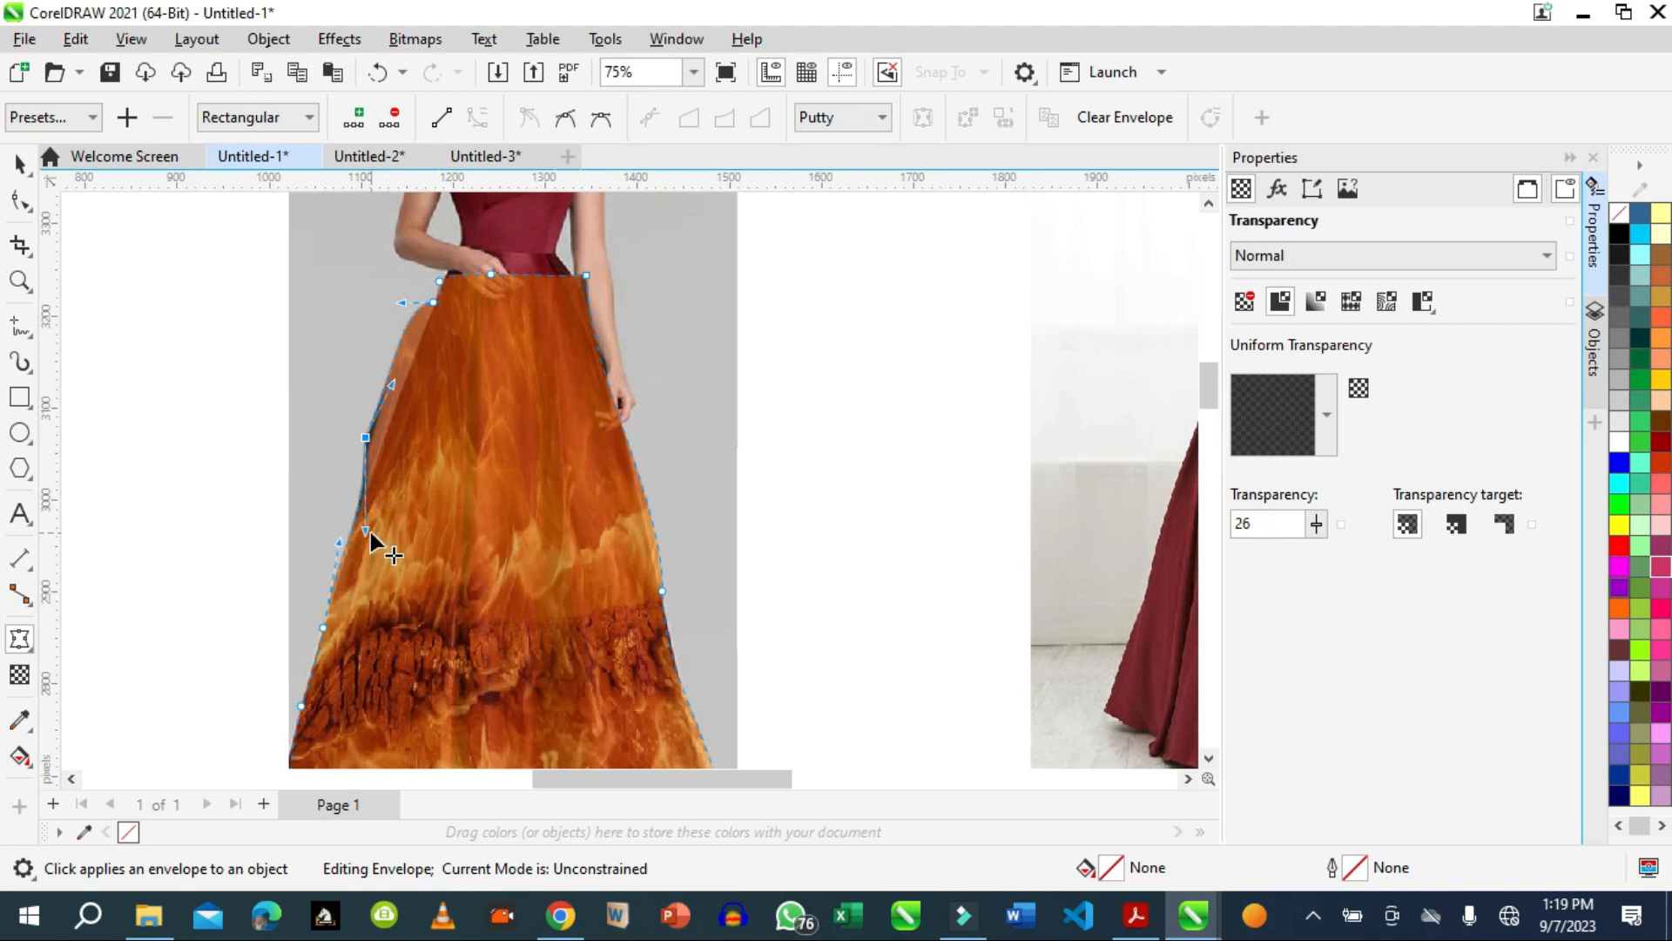
left_click_drag(363, 529, 340, 530)
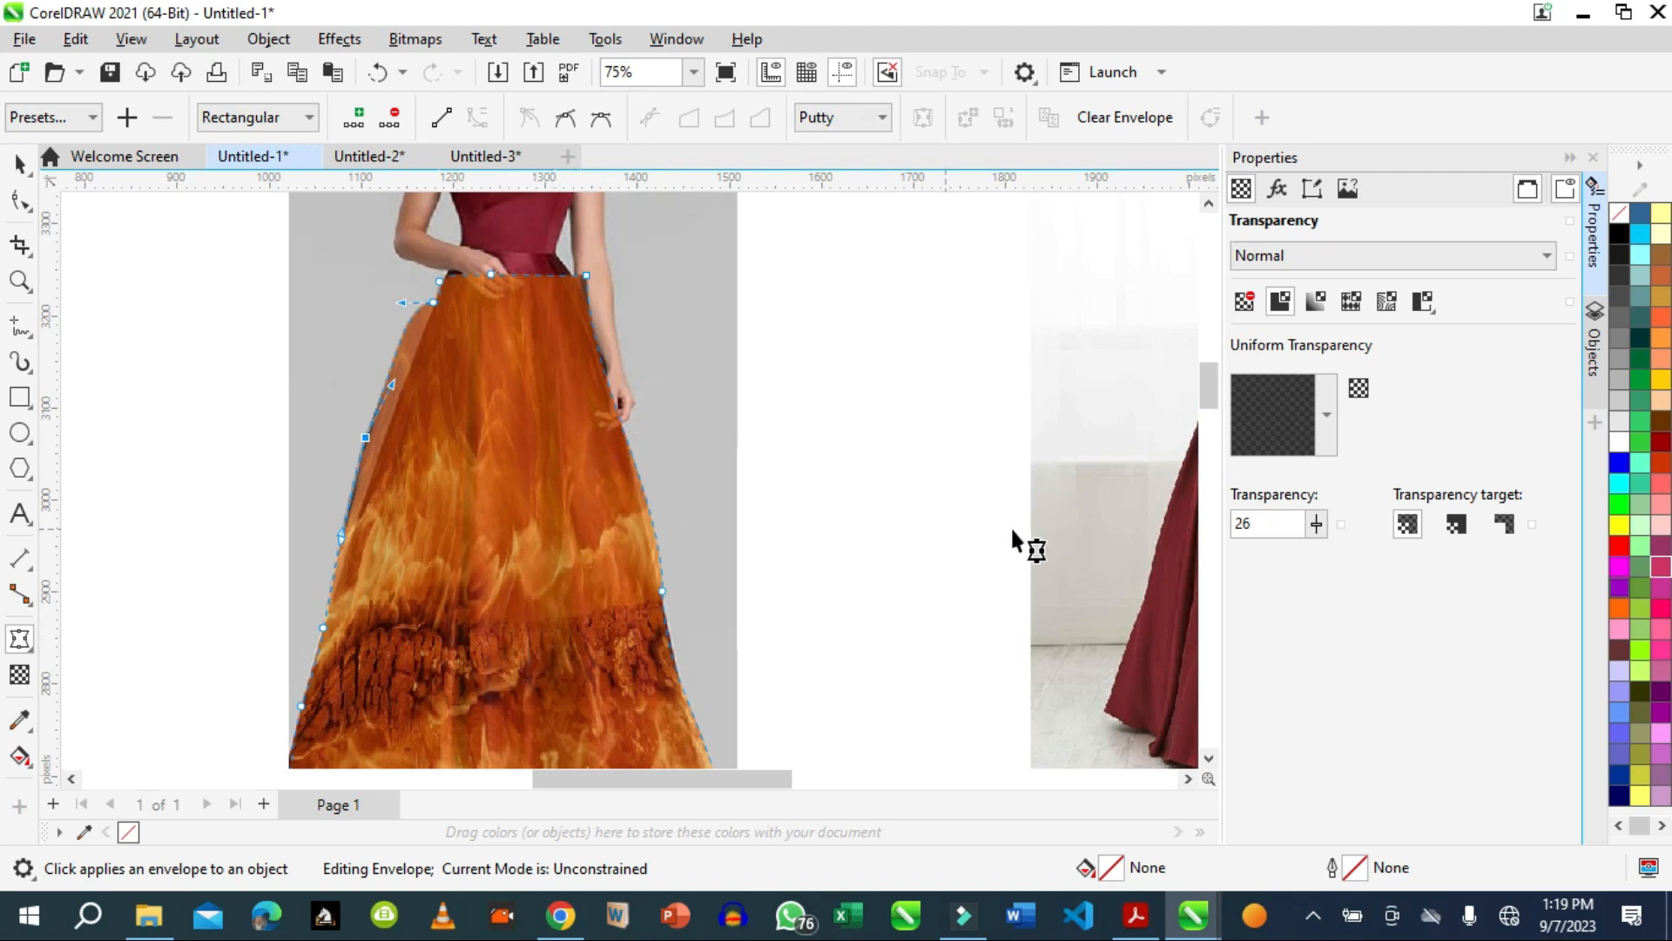
Set the fire image's uniform transparency to 50.
left_click(1317, 524)
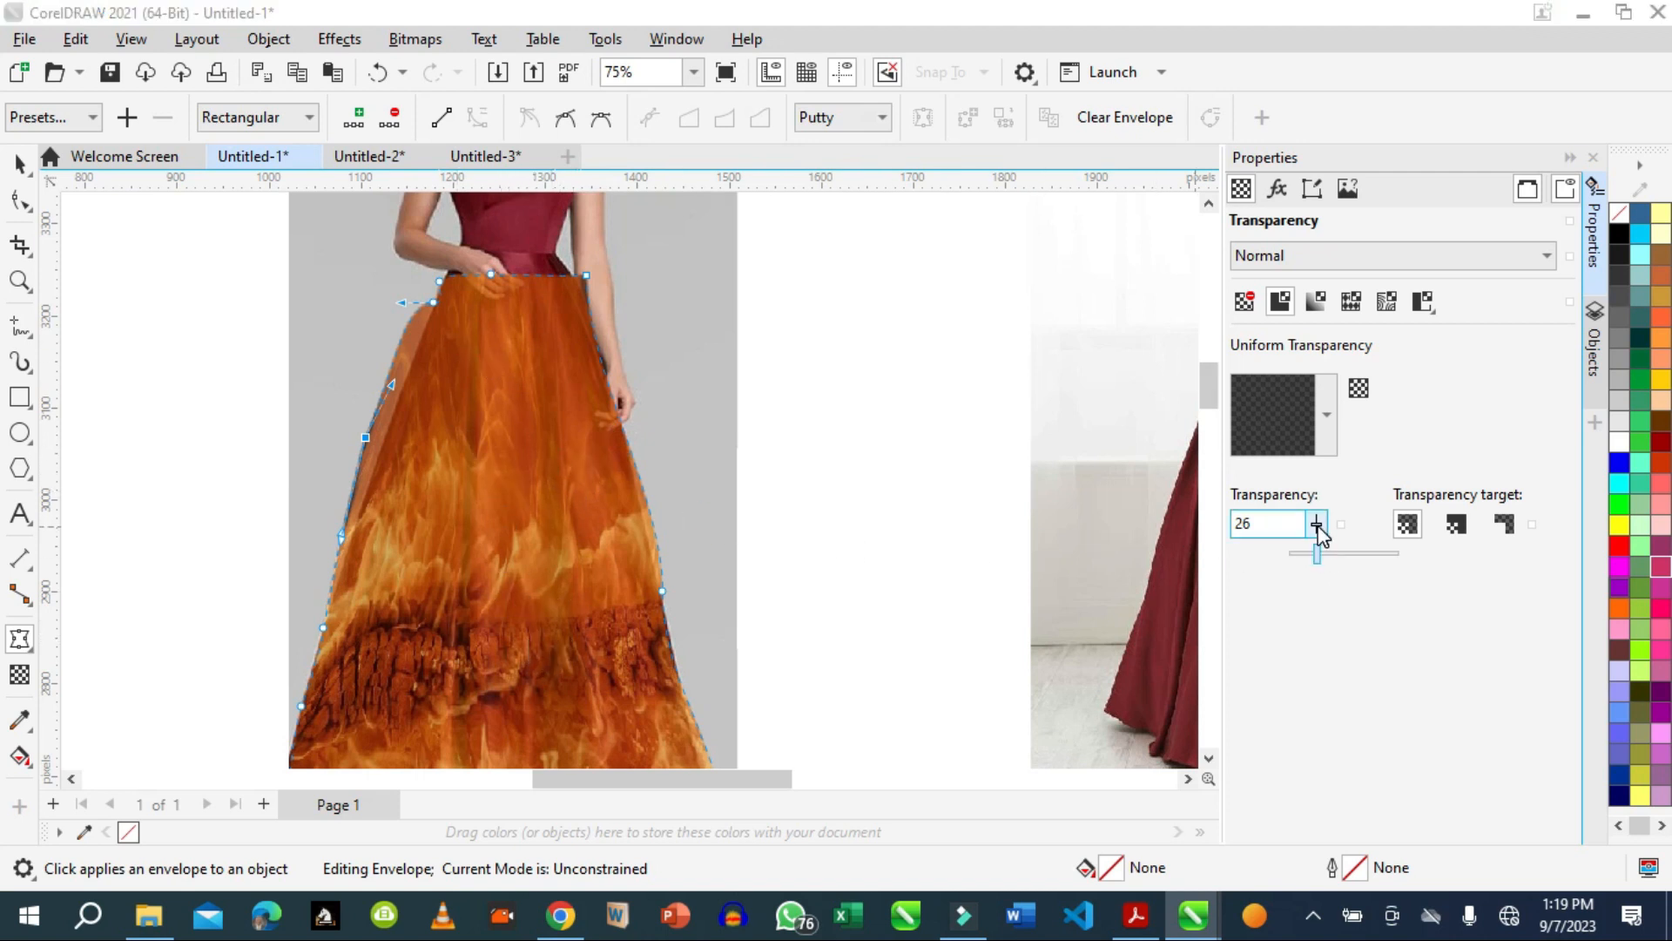
left_click_drag(1324, 547, 1327, 564)
left_click(1345, 557)
left_click(1315, 523)
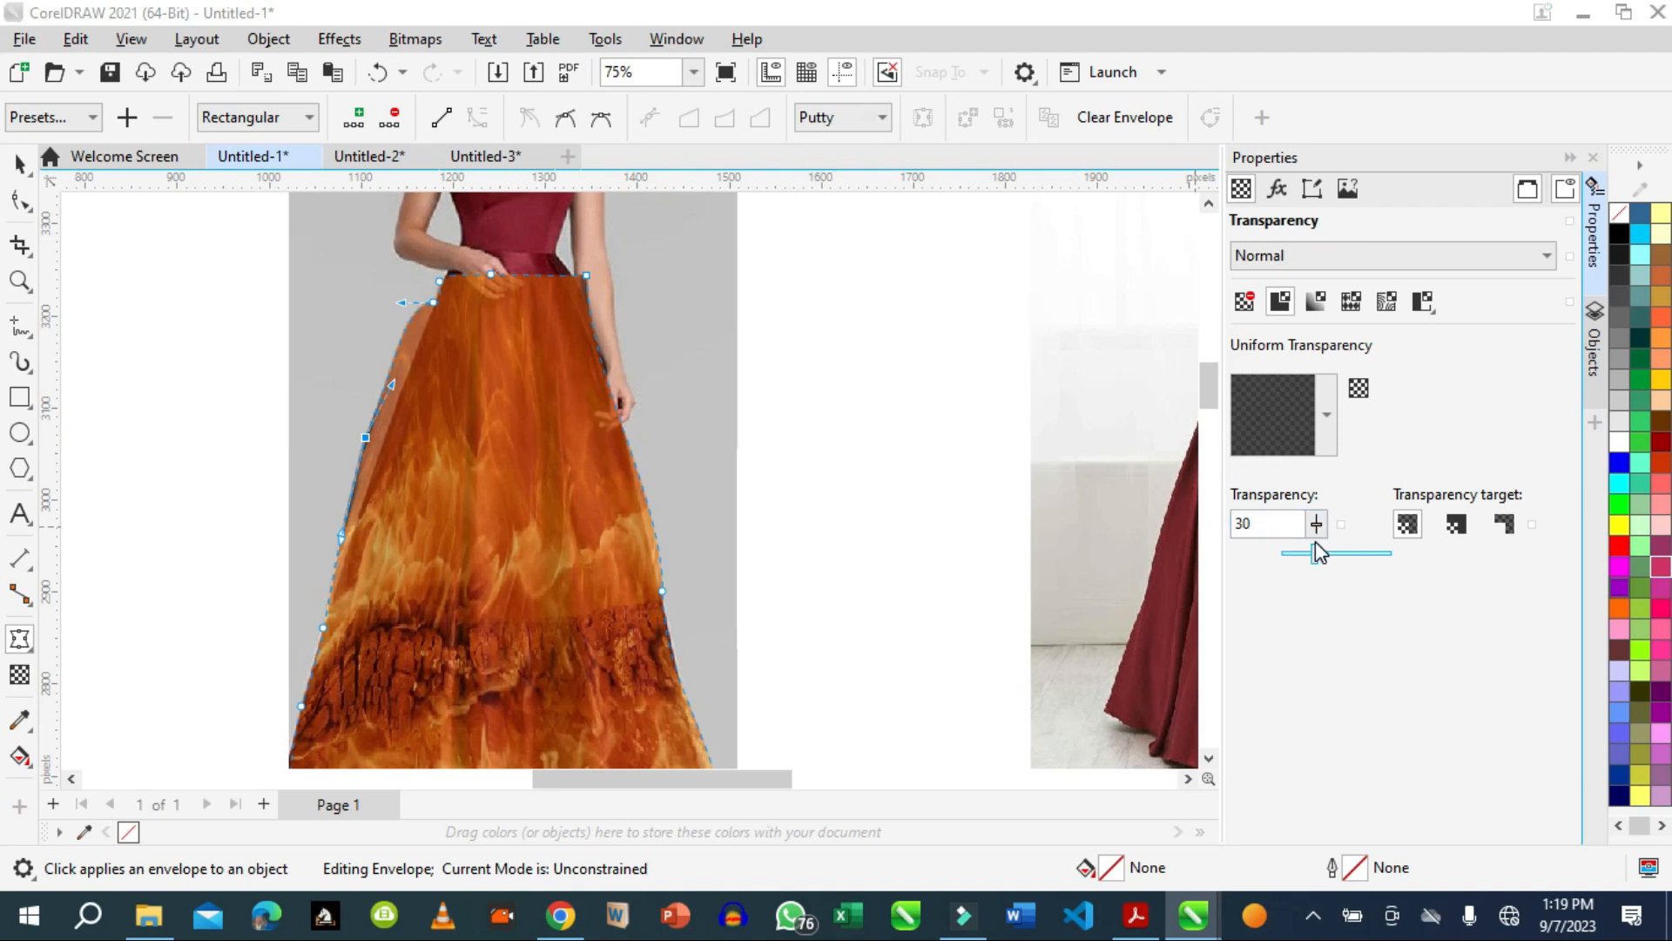
left_click(1349, 561)
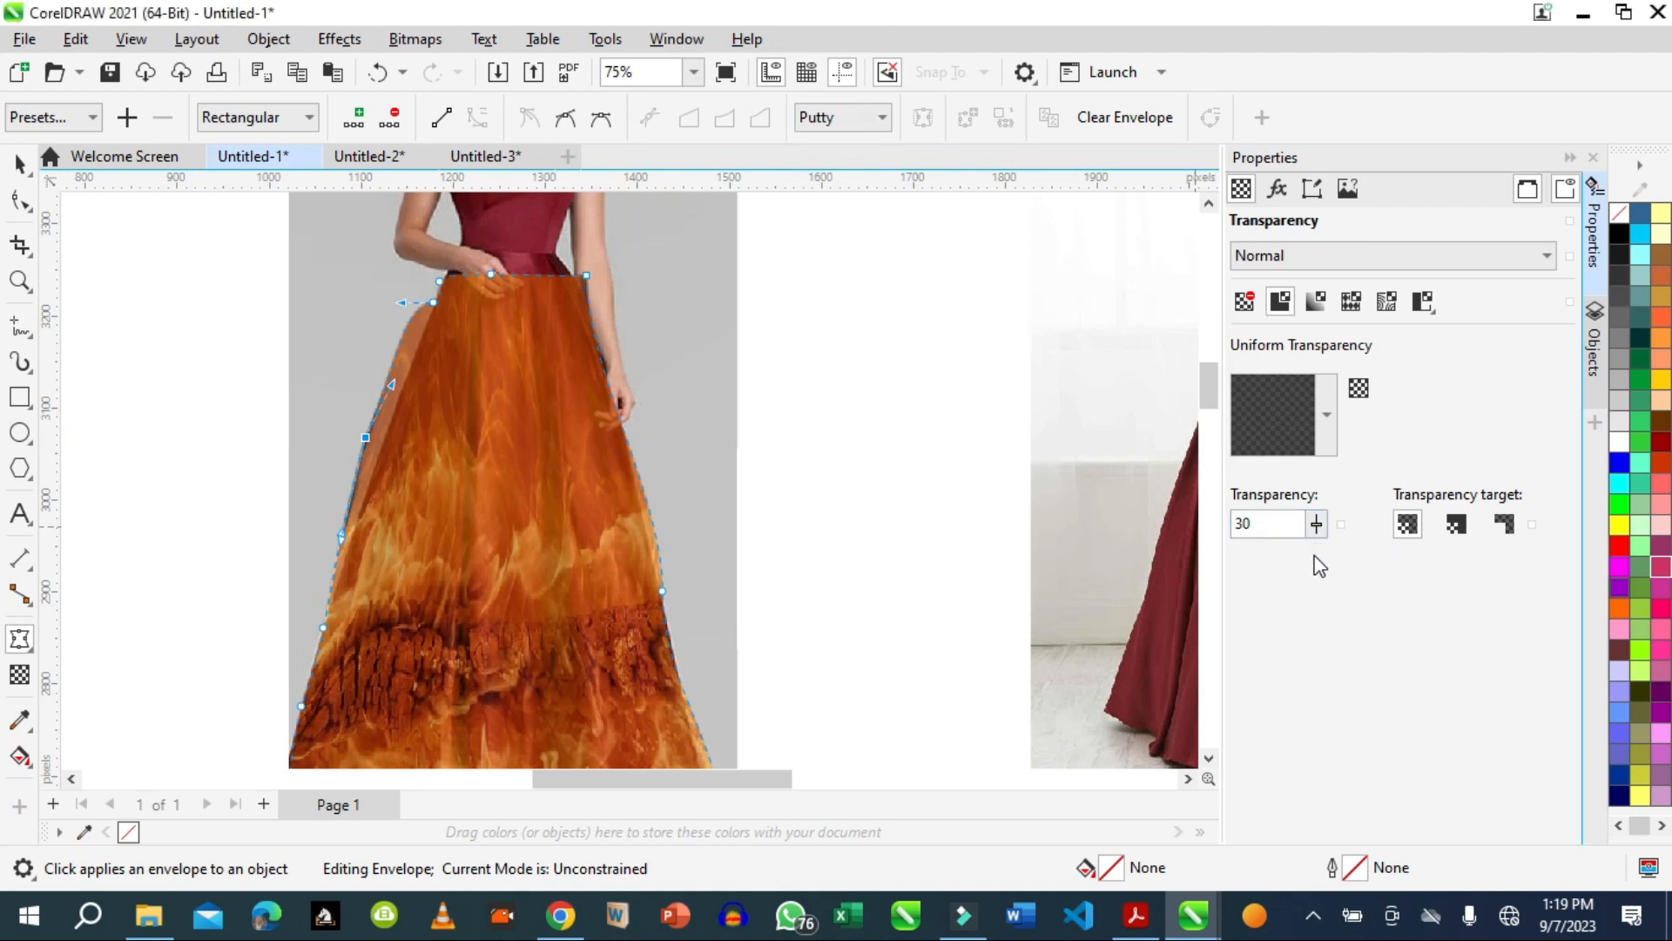
left_click_drag(1314, 531, 1325, 533)
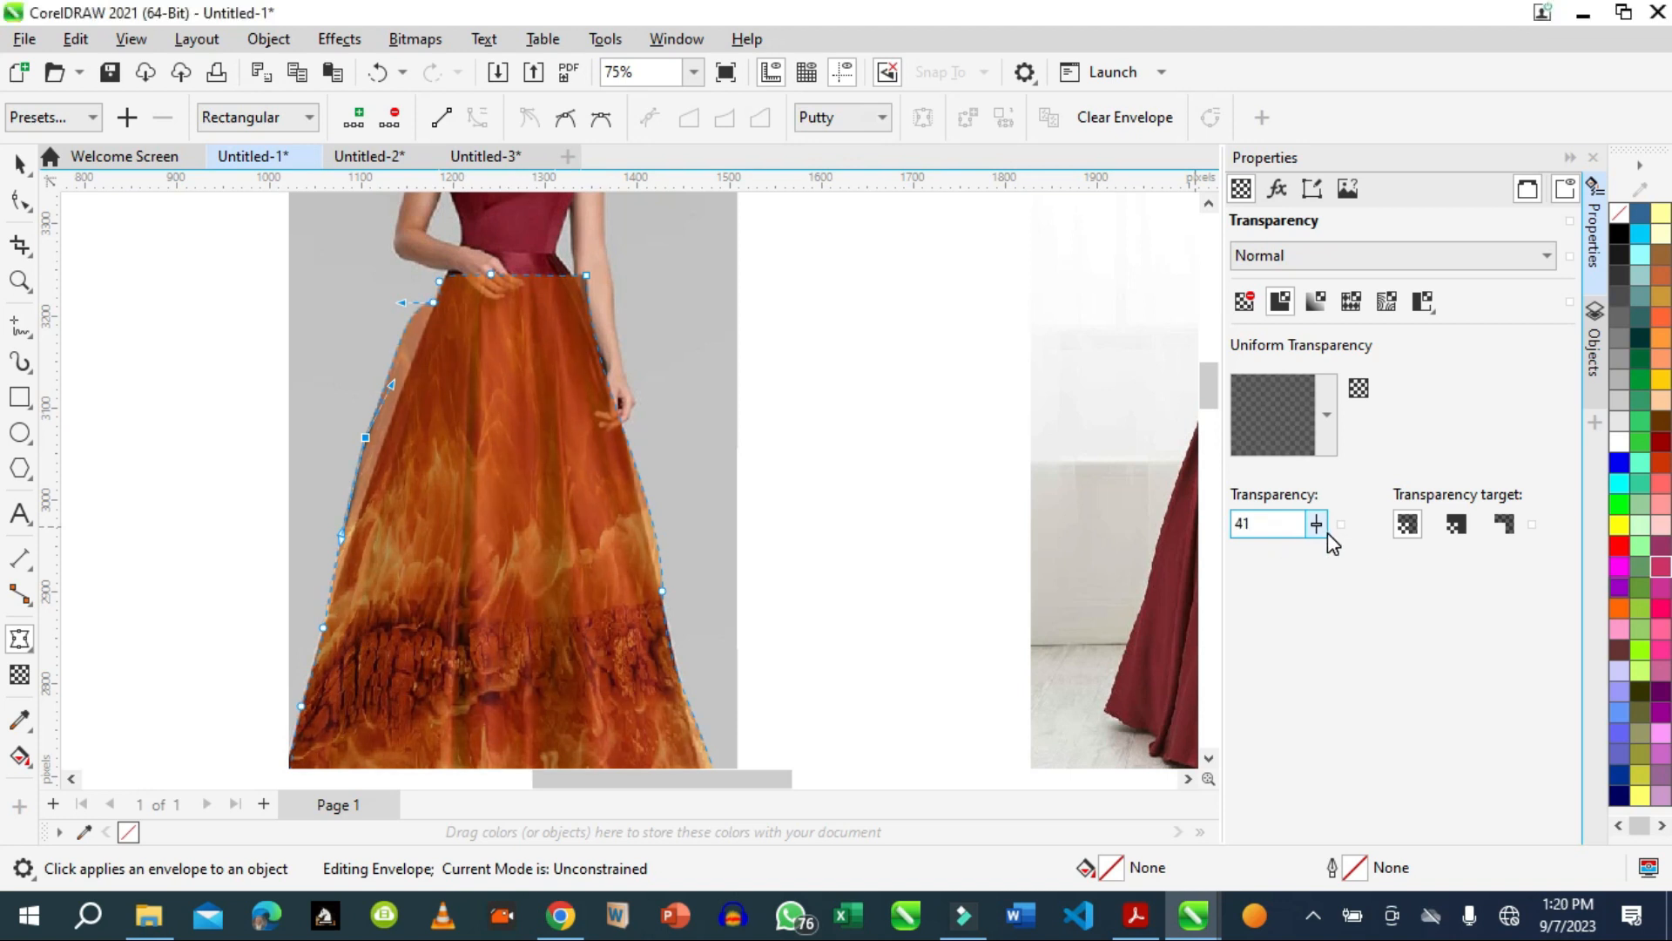
left_click_drag(1327, 533, 1329, 565)
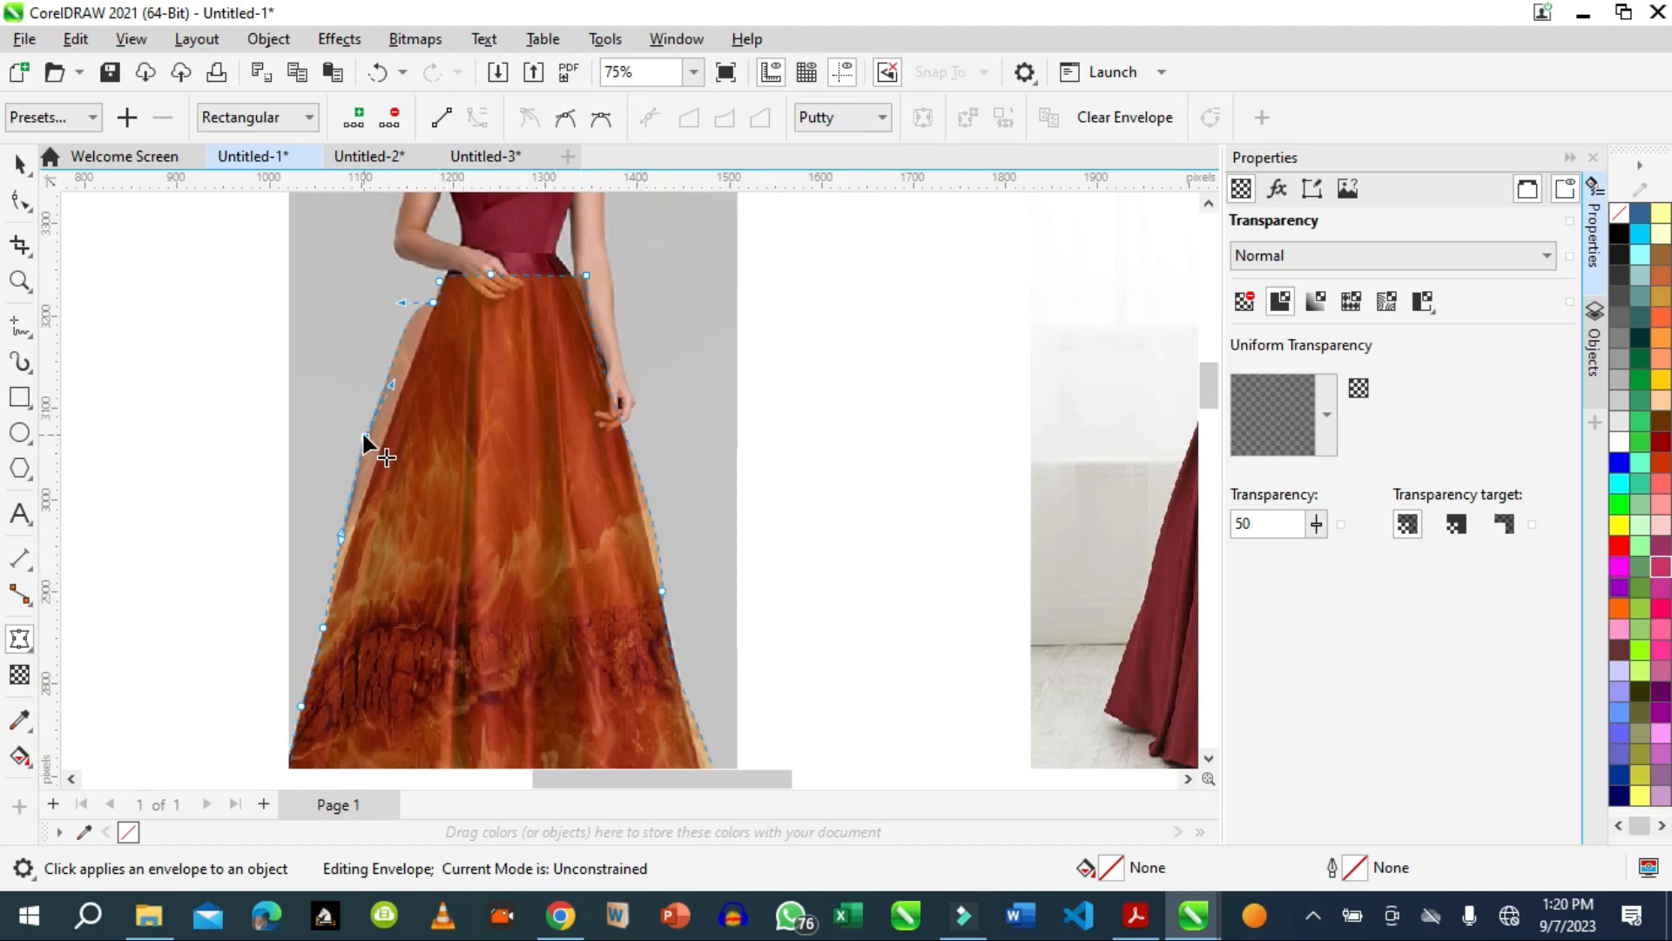
Pull the envelope's upper-left node and curve inward so the fire texture follows the skirt's edge below the waist.
left_click_drag(362, 430, 374, 437)
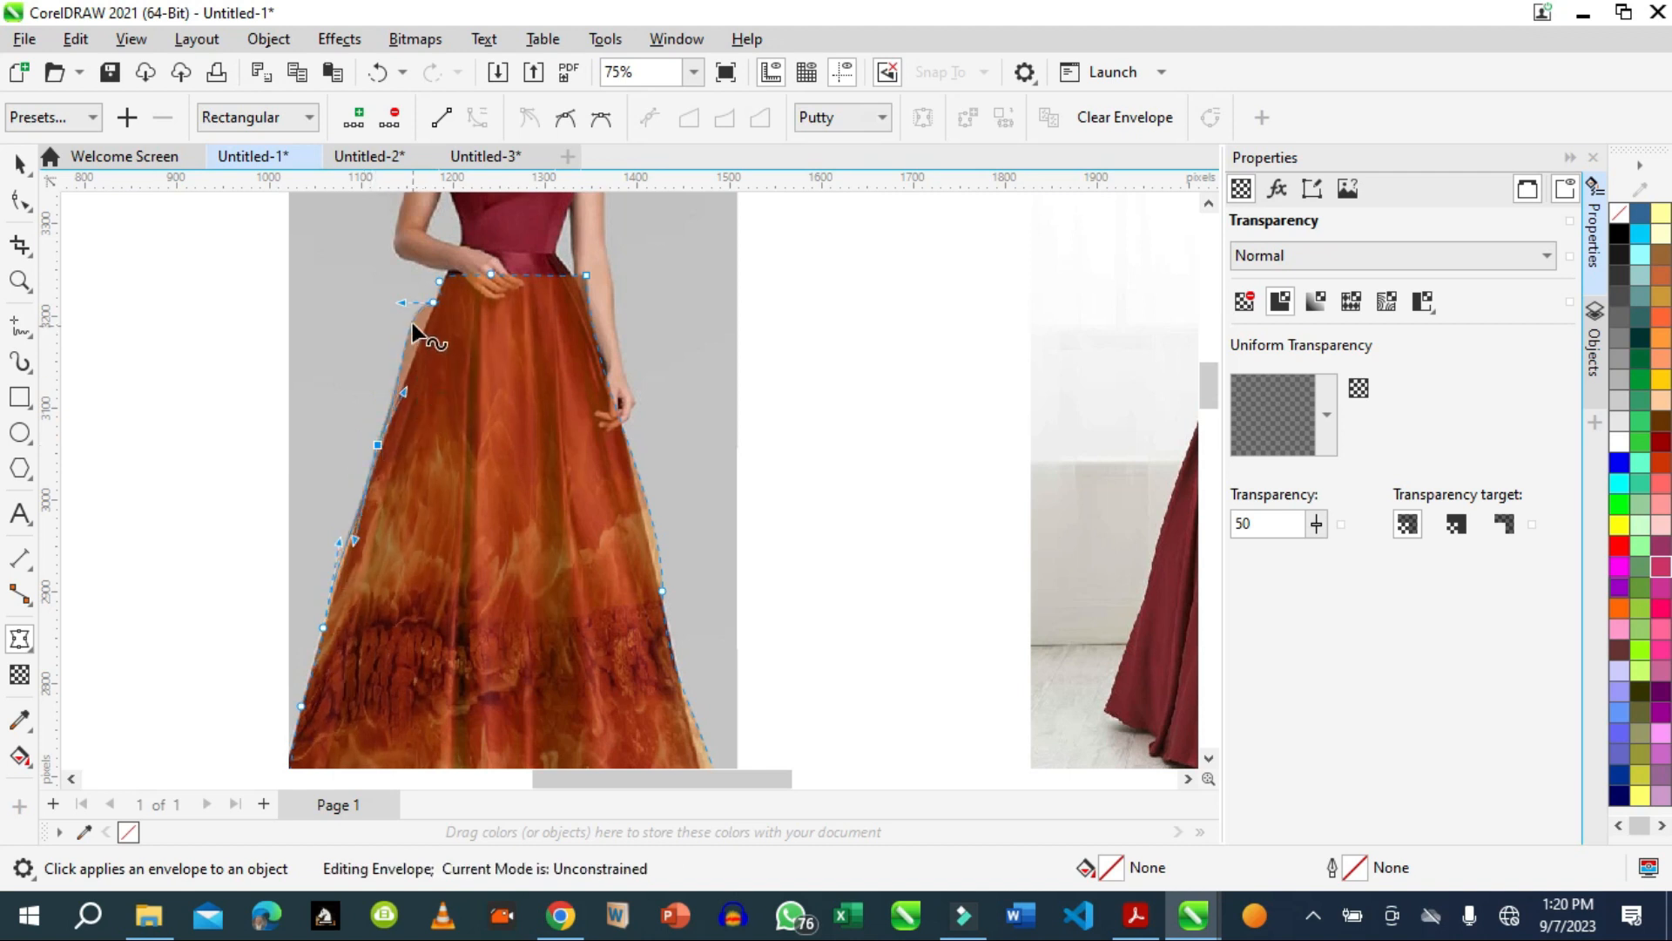
left_click_drag(410, 324, 416, 339)
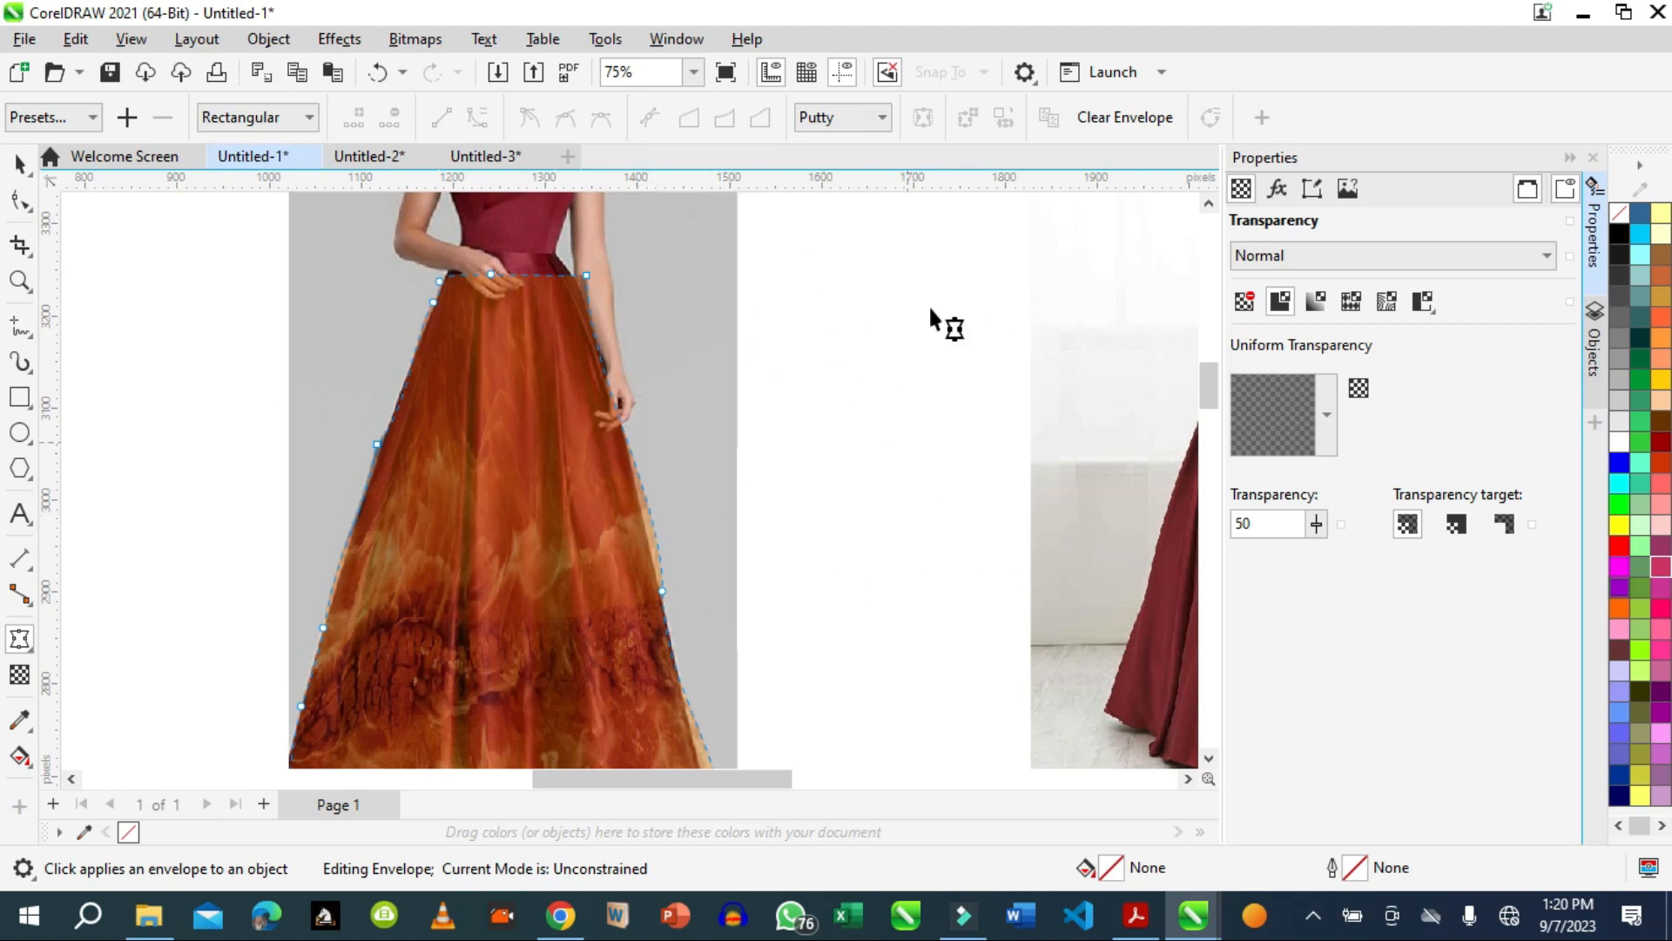
In the Untitled-3 document, draw a rectangle about 683 by 472 px over the car and fill it with yellow #FFCC00.
left_click(485, 155)
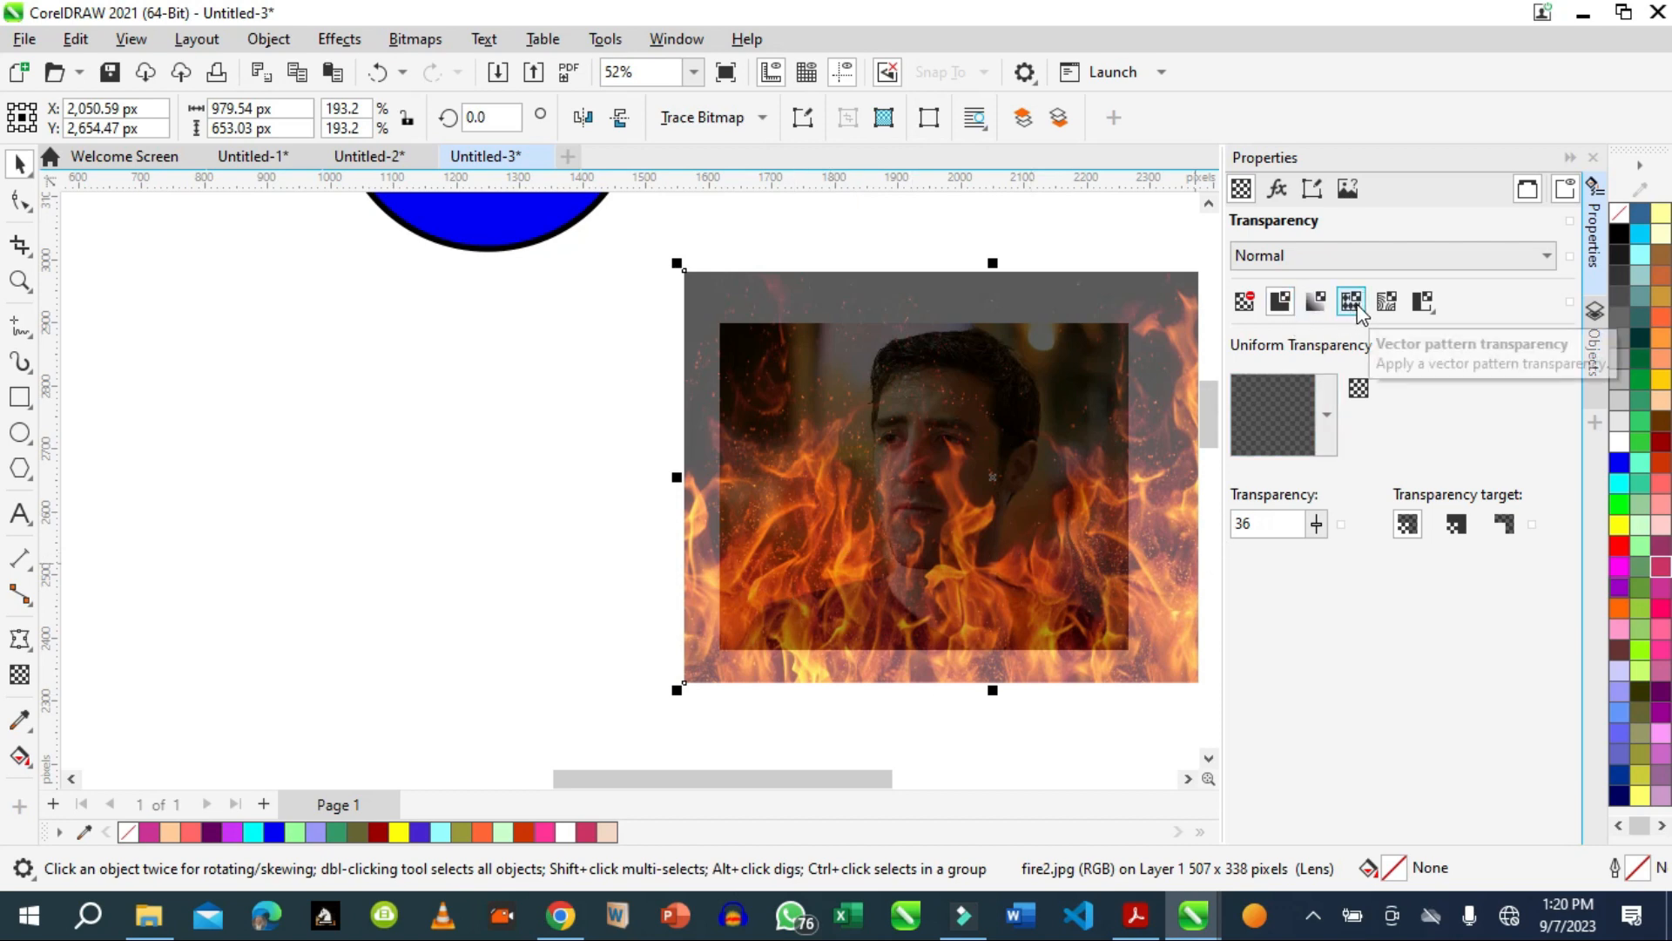
scroll(1213, 424, "up", 3)
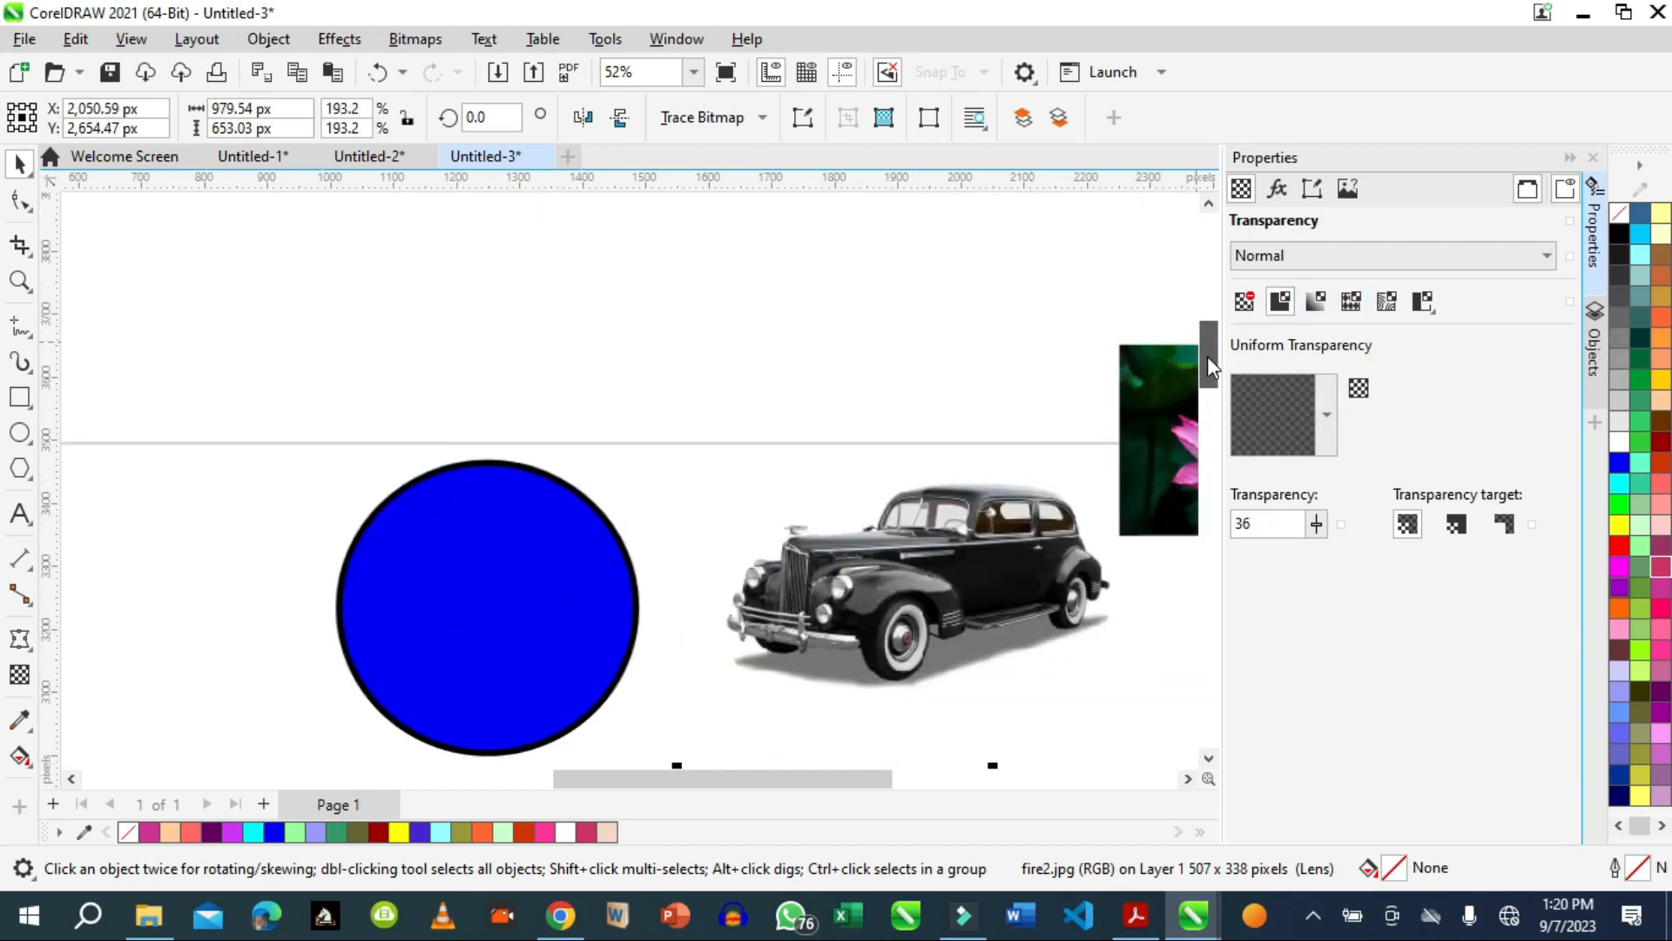
left_click(23, 401)
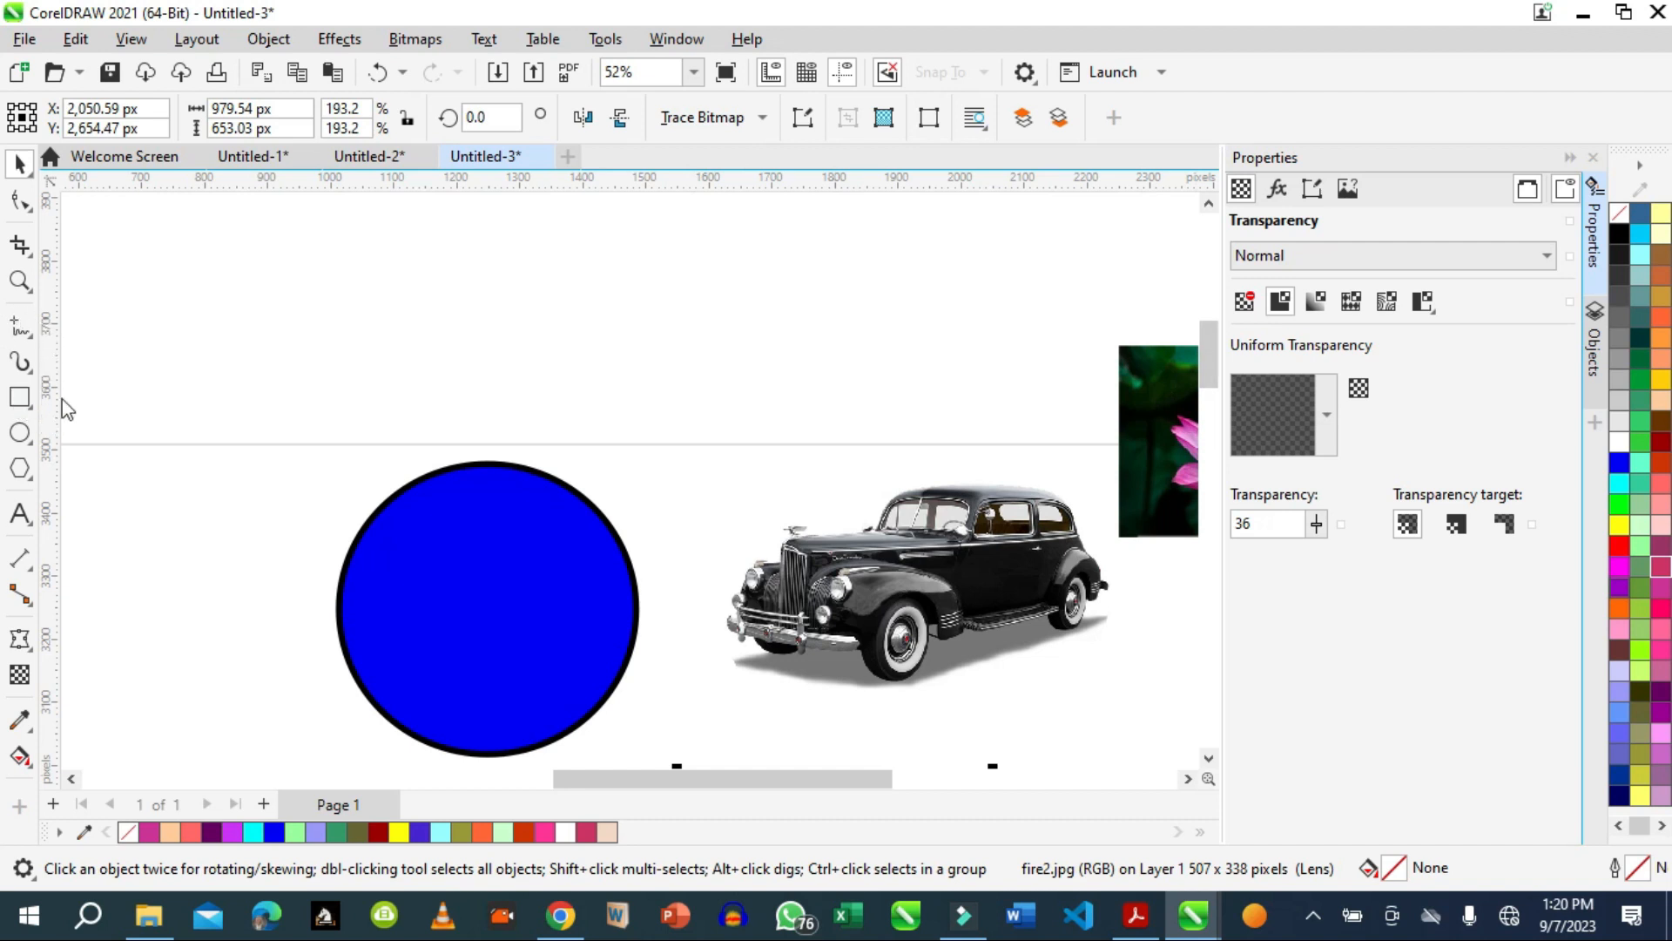
left_click_drag(701, 415, 1137, 714)
left_click(1661, 565)
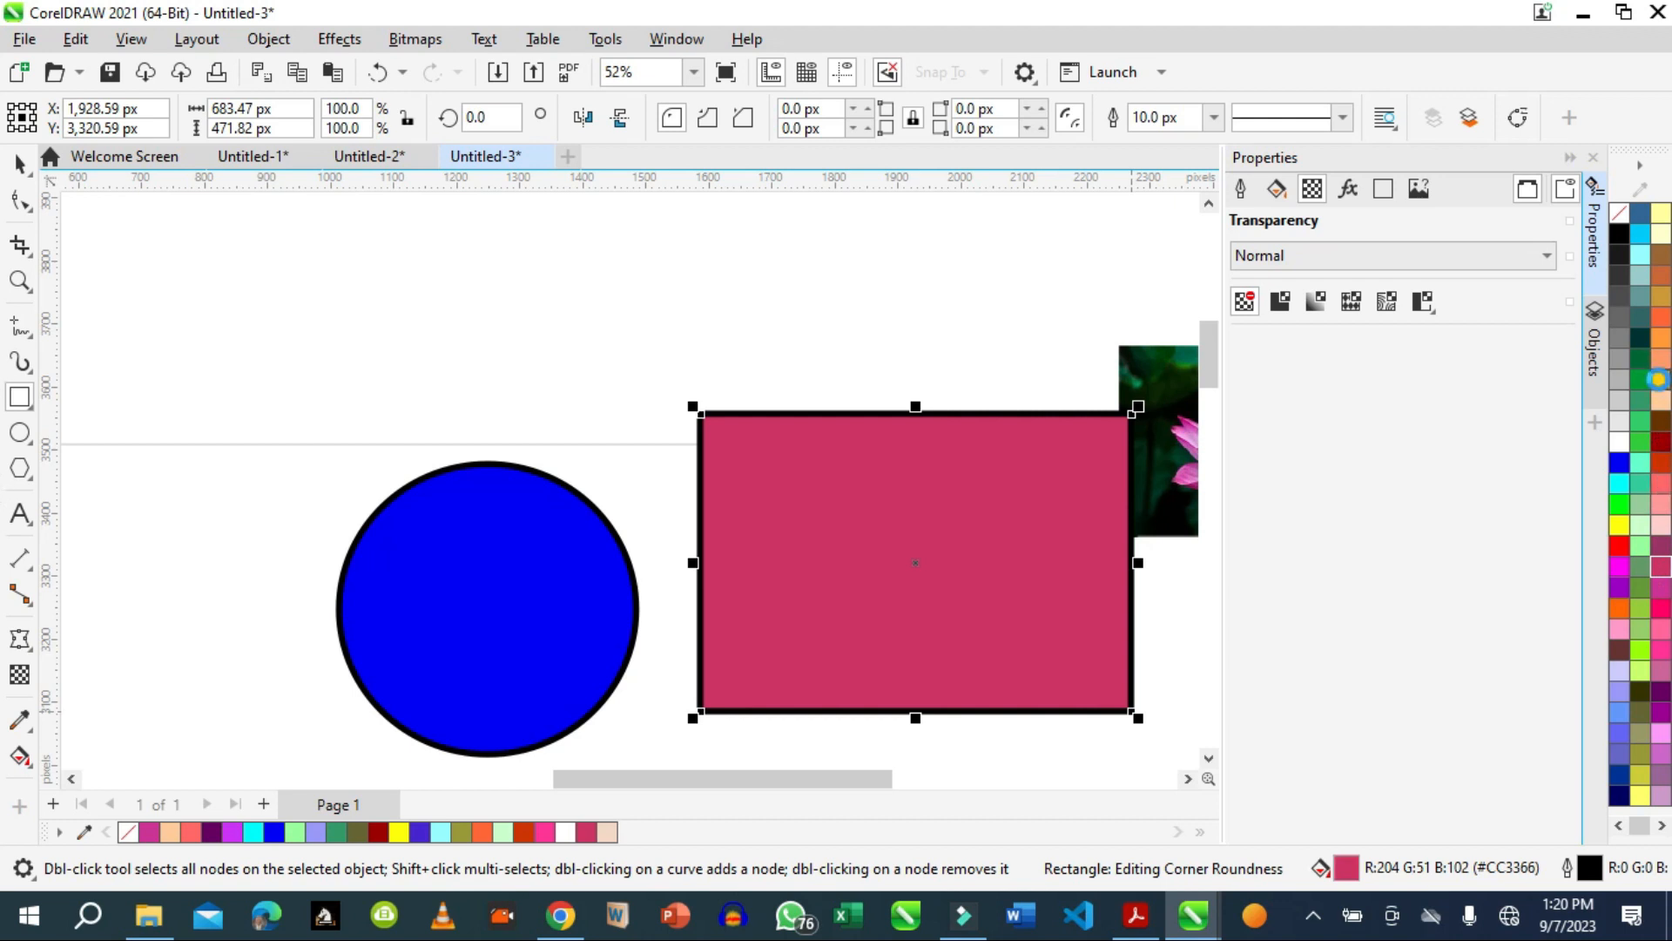
left_click(1658, 379)
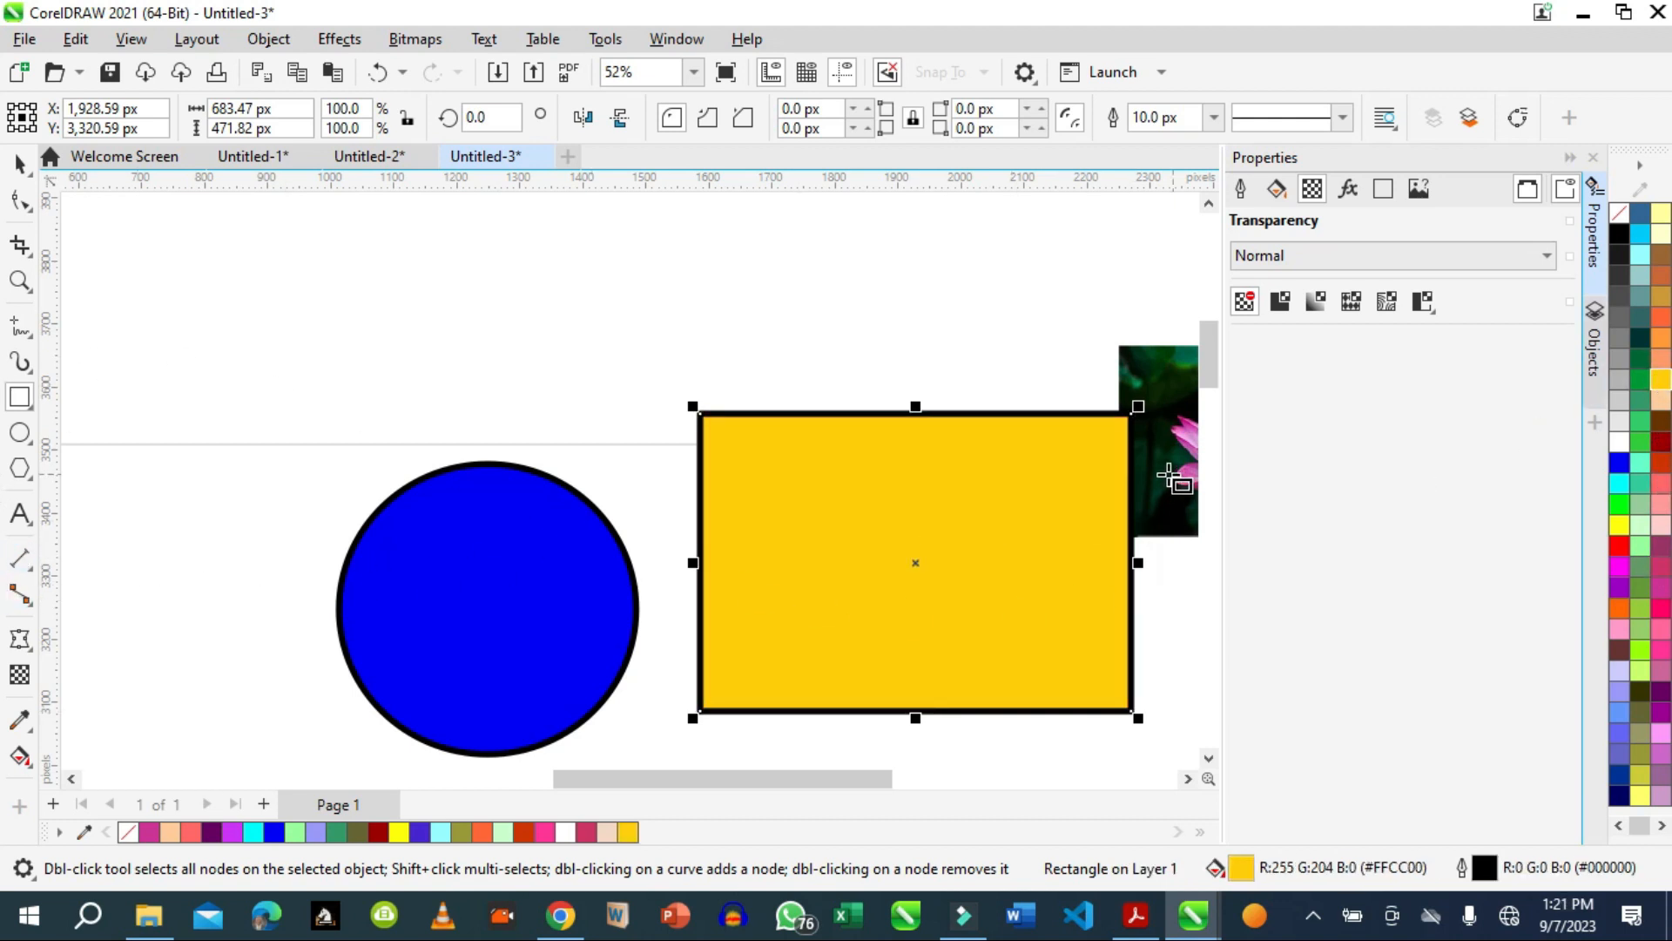
Apply a uniform transparency of 50 to the yellow rectangle and move the lotus image to the empty area above the blue circle.
left_click(1281, 302)
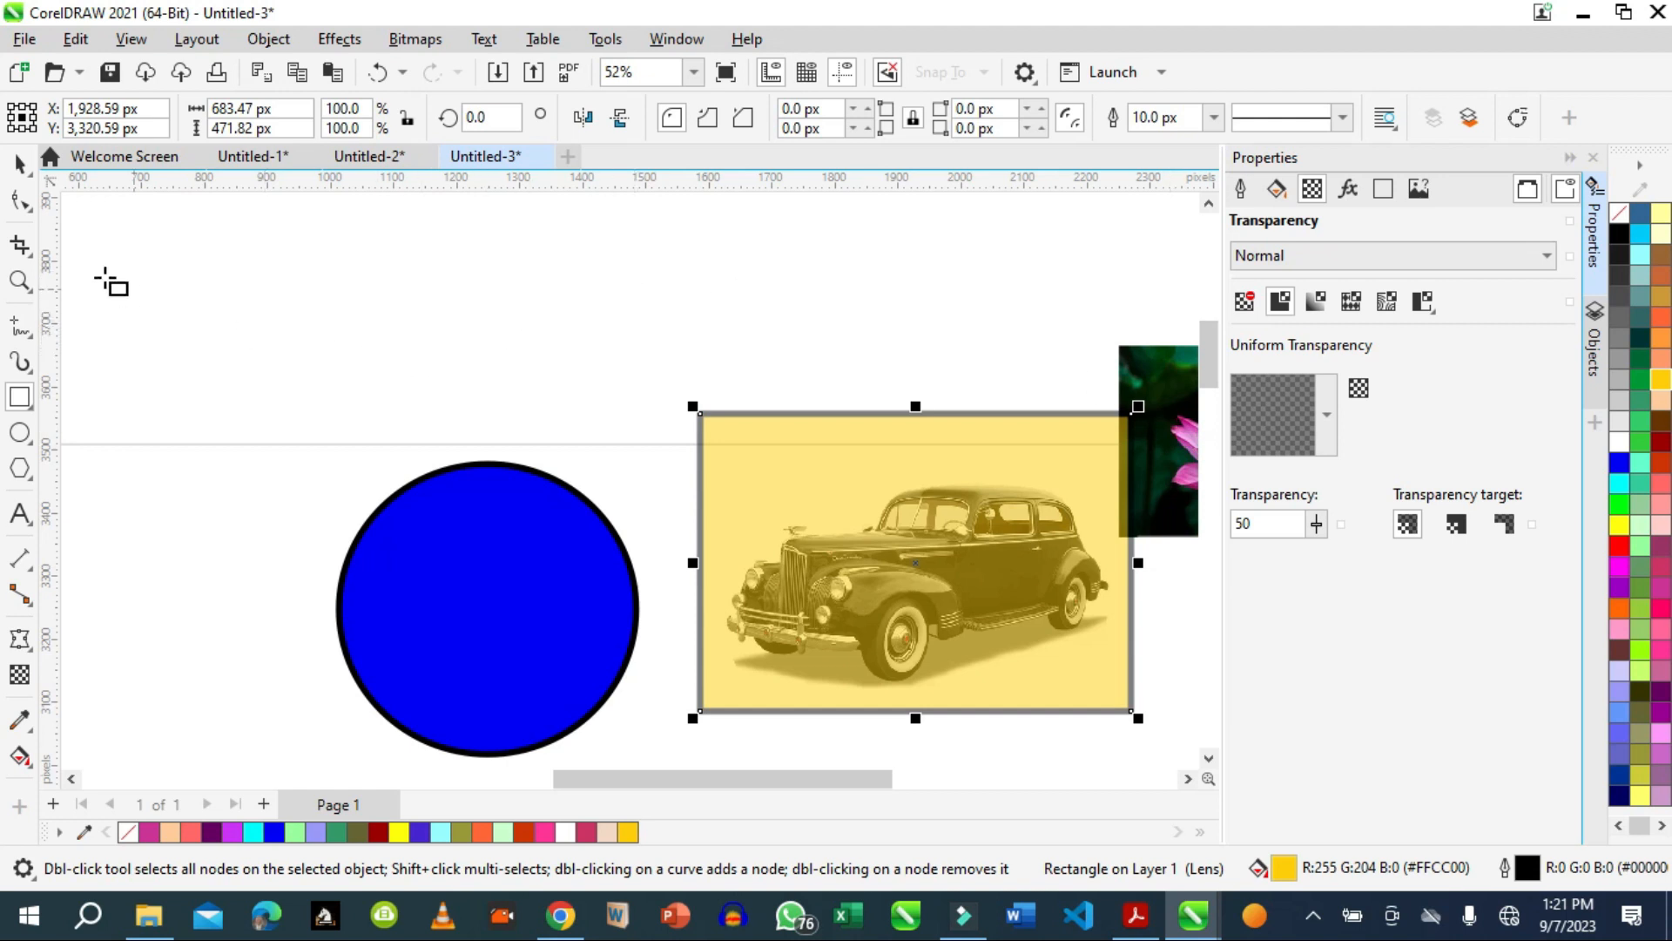
left_click(22, 163)
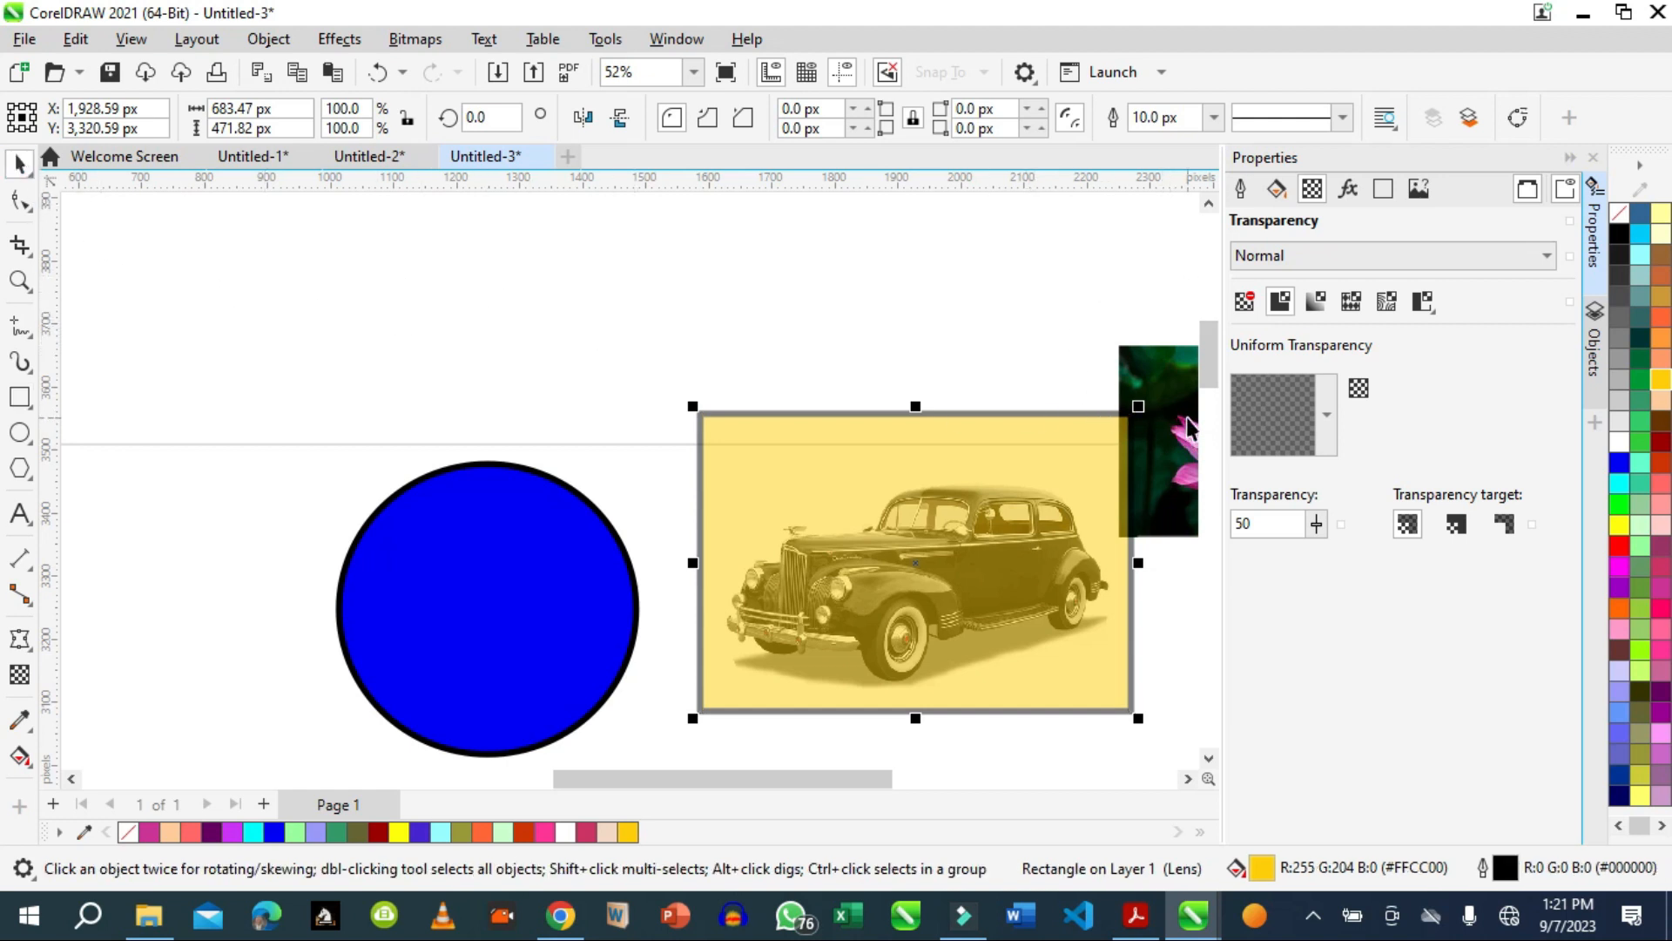
left_click_drag(1187, 420, 270, 325)
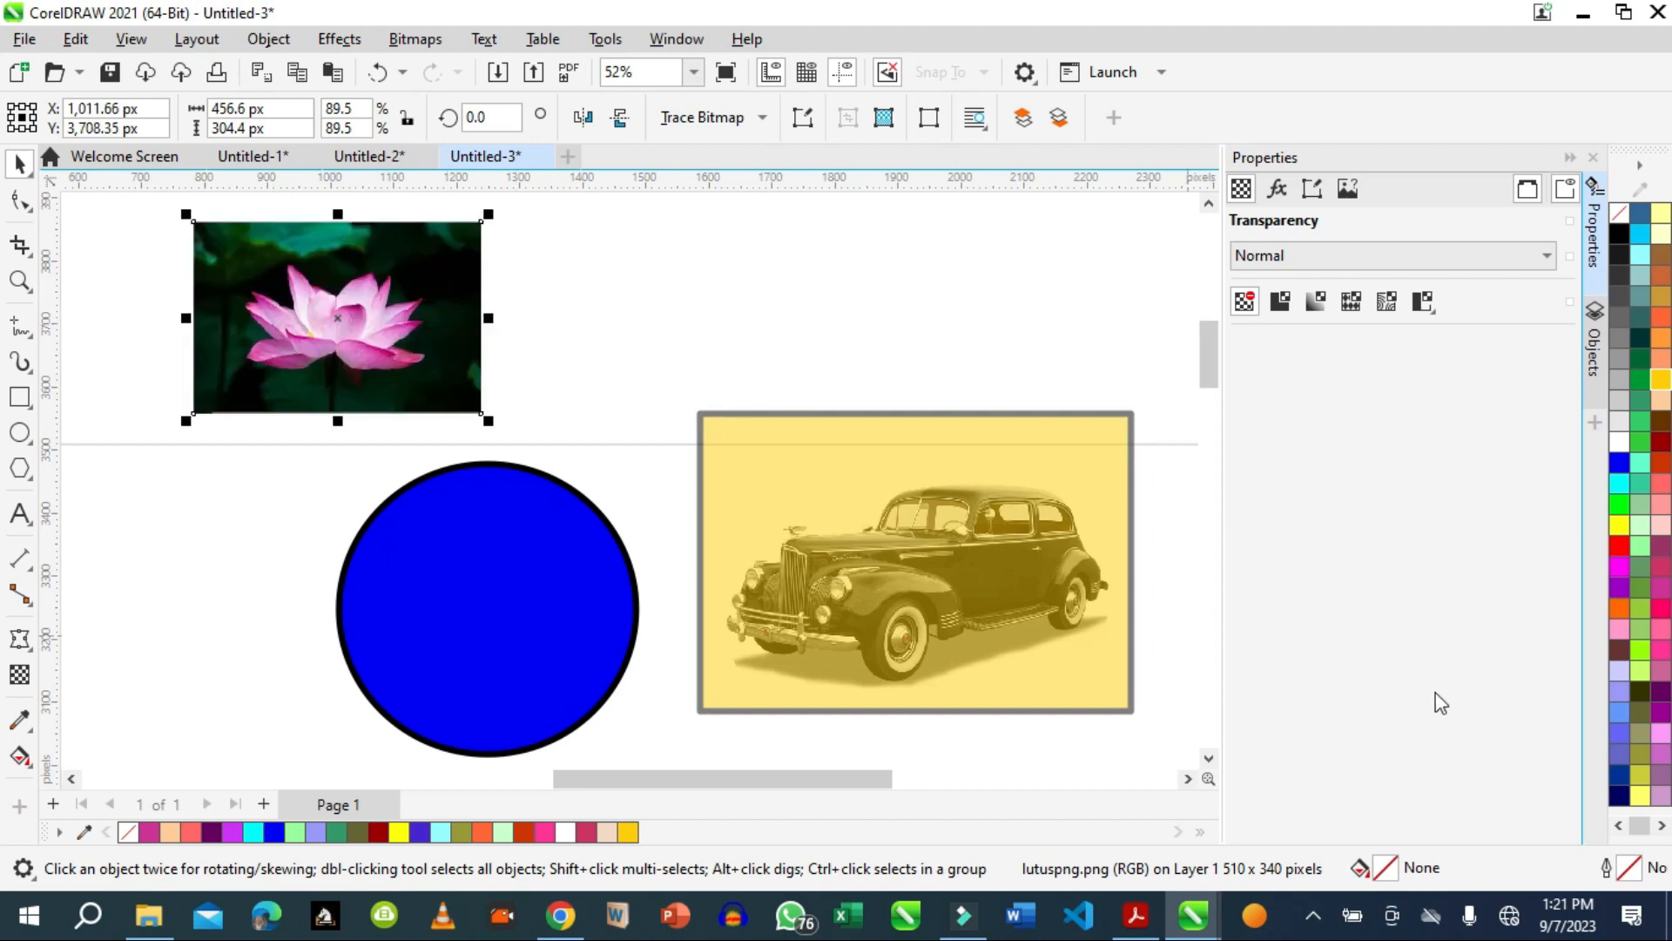
left_click(1350, 303)
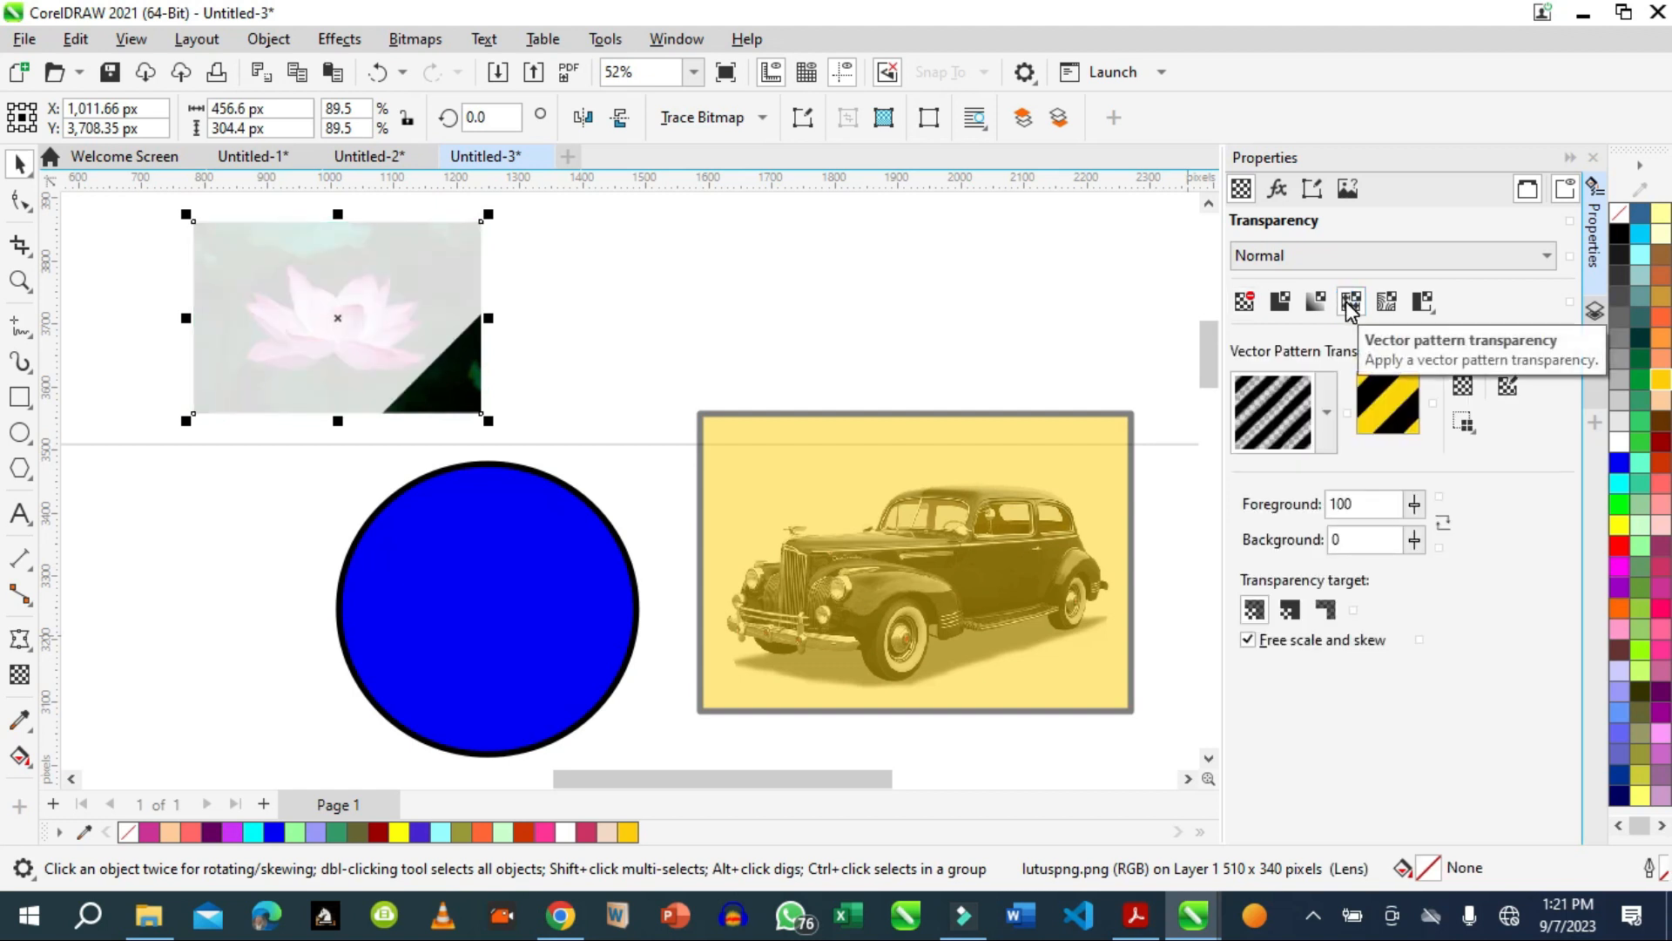
left_click(1040, 474)
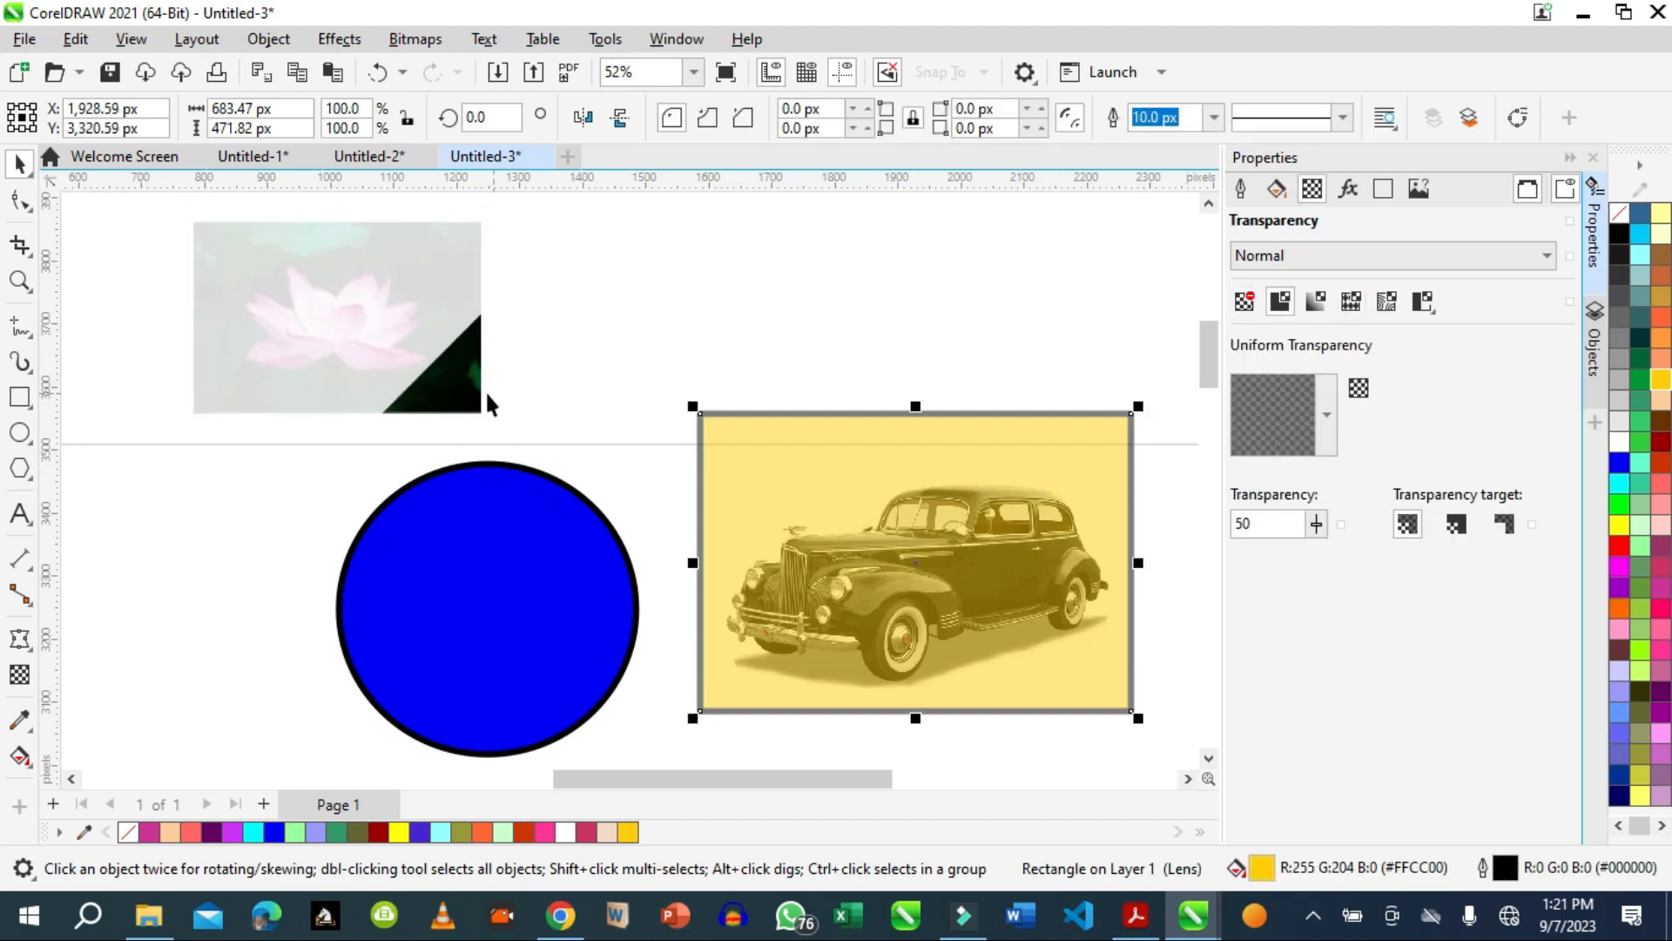
left_click(237, 305)
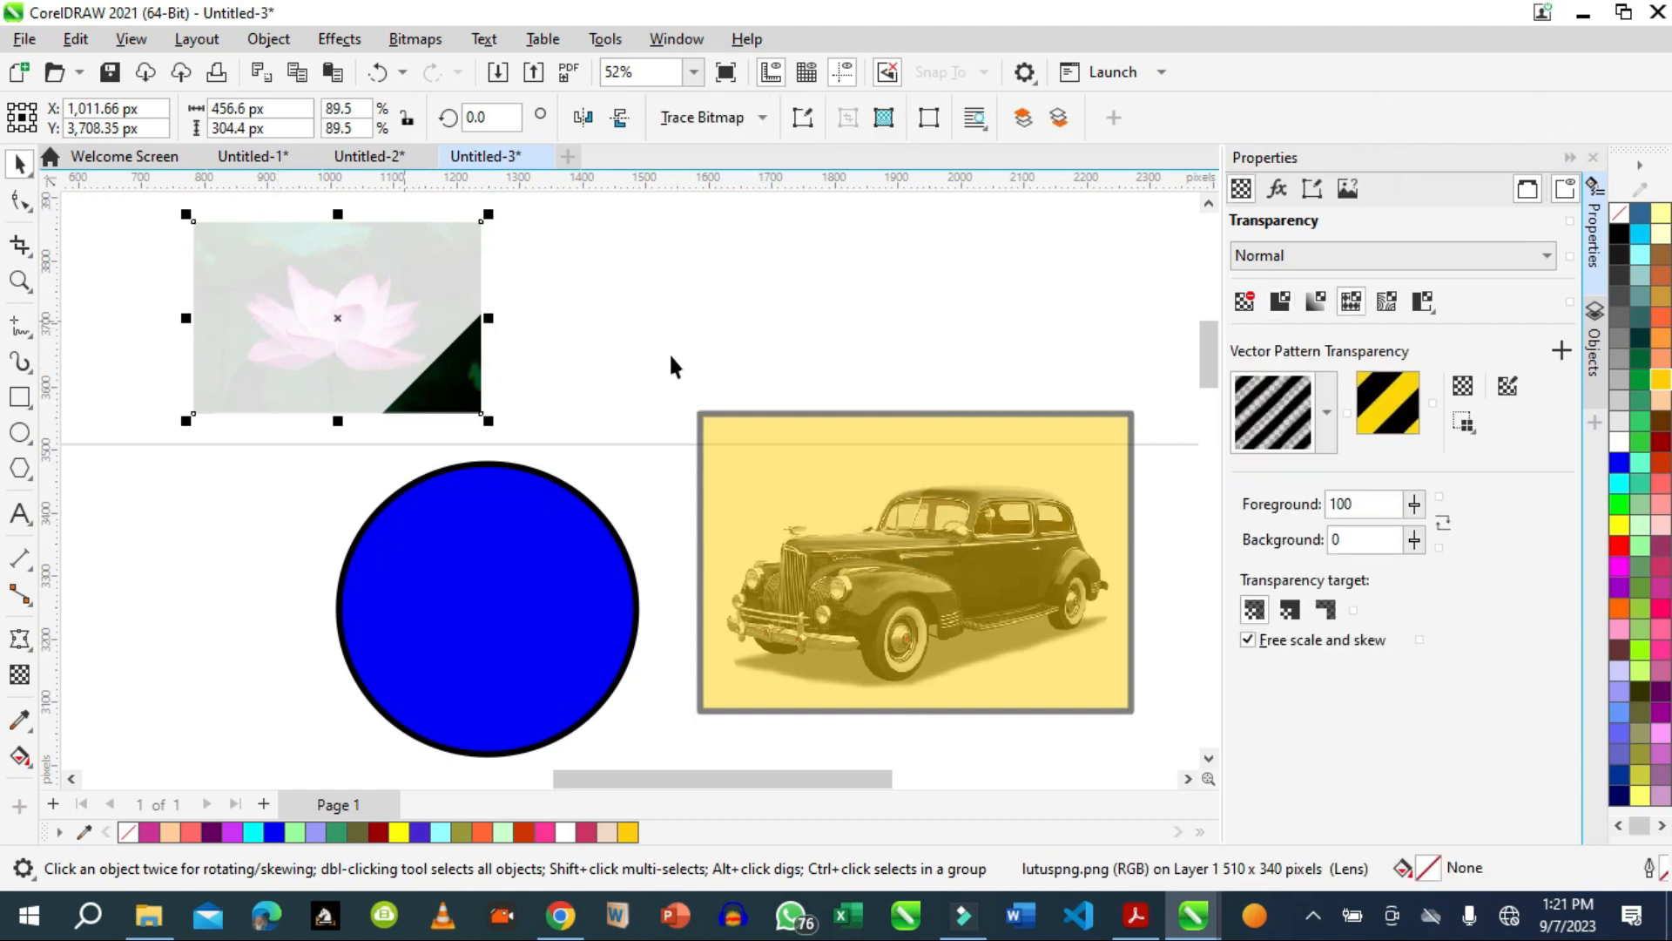
left_click(1245, 302)
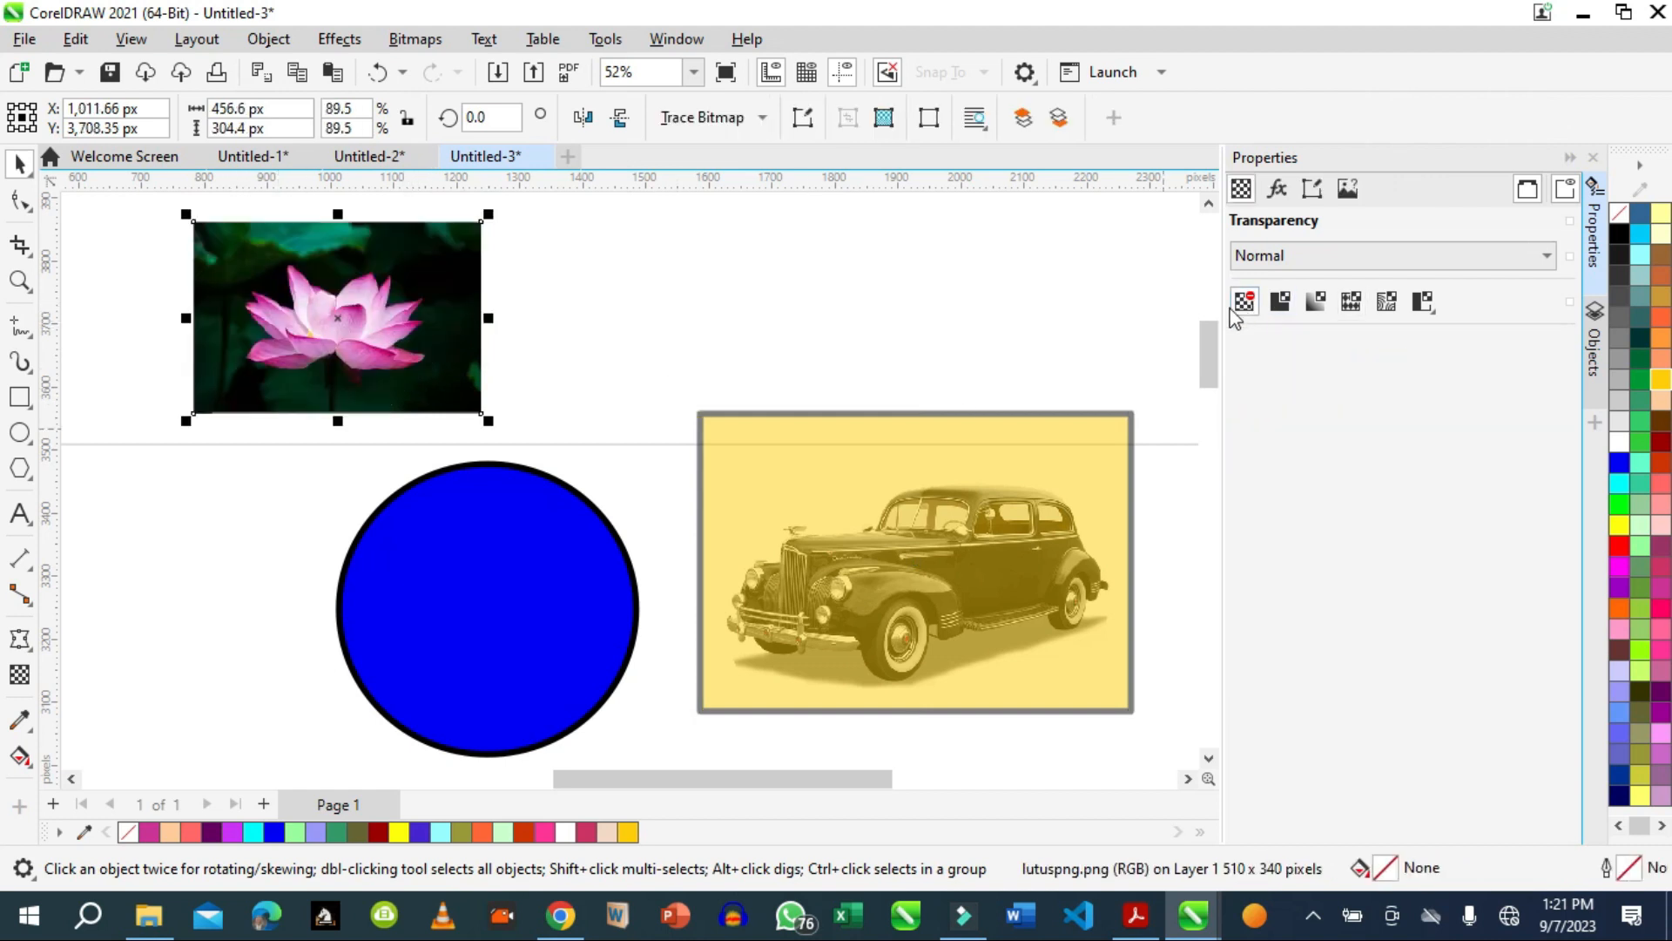
Apply a vector pattern transparency with the black-and-white checkerboard pattern to the yellow rectangle over the car.
left_click(1036, 538)
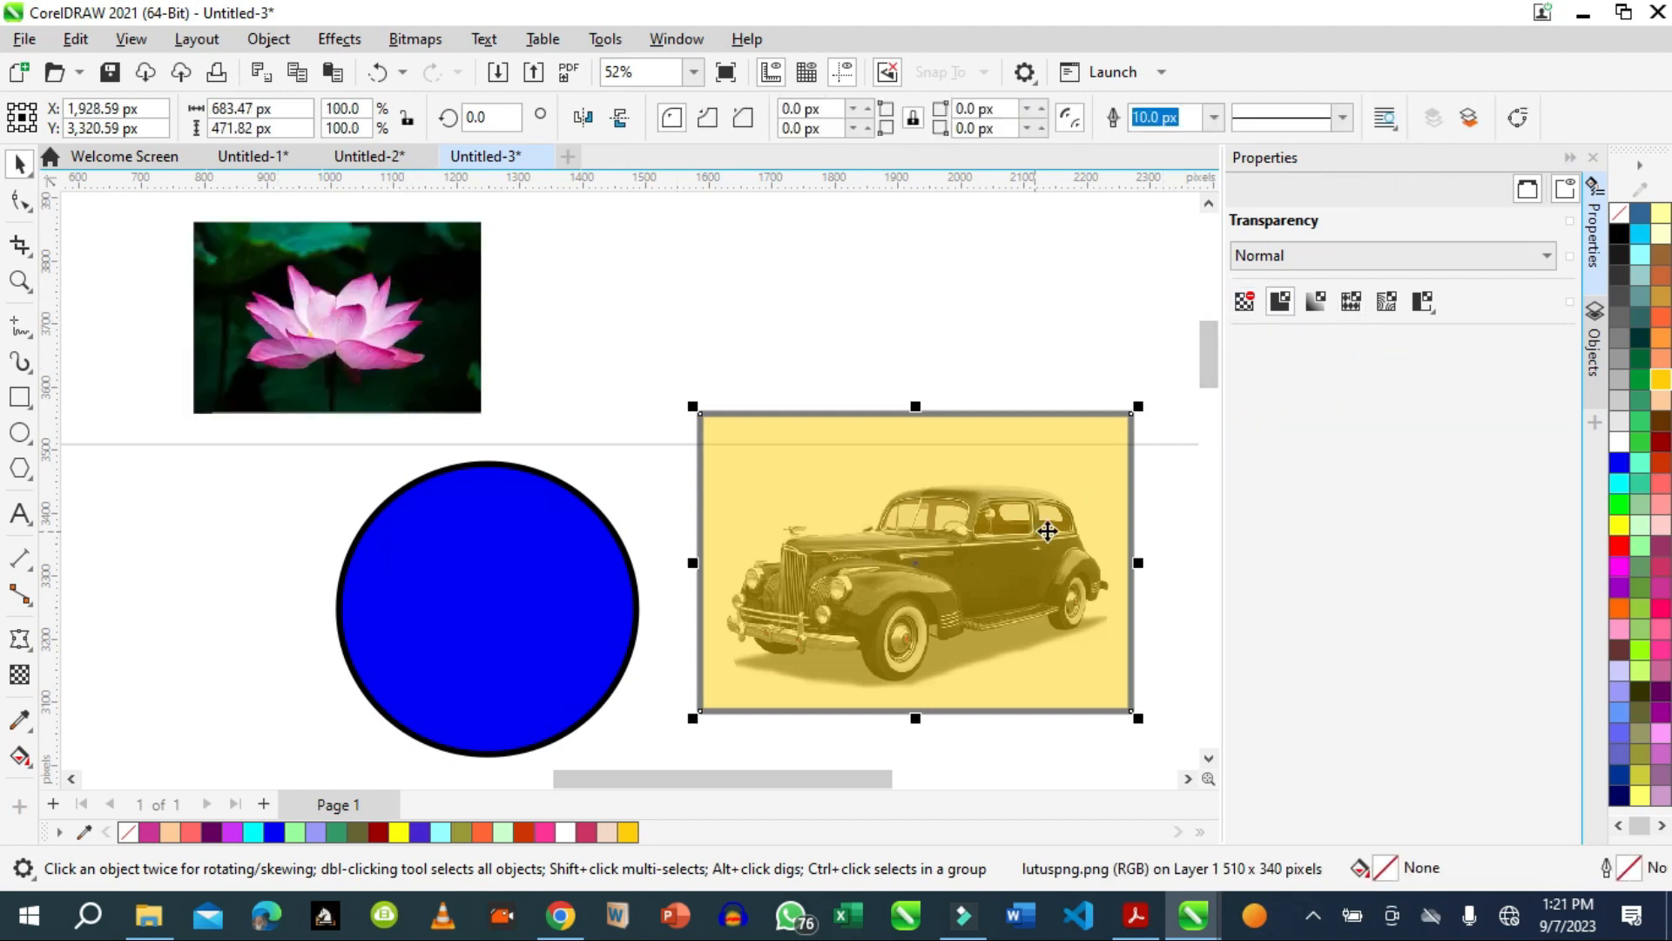
left_click(1349, 302)
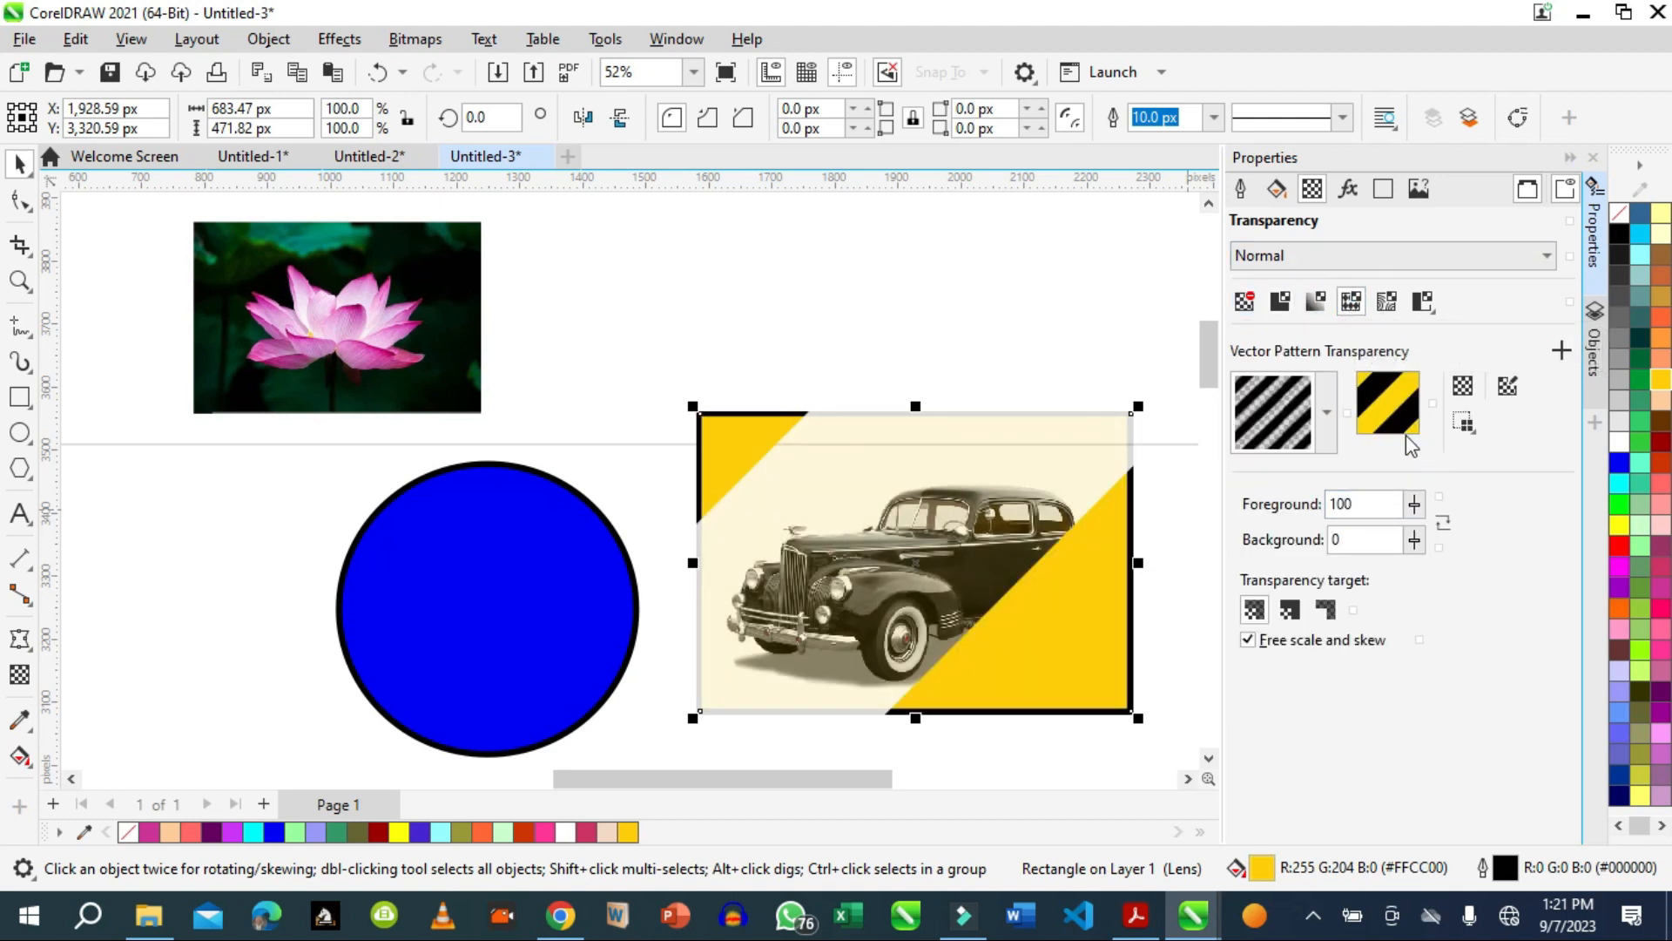
left_click(1328, 412)
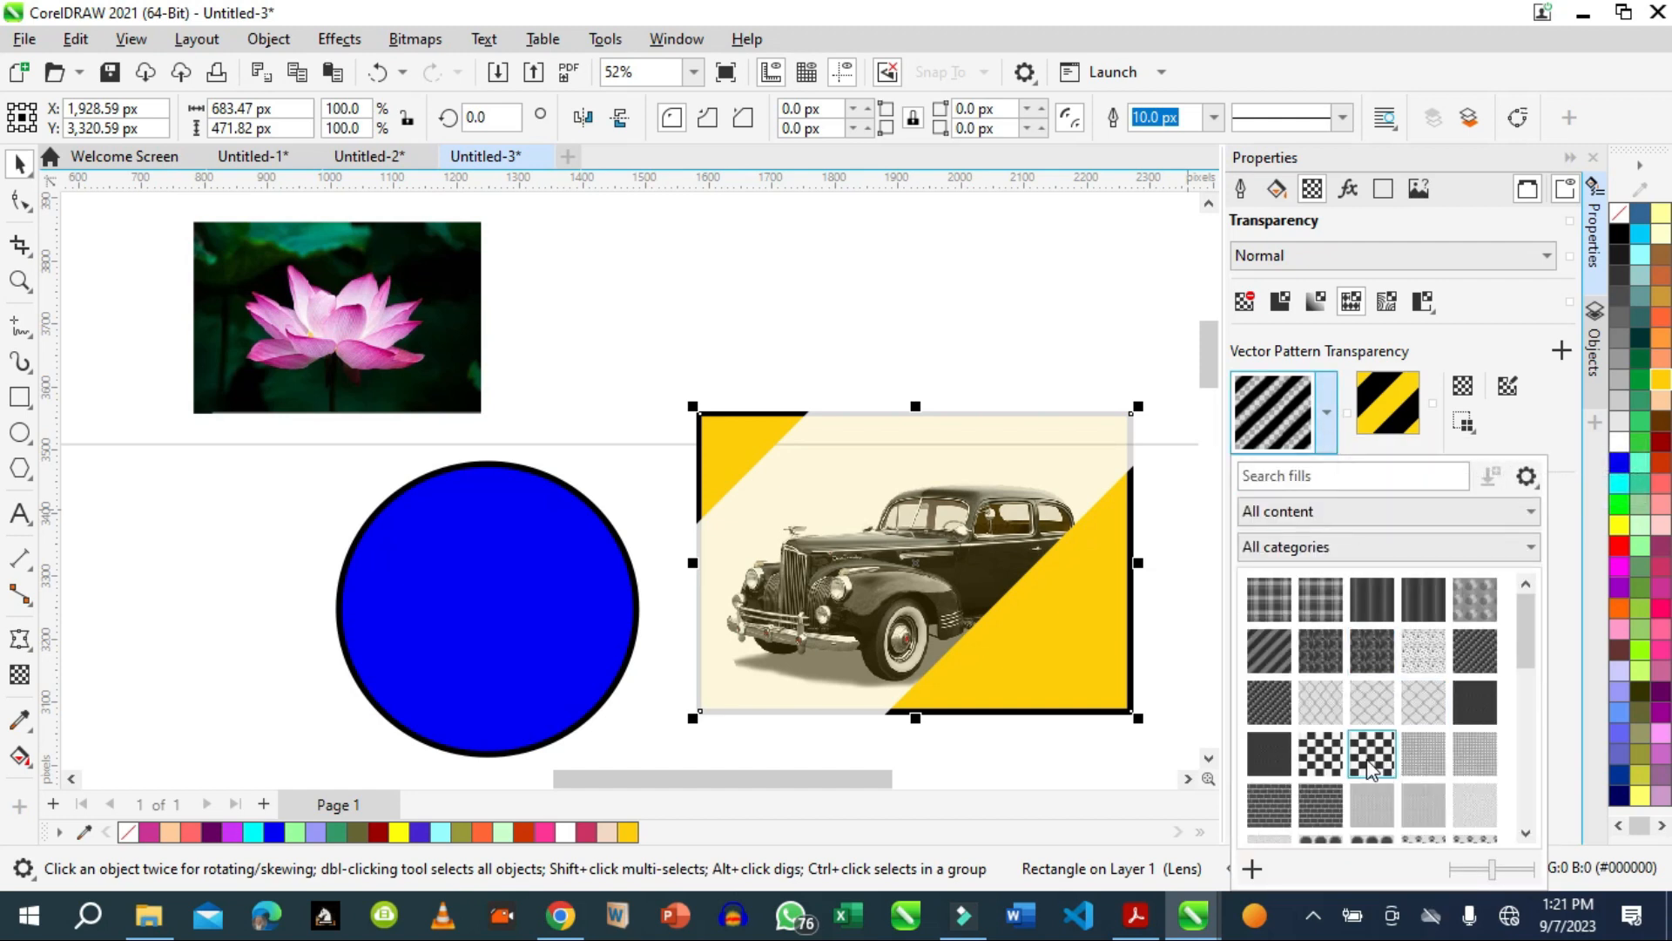
left_click(1366, 757)
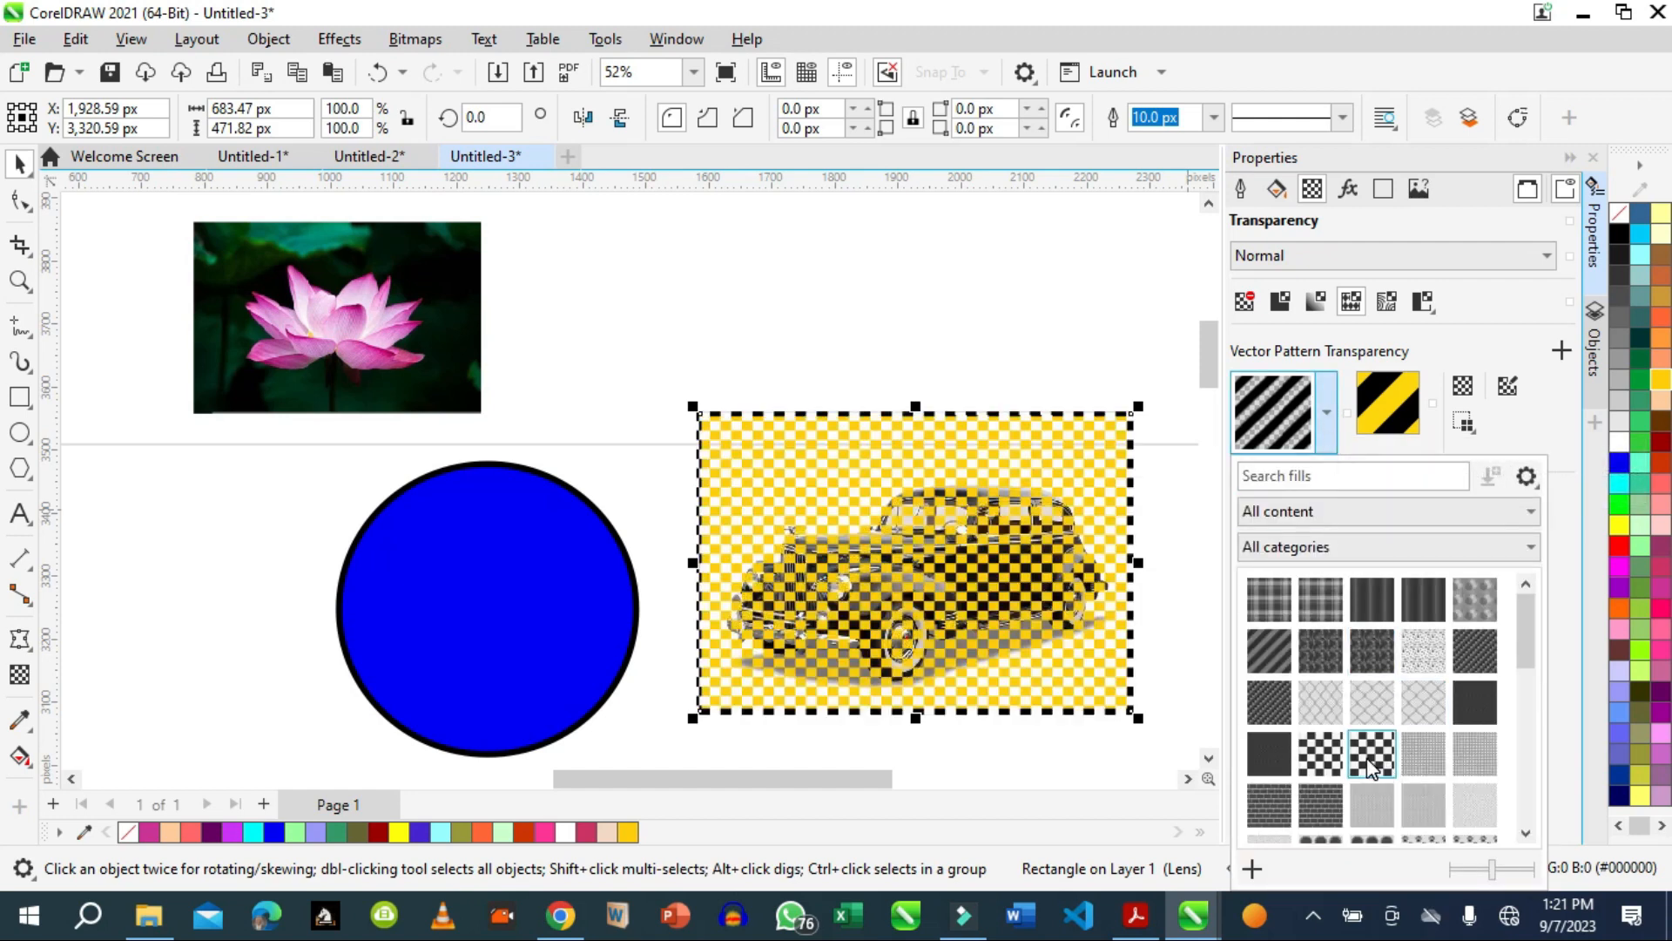
Change the yellow rectangle's vector pattern transparency to the pattern of touching circle outlines.
left_click(1325, 409)
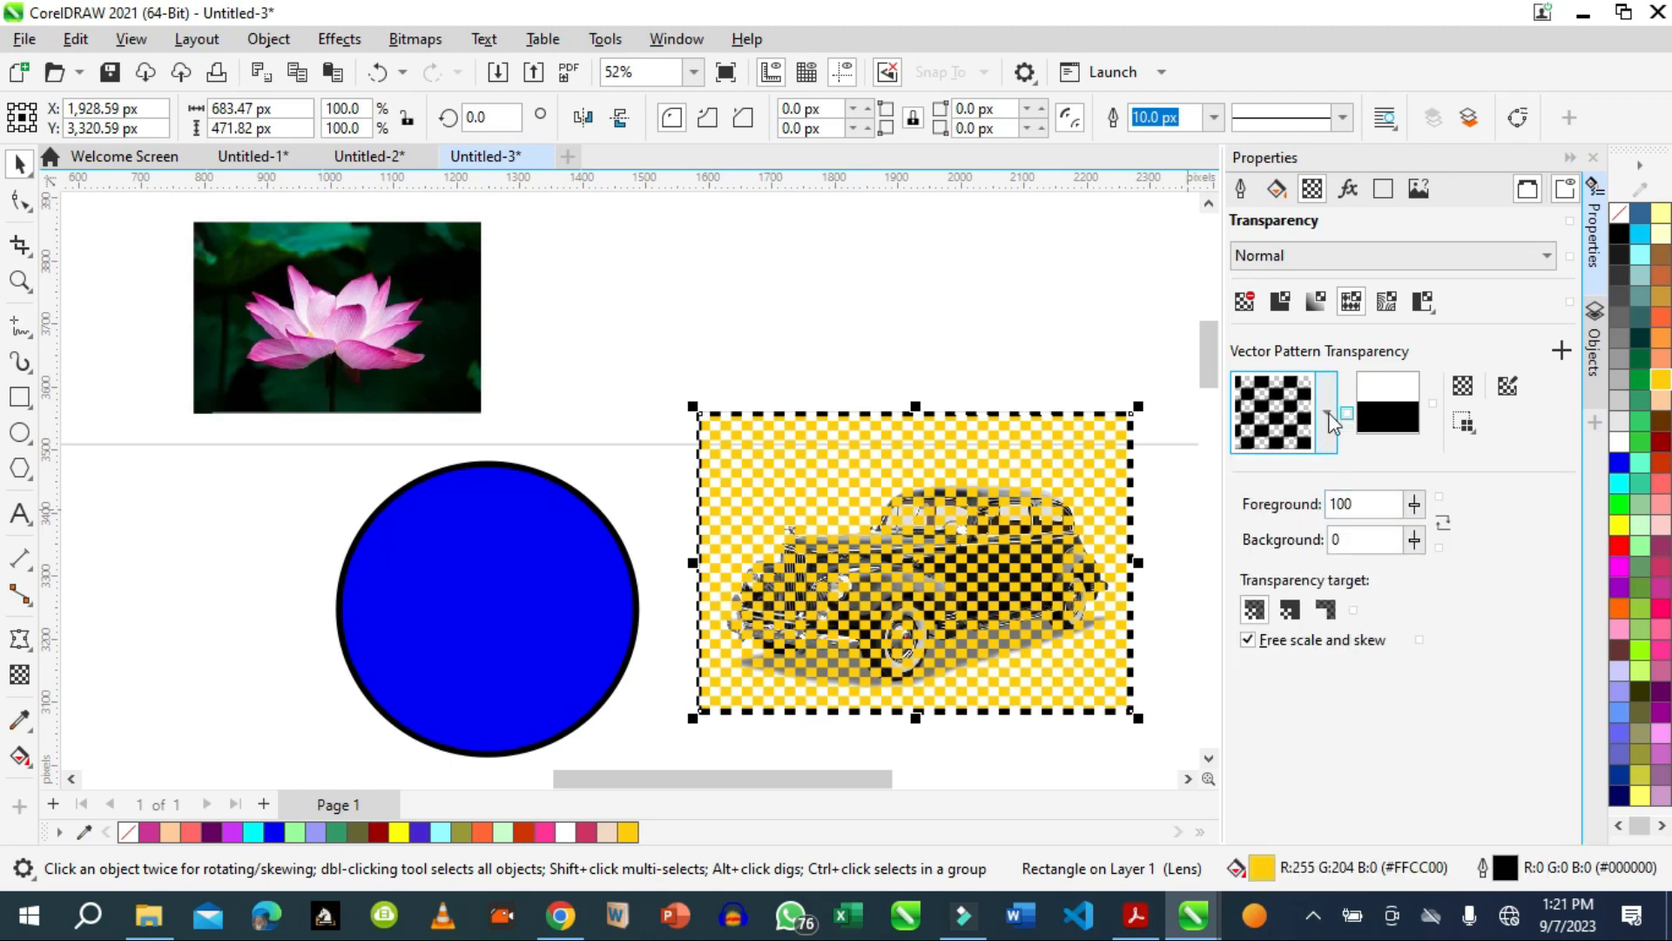
left_click(1325, 411)
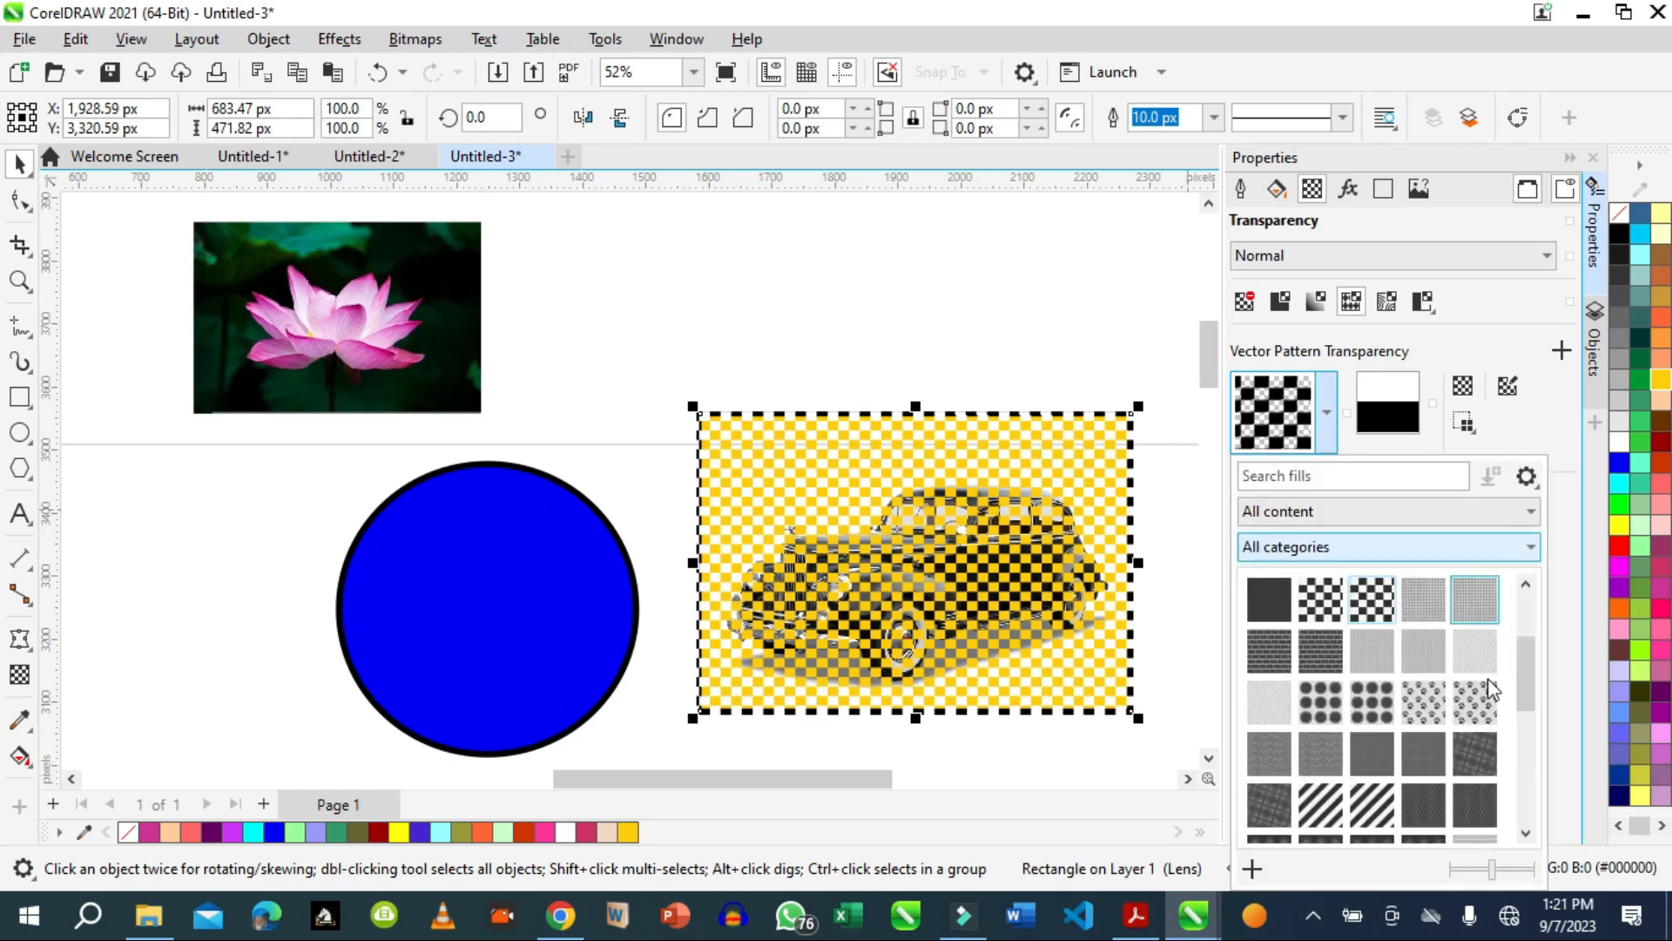
left_click(1480, 598)
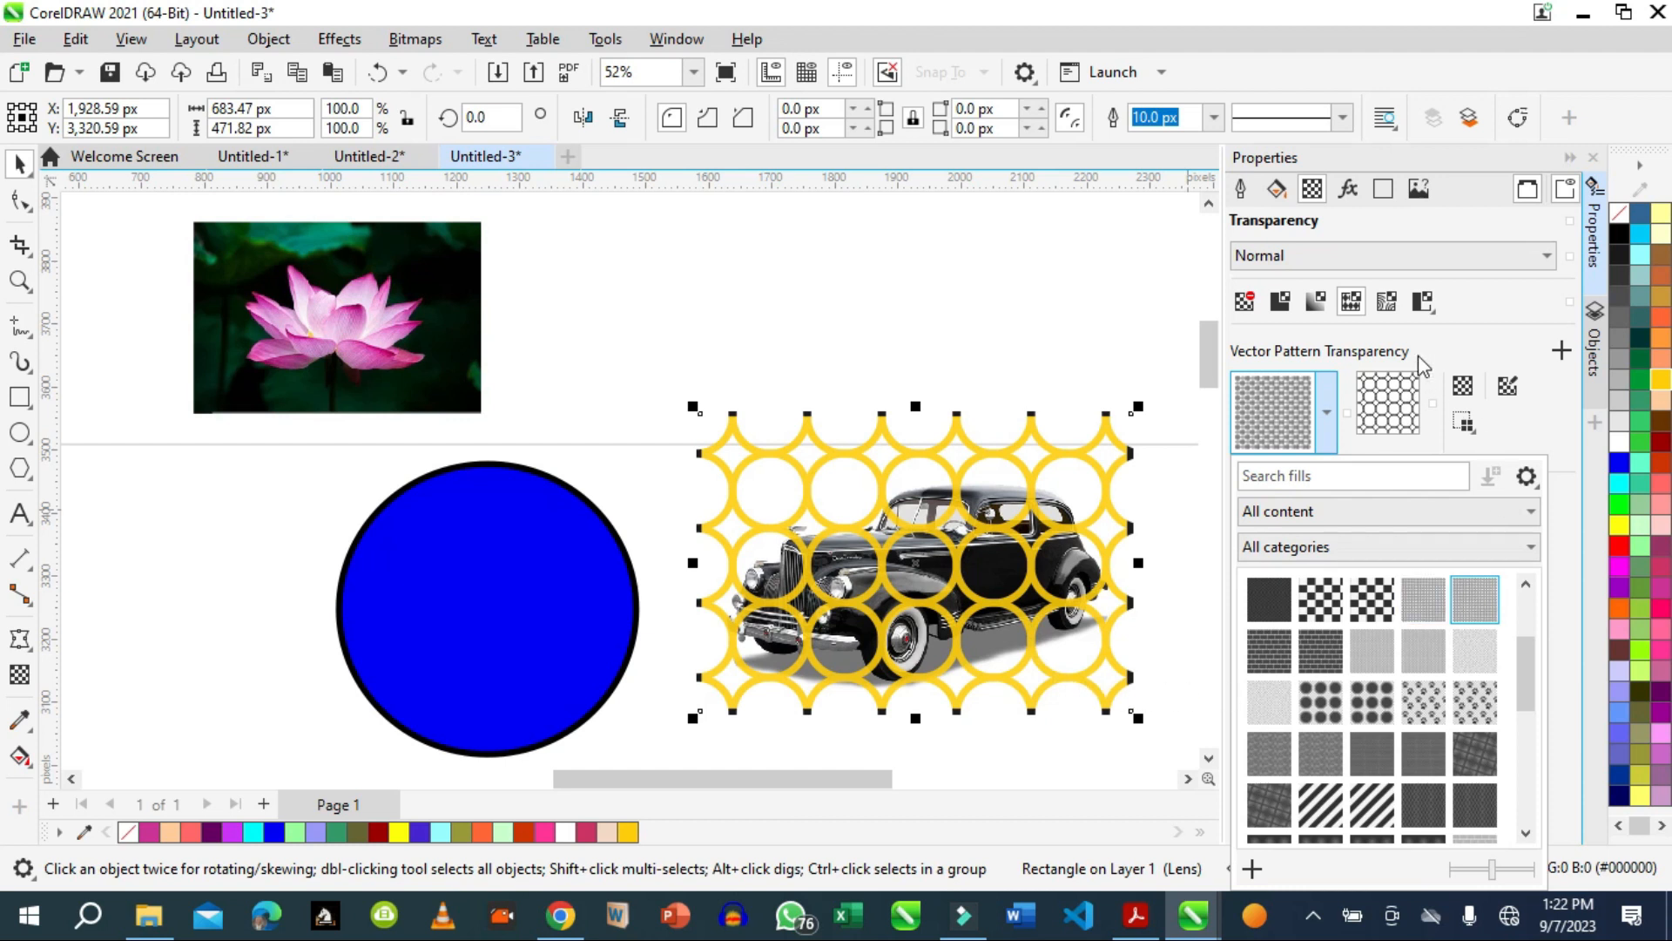
Apply a bitmap pattern transparency to the yellow rectangle over the car, using the second ring-shaped pattern in the library.
left_click(1389, 309)
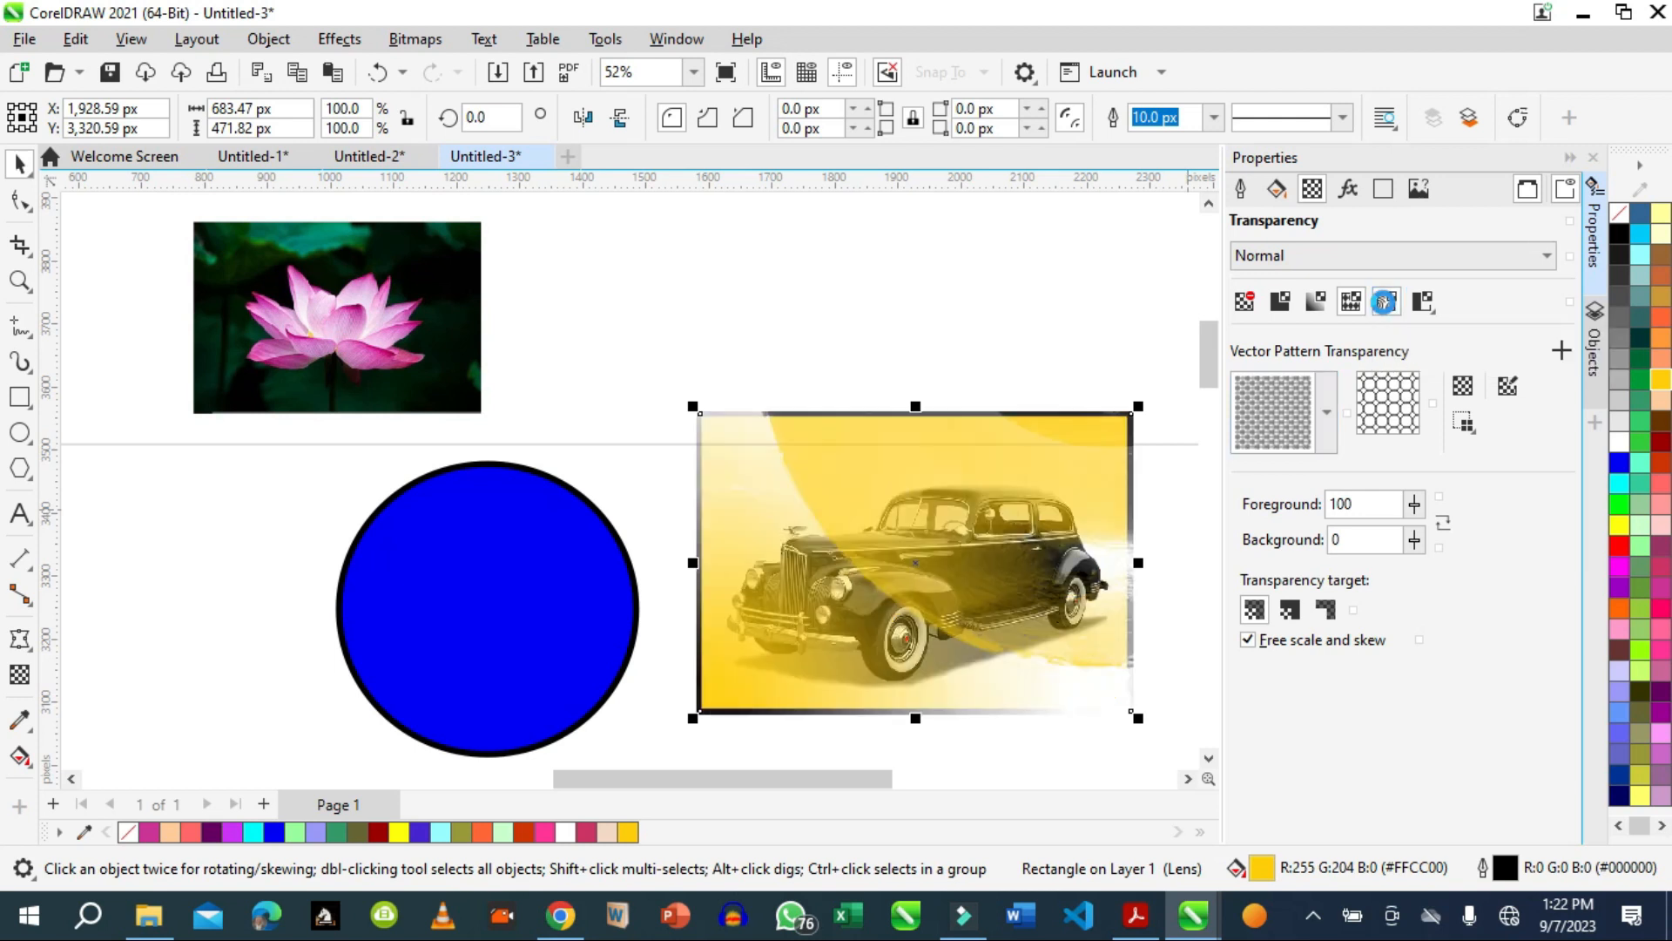
left_click(1325, 414)
left_click(1326, 415)
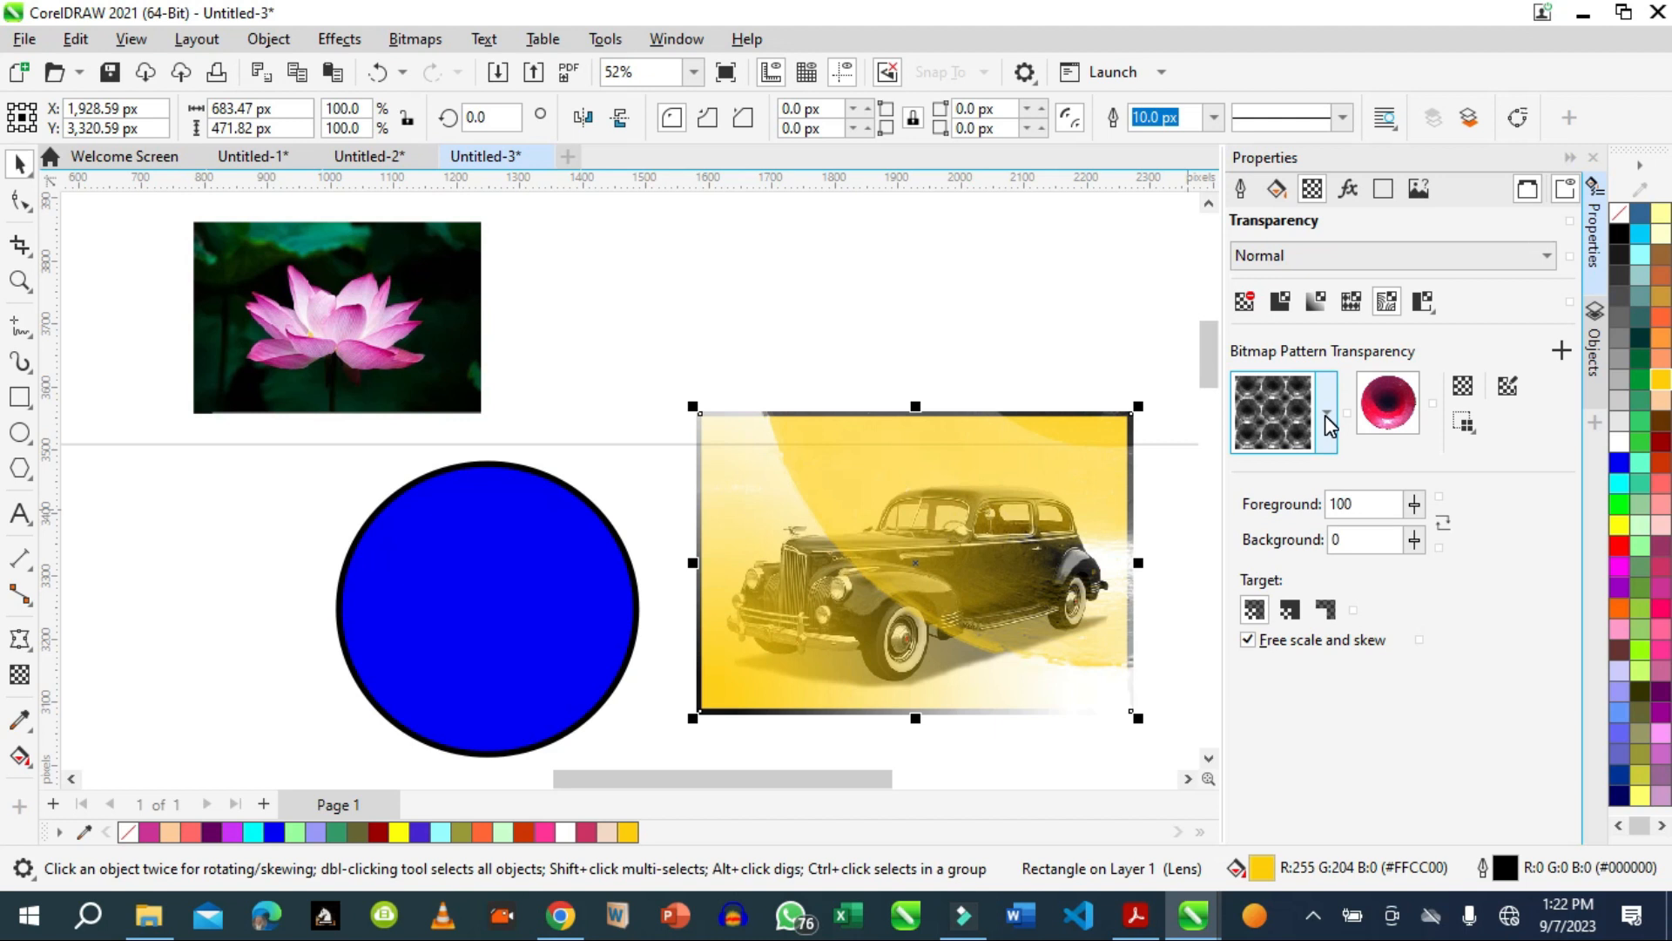
left_click(1328, 415)
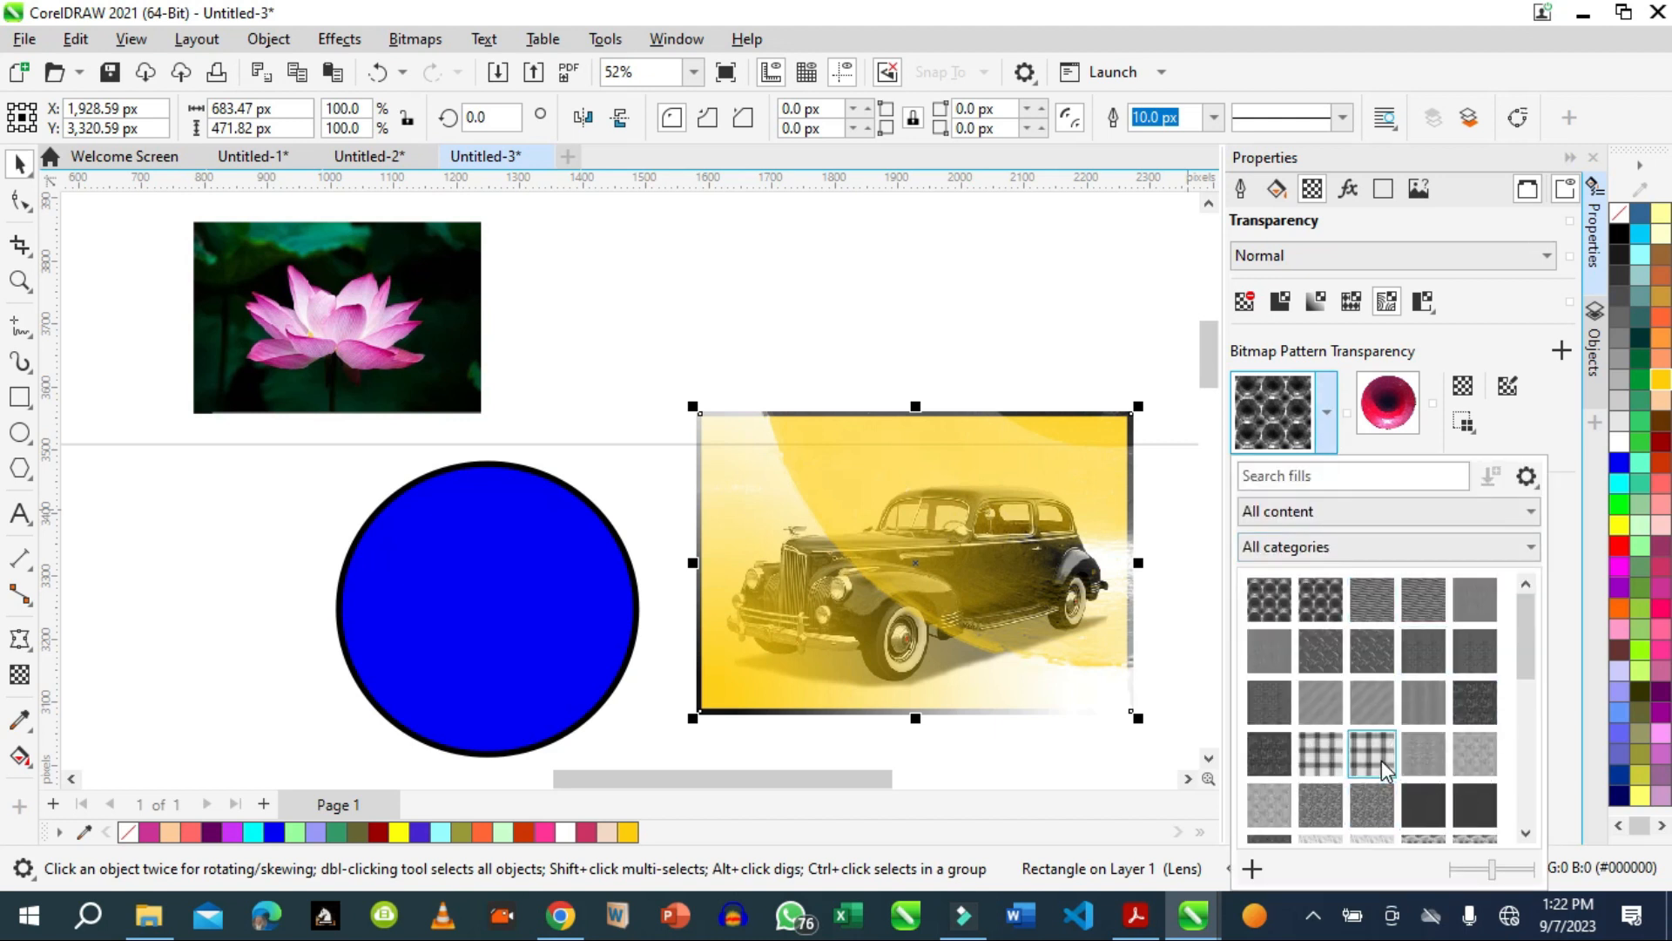
left_click(1322, 599)
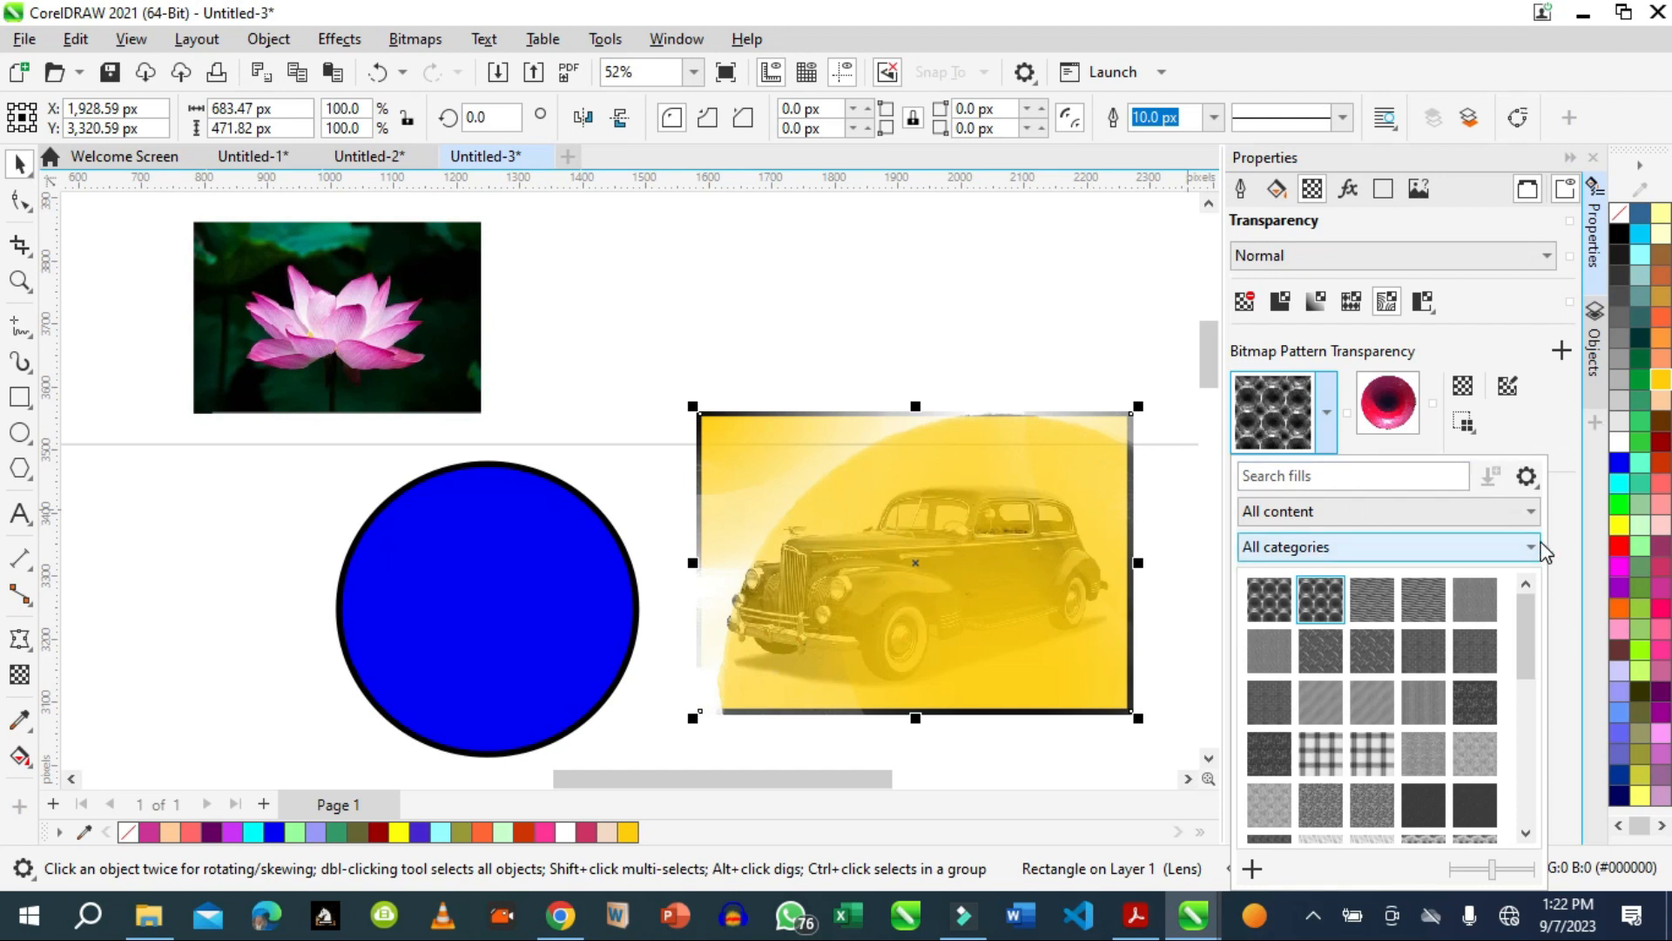
left_click(1540, 439)
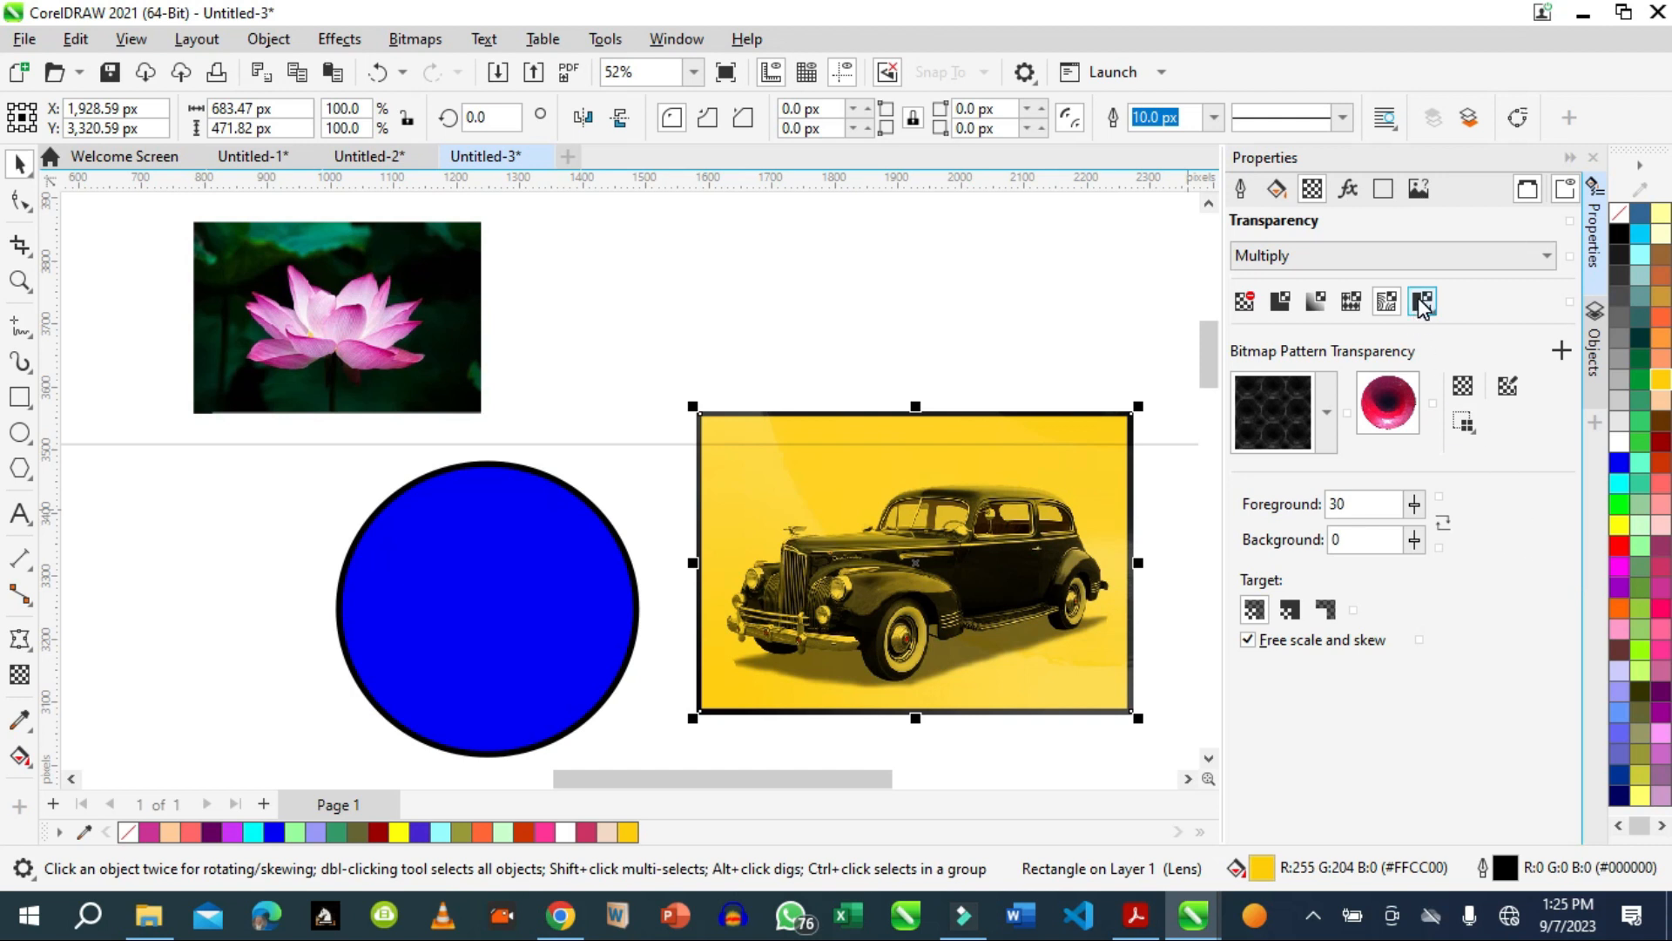
Try a fountain transparency on the yellow rectangle and switch it to a vector pattern transparency.
left_click(1315, 302)
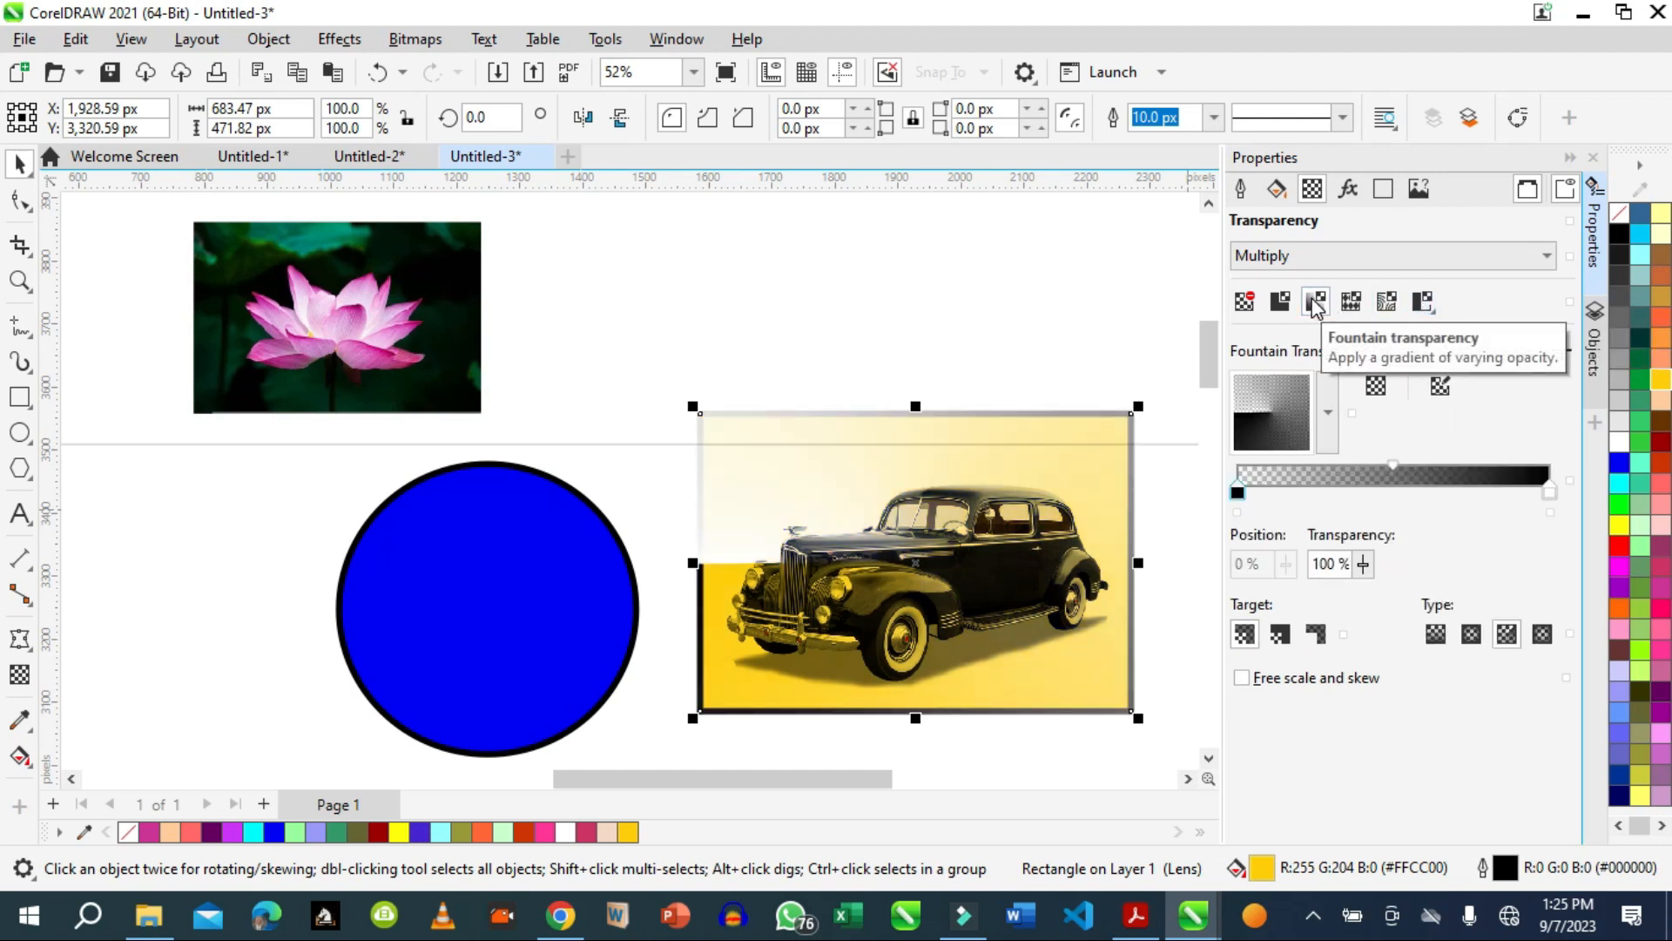
left_click(1353, 301)
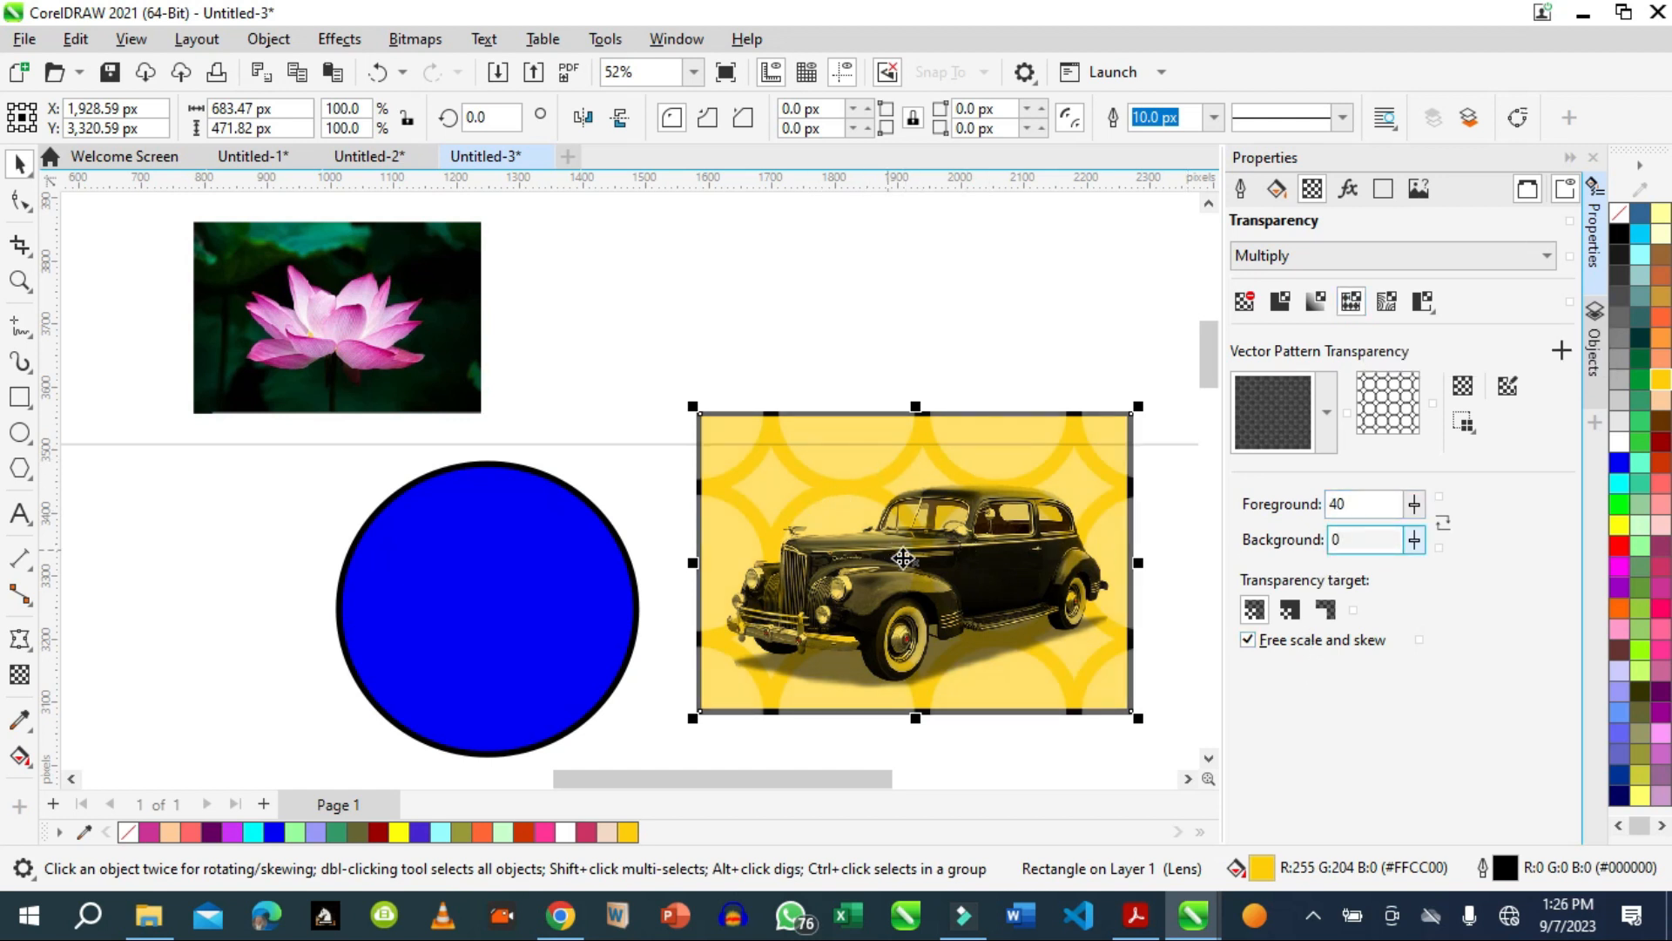
Try a foreground transparency of 30 for the rectangle's vector pattern, and set the foreground to 40 and the background to 16.
left_click(1367, 500)
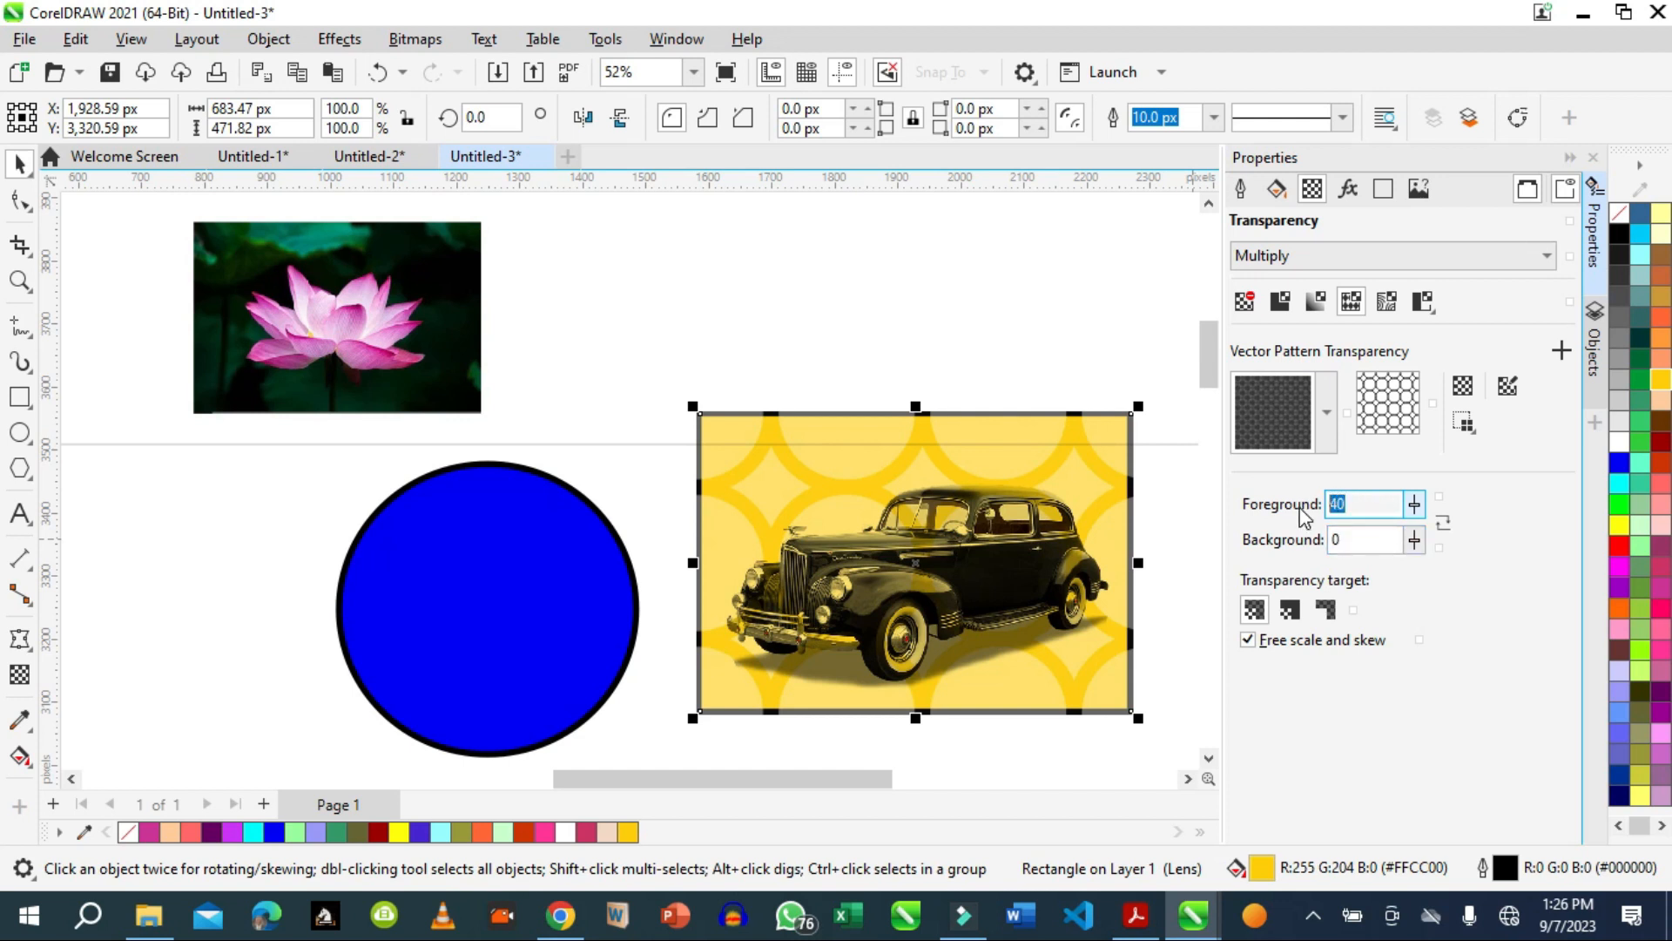
type("3")
left_click(1370, 540)
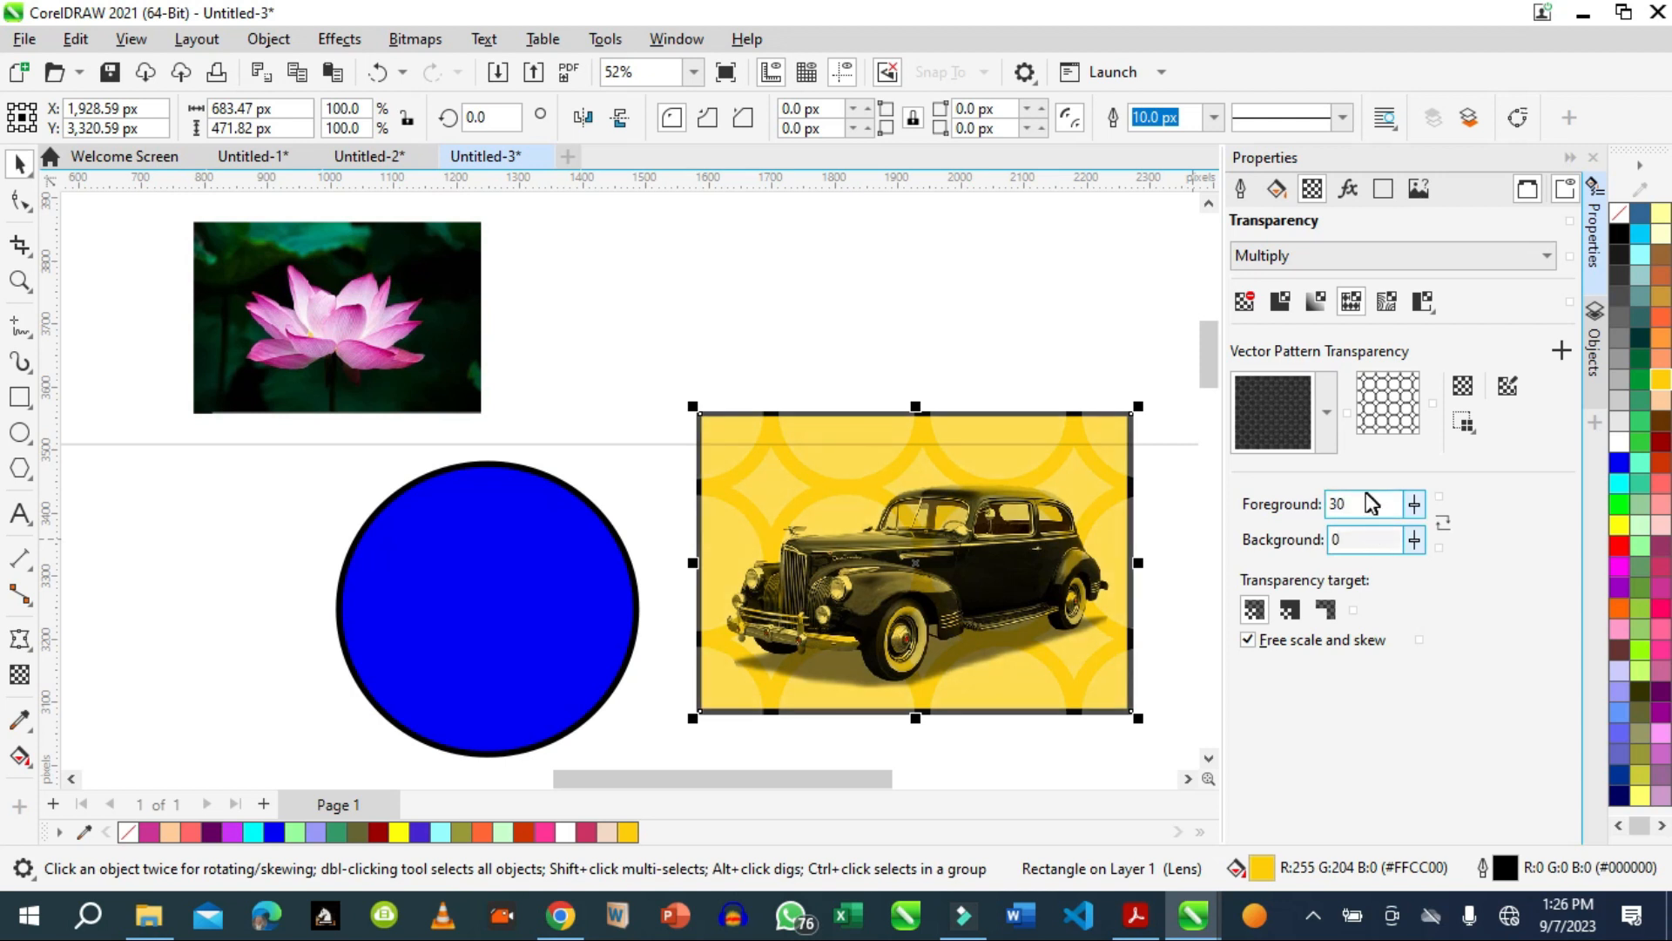
left_click(1342, 508)
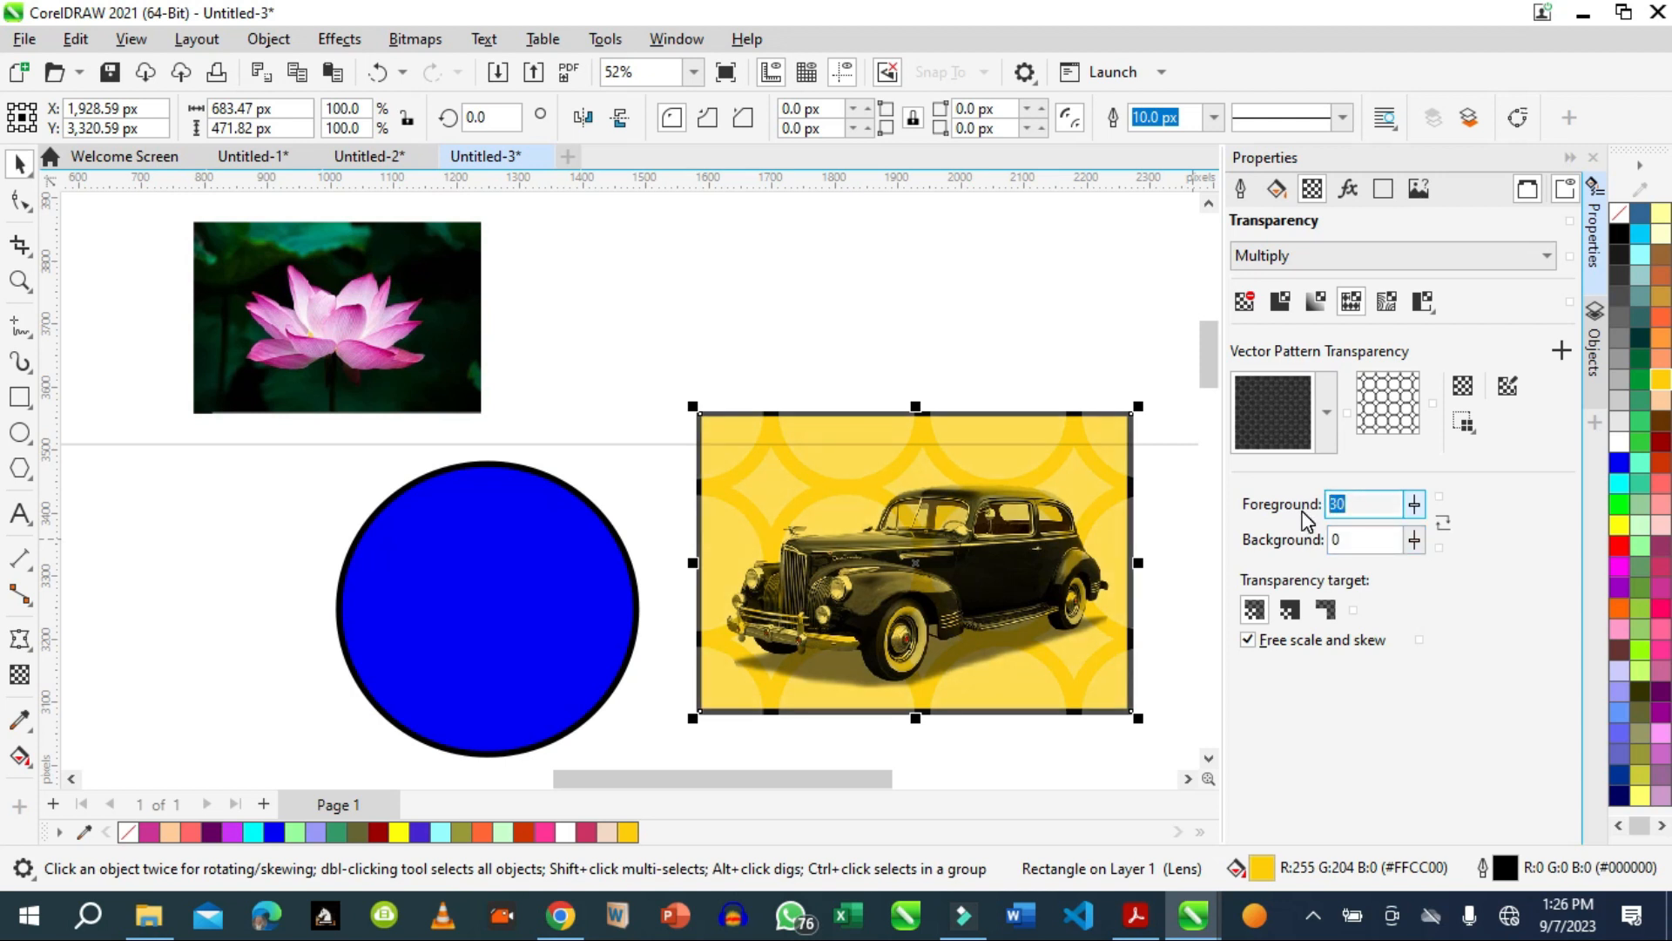
type("40")
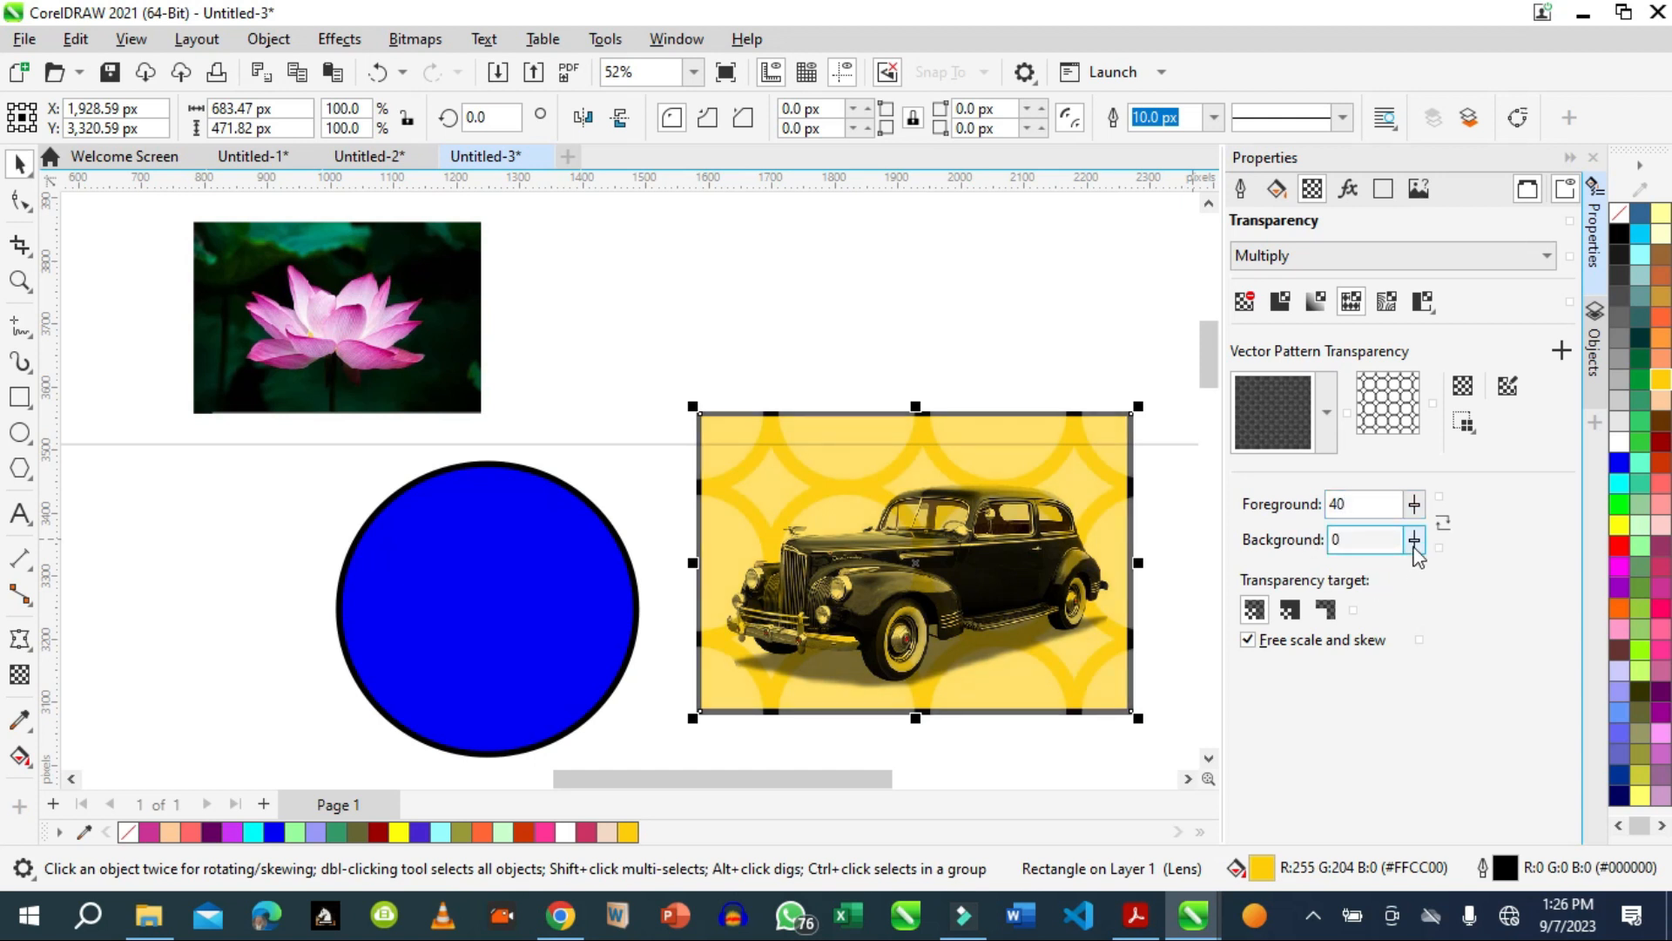
left_click(1414, 541)
left_click_drag(1414, 568, 1435, 580)
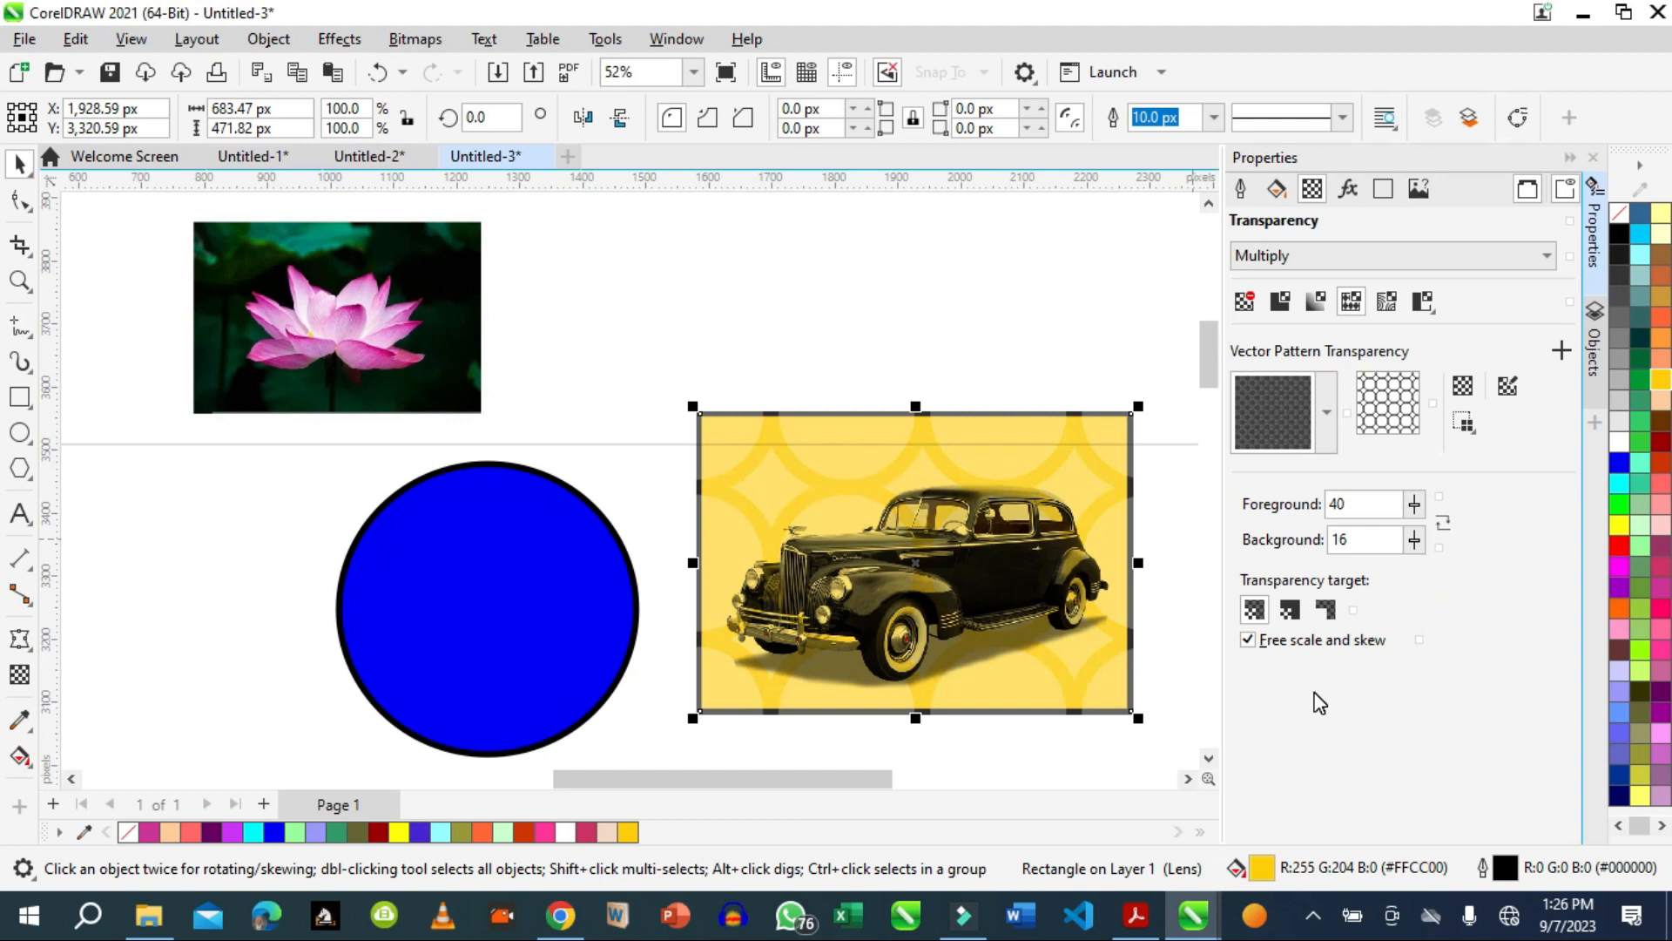